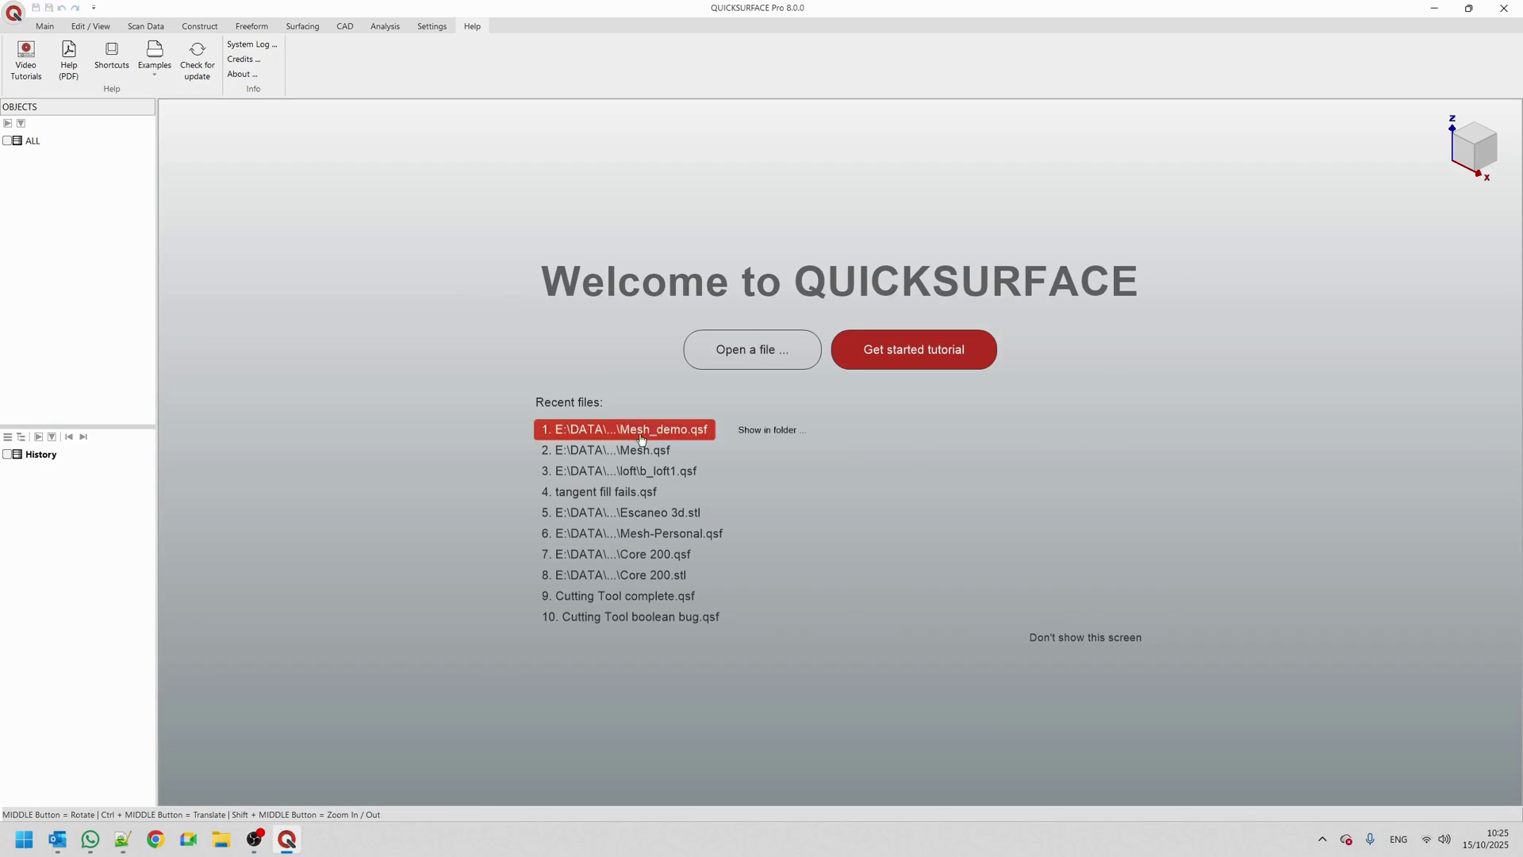
# Open the recent file Mesh_demo.qsf and create an extrusion sketch from an OXY section of the mesh, offset about 9.95 mm
pyautogui.click(668, 430)
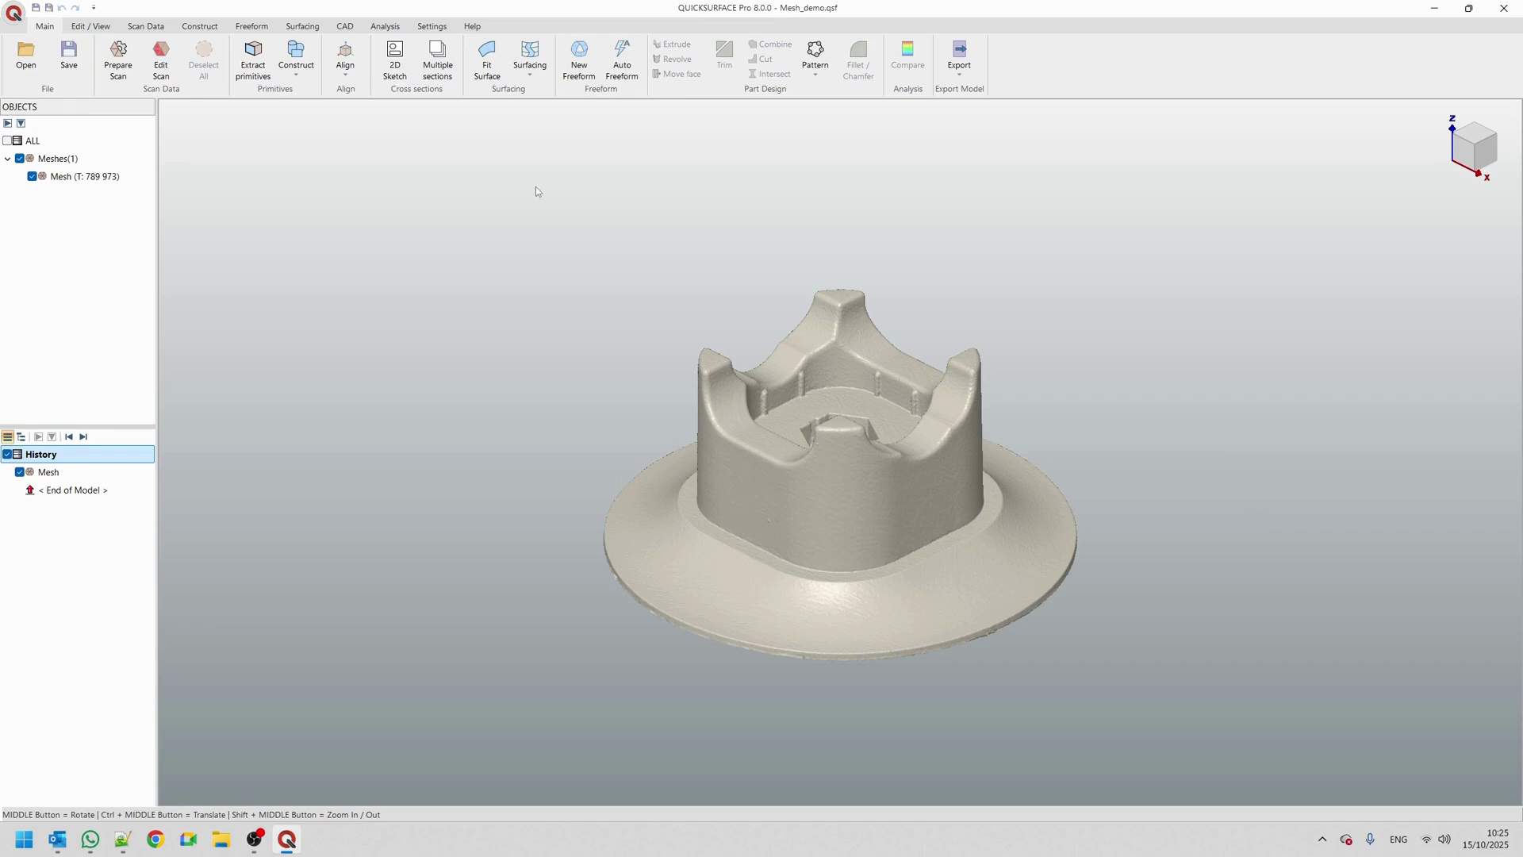
pyautogui.moveTo(856, 376); pyautogui.dragTo(766, 343, button='middle')
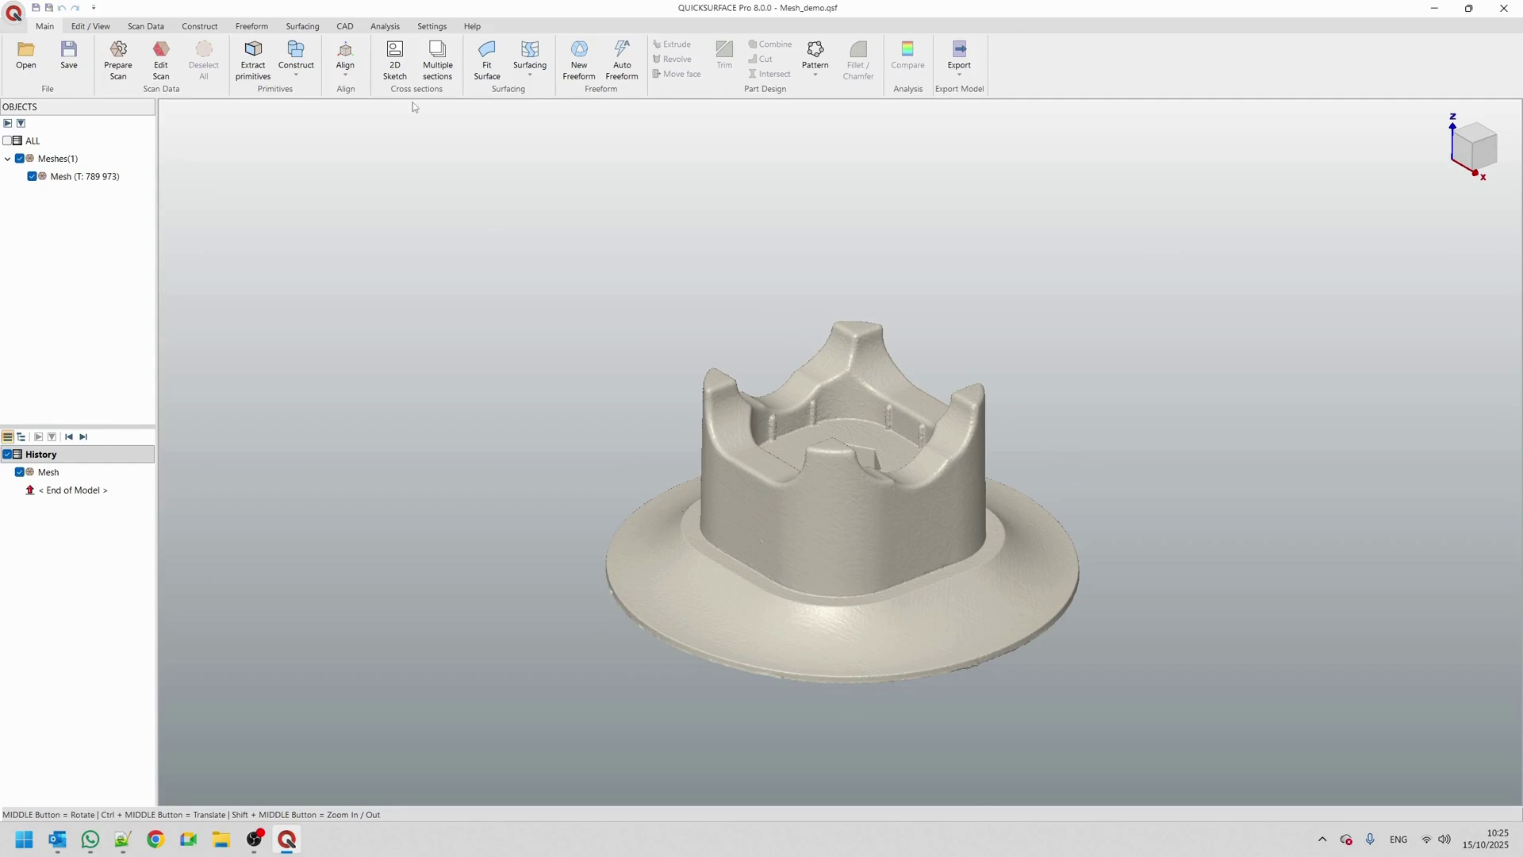
pyautogui.click(394, 57)
pyautogui.moveTo(825, 392); pyautogui.dragTo(851, 438)
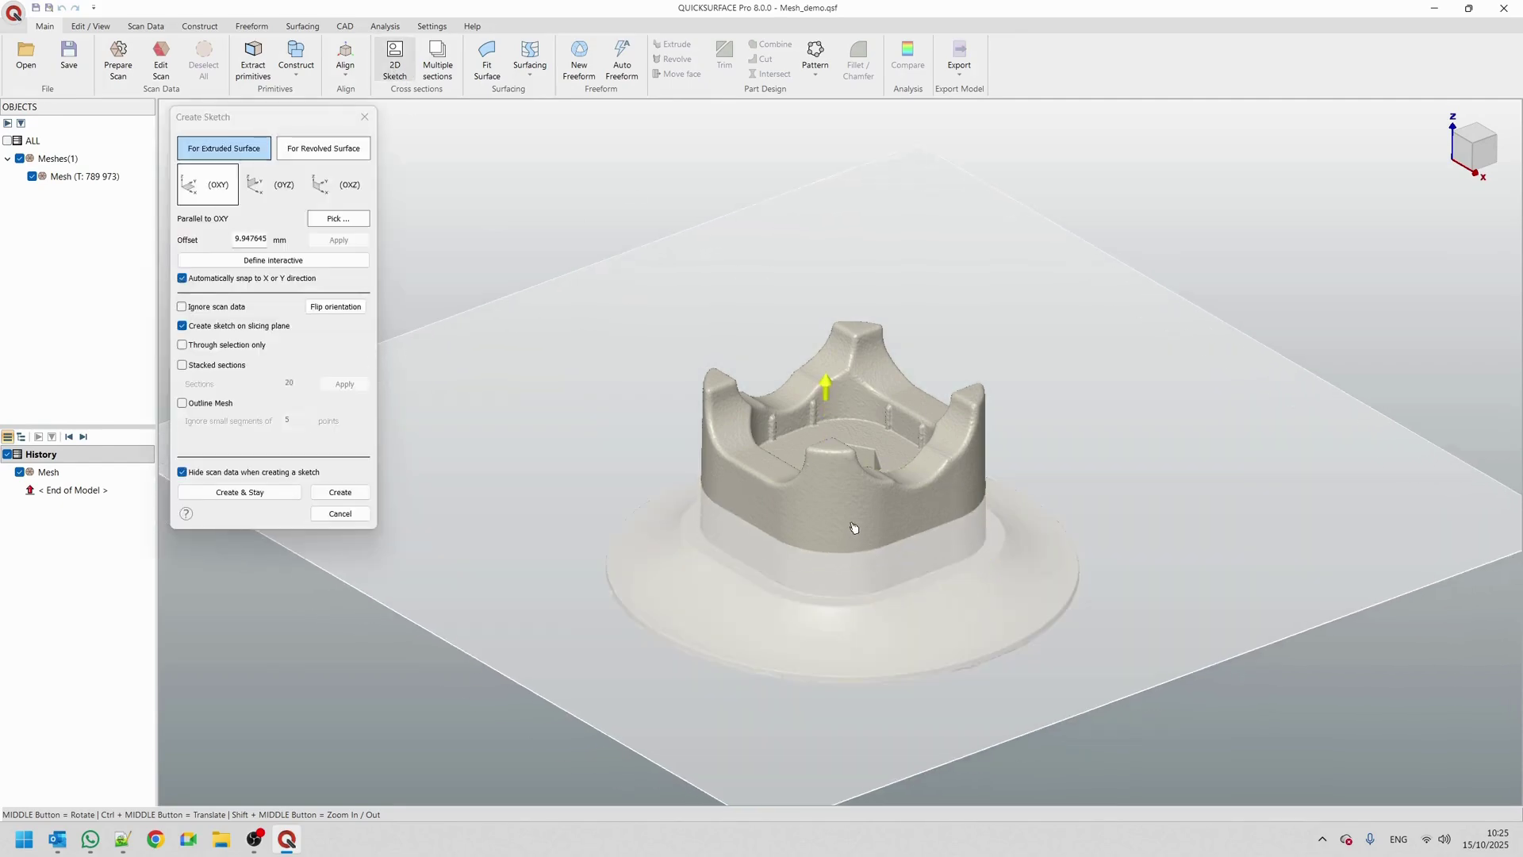
pyautogui.click(341, 492)
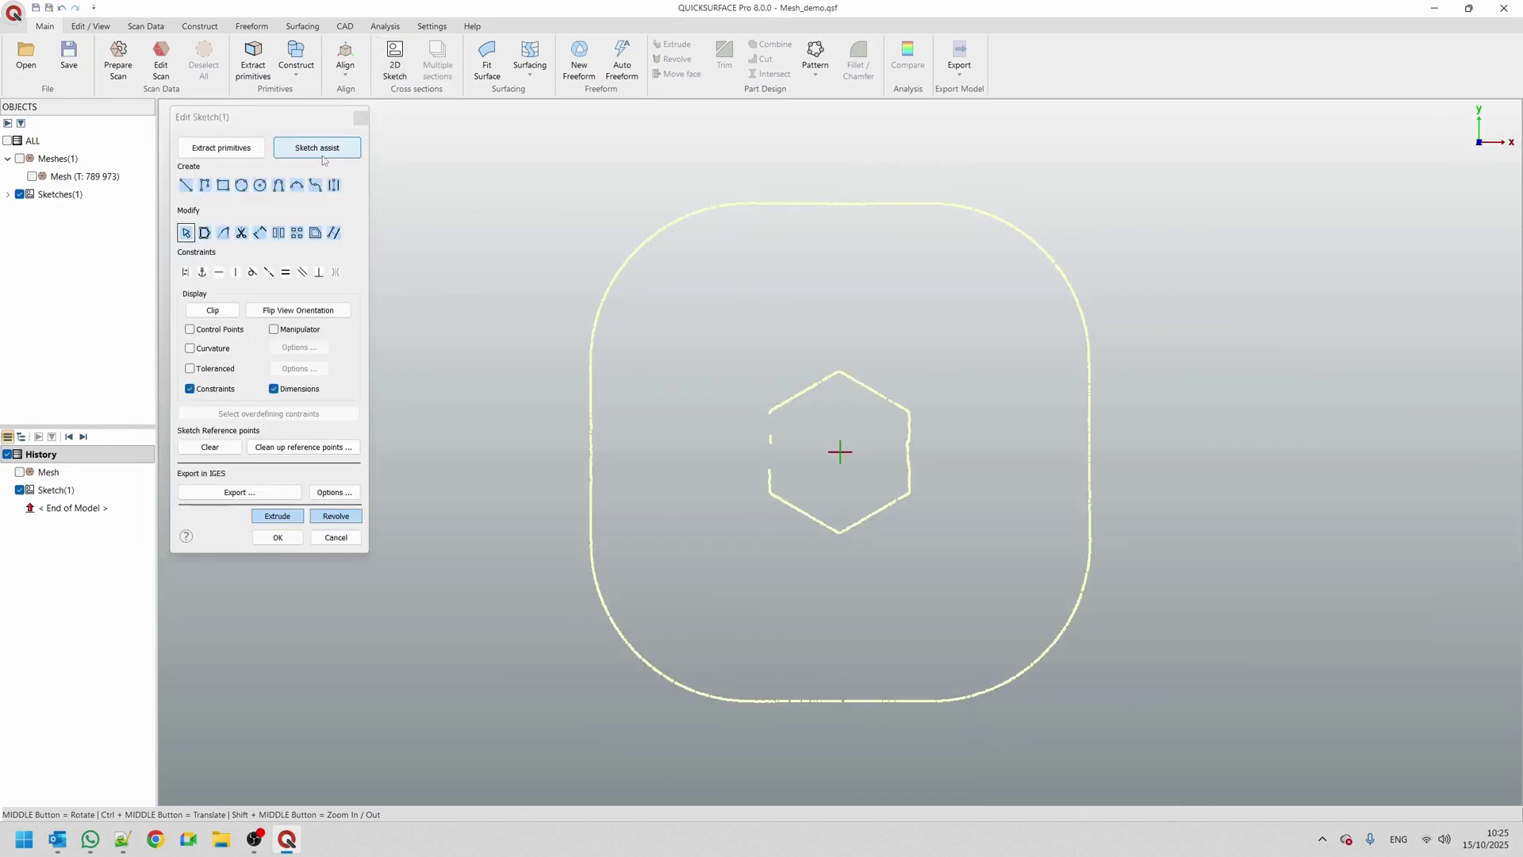
# Use Sketch assist on selected geometry only to fit lines and arcs to the outer rounded-square section
pyautogui.click(318, 148)
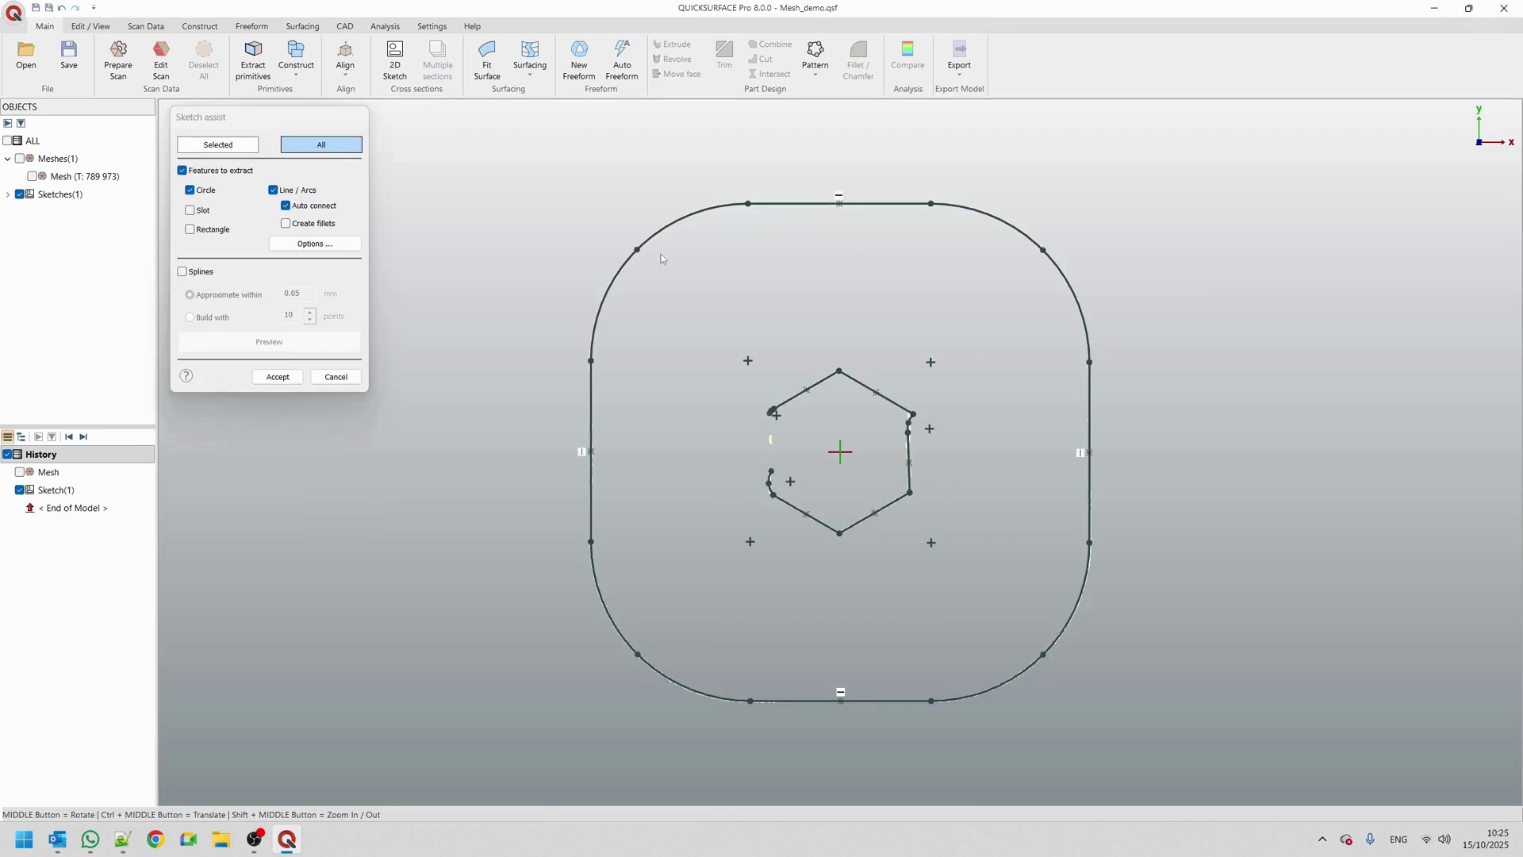
pyautogui.click(218, 144)
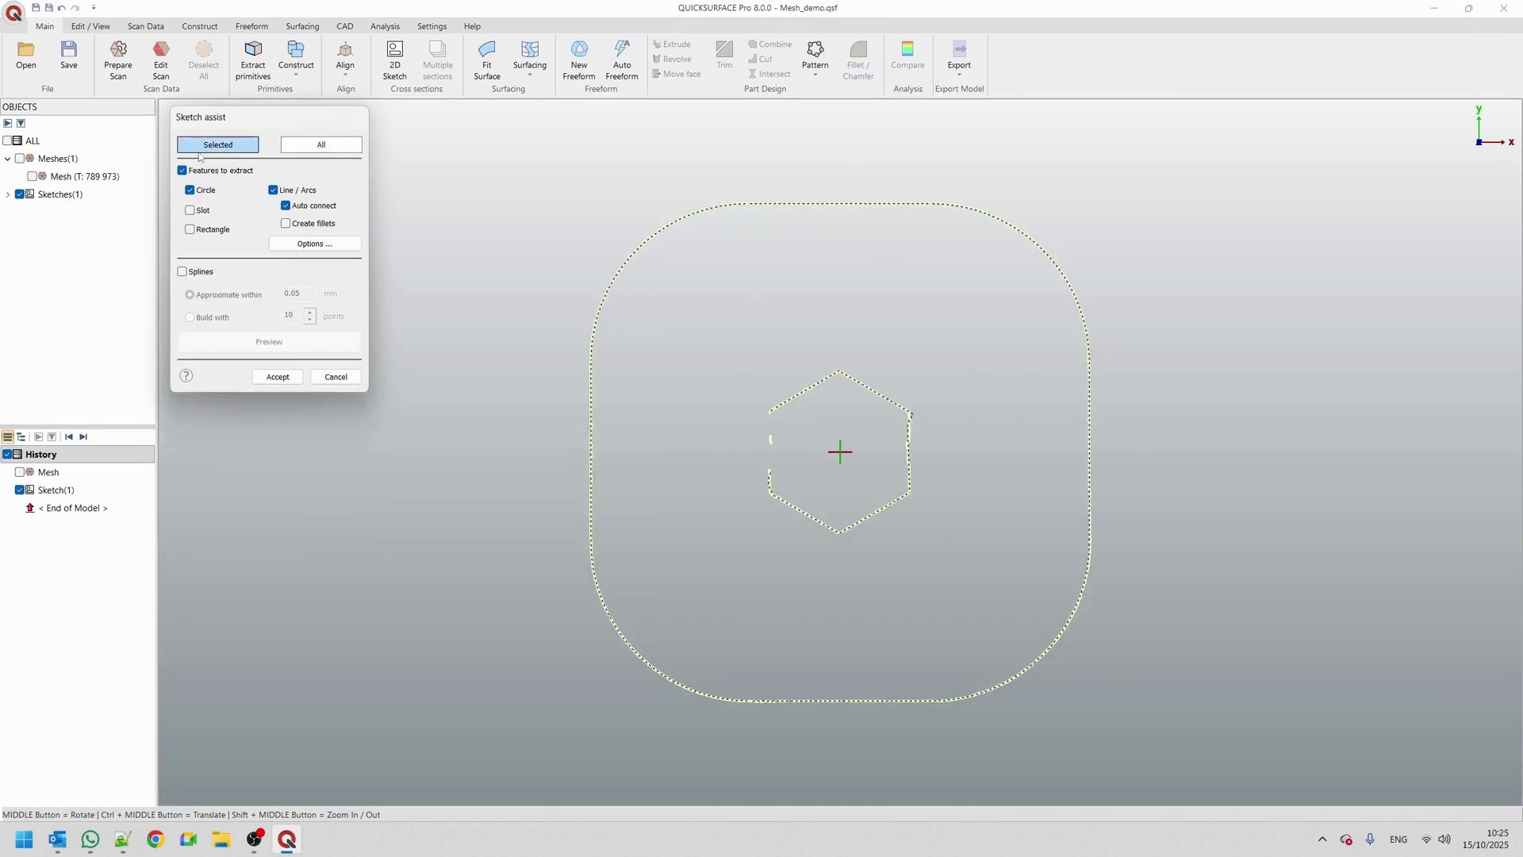
pyautogui.click(791, 207)
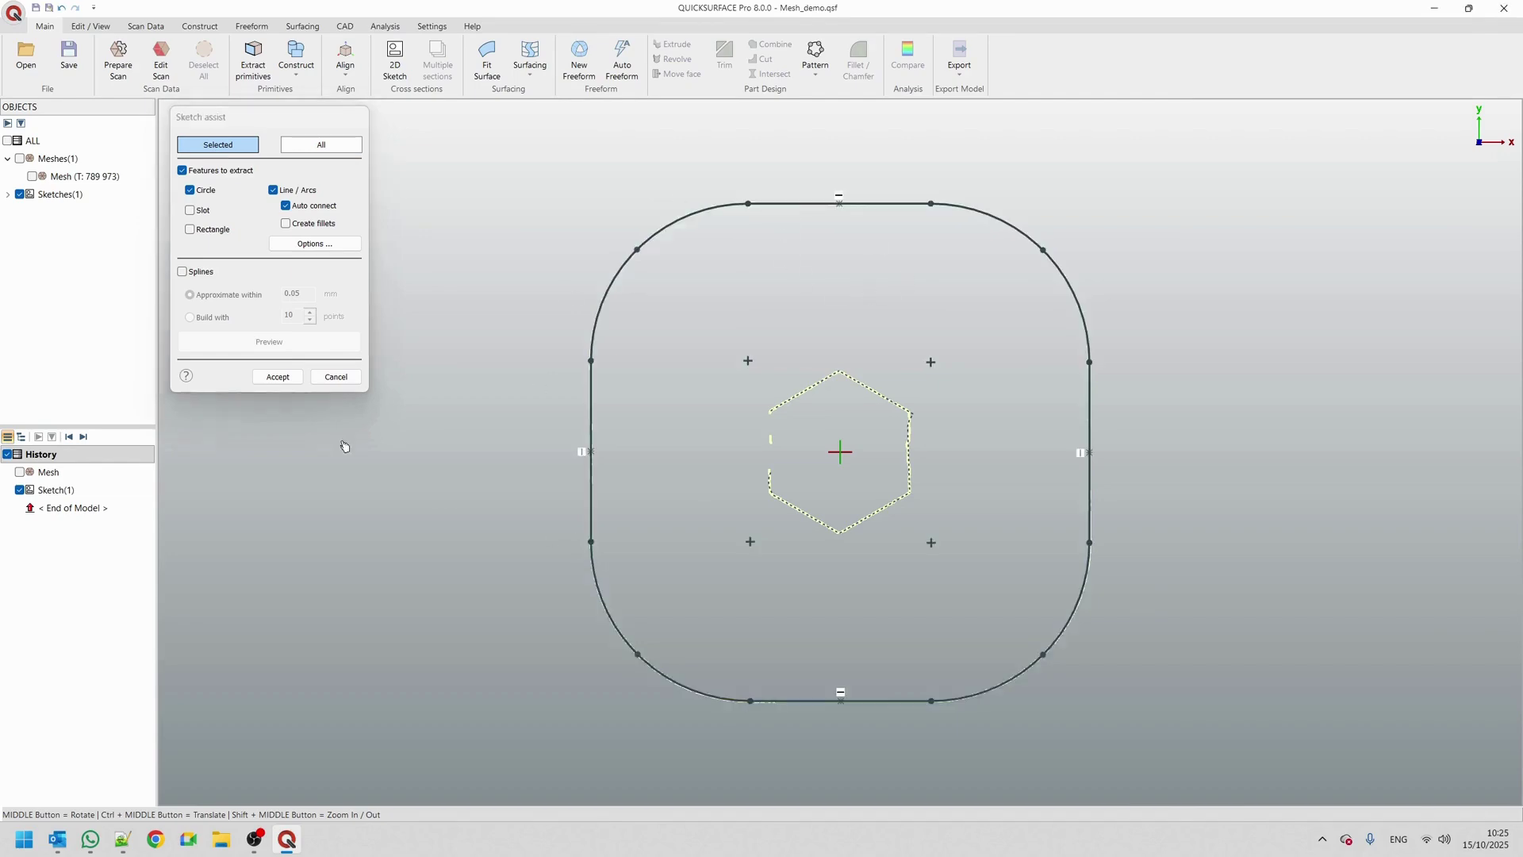
pyautogui.click(276, 378)
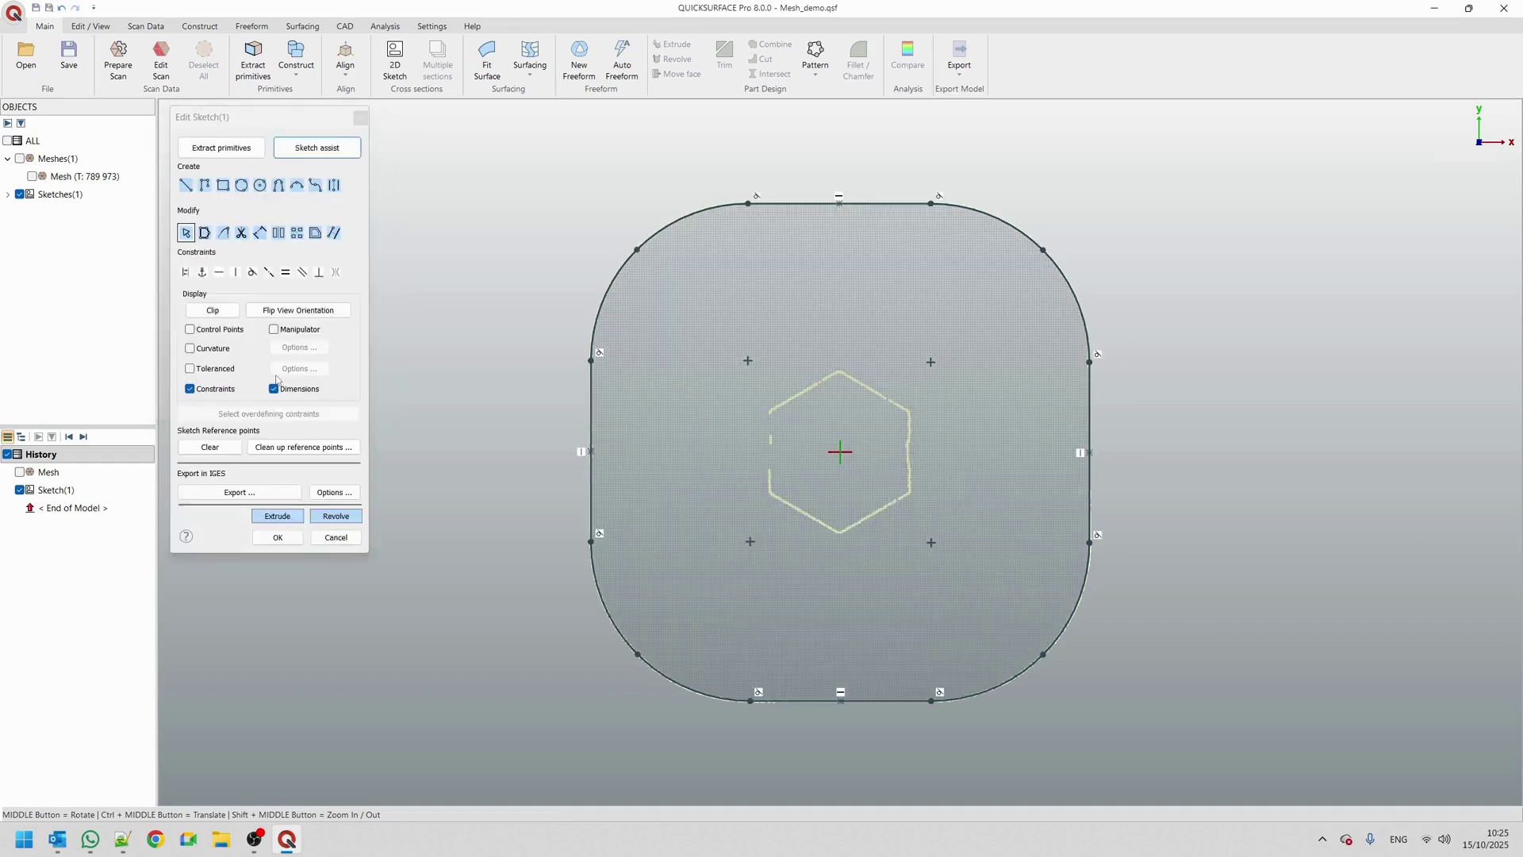
# Extrude the profile as a two-sided solid with snapping and analysis enabled, Depth 1 about 23.06 mm and Depth 2 about 15.76 mm
pyautogui.click(278, 516)
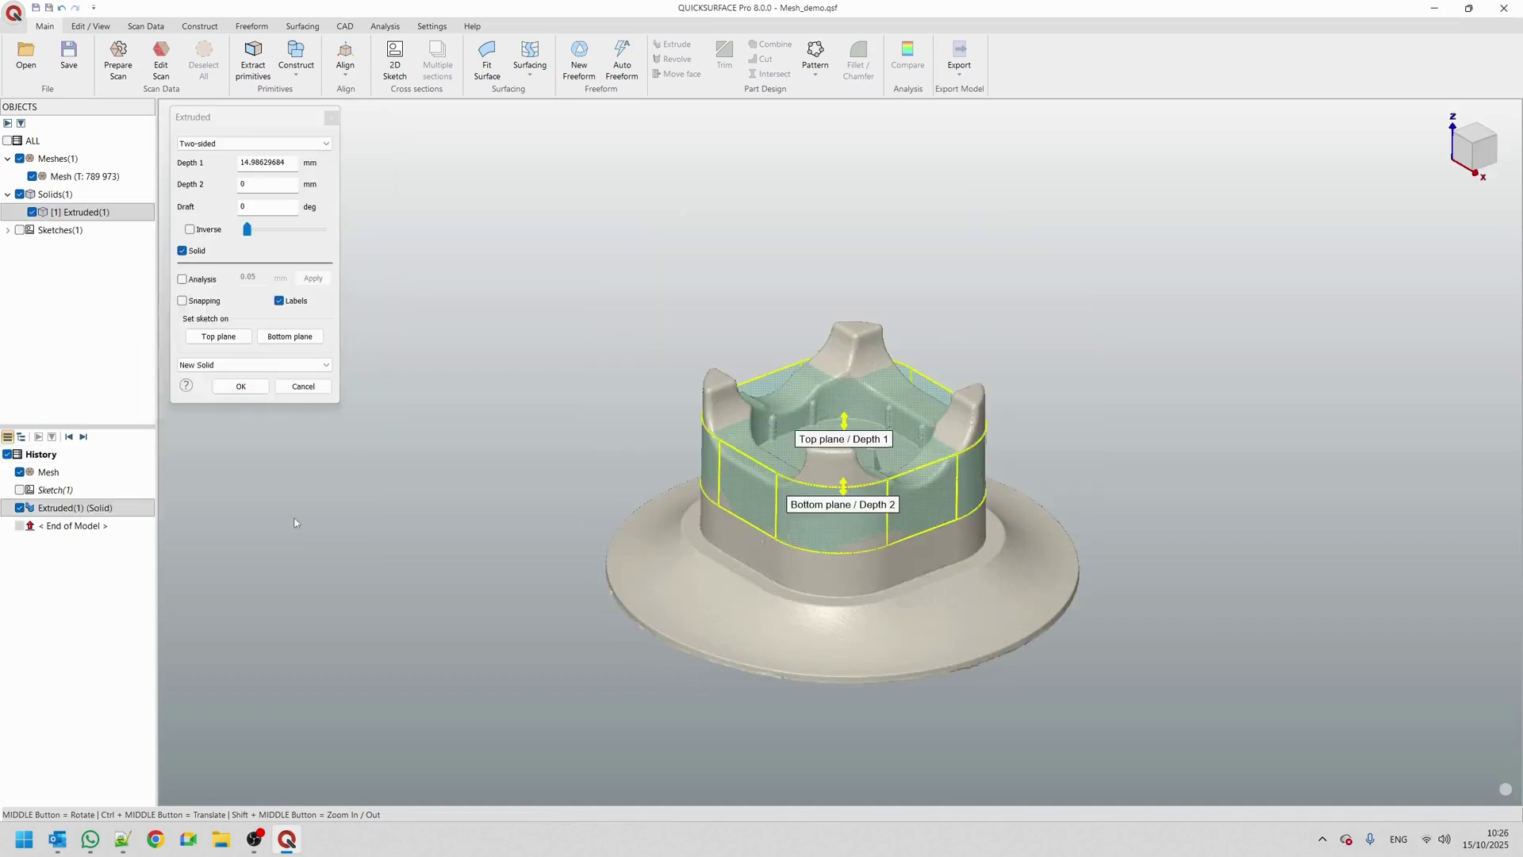
pyautogui.scroll(3, 844, 546)
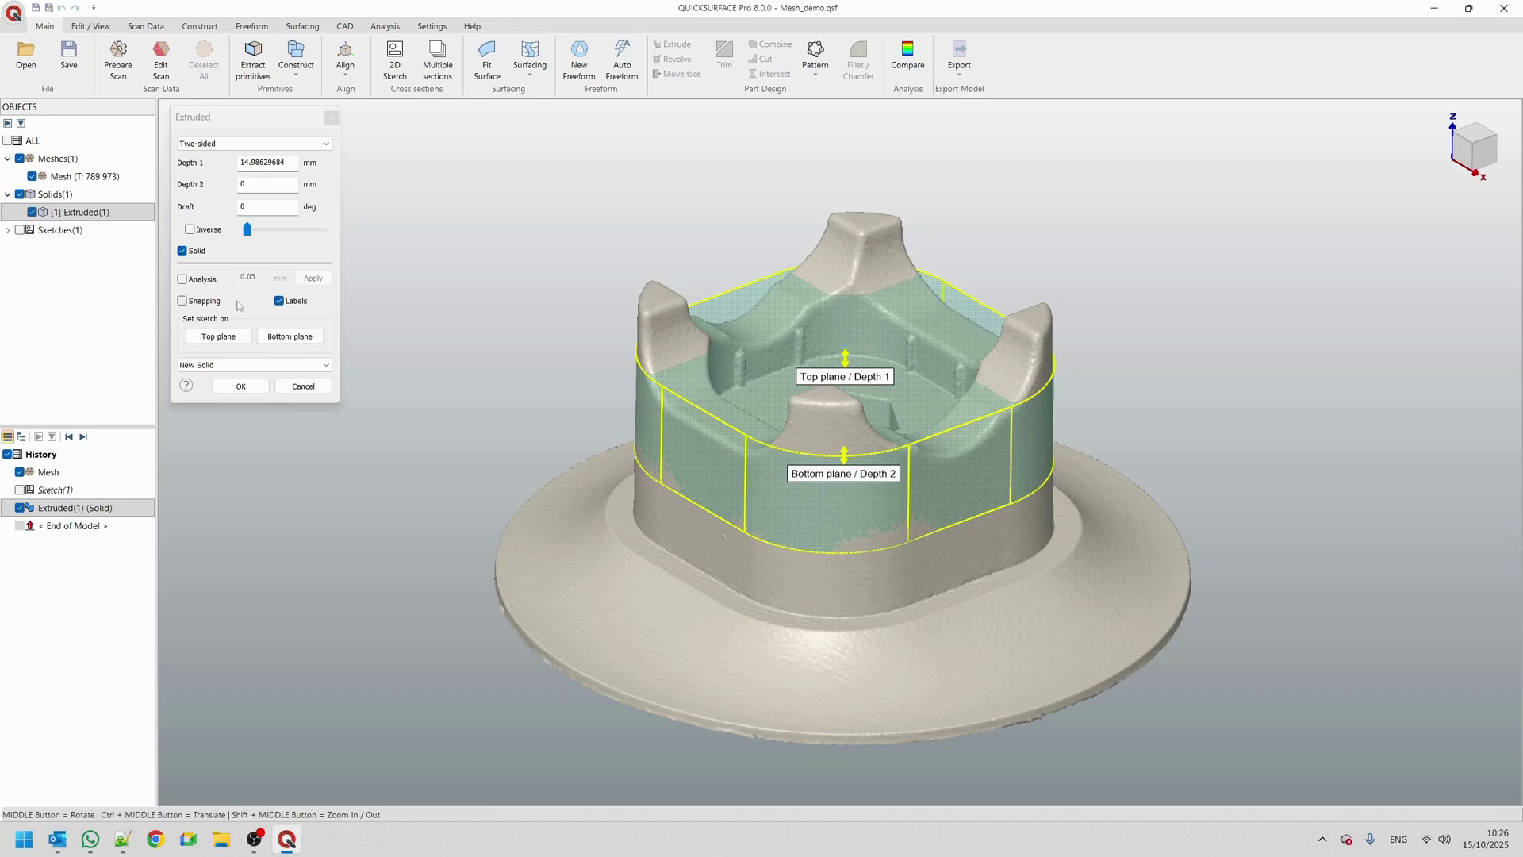
pyautogui.click(182, 300)
pyautogui.click(182, 279)
pyautogui.moveTo(843, 355); pyautogui.dragTo(665, 302)
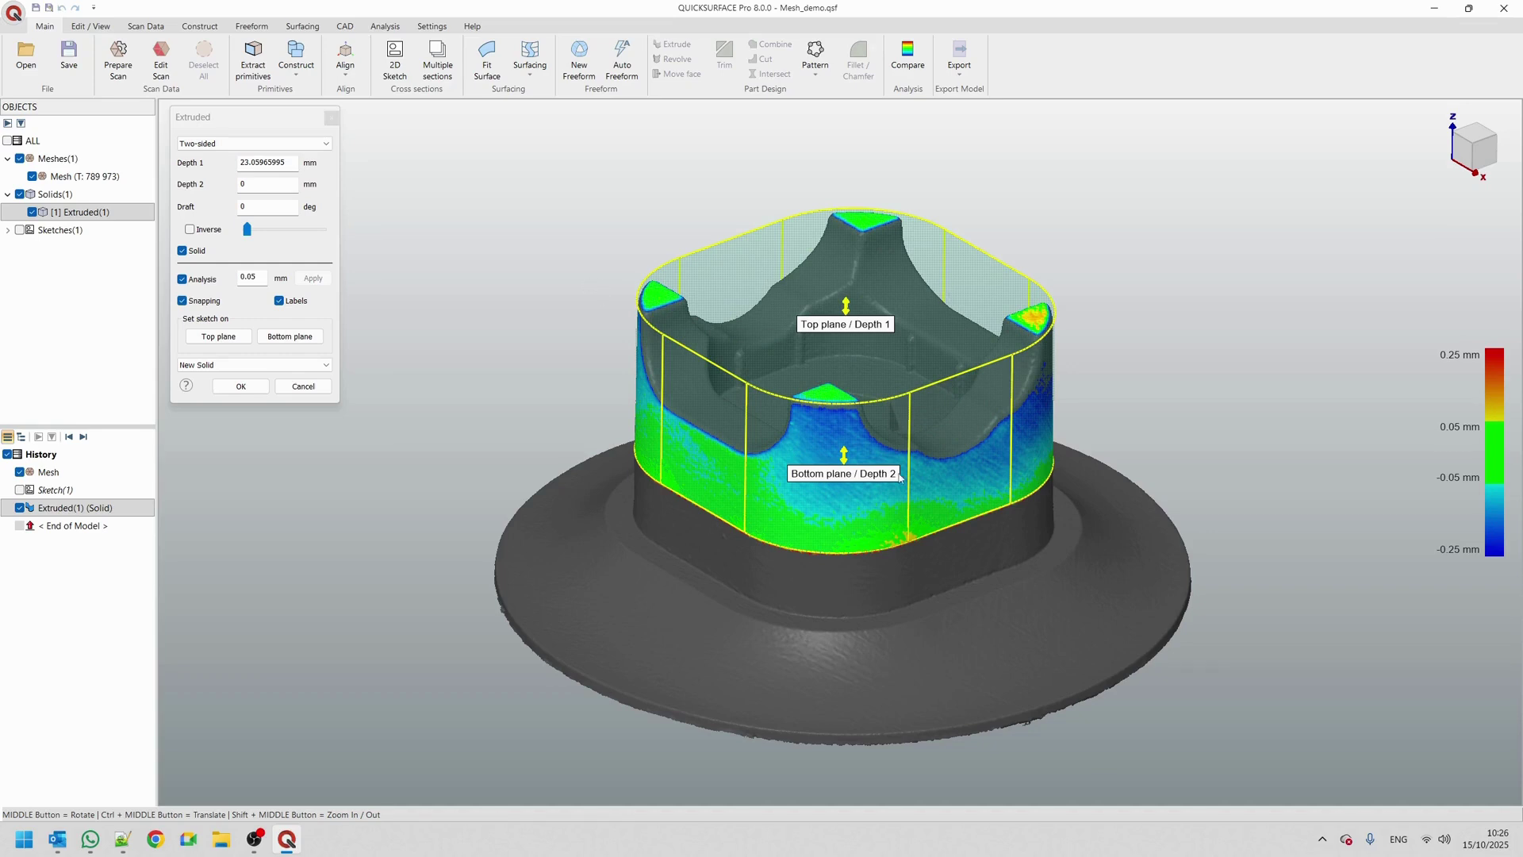
pyautogui.moveTo(844, 456); pyautogui.dragTo(857, 691)
# Set the extrusion's draft to 0.5 degrees, judging the fit from the side, and accept the solid
pyautogui.moveTo(857, 692); pyautogui.dragTo(558, 482, button='middle')
pyautogui.rightClick(1428, 190)
pyautogui.click(1424, 284)
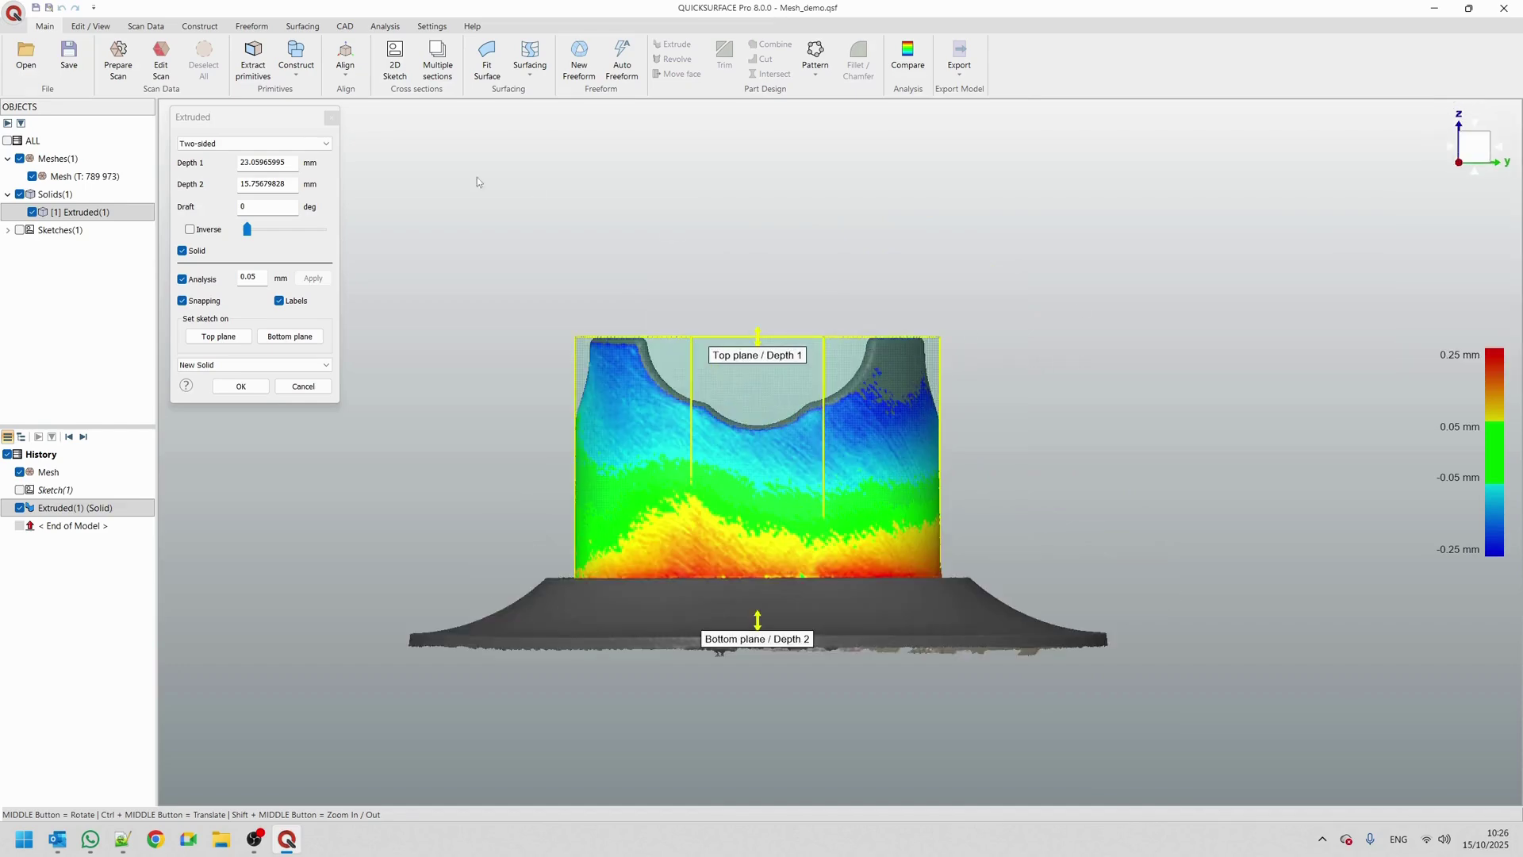
pyautogui.click(254, 232)
pyautogui.moveTo(254, 233); pyautogui.dragTo(252, 235)
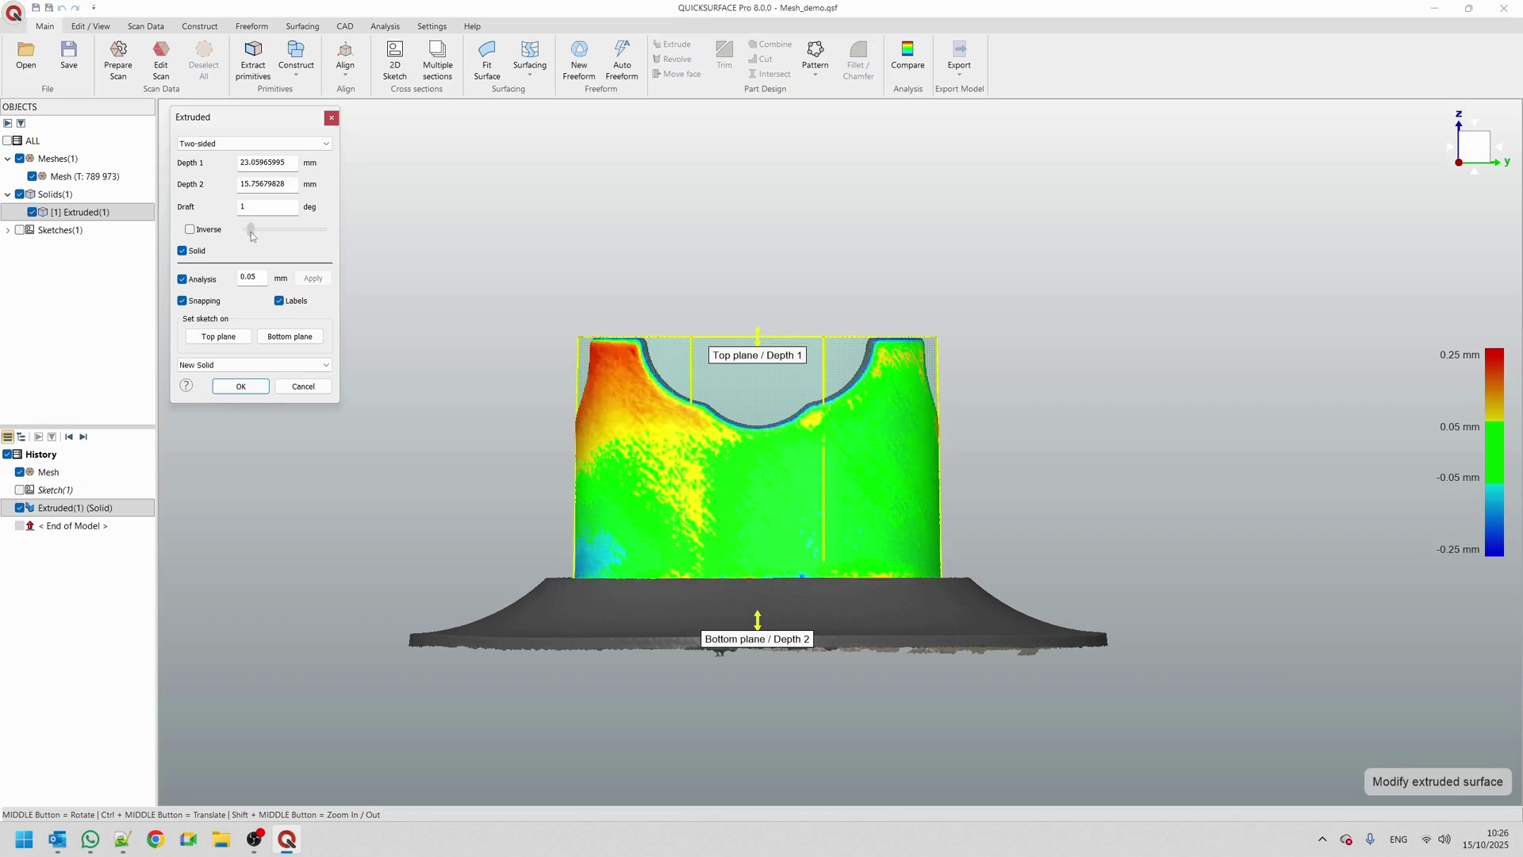
pyautogui.moveTo(252, 235); pyautogui.dragTo(298, 204)
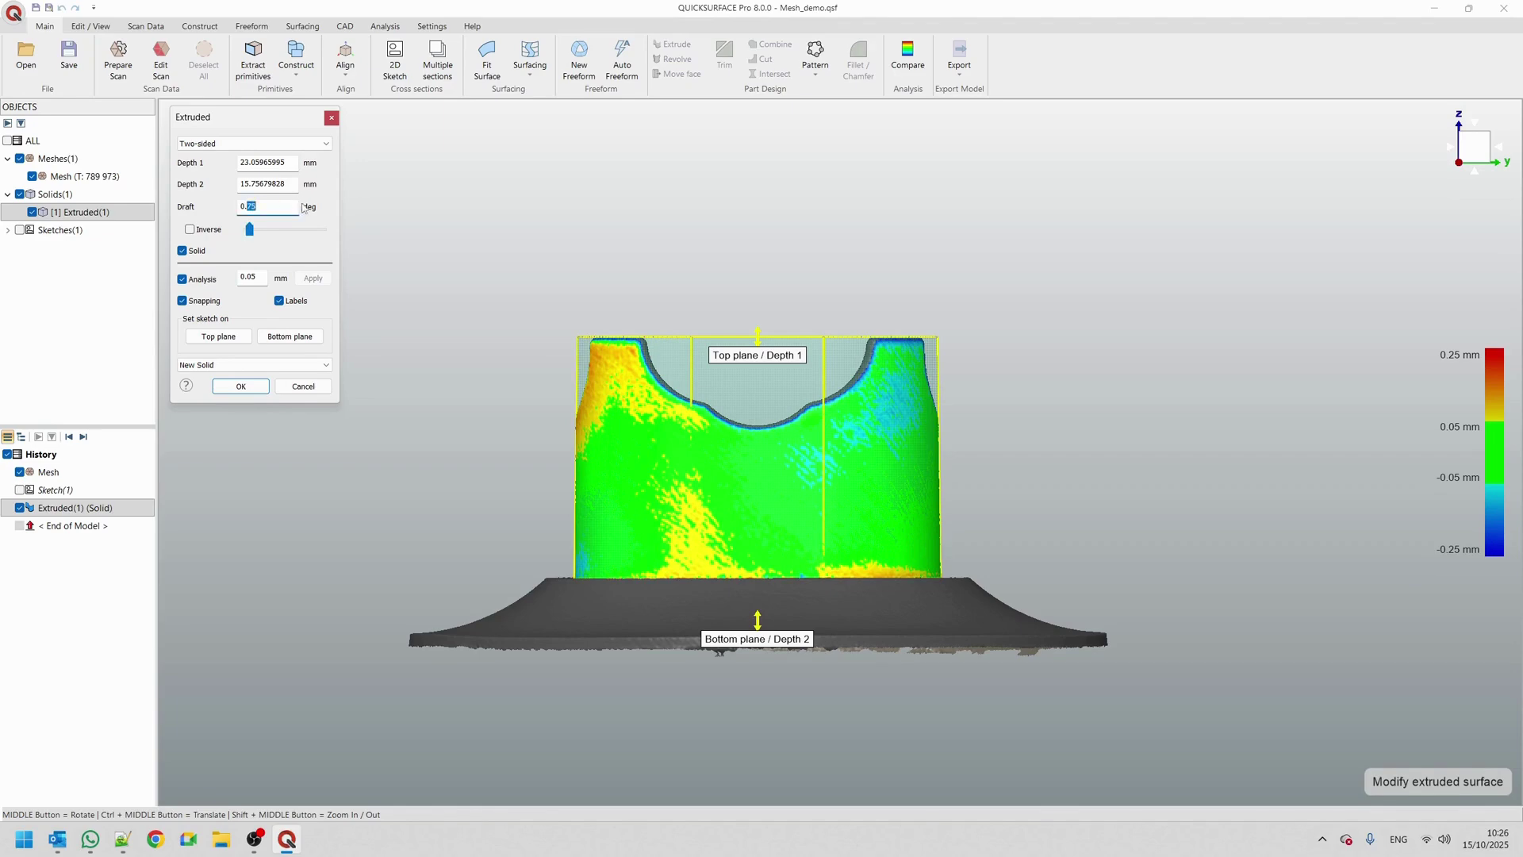
pyautogui.write('5')
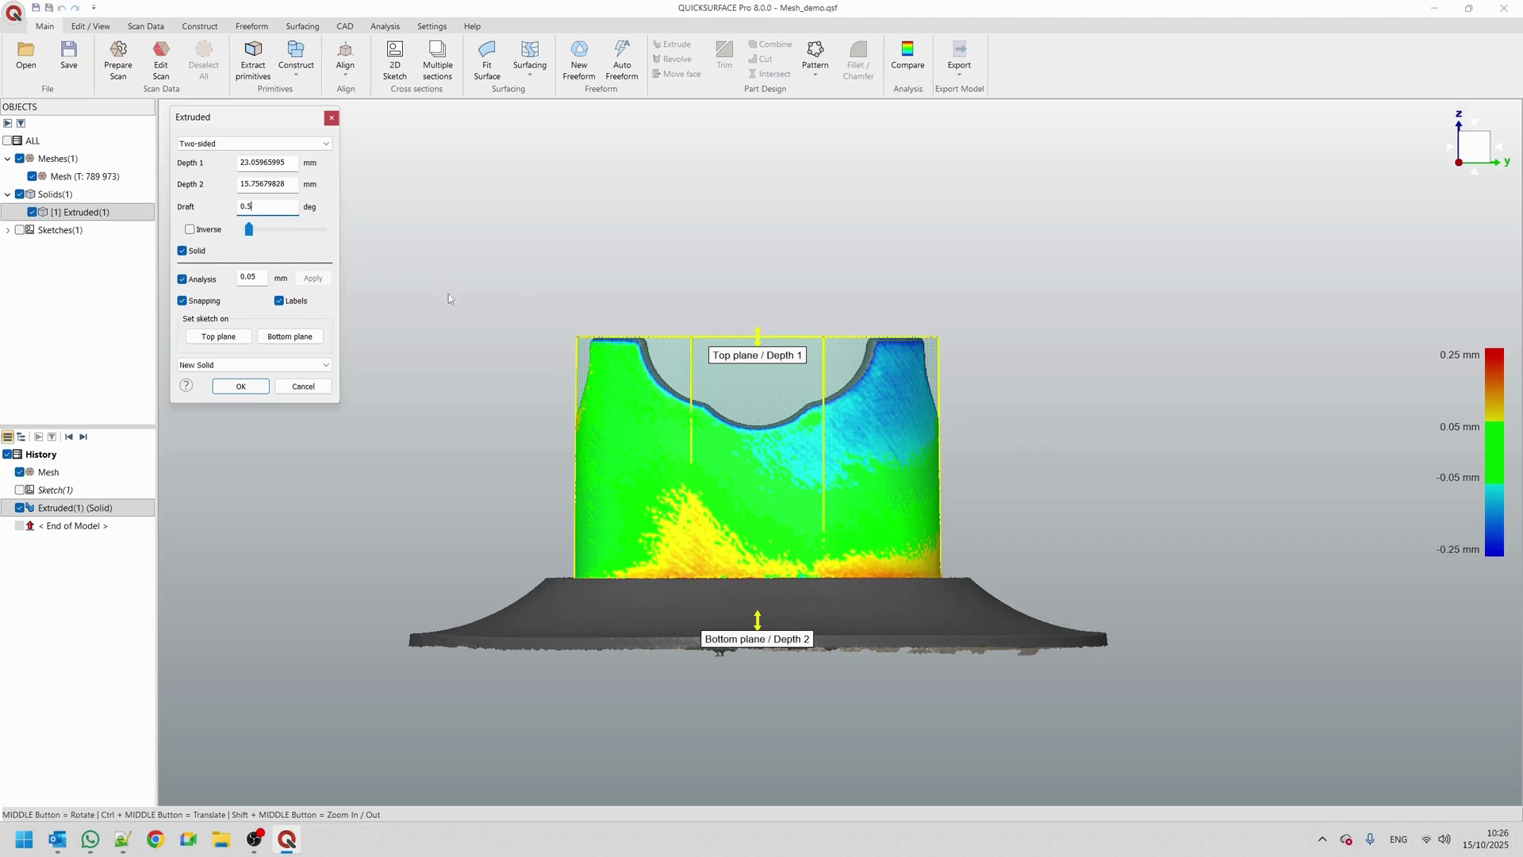
pyautogui.click(241, 386)
# Start an Offset of the extruded solid with Depth 1 at 3.5 mm, using the first offset direction option
pyautogui.moveTo(659, 453); pyautogui.dragTo(852, 540, button='middle')
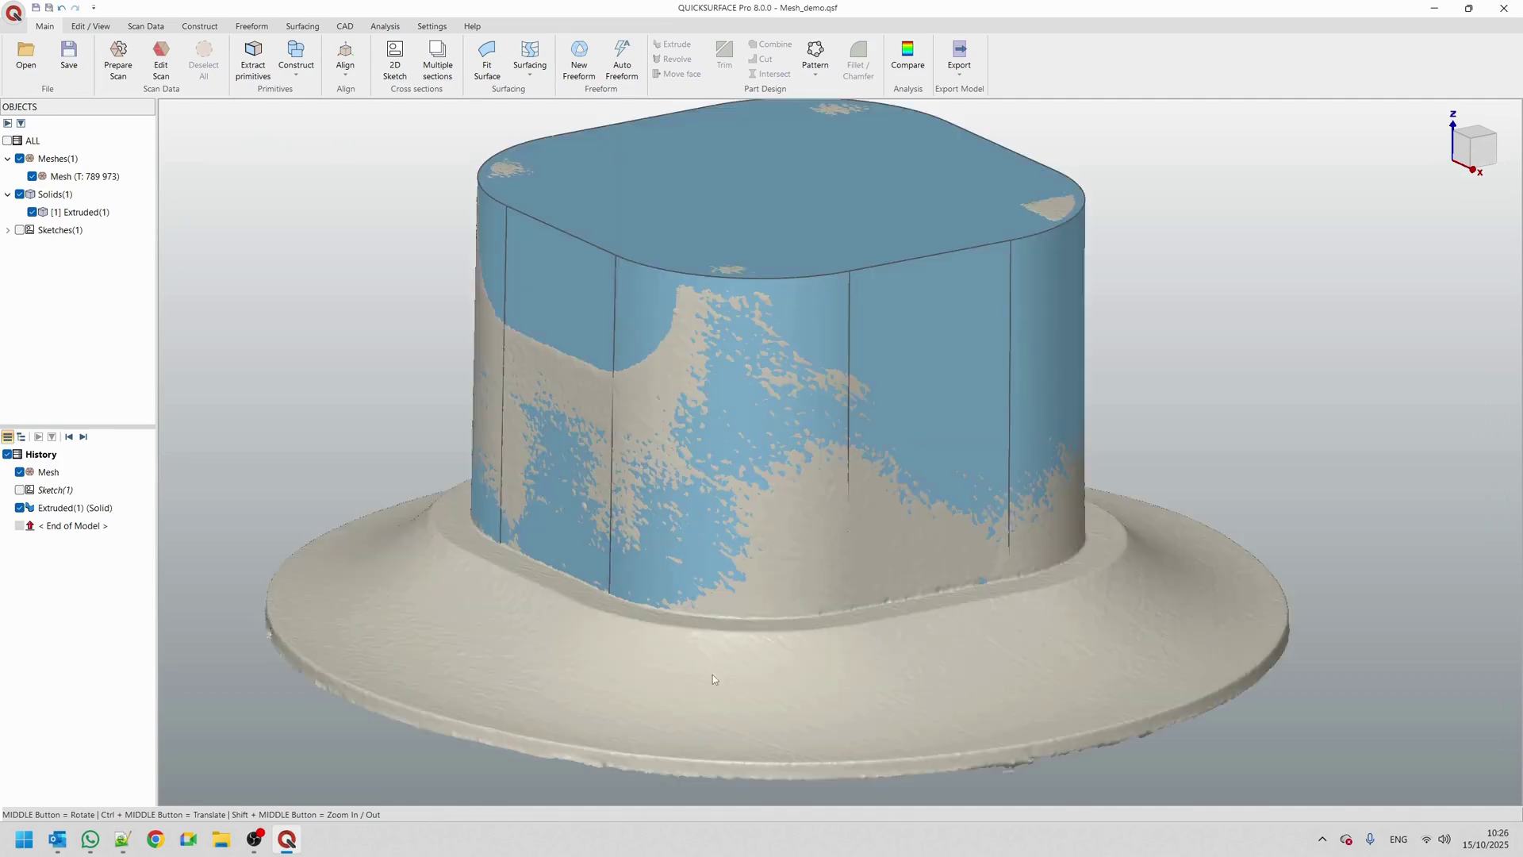
pyautogui.moveTo(714, 627); pyautogui.dragTo(731, 454, button='middle')
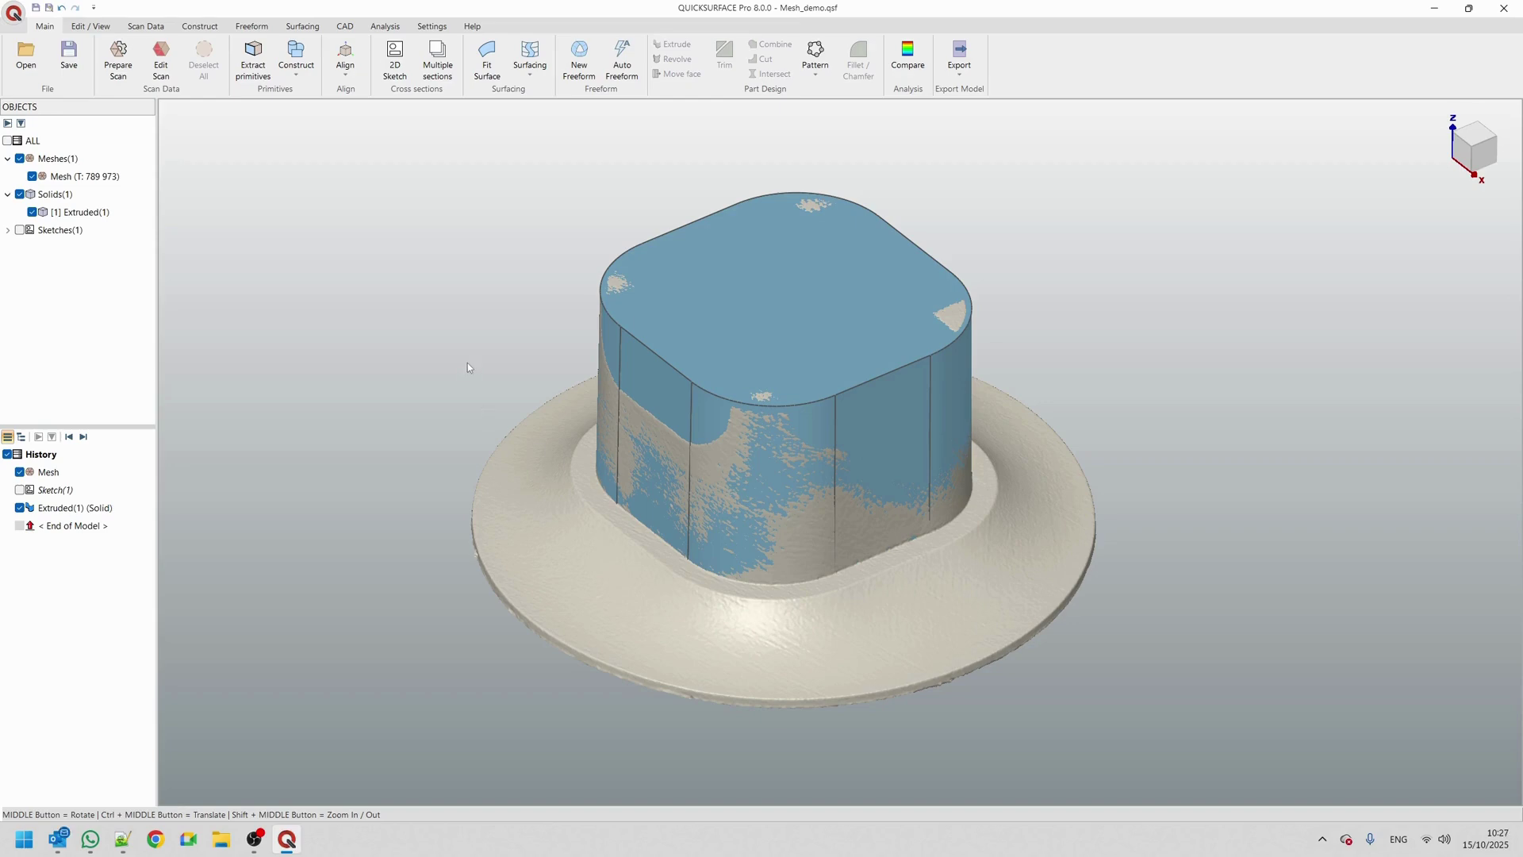
pyautogui.click(75, 508)
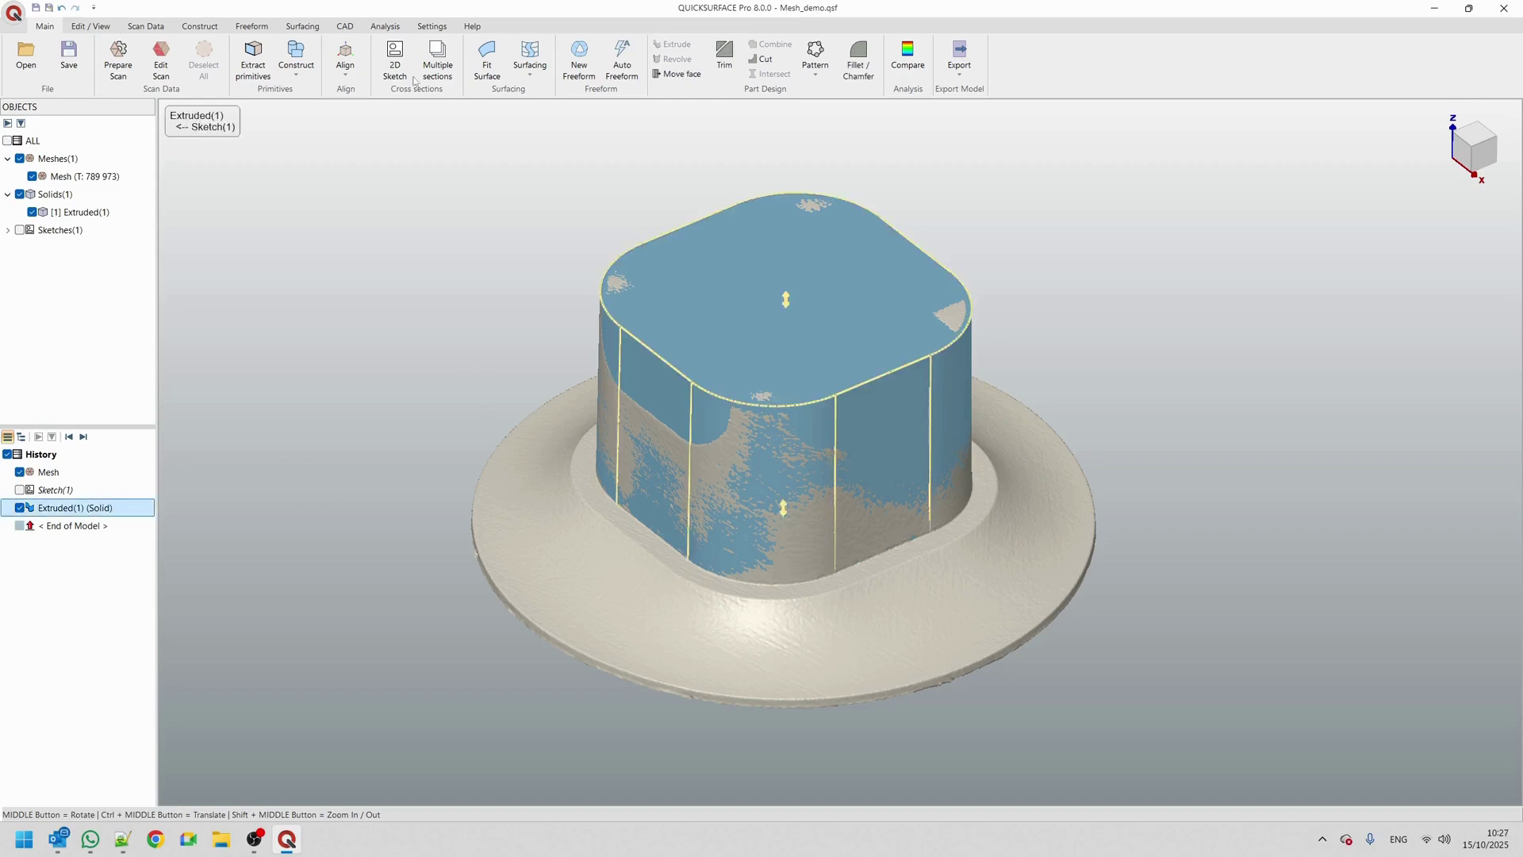
pyautogui.click(346, 27)
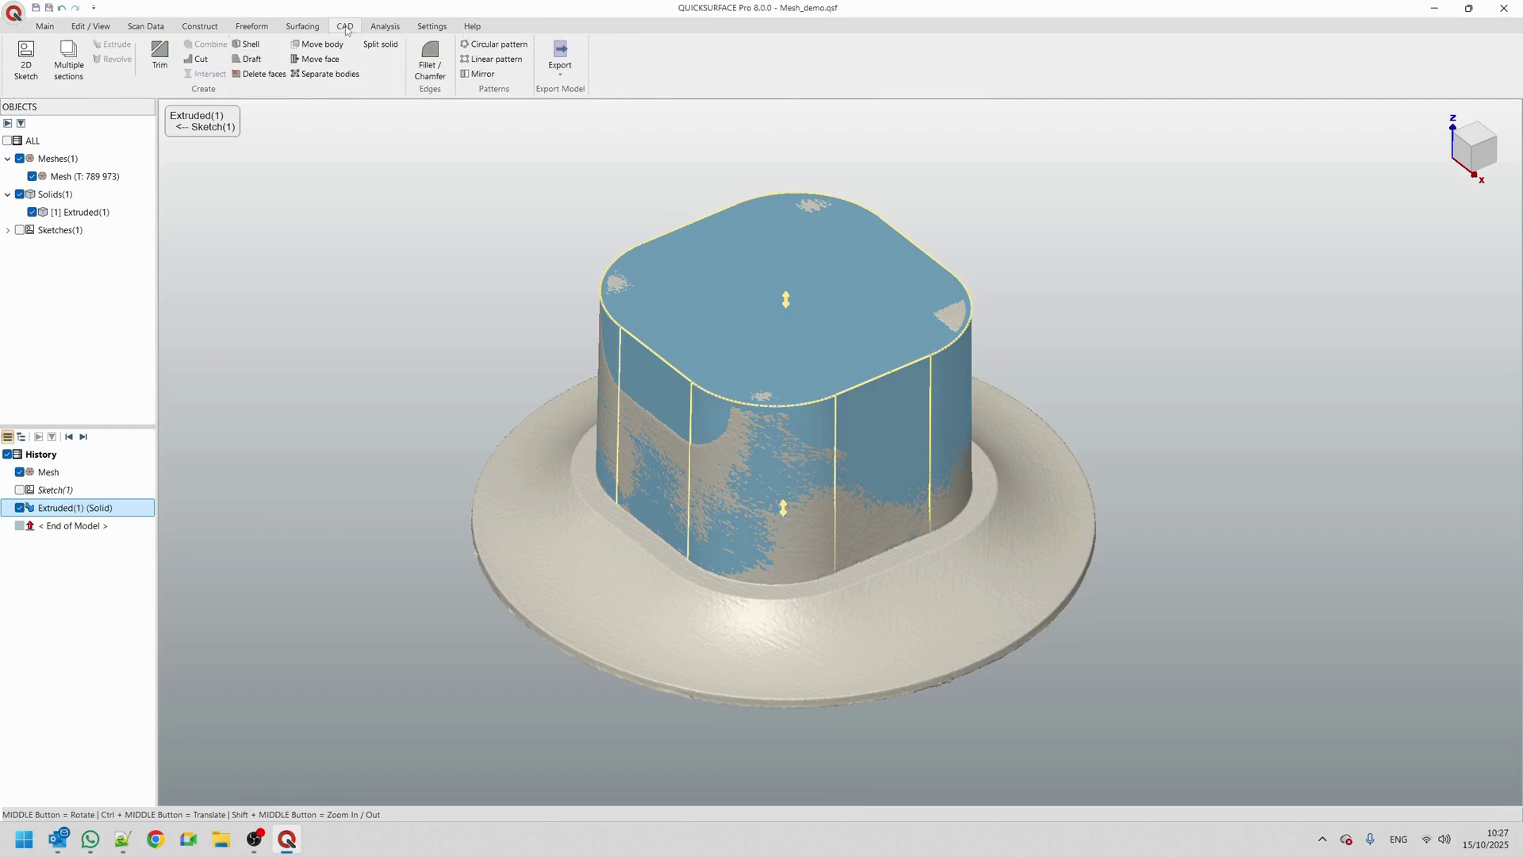
pyautogui.click(306, 28)
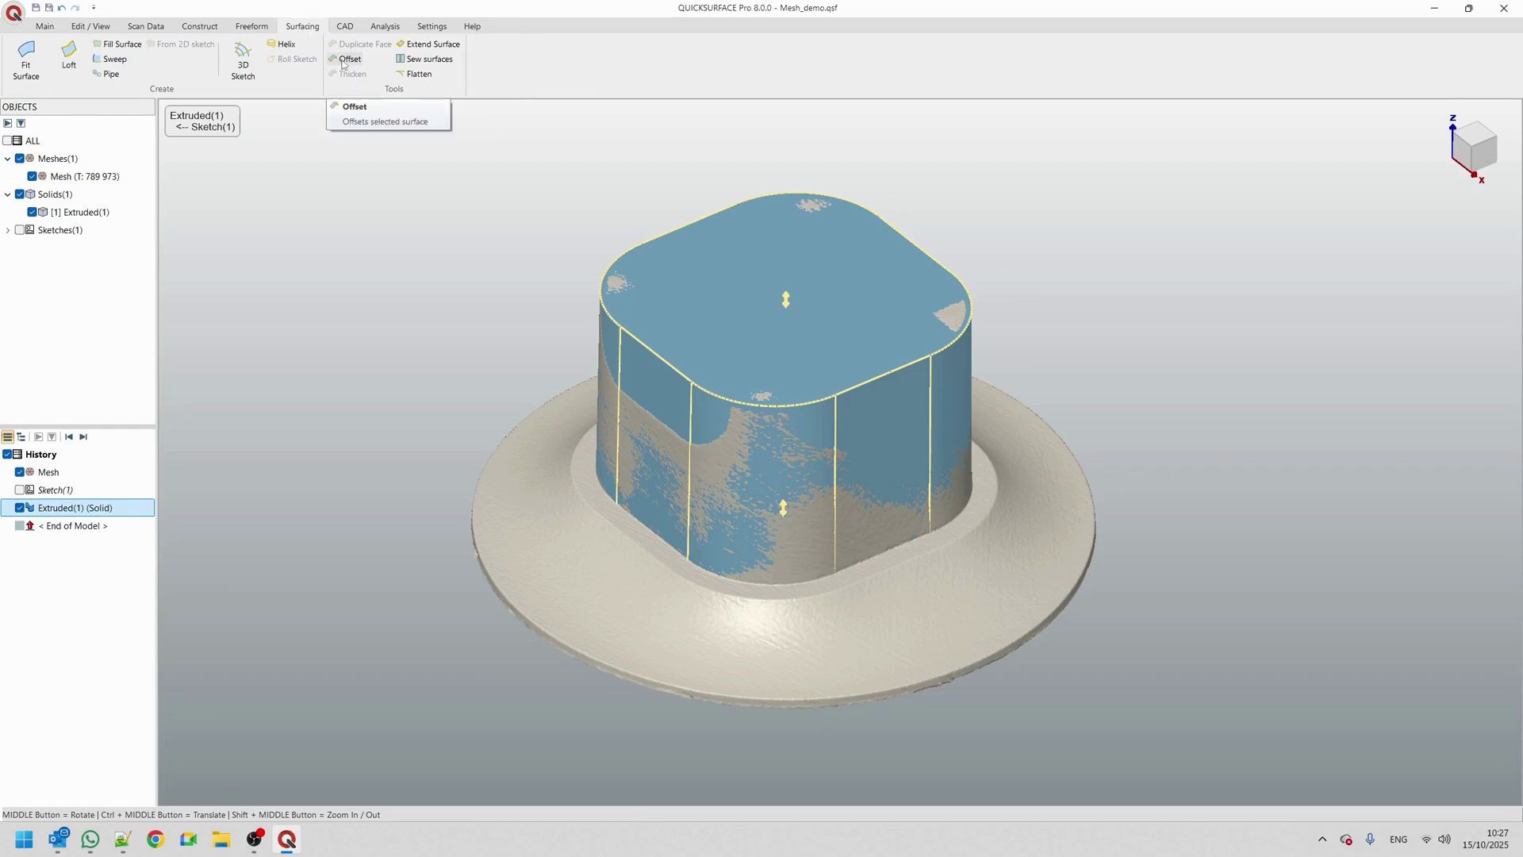
pyautogui.click(343, 60)
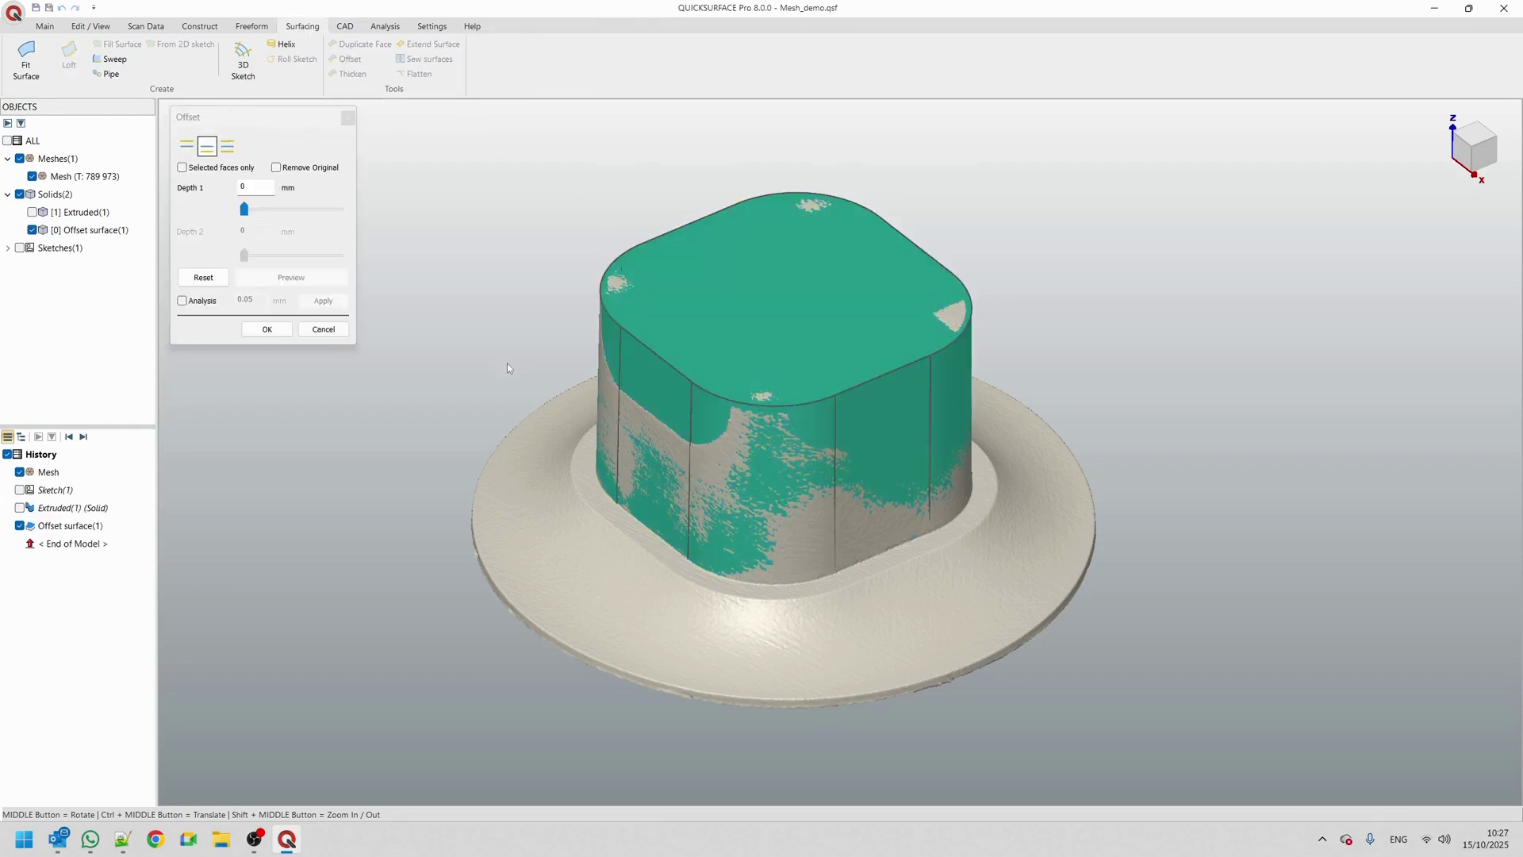
pyautogui.moveTo(513, 361); pyautogui.dragTo(444, 317, button='middle')
pyautogui.moveTo(244, 210); pyautogui.dragTo(276, 229)
pyautogui.click(186, 146)
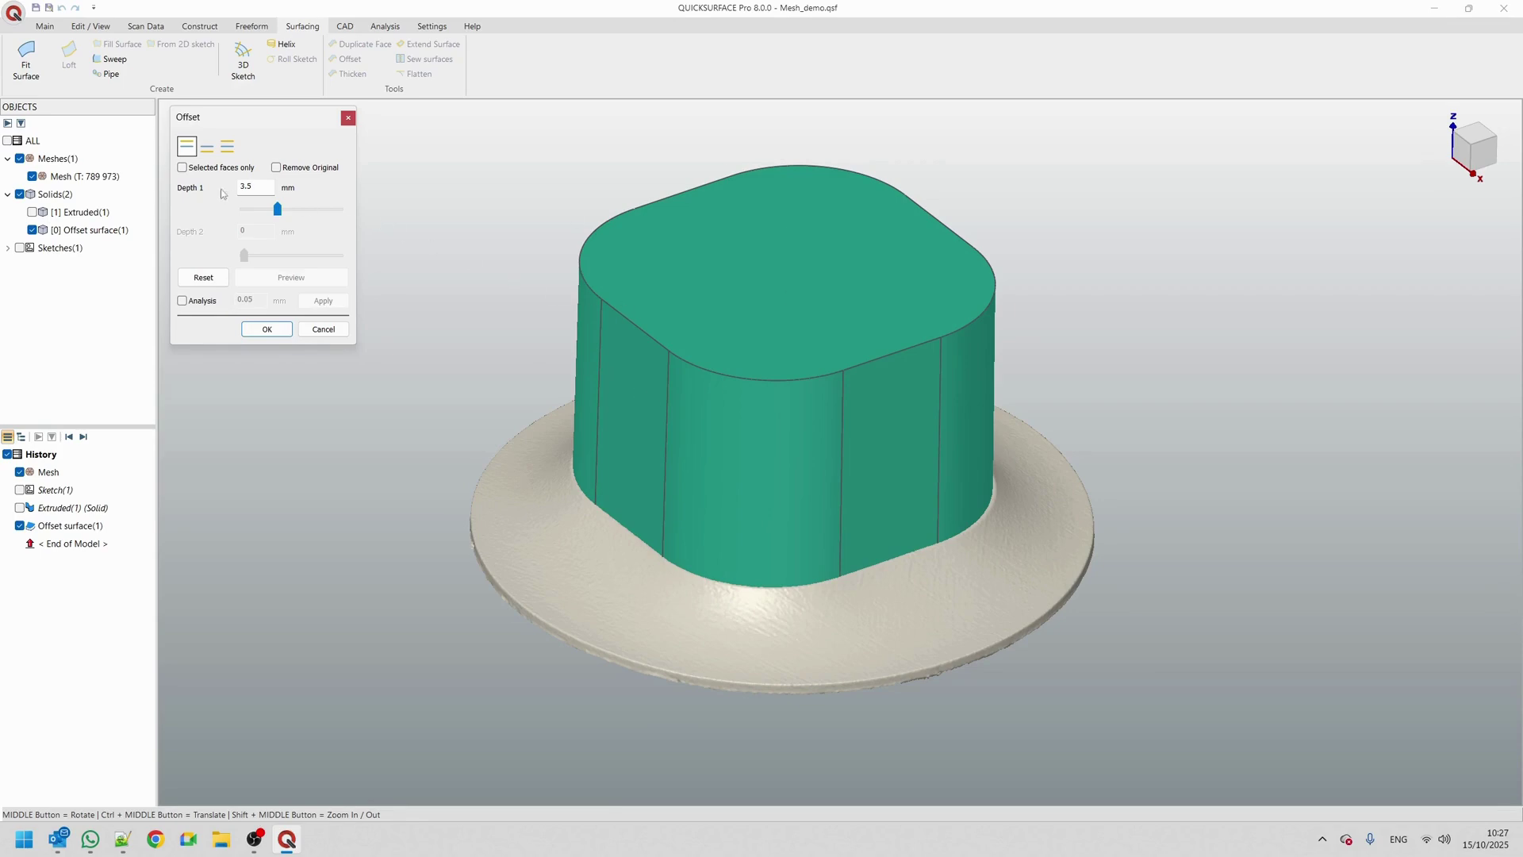
# Restrict the offset to selected faces only and reset its depth
pyautogui.click(203, 171)
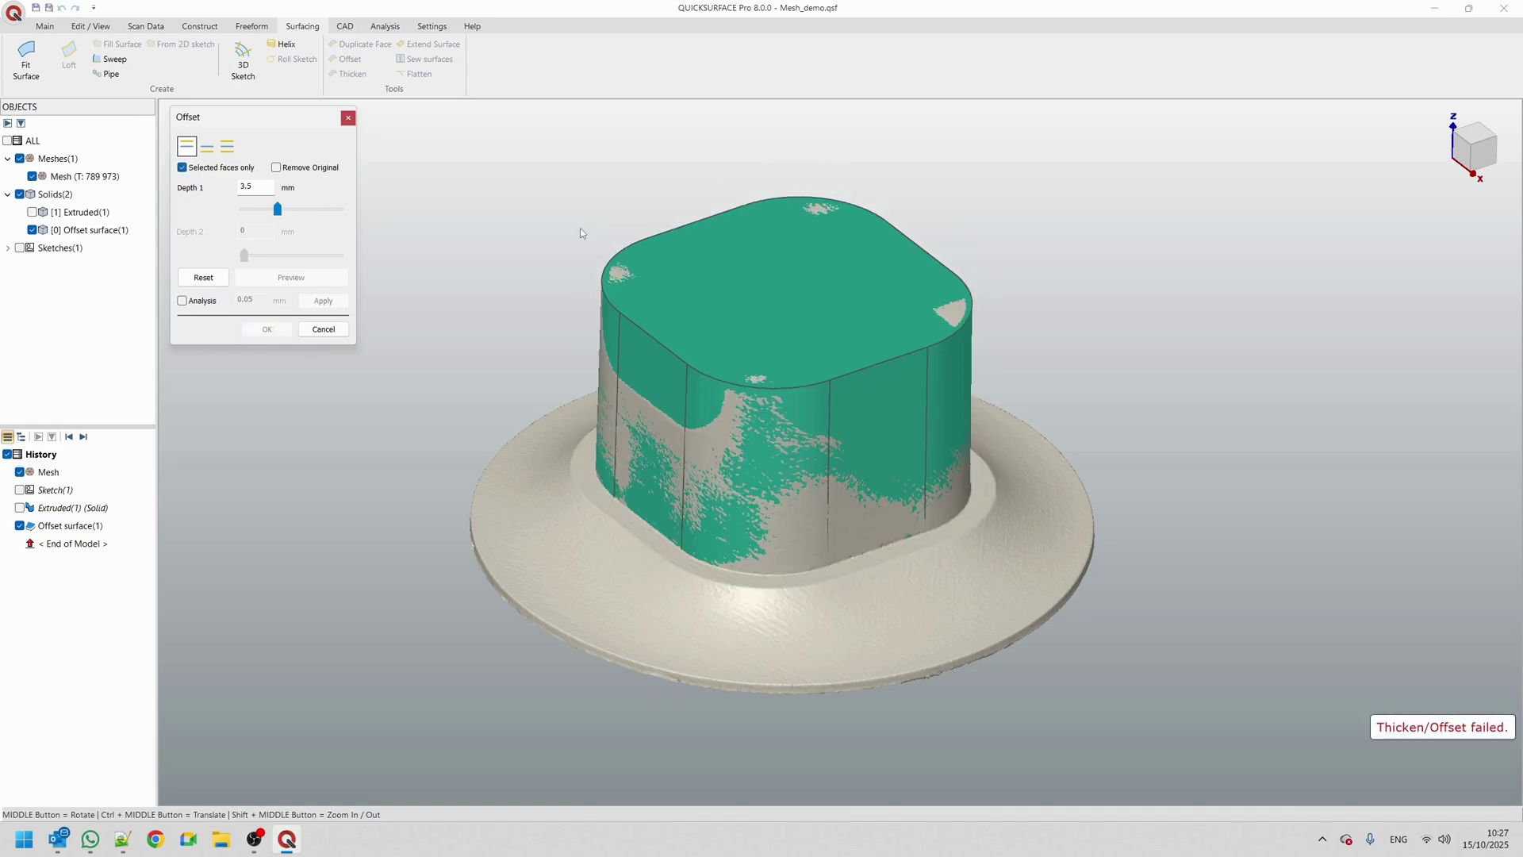
pyautogui.moveTo(663, 418); pyautogui.dragTo(671, 449, button='middle')
pyautogui.click(222, 279)
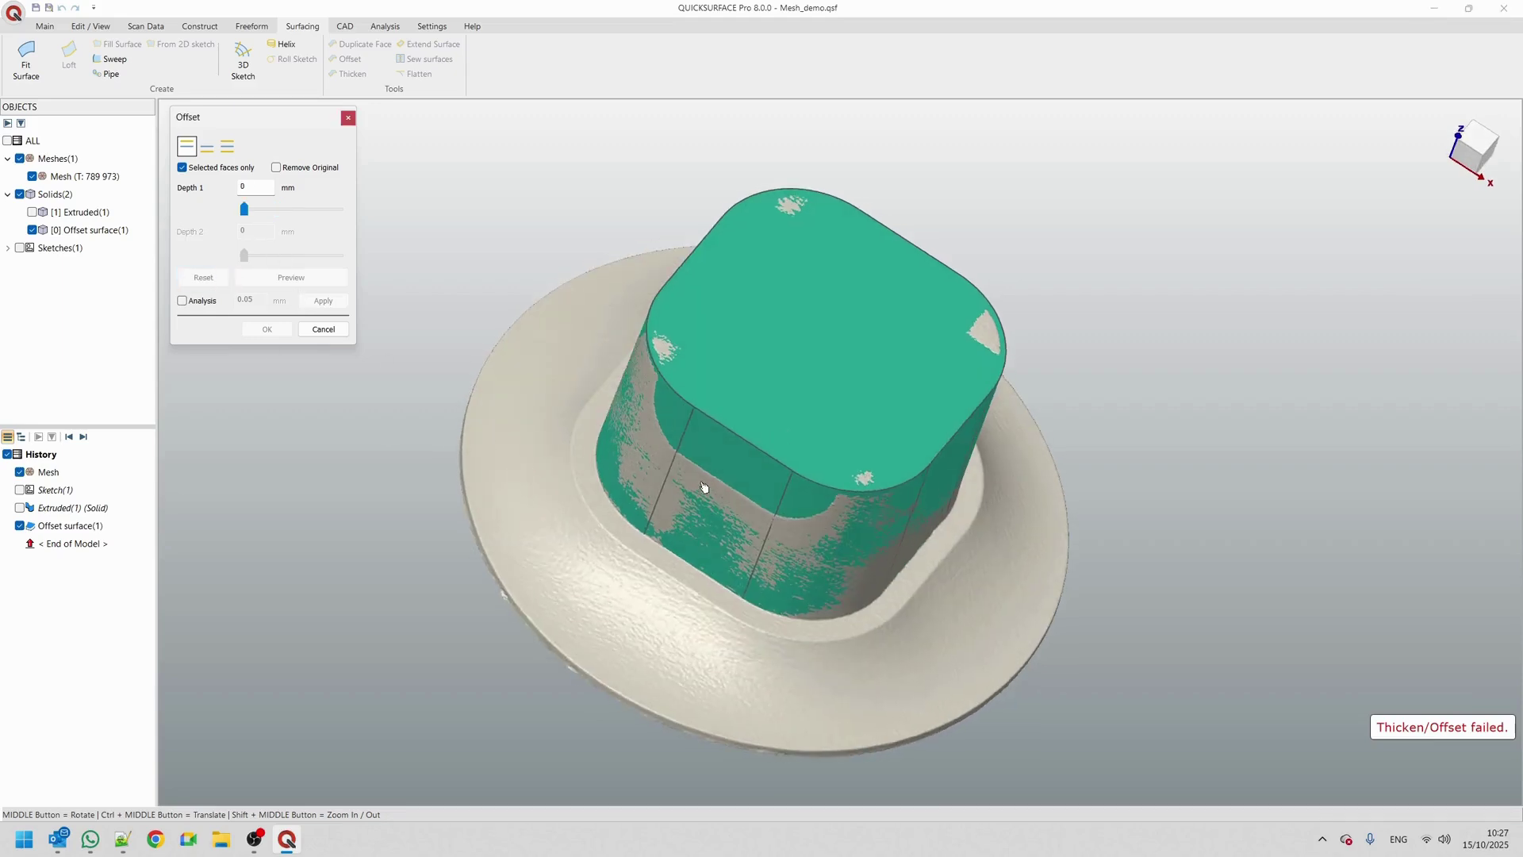
# Select all eight side faces around the extruded block for the offset, leaving out the top face
pyautogui.click(714, 490)
pyautogui.click(635, 438)
pyautogui.moveTo(736, 266); pyautogui.dragTo(740, 432, button='middle')
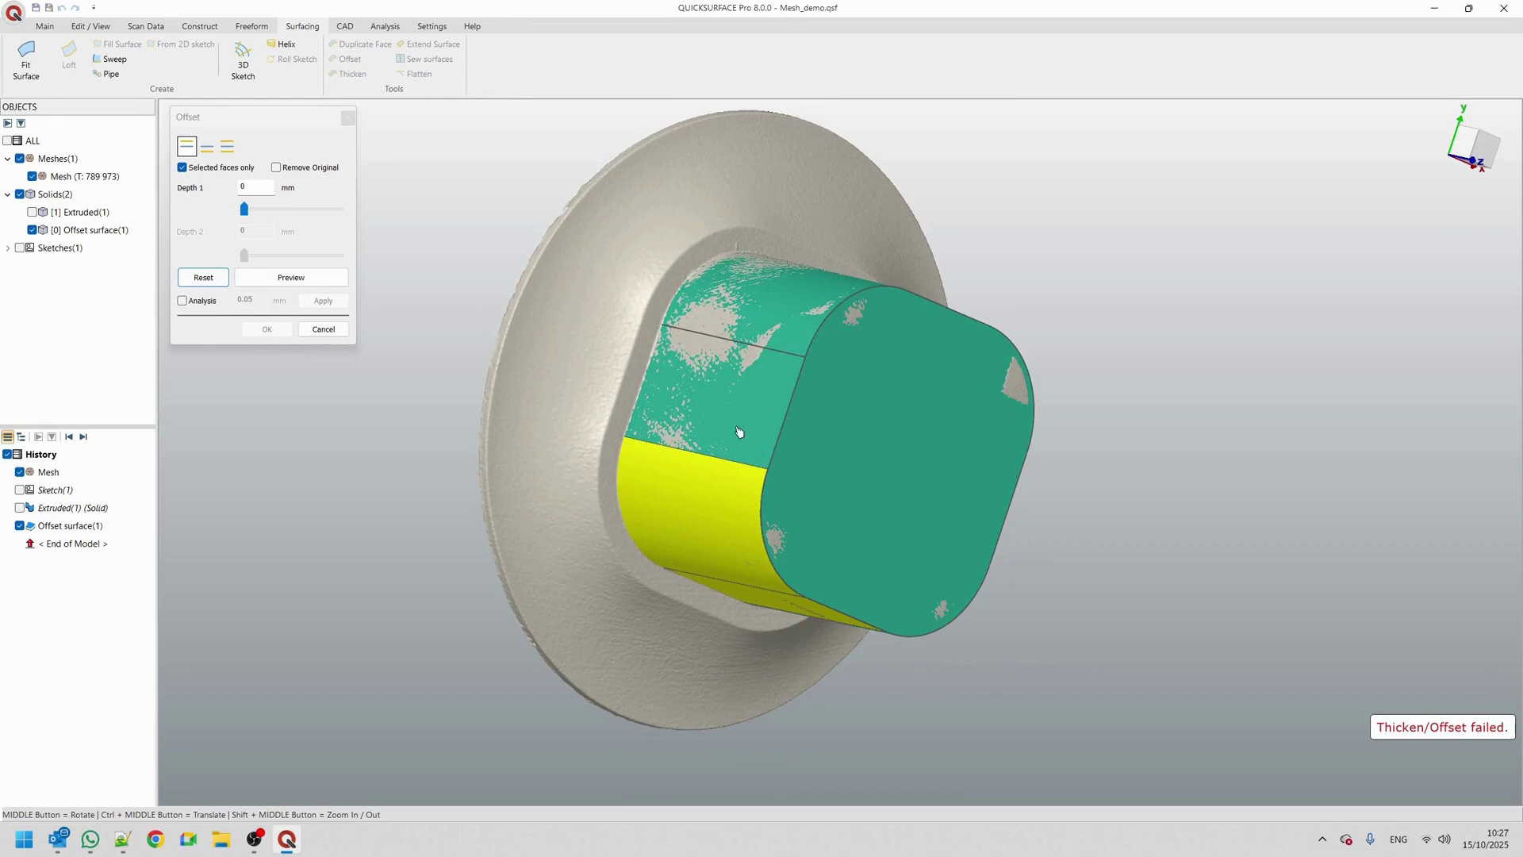
pyautogui.click(744, 404)
pyautogui.click(777, 307)
pyautogui.moveTo(1023, 515); pyautogui.dragTo(809, 405, button='middle')
pyautogui.click(826, 324)
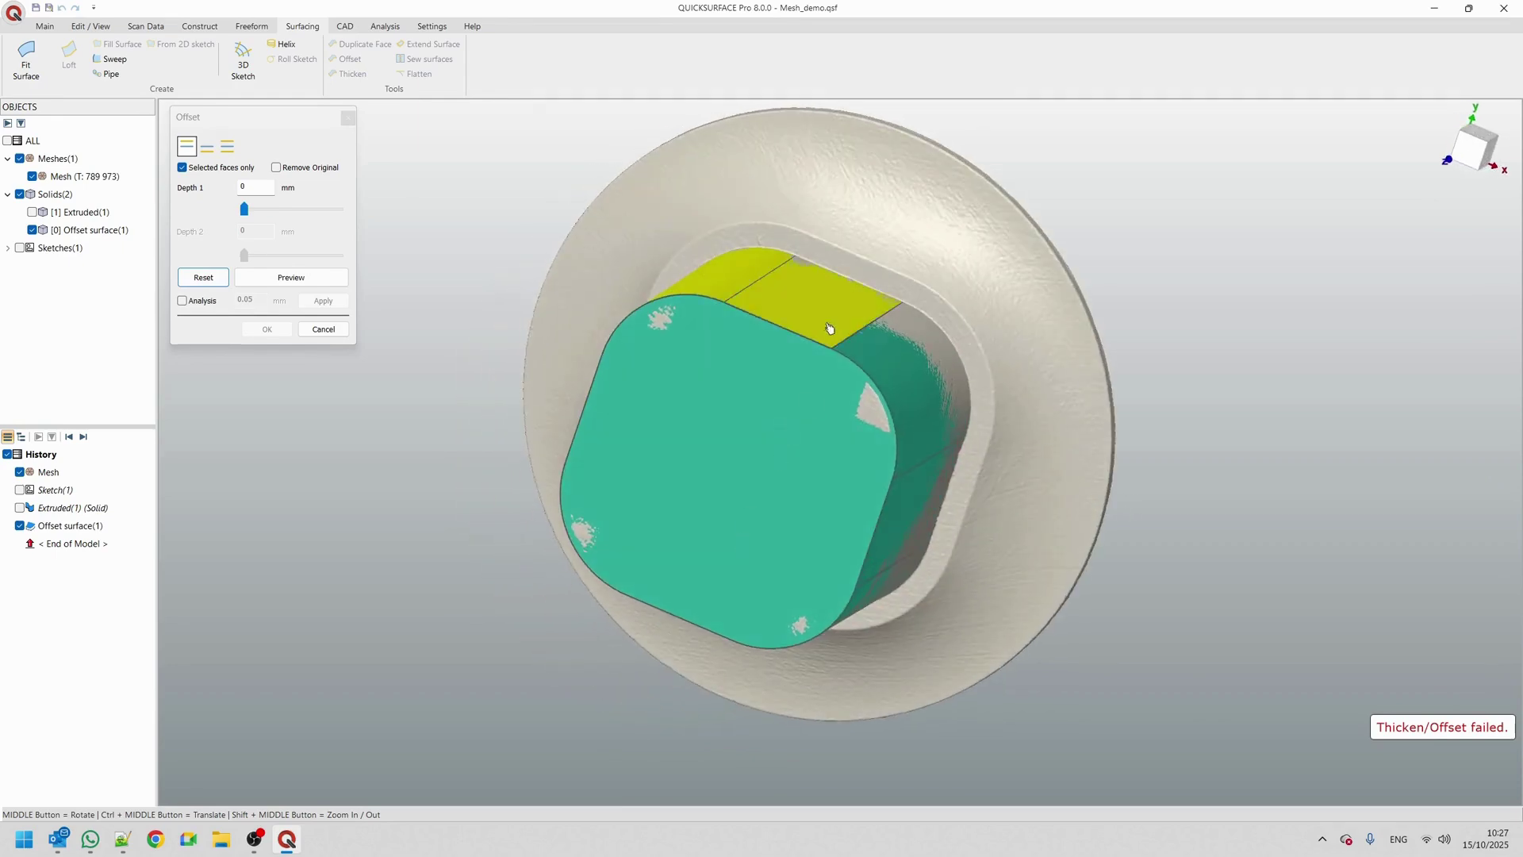
pyautogui.click(912, 370)
pyautogui.click(922, 508)
pyautogui.moveTo(682, 526); pyautogui.dragTo(843, 546, button='middle')
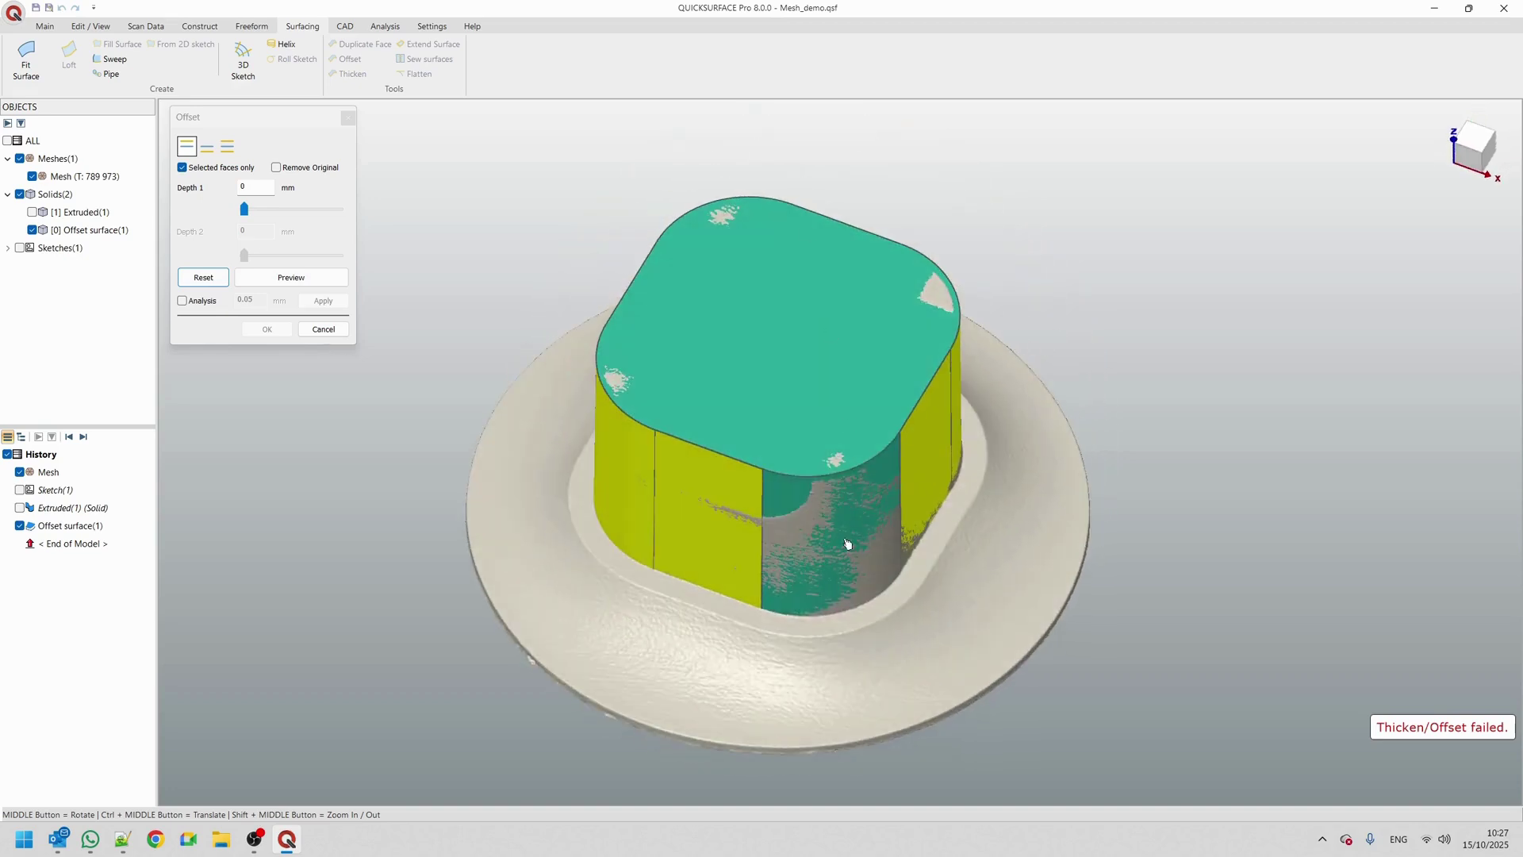
pyautogui.click(843, 545)
# Set the offset depth of the selected side faces to 4 mm and accept the offset
pyautogui.moveTo(242, 213); pyautogui.dragTo(283, 223)
pyautogui.moveTo(631, 351); pyautogui.dragTo(722, 515, button='middle')
pyautogui.moveTo(252, 187); pyautogui.dragTo(238, 197)
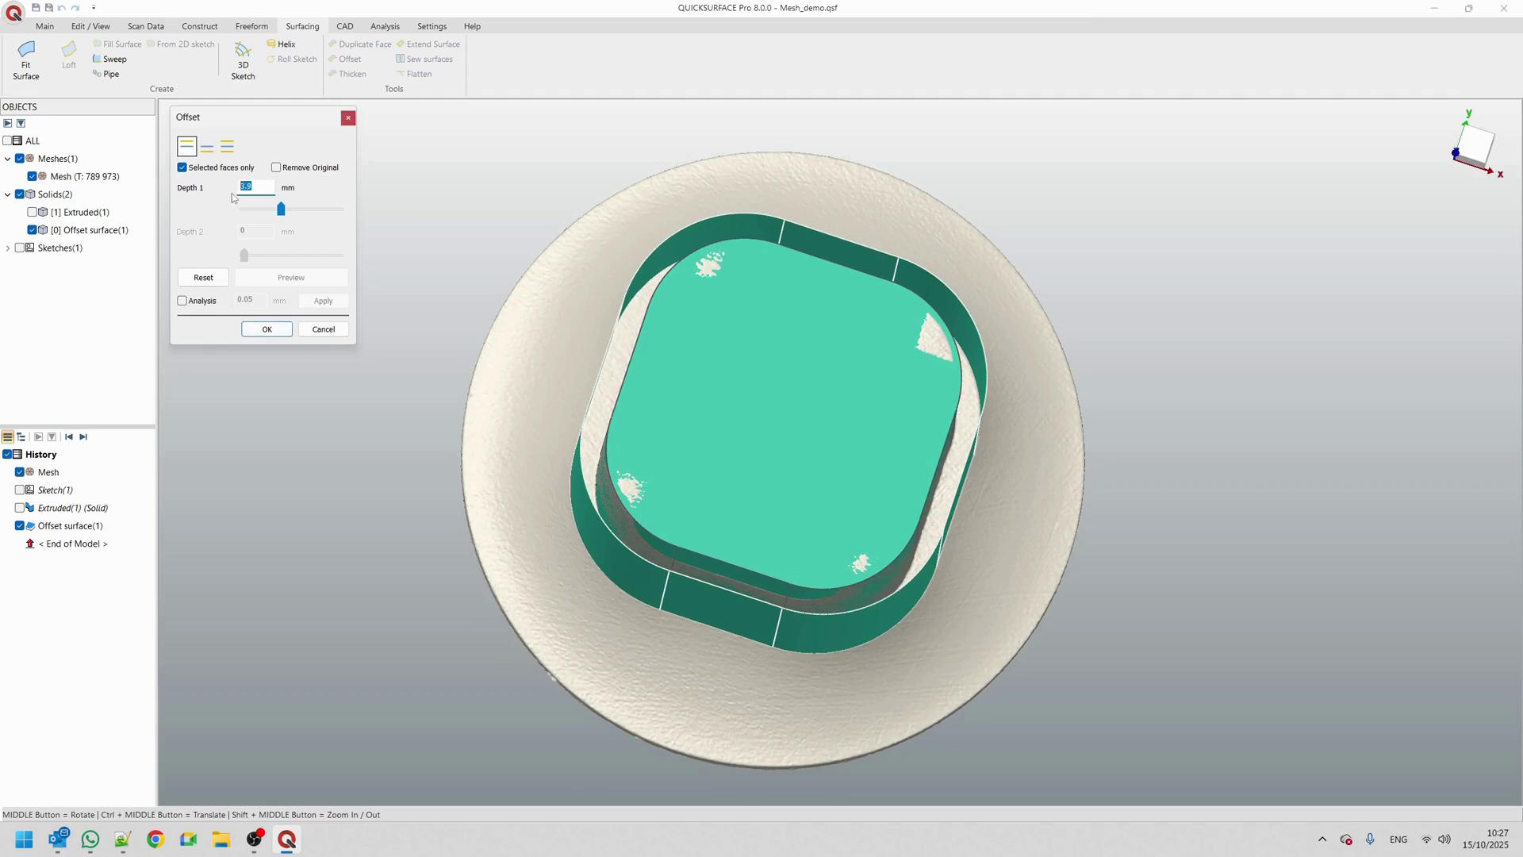
pyautogui.write('4')
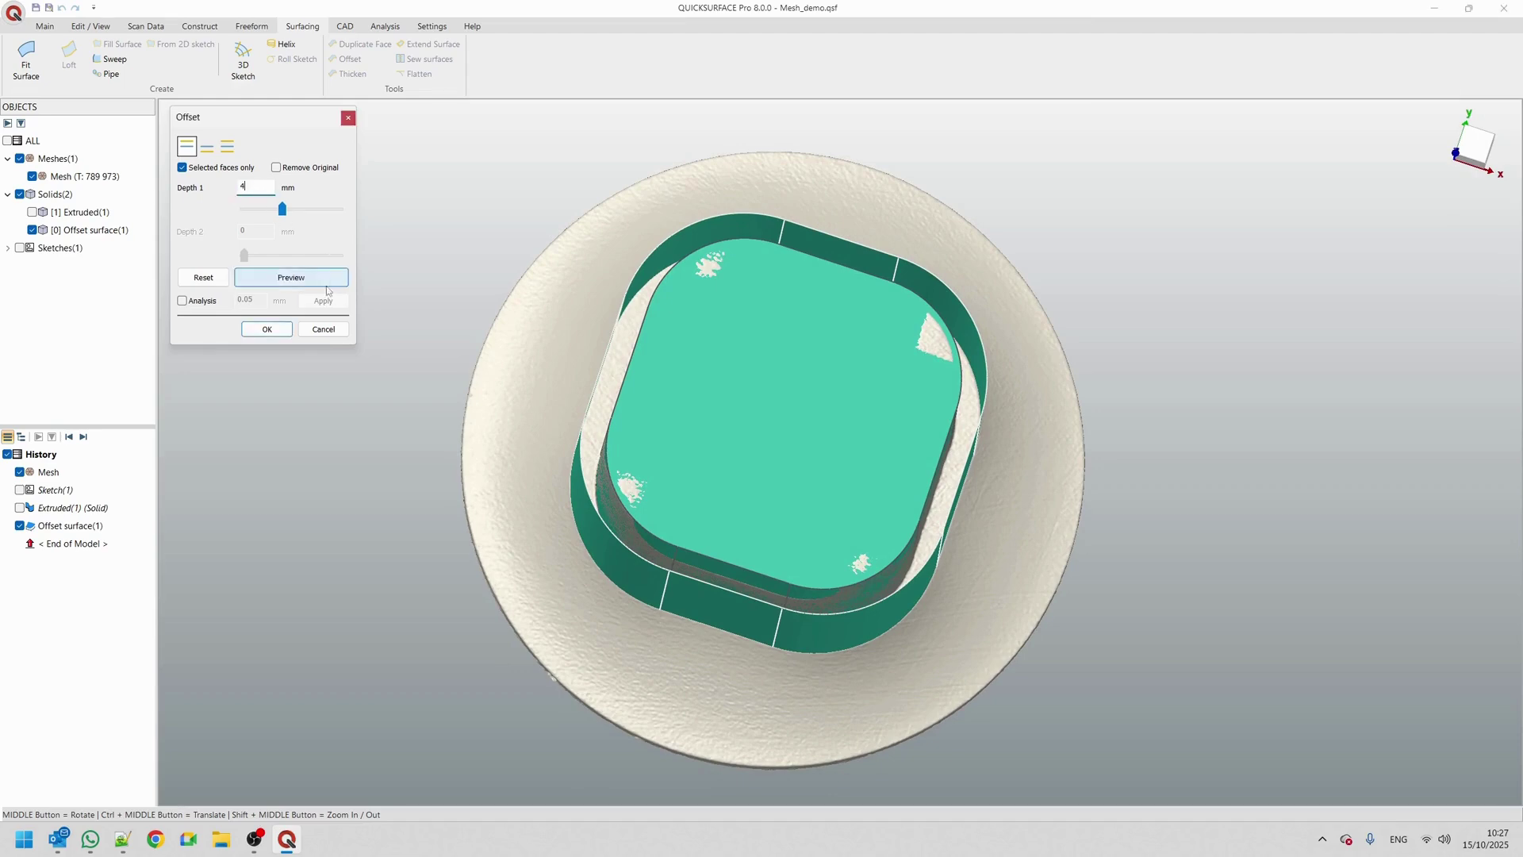
pyautogui.click(290, 332)
# Split the offset surface object into individual bodies with Separate bodies
pyautogui.moveTo(819, 461); pyautogui.dragTo(726, 171, button='middle')
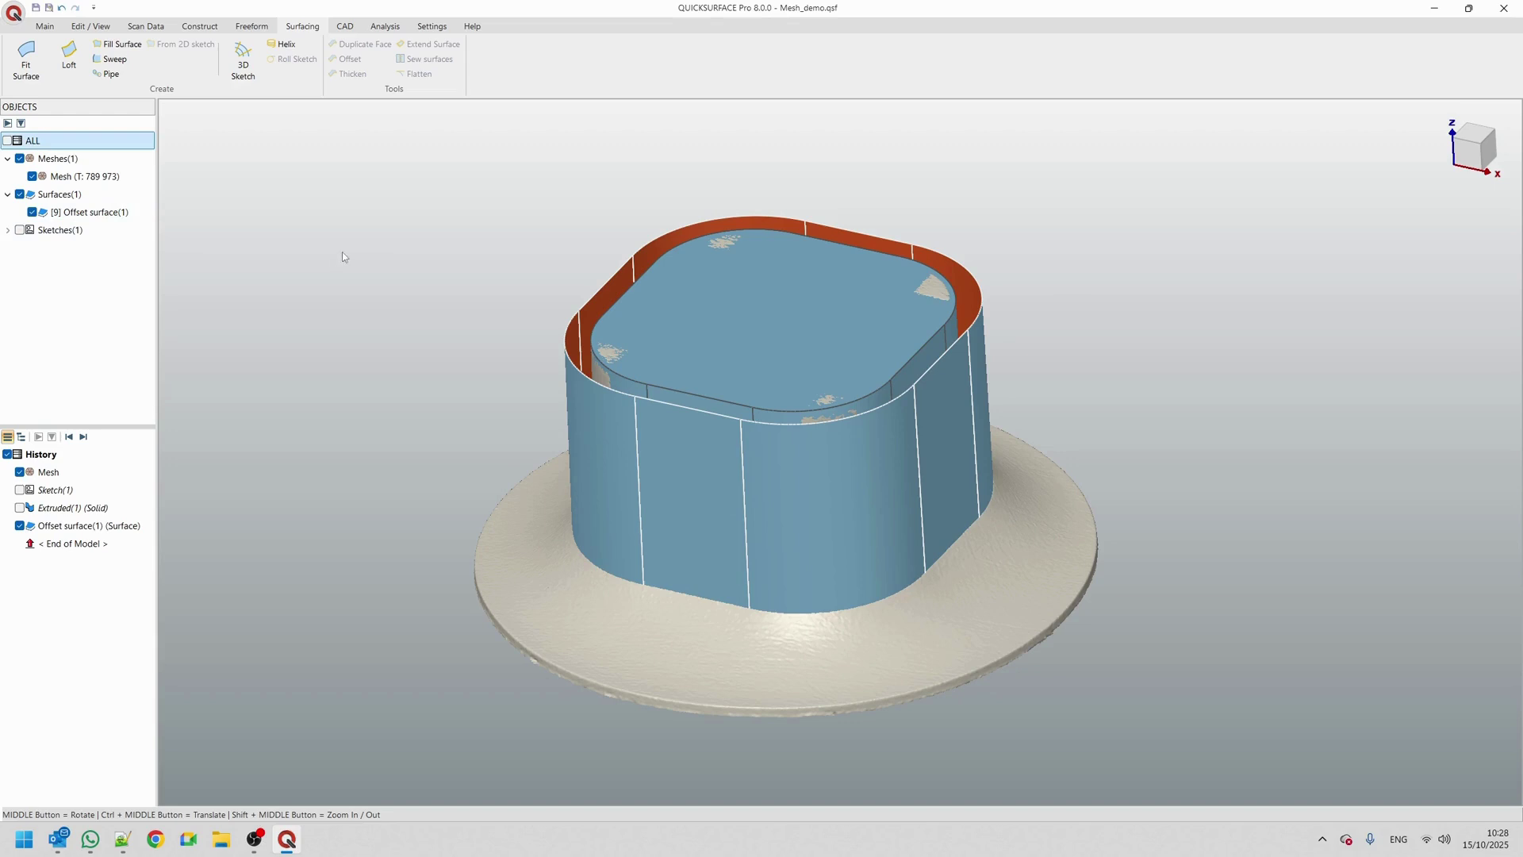
pyautogui.click(95, 212)
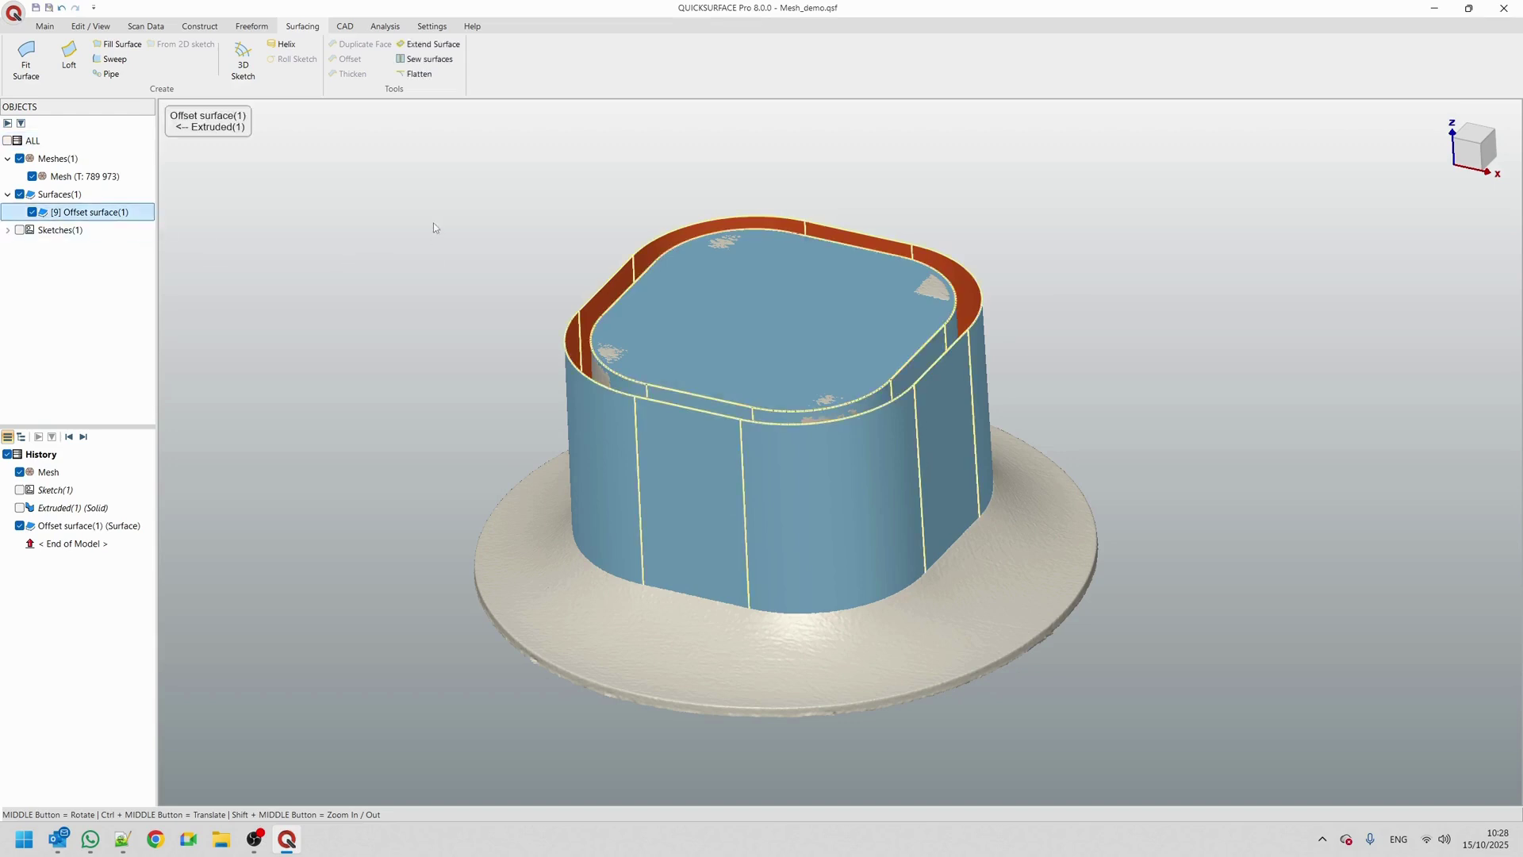
pyautogui.click(345, 26)
pyautogui.click(332, 76)
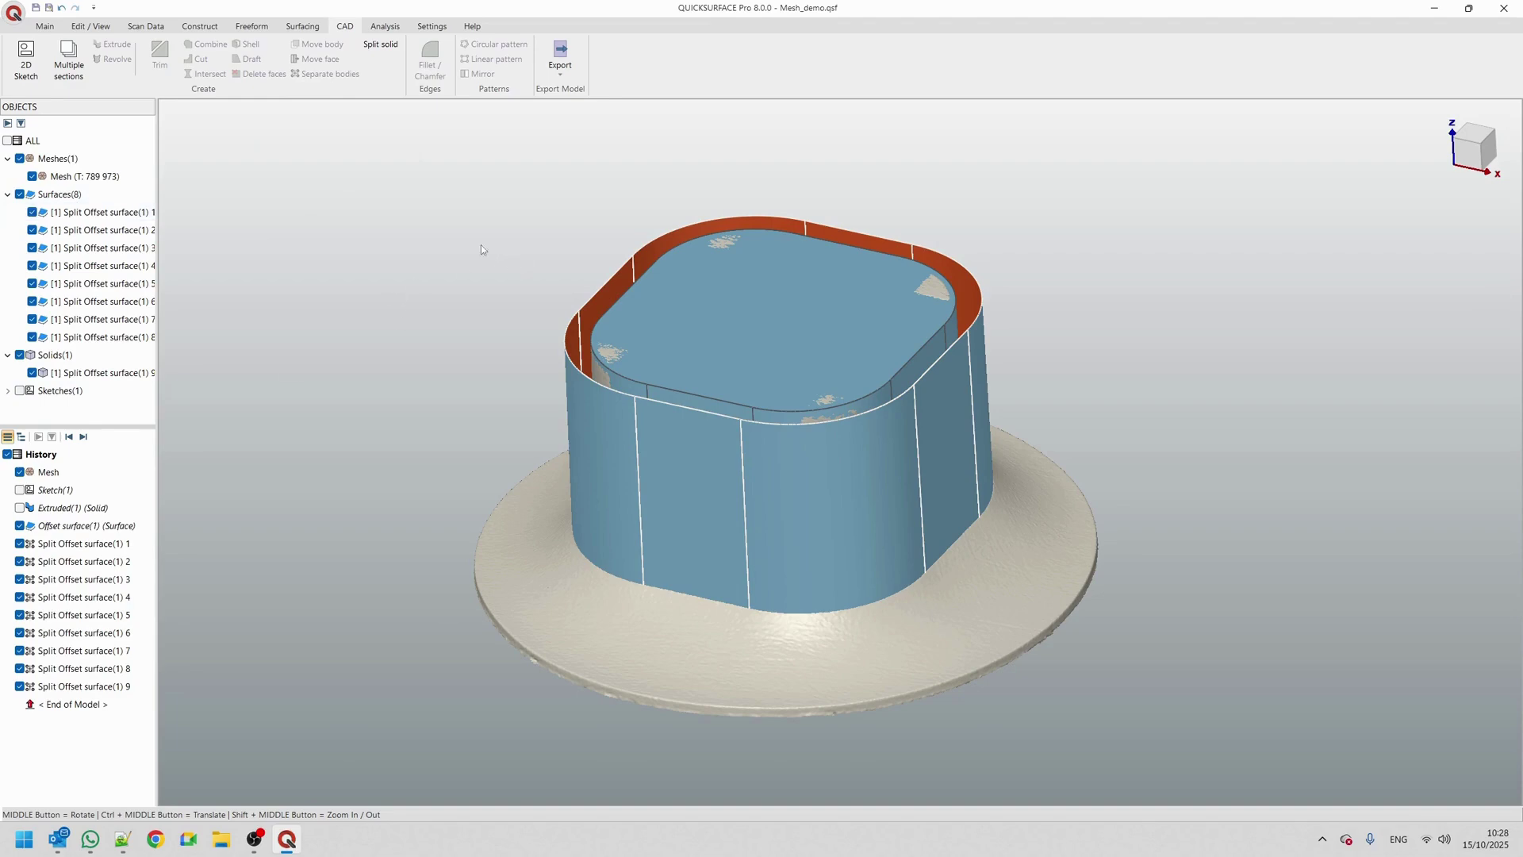
# Hide the solid body and sew the eight separated side surfaces into a single surface
pyautogui.click(20, 355)
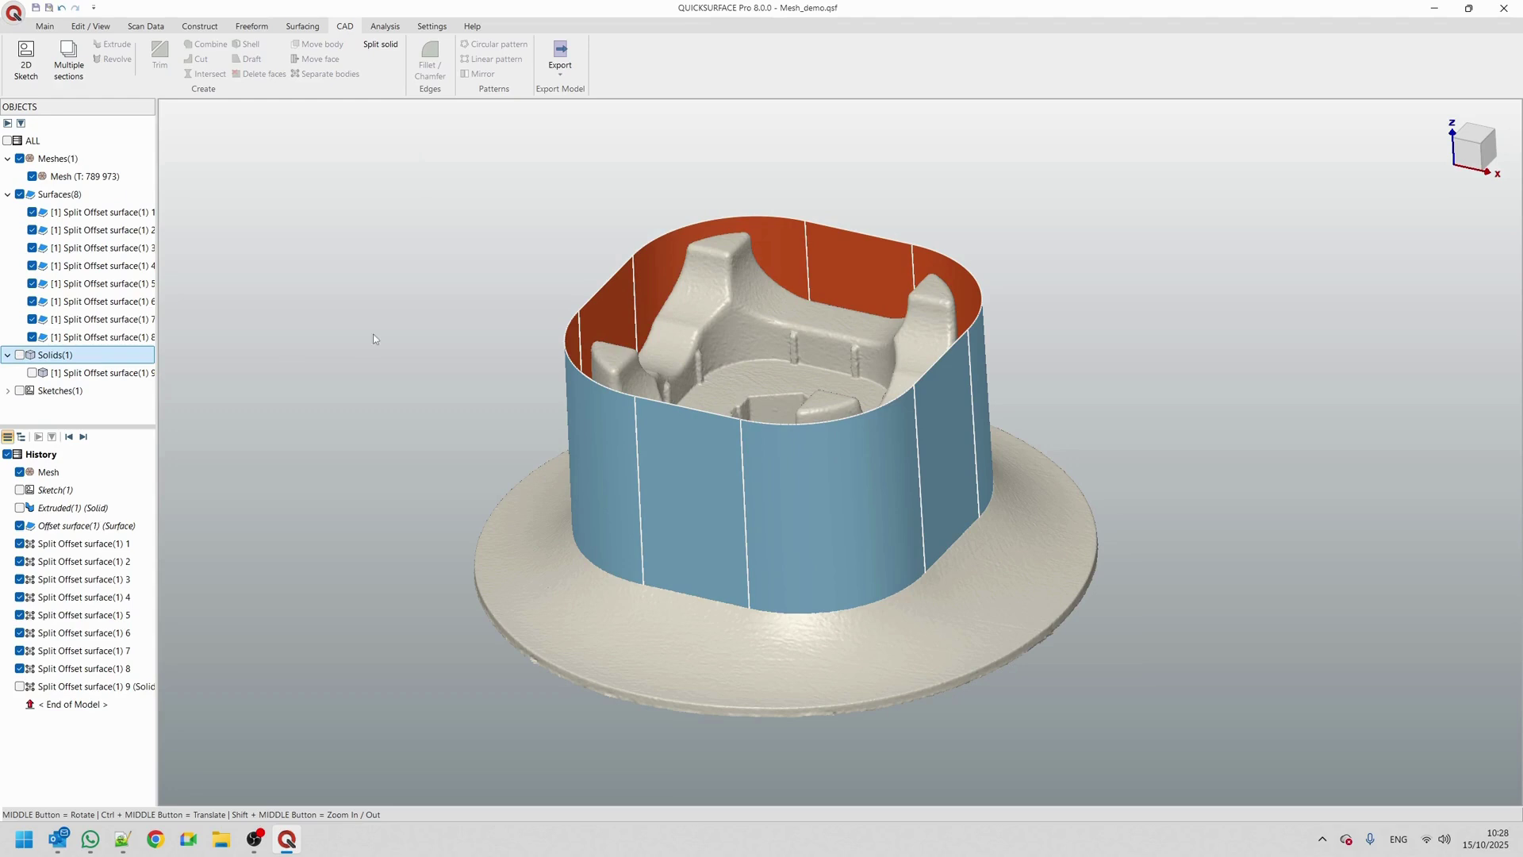
pyautogui.moveTo(407, 157); pyautogui.dragTo(1173, 679)
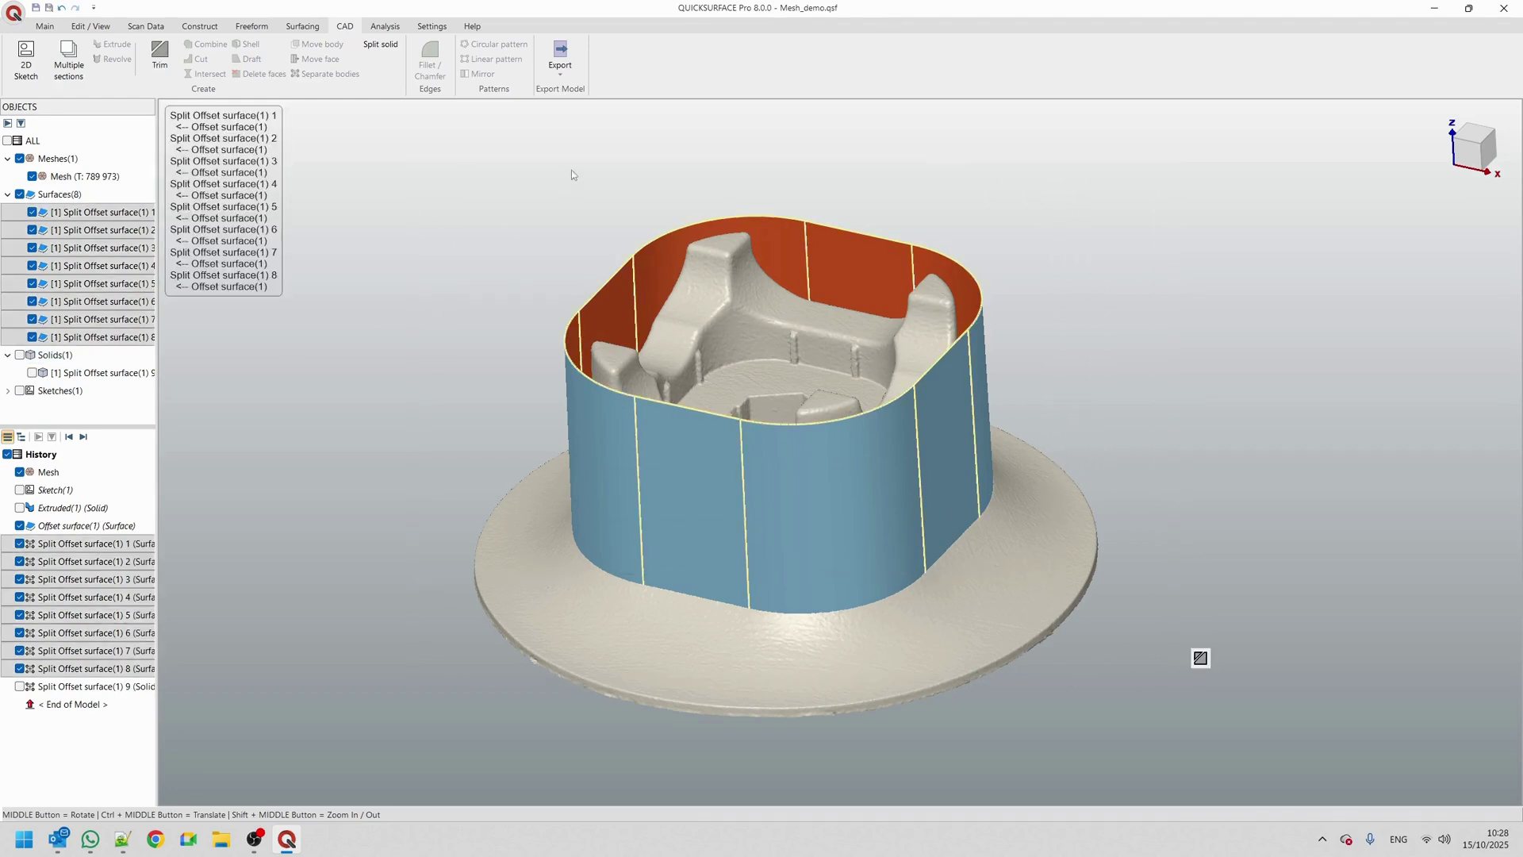
pyautogui.click(303, 26)
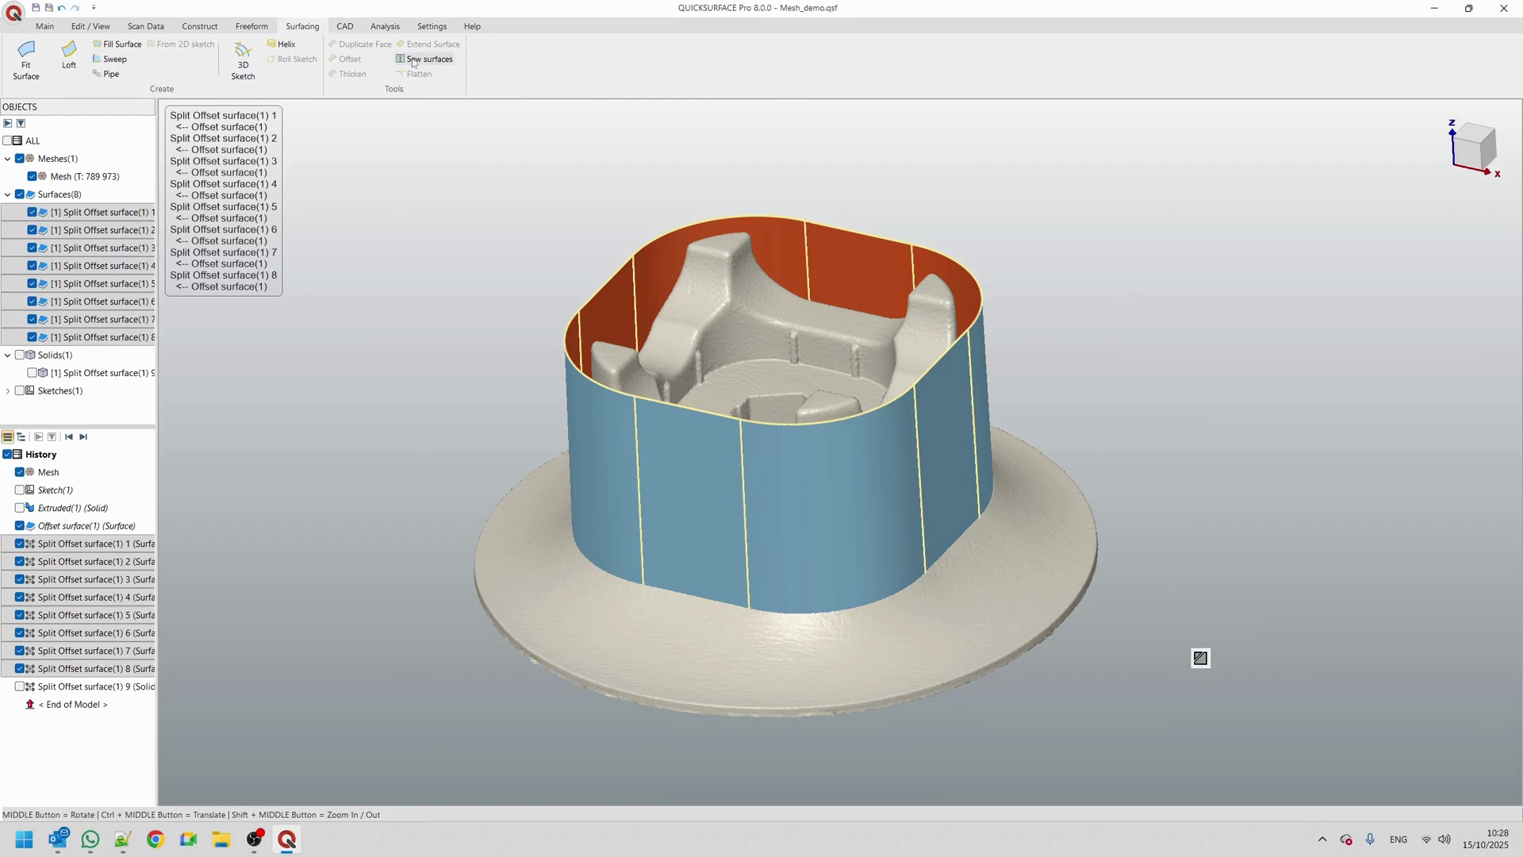
pyautogui.click(413, 60)
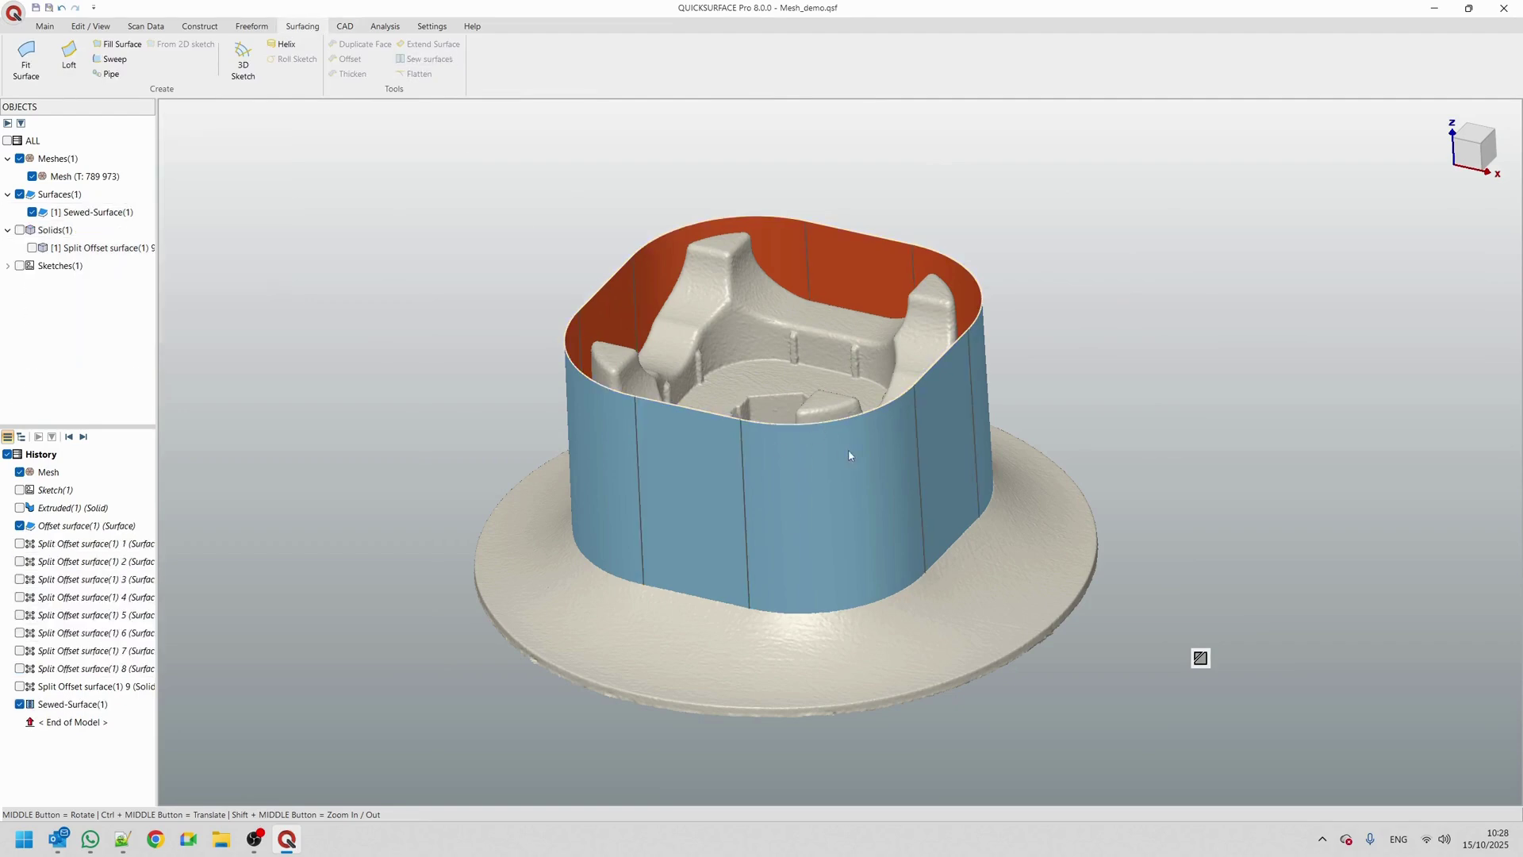
# Construct a locked horizontal plane through the origin with normal 0, 0, 1
pyautogui.moveTo(748, 575); pyautogui.dragTo(754, 241, button='middle')
pyautogui.moveTo(860, 446); pyautogui.dragTo(825, 596, button='middle')
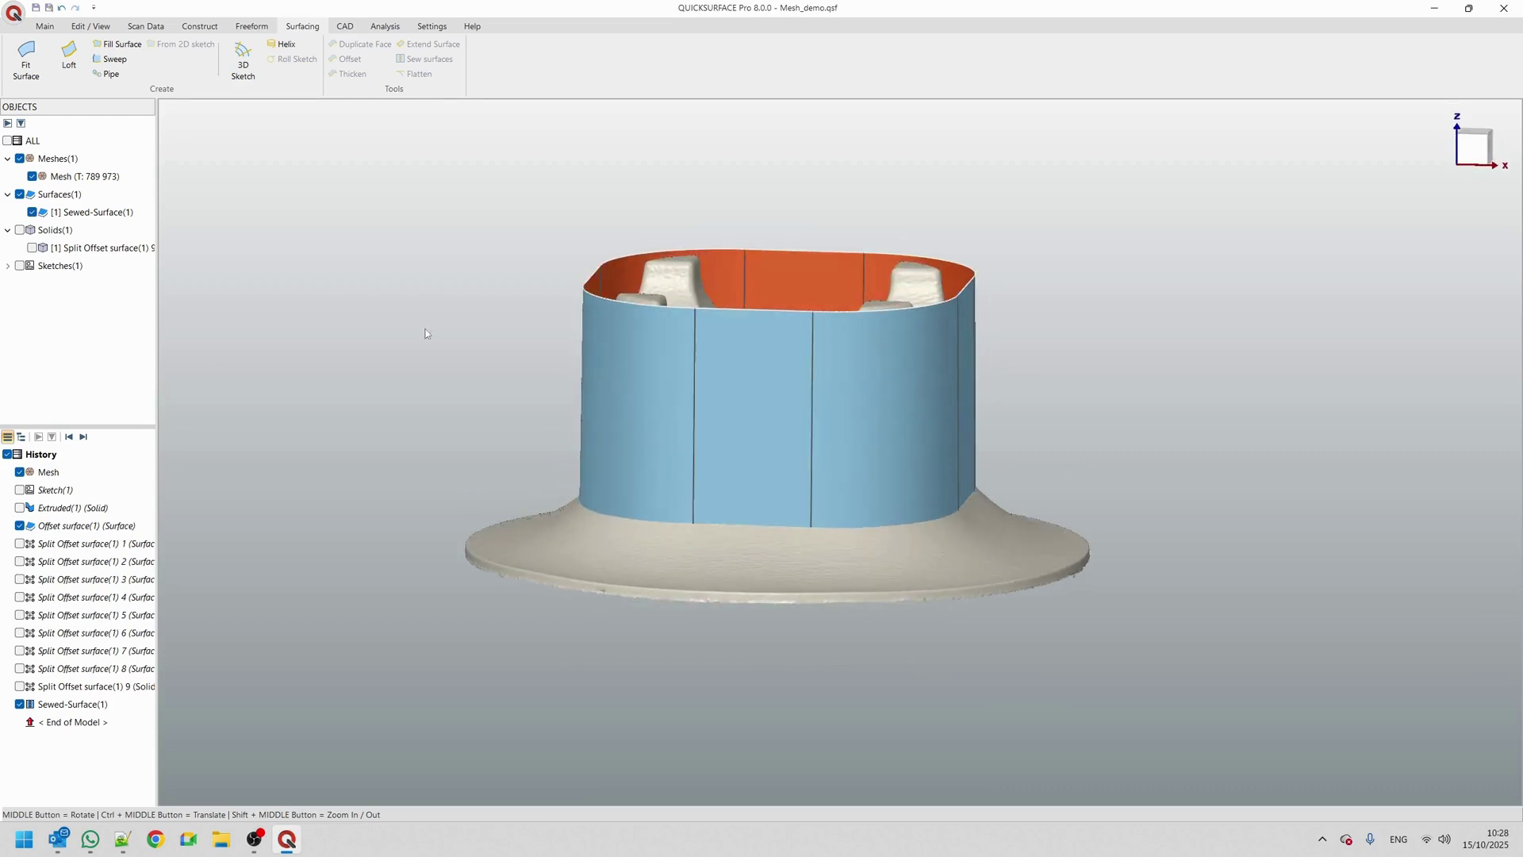
pyautogui.click(46, 26)
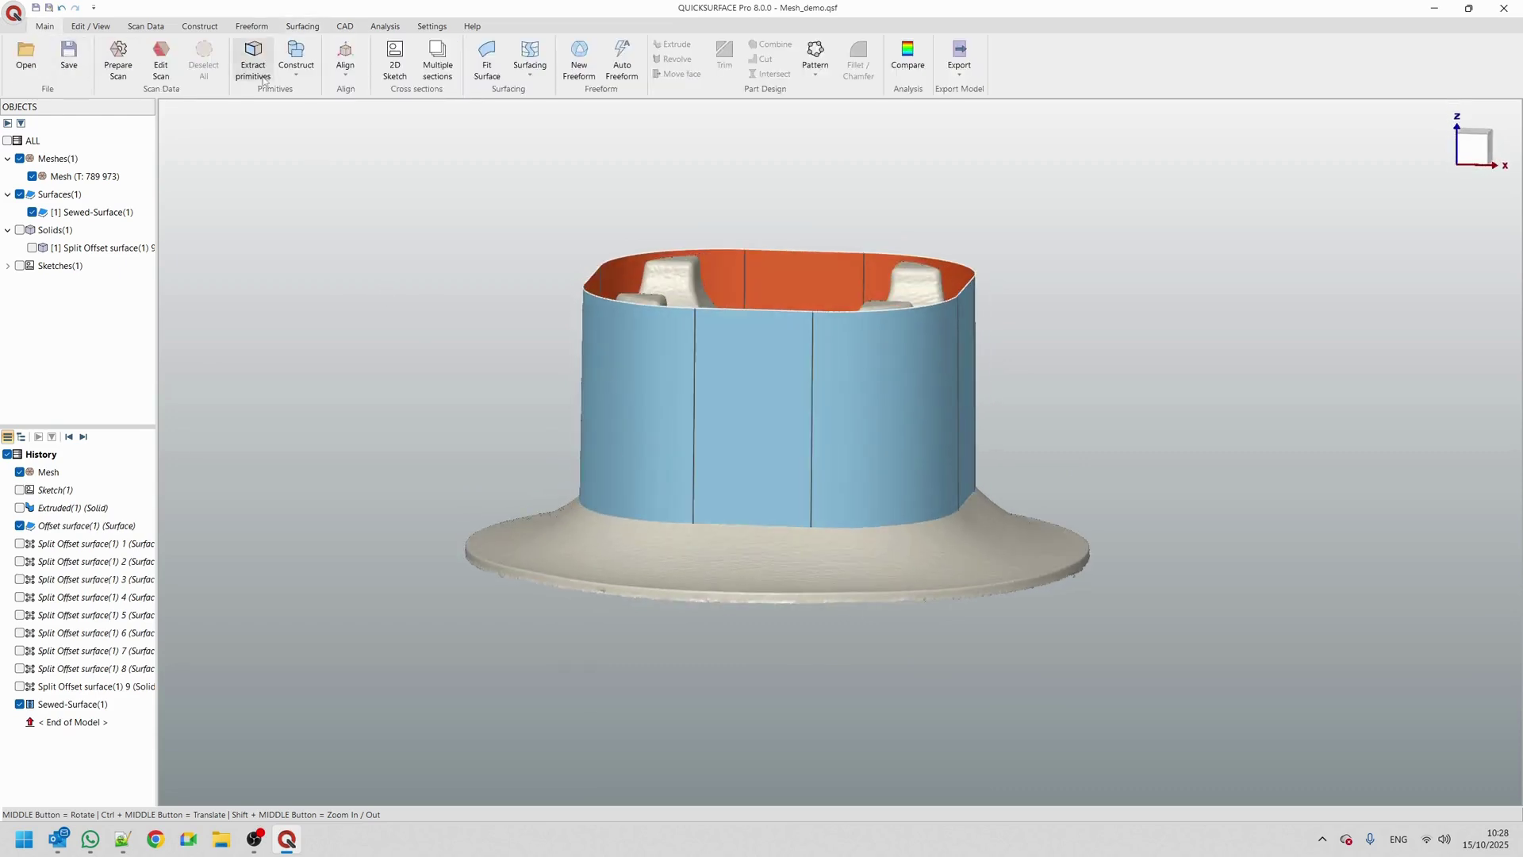
pyautogui.click(297, 70)
pyautogui.click(305, 90)
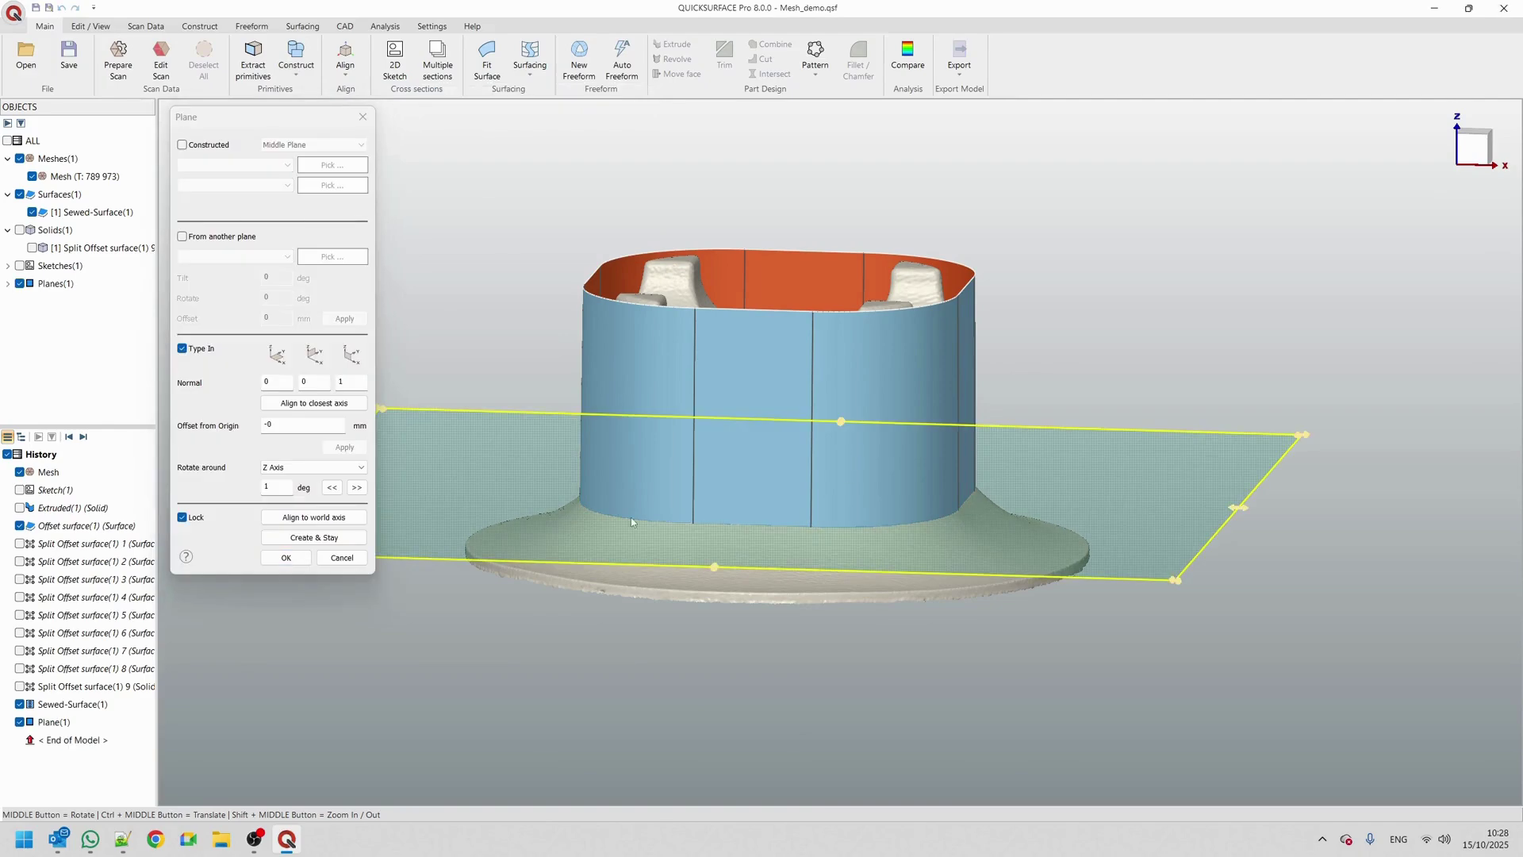
pyautogui.click(287, 558)
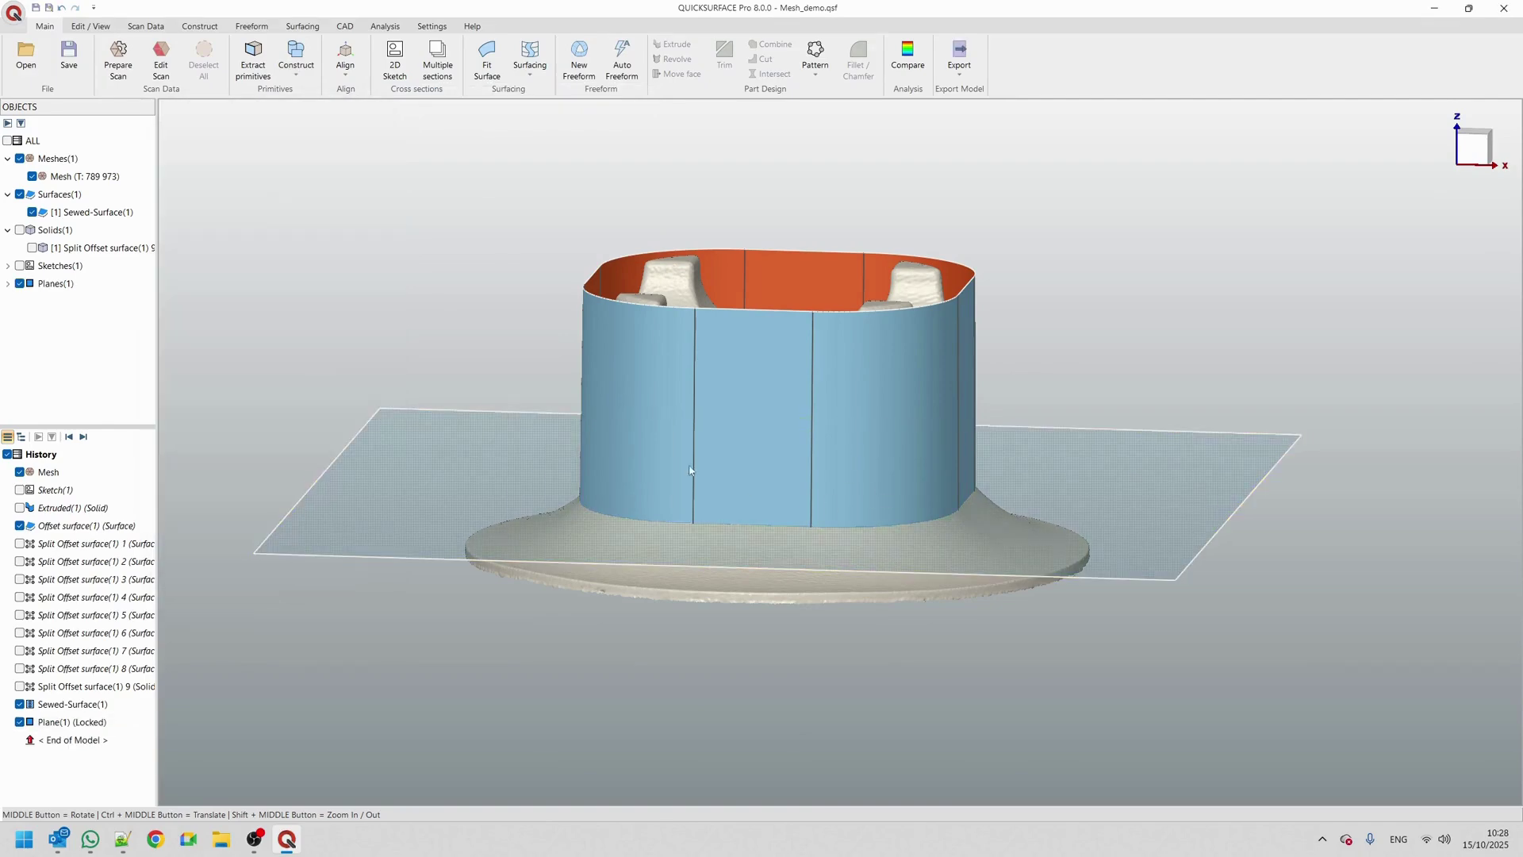
# Trim the sewn surface against the horizontal plane, removing wall sections that extend below the plane
pyautogui.moveTo(255, 169); pyautogui.dragTo(1339, 734)
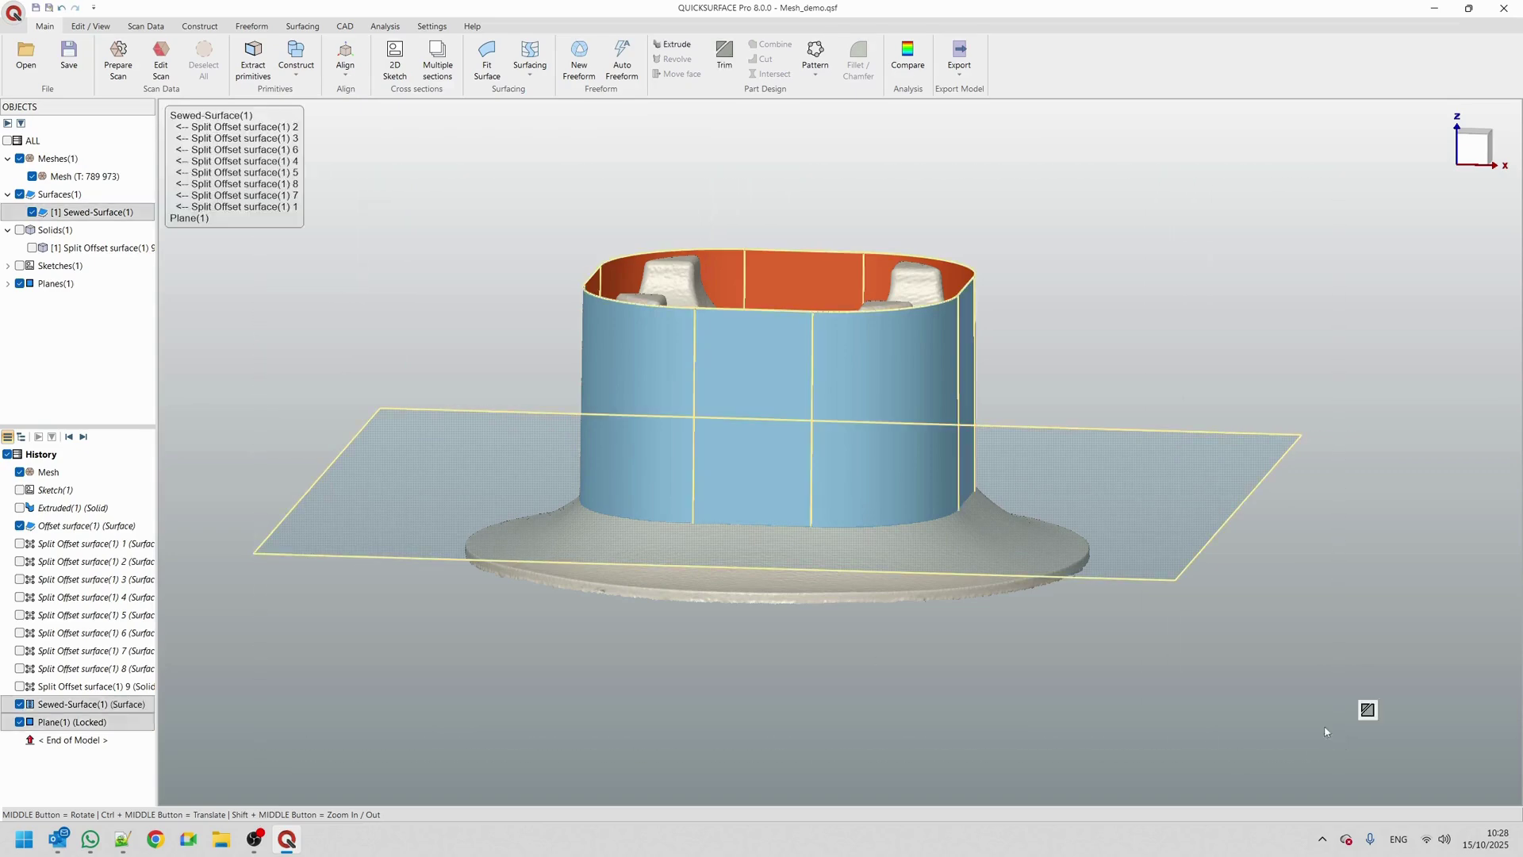
pyautogui.click(725, 59)
pyautogui.moveTo(793, 333); pyautogui.dragTo(796, 437, button='middle')
pyautogui.click(585, 484)
pyautogui.click(589, 514)
pyautogui.click(619, 542)
pyautogui.click(762, 562)
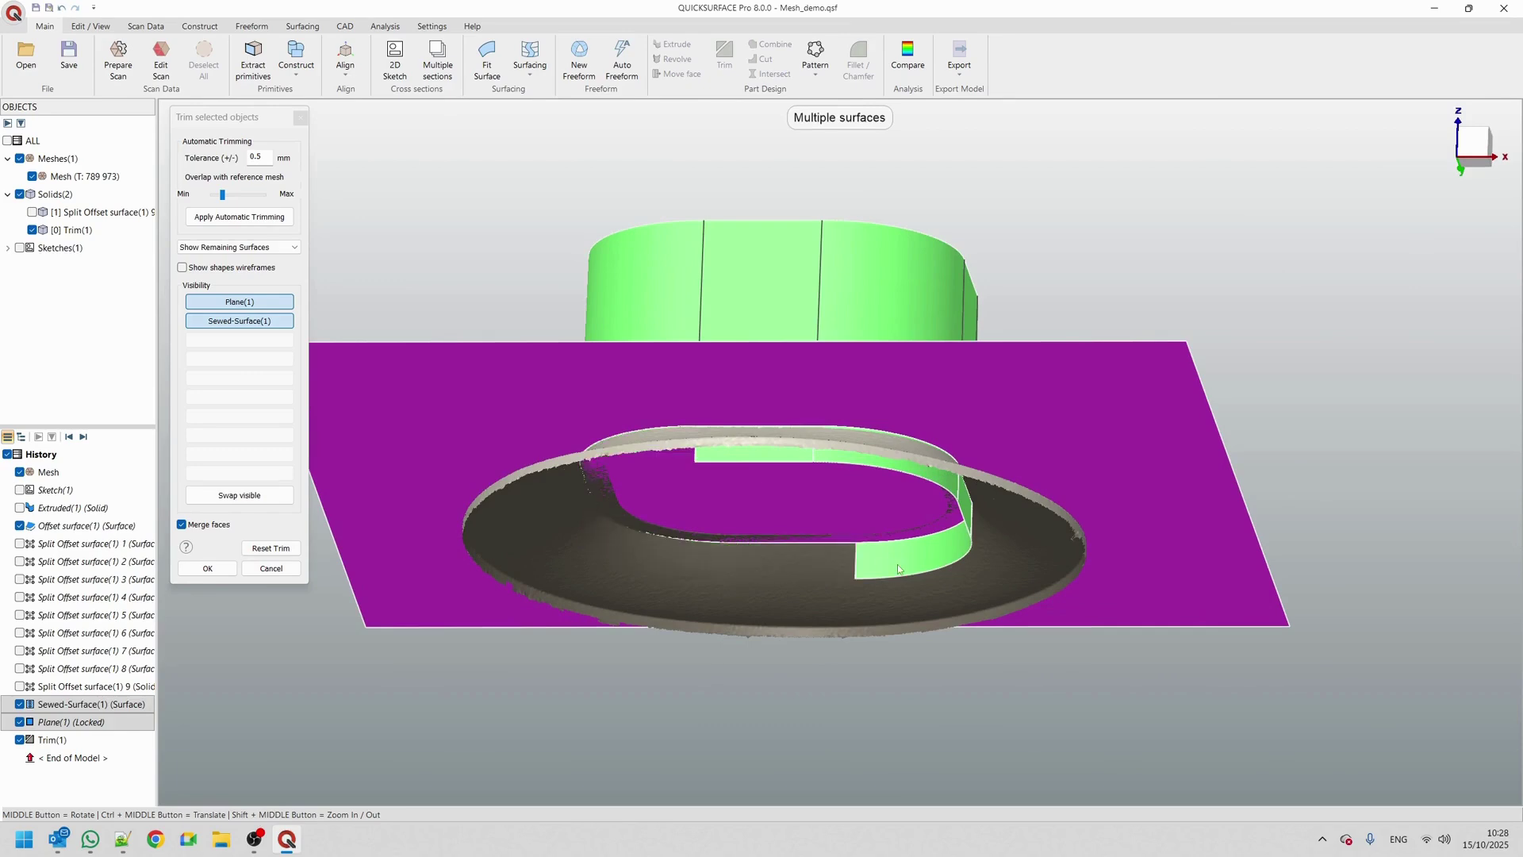
pyautogui.click(912, 560)
pyautogui.click(966, 511)
pyautogui.click(890, 465)
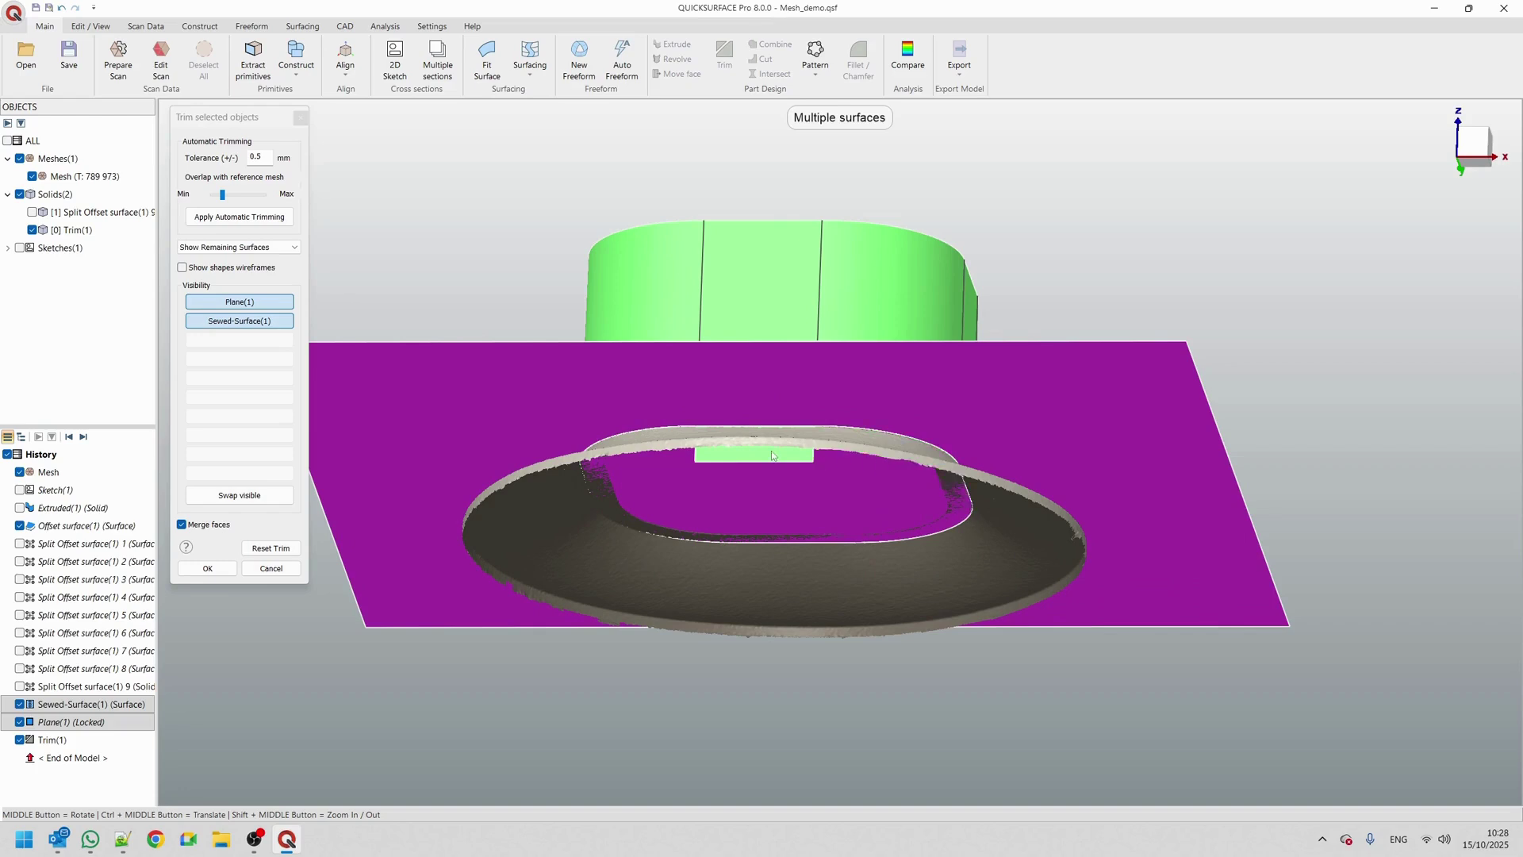
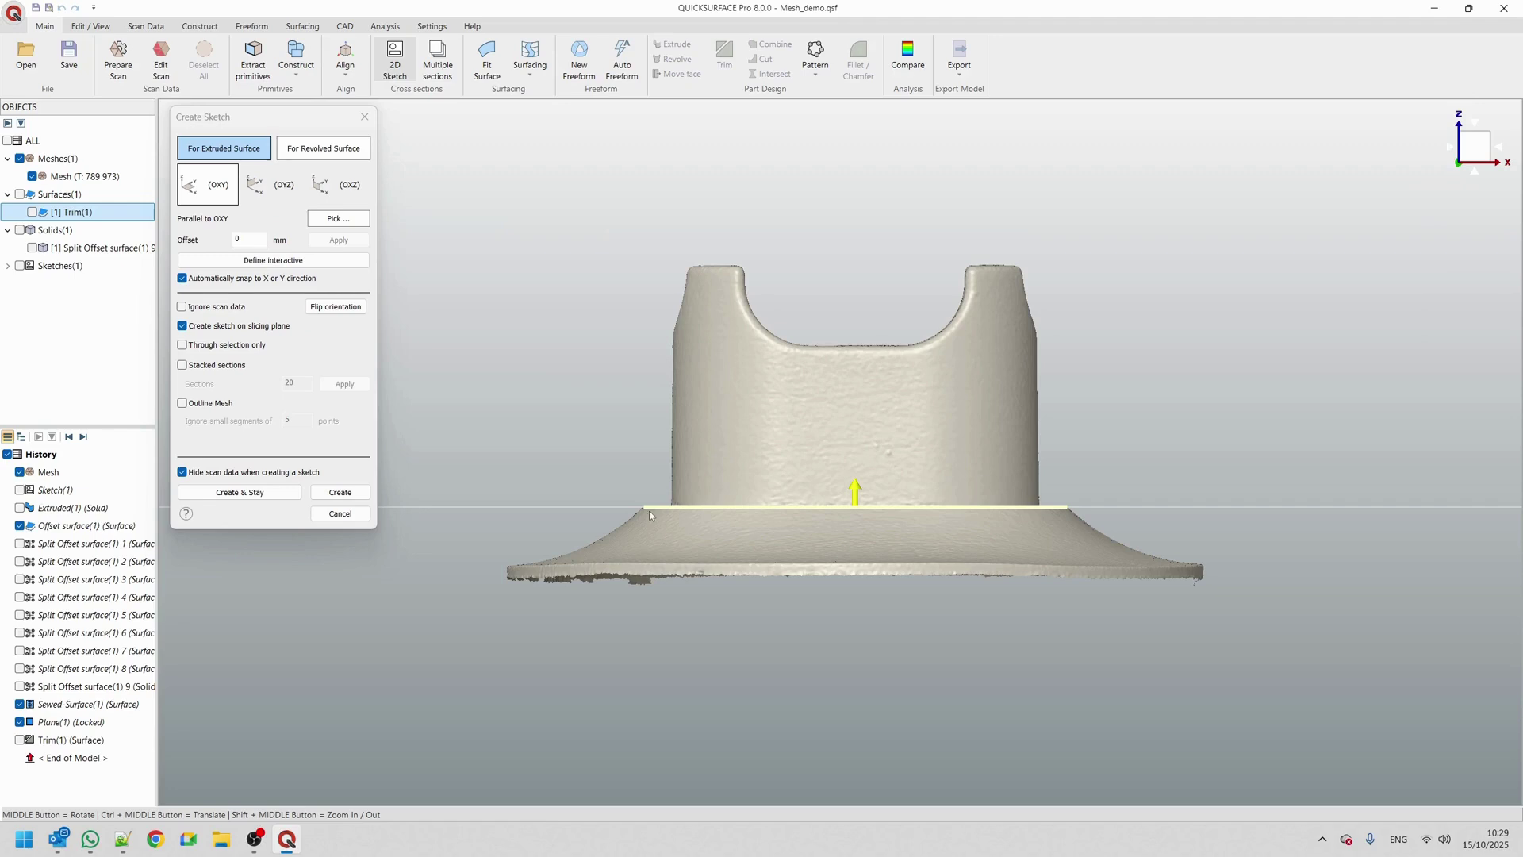
# Create a 2D sketch parallel to OXY through the flange rim, at an offset of about -8.14 mm
pyautogui.moveTo(862, 494); pyautogui.dragTo(861, 552)
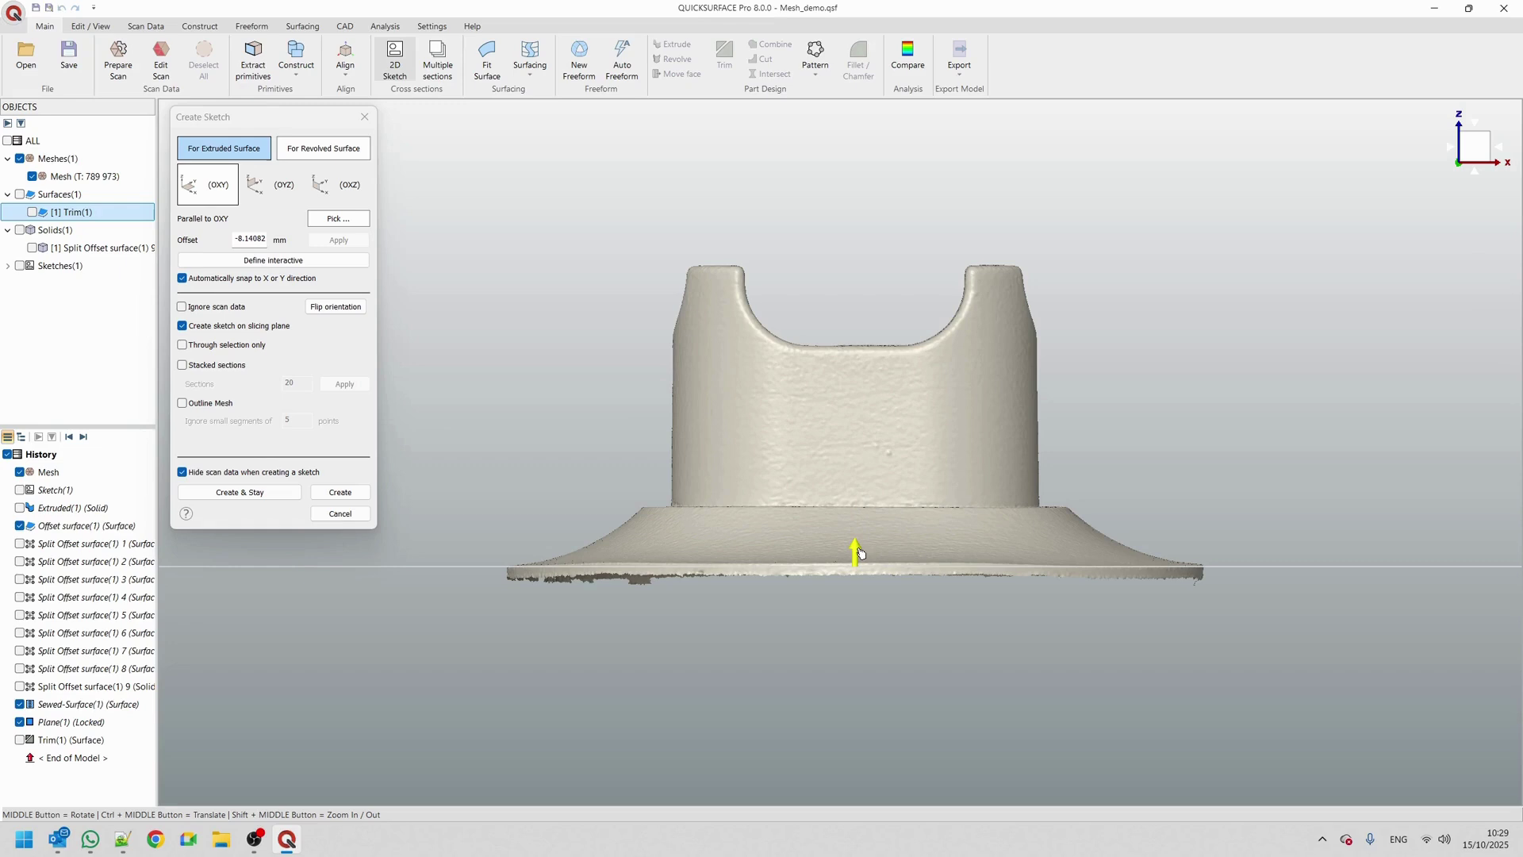
pyautogui.scroll(3, 512, 580)
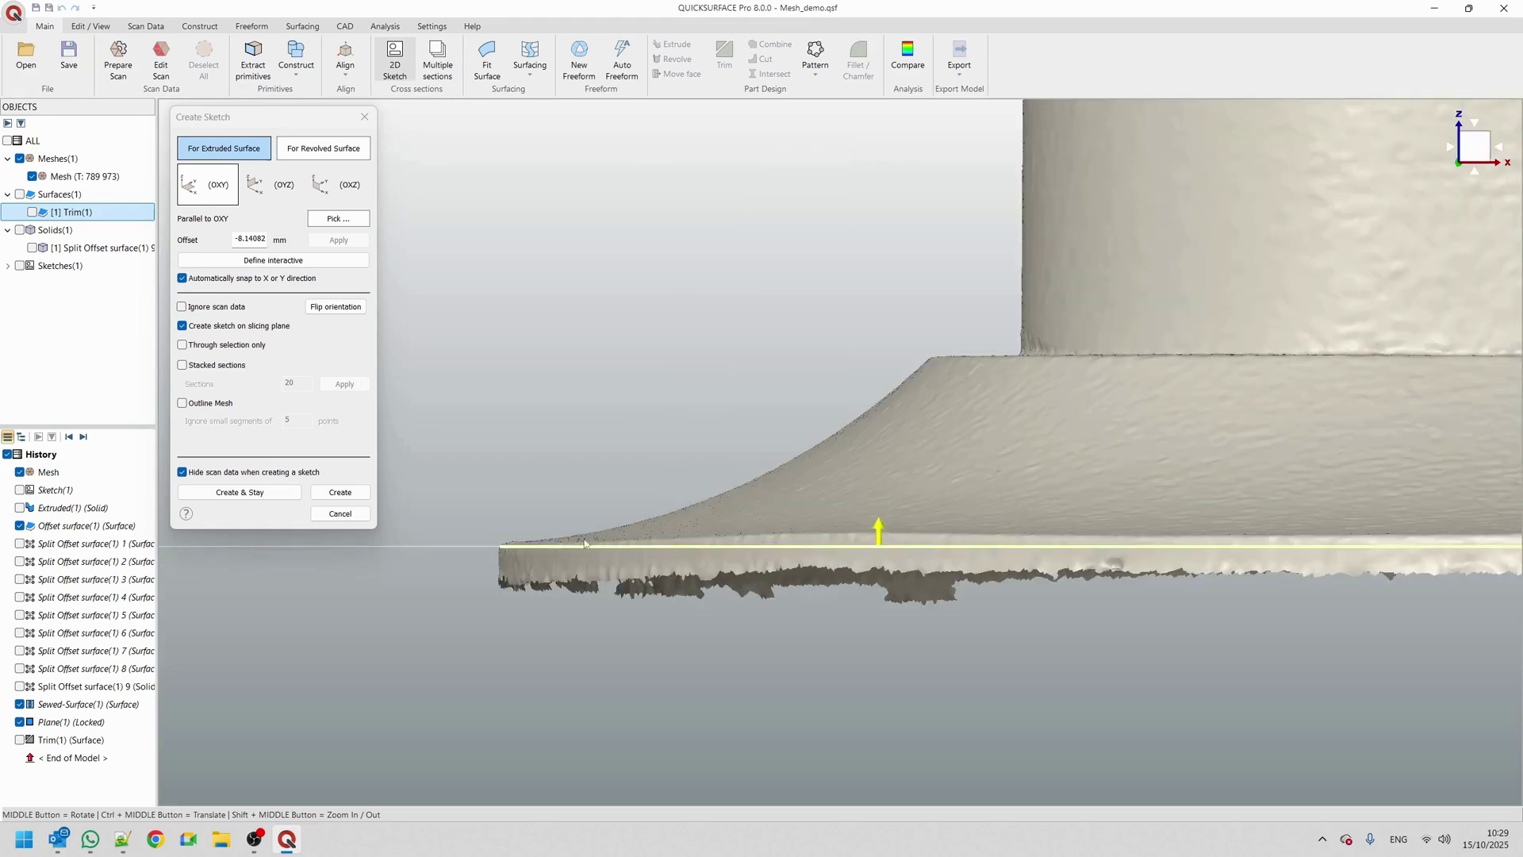
pyautogui.scroll(-5, 621, 543)
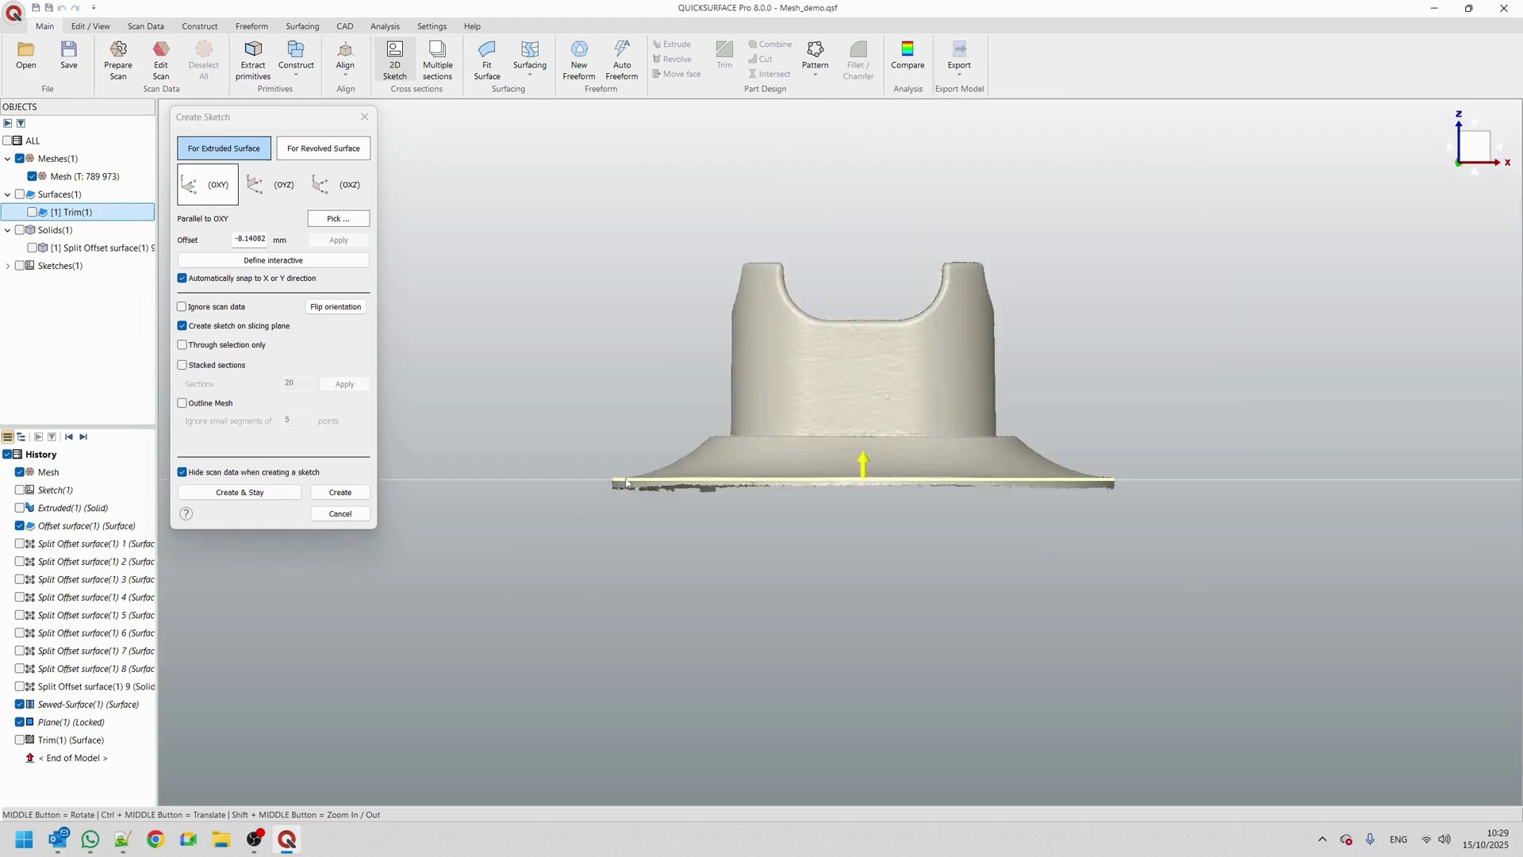
pyautogui.click(339, 492)
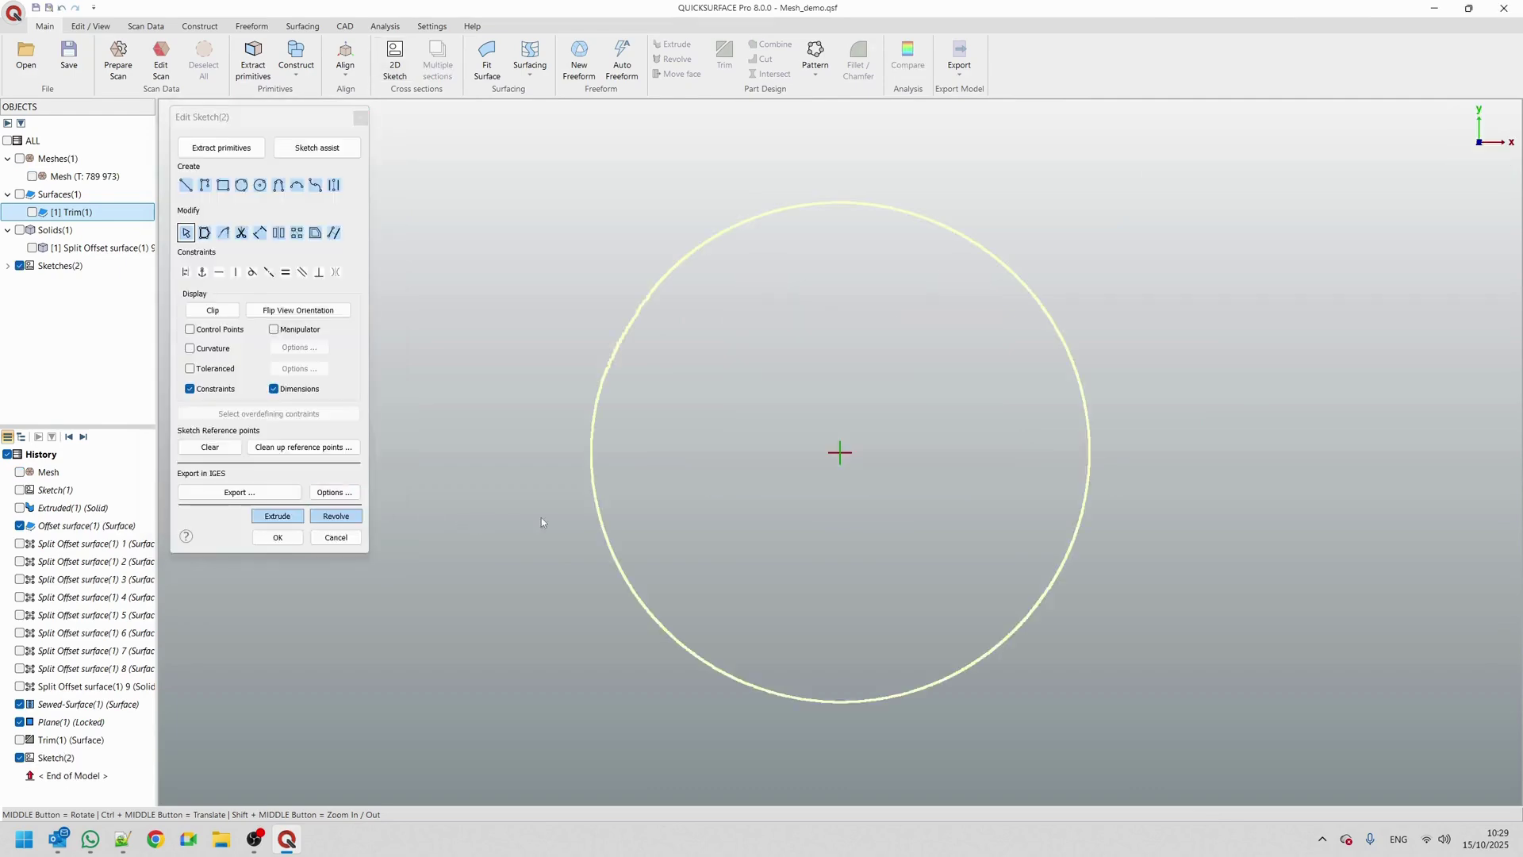
pyautogui.click(294, 151)
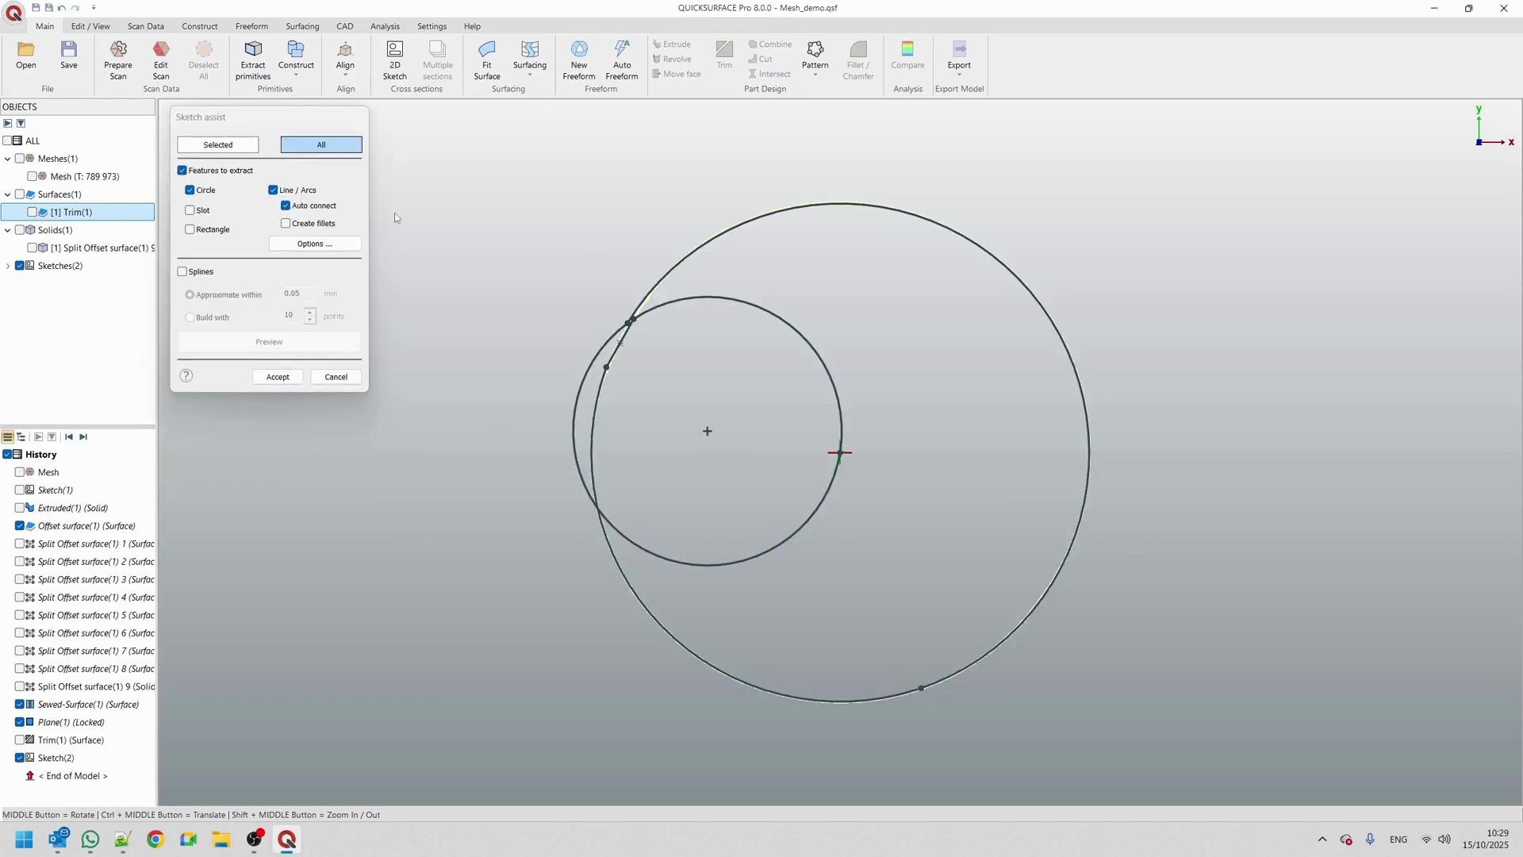
pyautogui.click(273, 192)
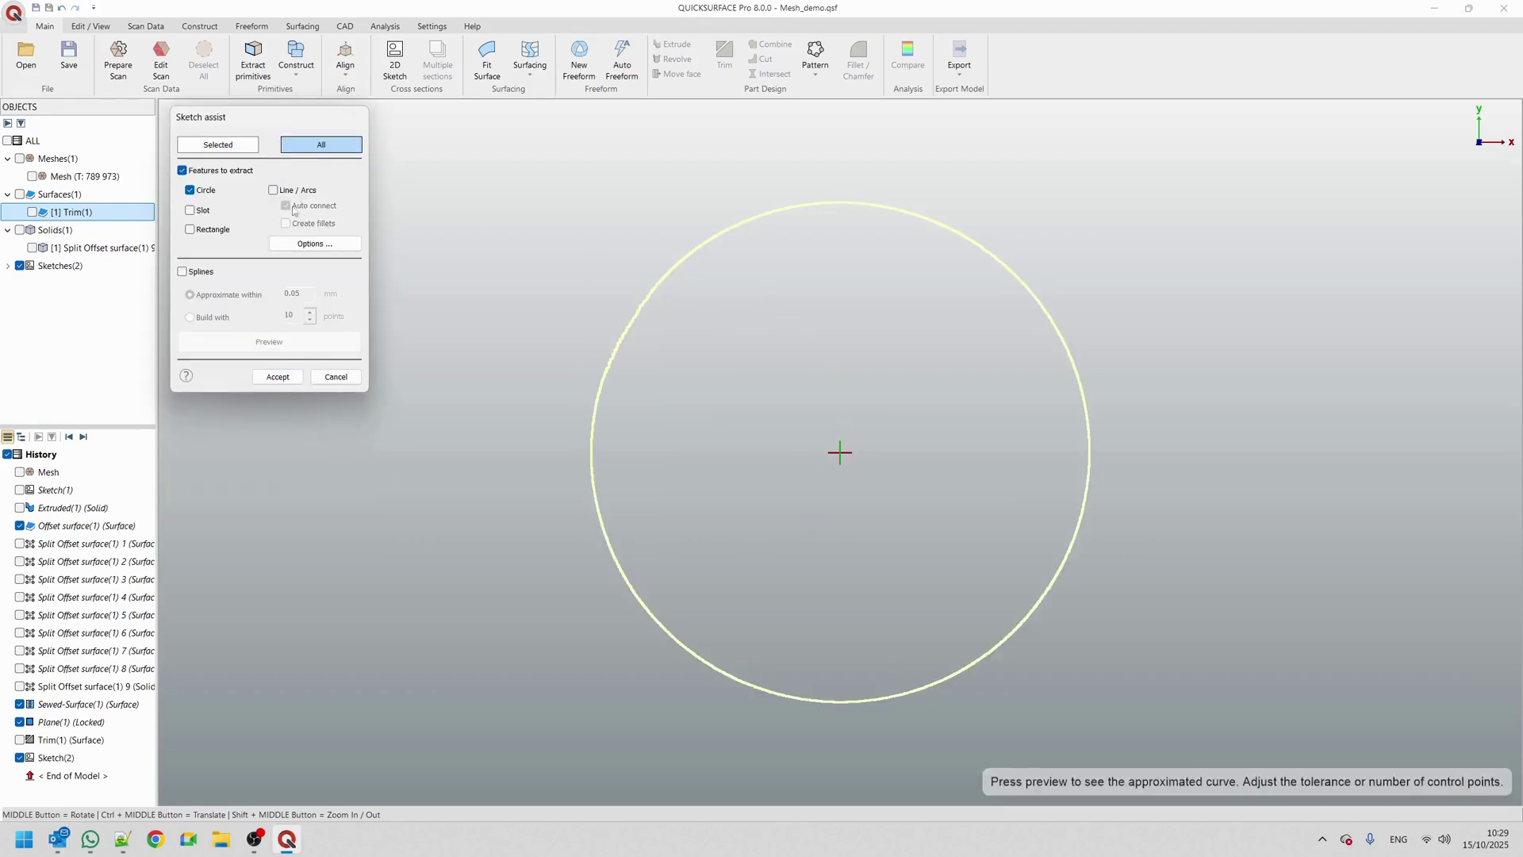
pyautogui.click(334, 376)
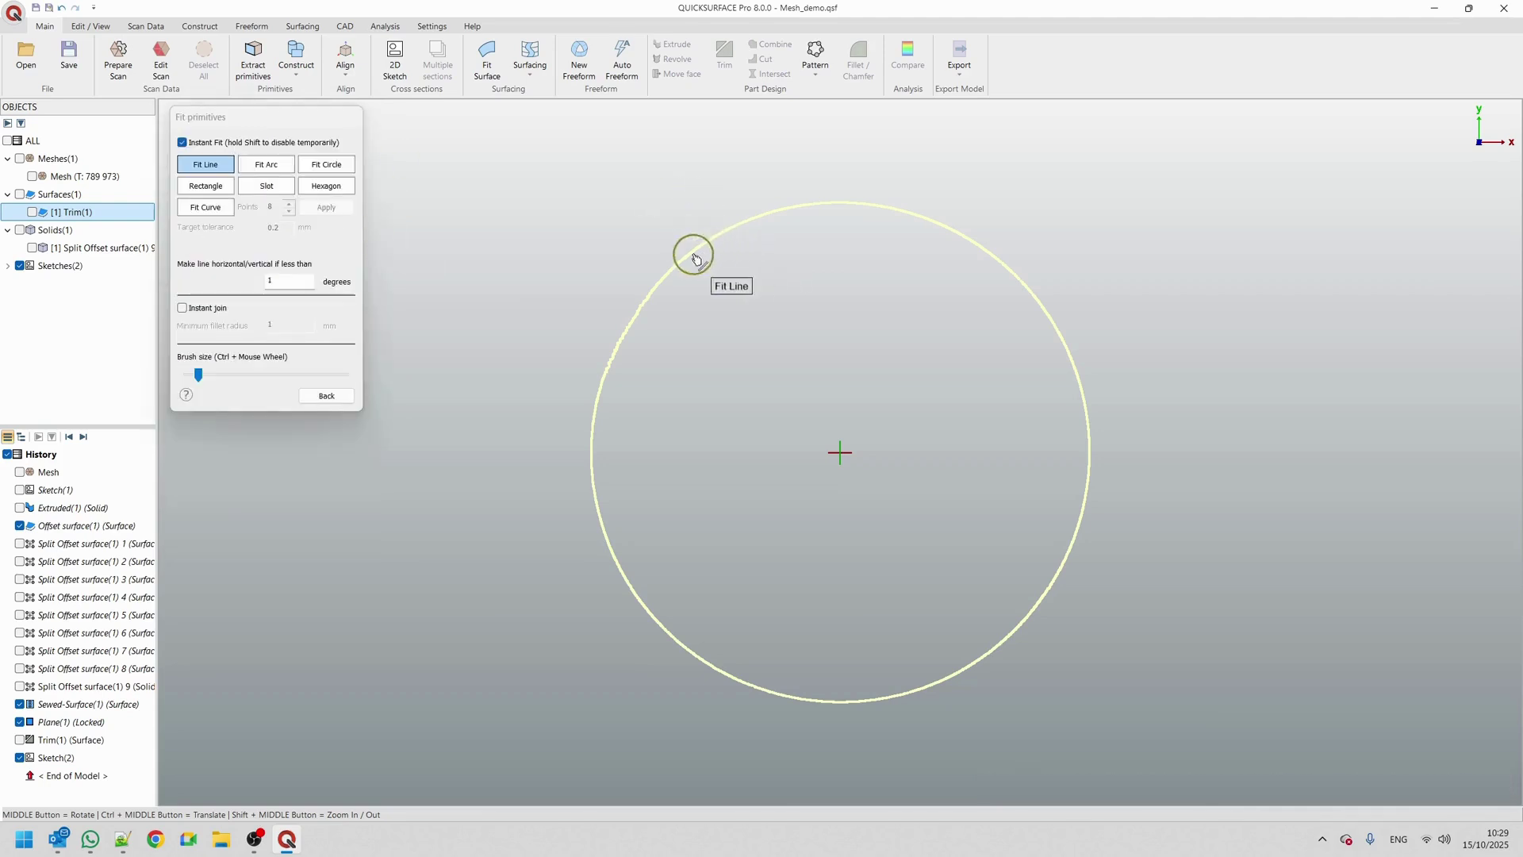
# Fit a circle to the flange's scanned section and anchor its centre at the sketch origin
pyautogui.click(326, 164)
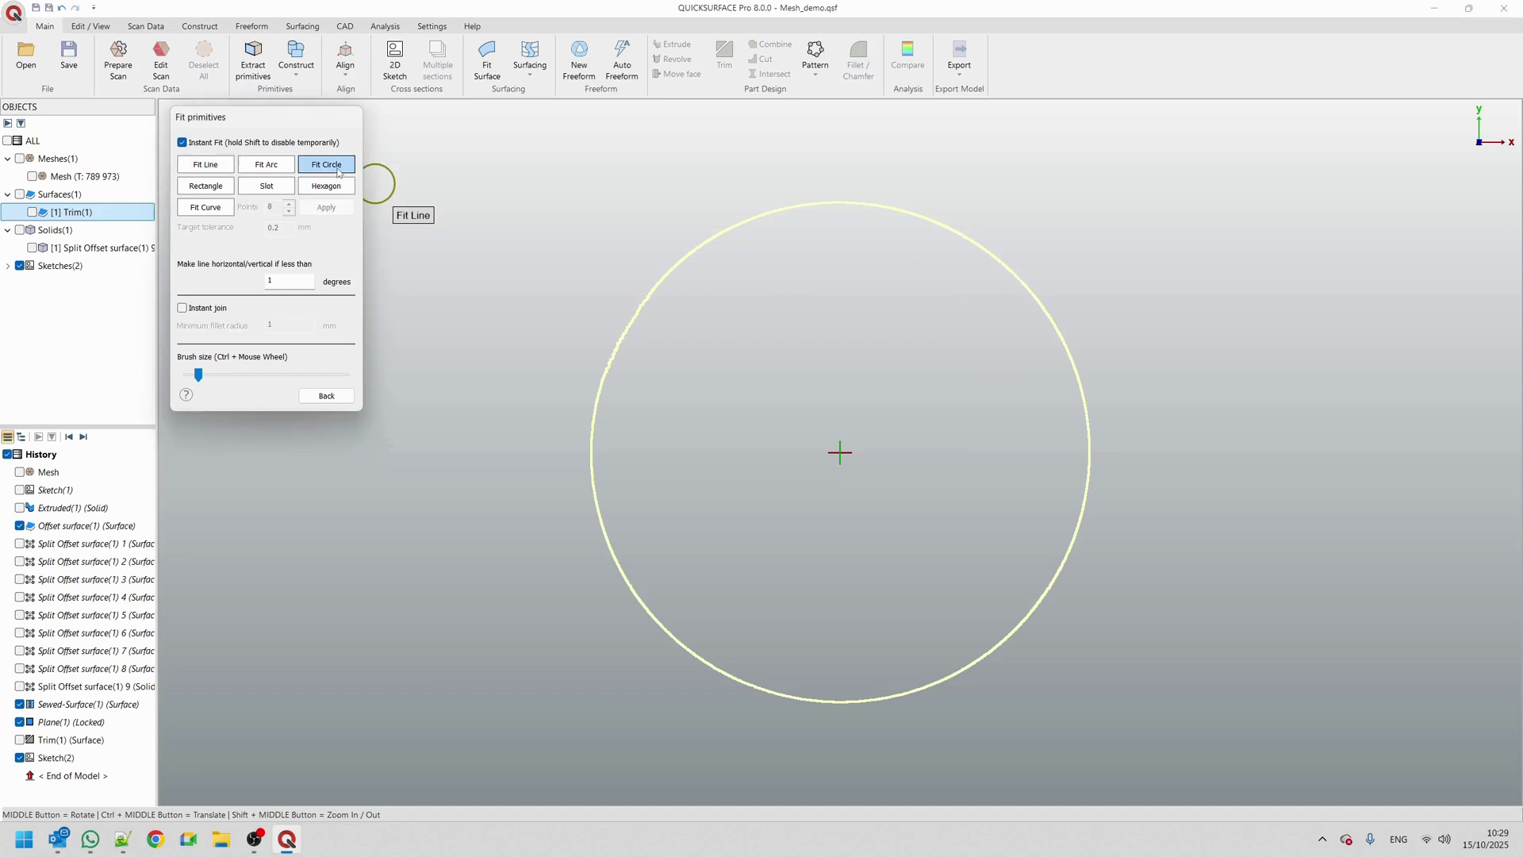
pyautogui.moveTo(797, 208)
pyautogui.mouseDown()
pyautogui.moveTo(727, 234)
pyautogui.moveTo(651, 298)
pyautogui.moveTo(618, 374)
pyautogui.moveTo(606, 475)
pyautogui.moveTo(639, 585)
pyautogui.moveTo(727, 669)
pyautogui.moveTo(890, 708)
pyautogui.moveTo(989, 688)
pyautogui.moveTo(1046, 599)
pyautogui.moveTo(1081, 492)
pyautogui.moveTo(1029, 294)
pyautogui.moveTo(915, 208)
pyautogui.moveTo(801, 210)
pyautogui.mouseUp()
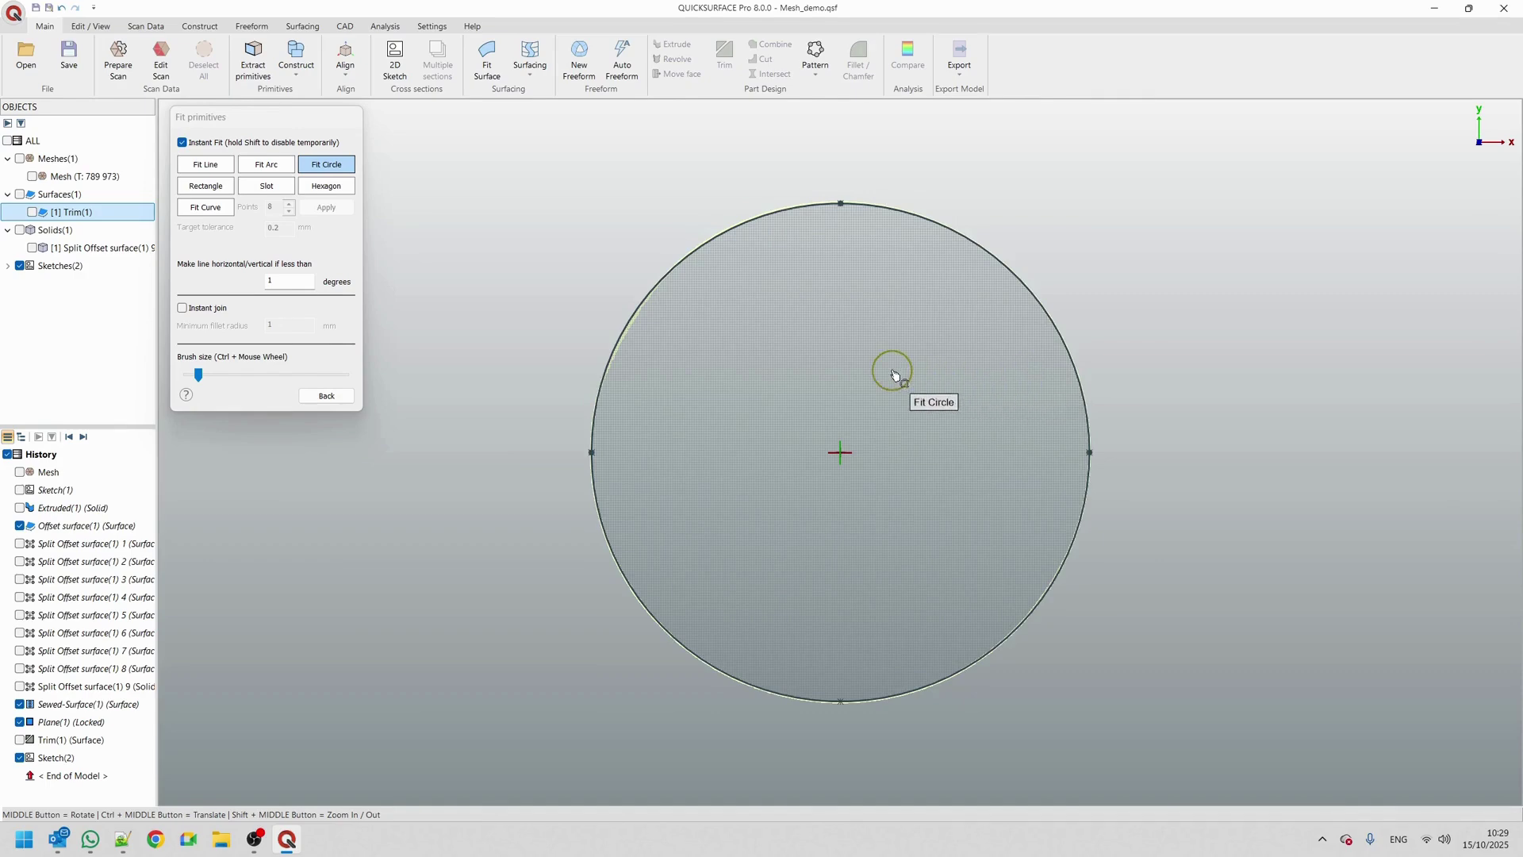
pyautogui.click(328, 397)
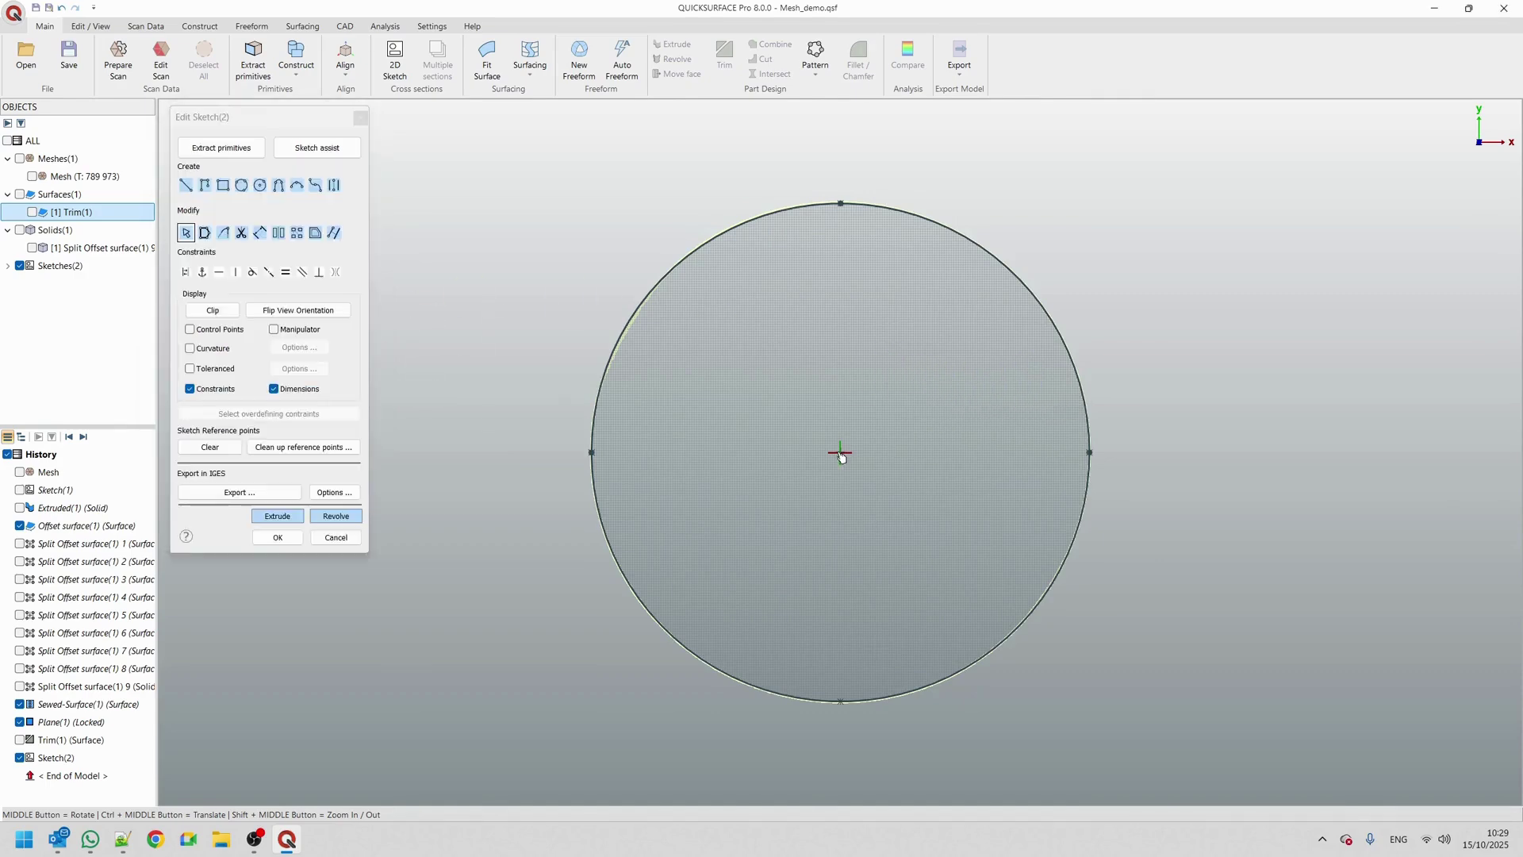
pyautogui.click(840, 454)
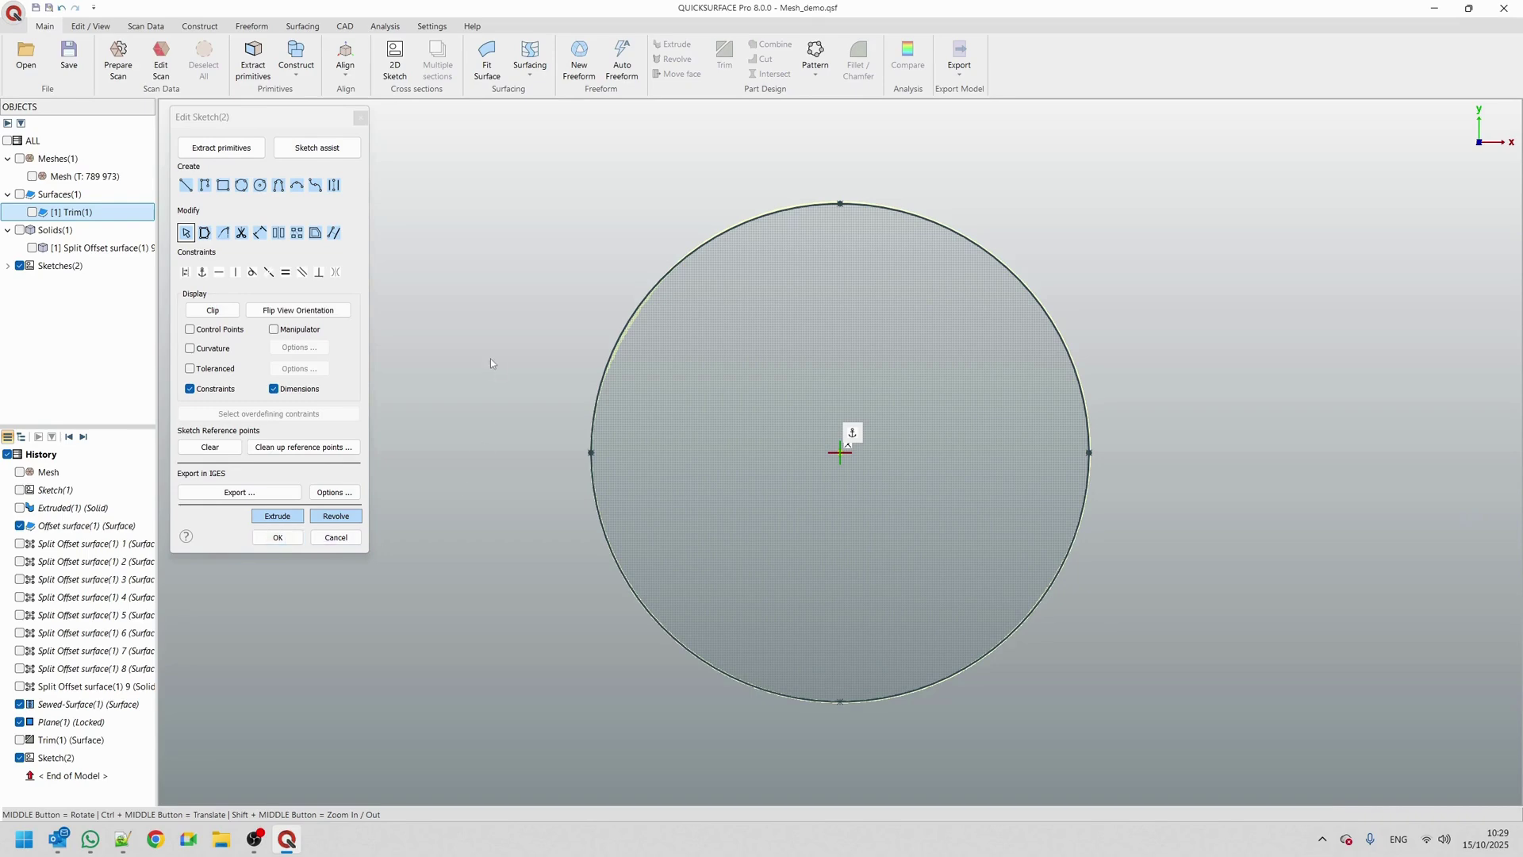
# Sketch a larger concentric circle about 128.7 mm in diameter around the fitted circle and accept the sketch
pyautogui.click(259, 185)
pyautogui.click(840, 452)
pyautogui.click(1125, 272)
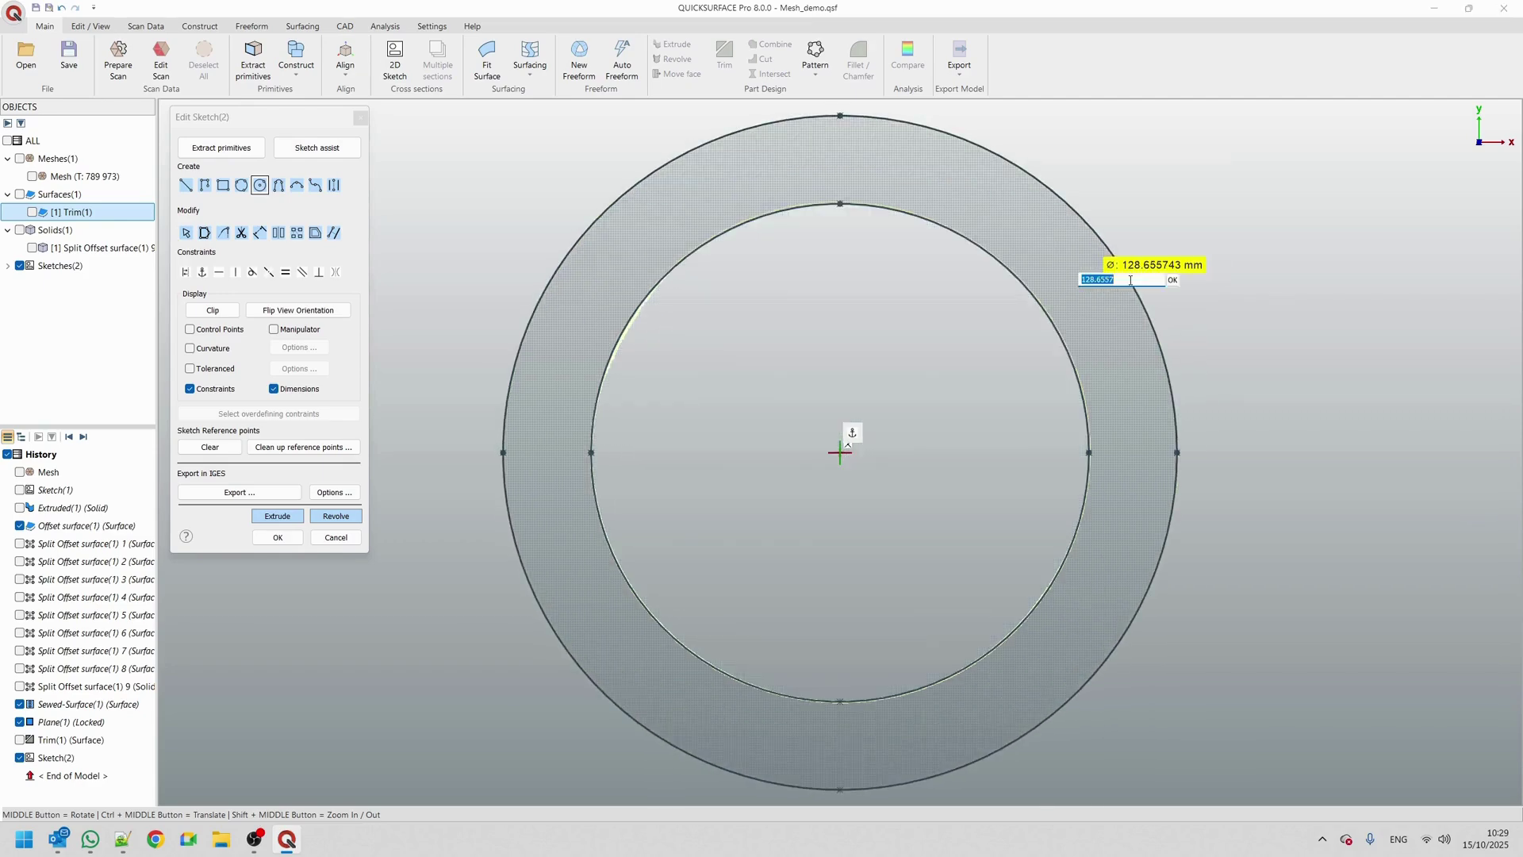
pyautogui.click(274, 539)
# Create a flat ring surface from the sketch with the two concentric circles
pyautogui.moveTo(778, 469)
pyautogui.mouseDown(button='middle')
pyautogui.moveTo(826, 622)
pyautogui.moveTo(564, 495)
pyautogui.mouseUp(button='middle')
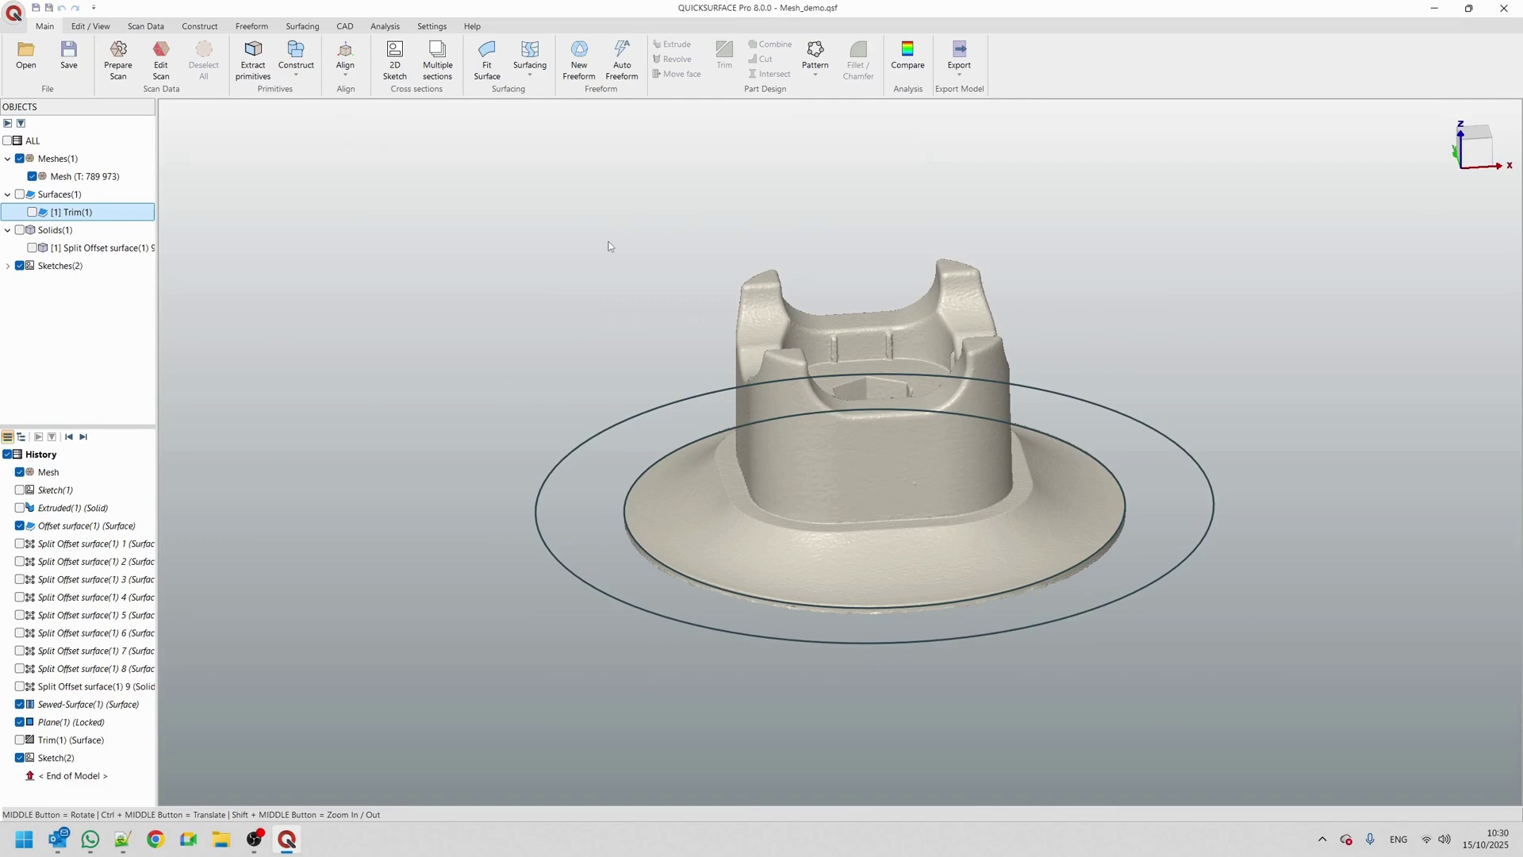
pyautogui.click(306, 32)
pyautogui.click(607, 425)
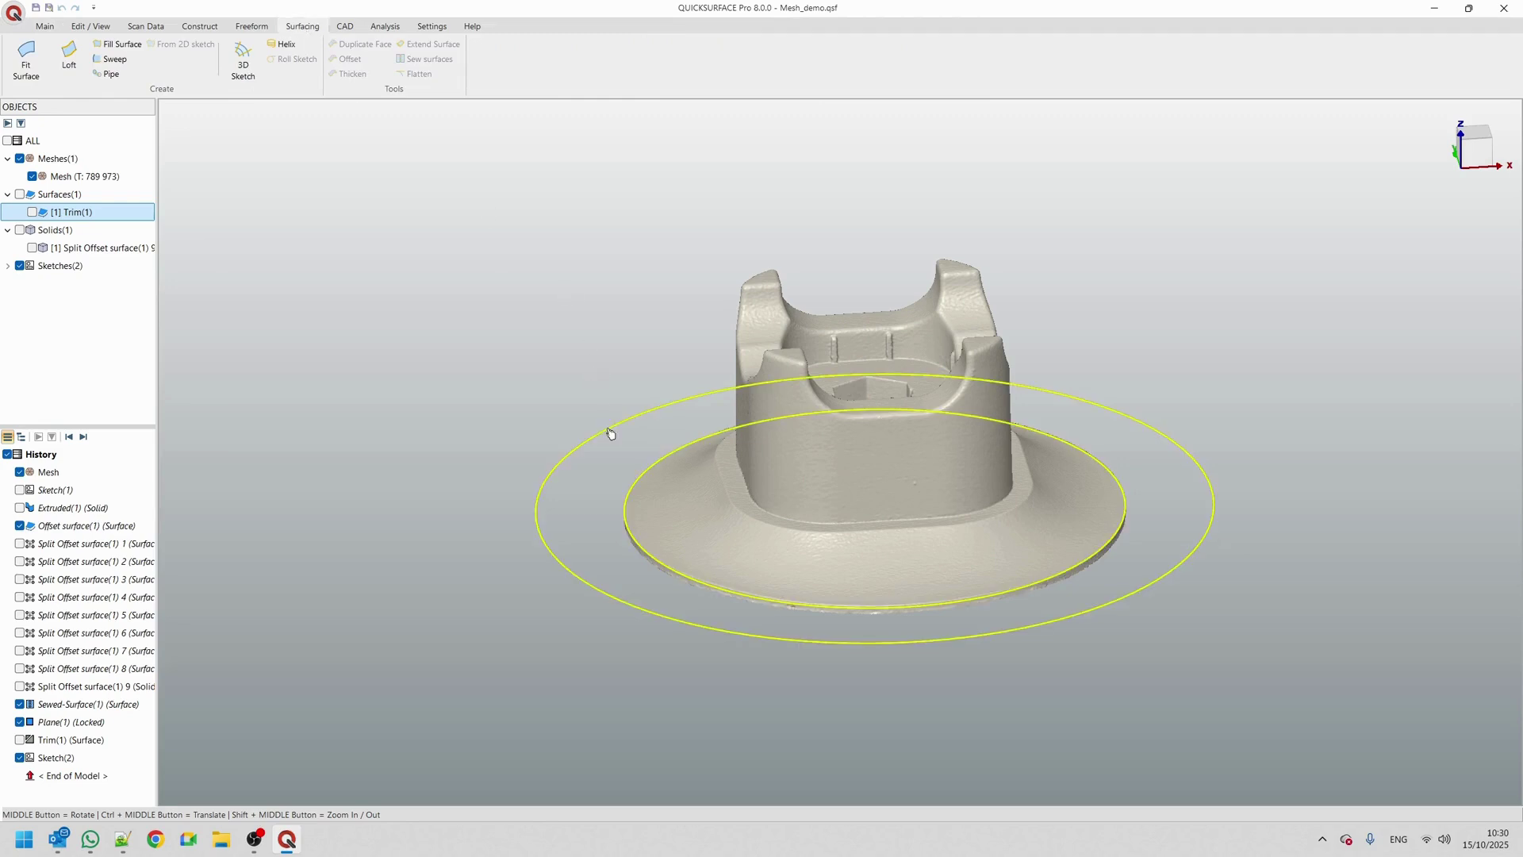
pyautogui.click(174, 47)
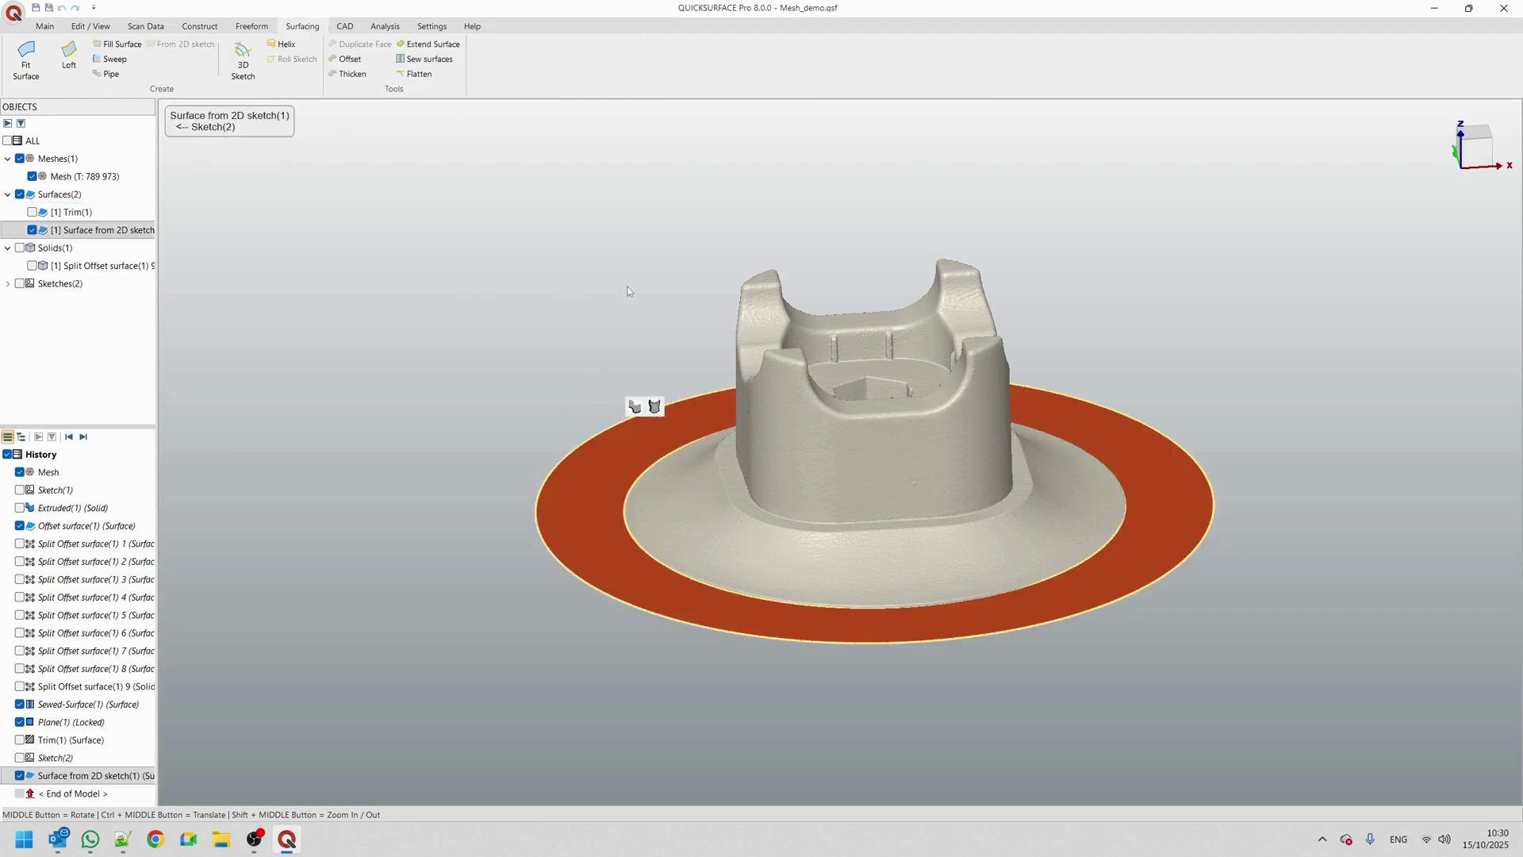
# Show the trimmed wall surface together with the flat ring and hide the mesh
pyautogui.moveTo(829, 545); pyautogui.dragTo(847, 432, button='middle')
pyautogui.scroll(3, 931, 535)
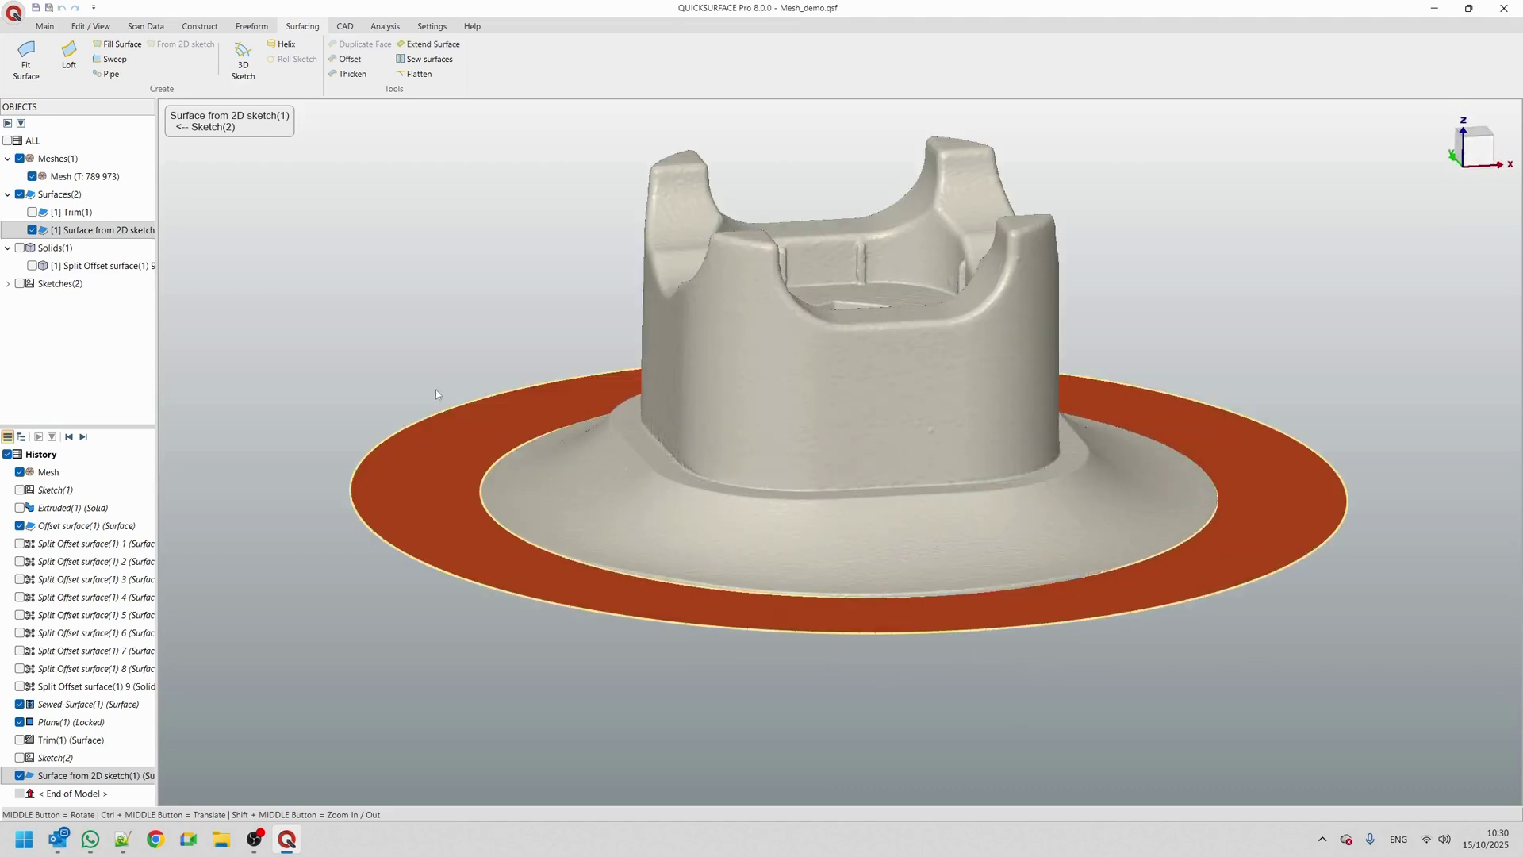
pyautogui.click(73, 212)
pyautogui.click(32, 211)
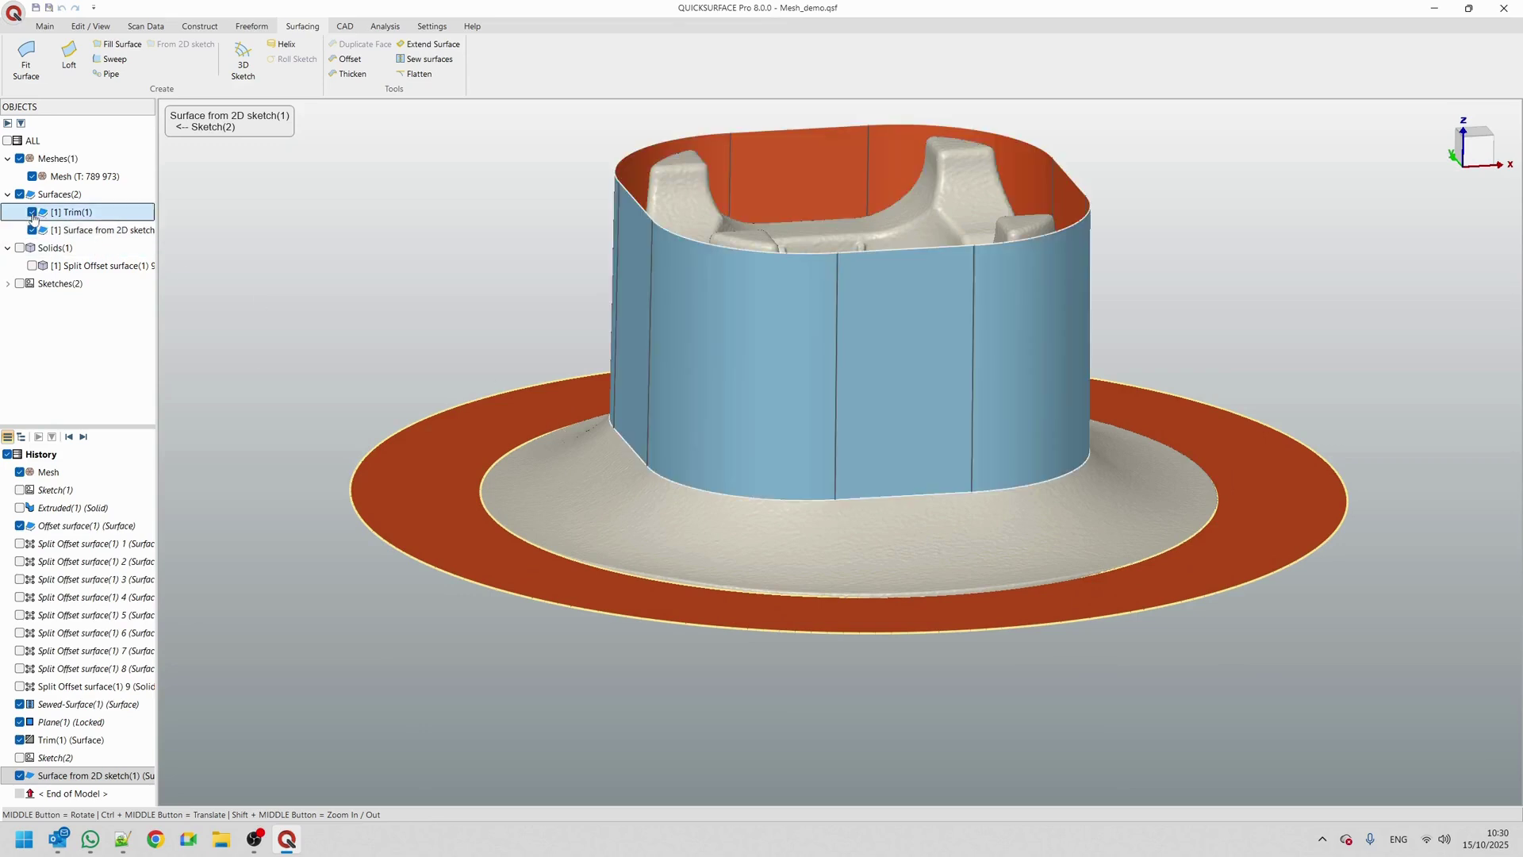
pyautogui.moveTo(859, 530); pyautogui.dragTo(865, 516, button='middle')
pyautogui.click(83, 176)
pyautogui.click(32, 176)
pyautogui.moveTo(649, 458)
pyautogui.mouseDown(button='middle')
pyautogui.moveTo(793, 579)
pyautogui.moveTo(659, 432)
pyautogui.mouseUp(button='middle')
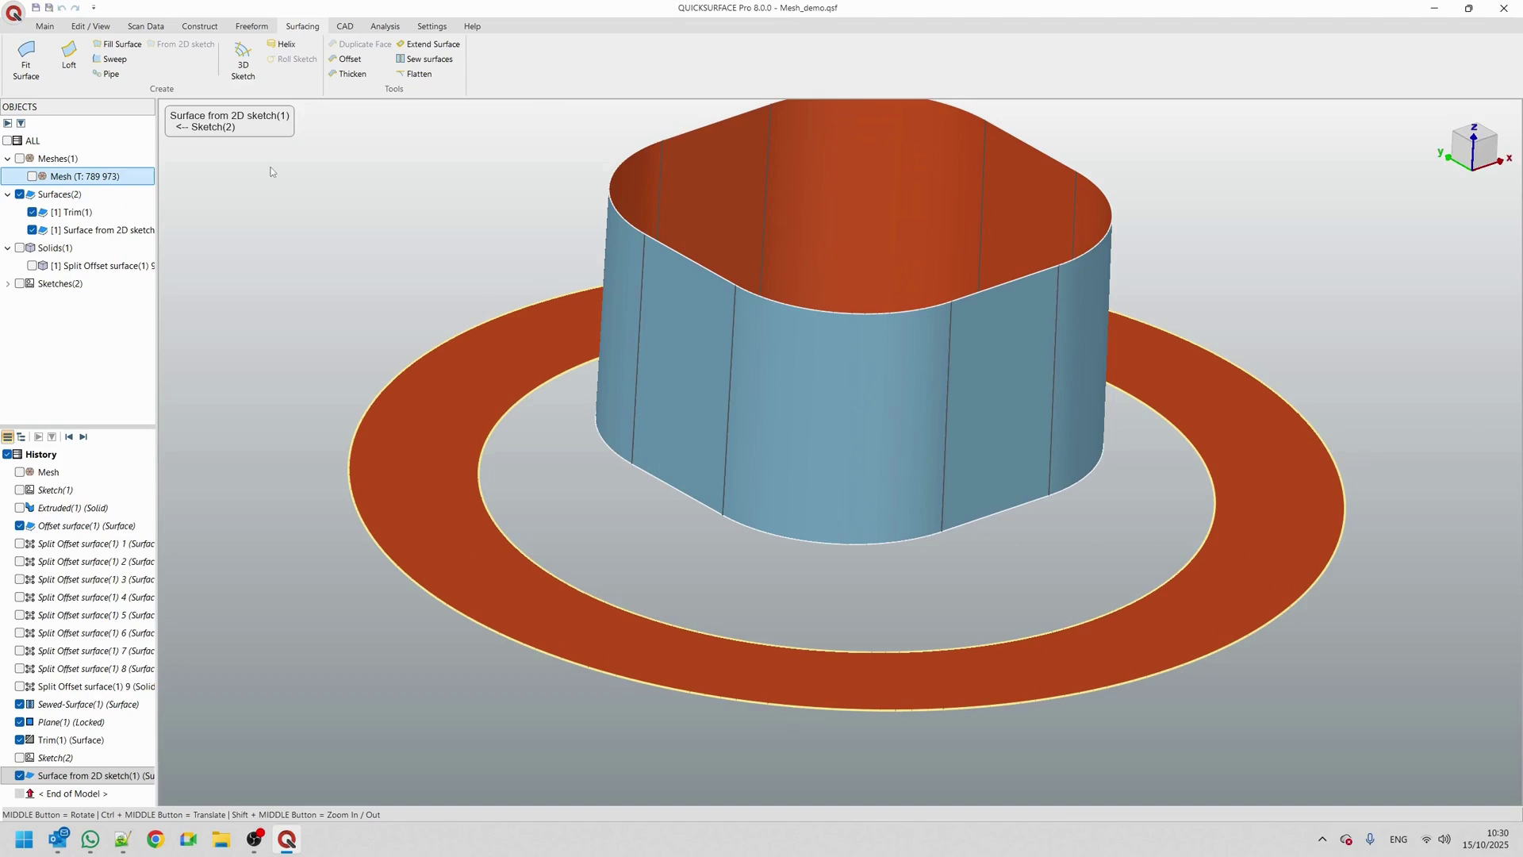
# Start a loft between the wall's lower edge and the ring's inner edge, moving the ring edge's start point beside the wall's start point
pyautogui.click(69, 57)
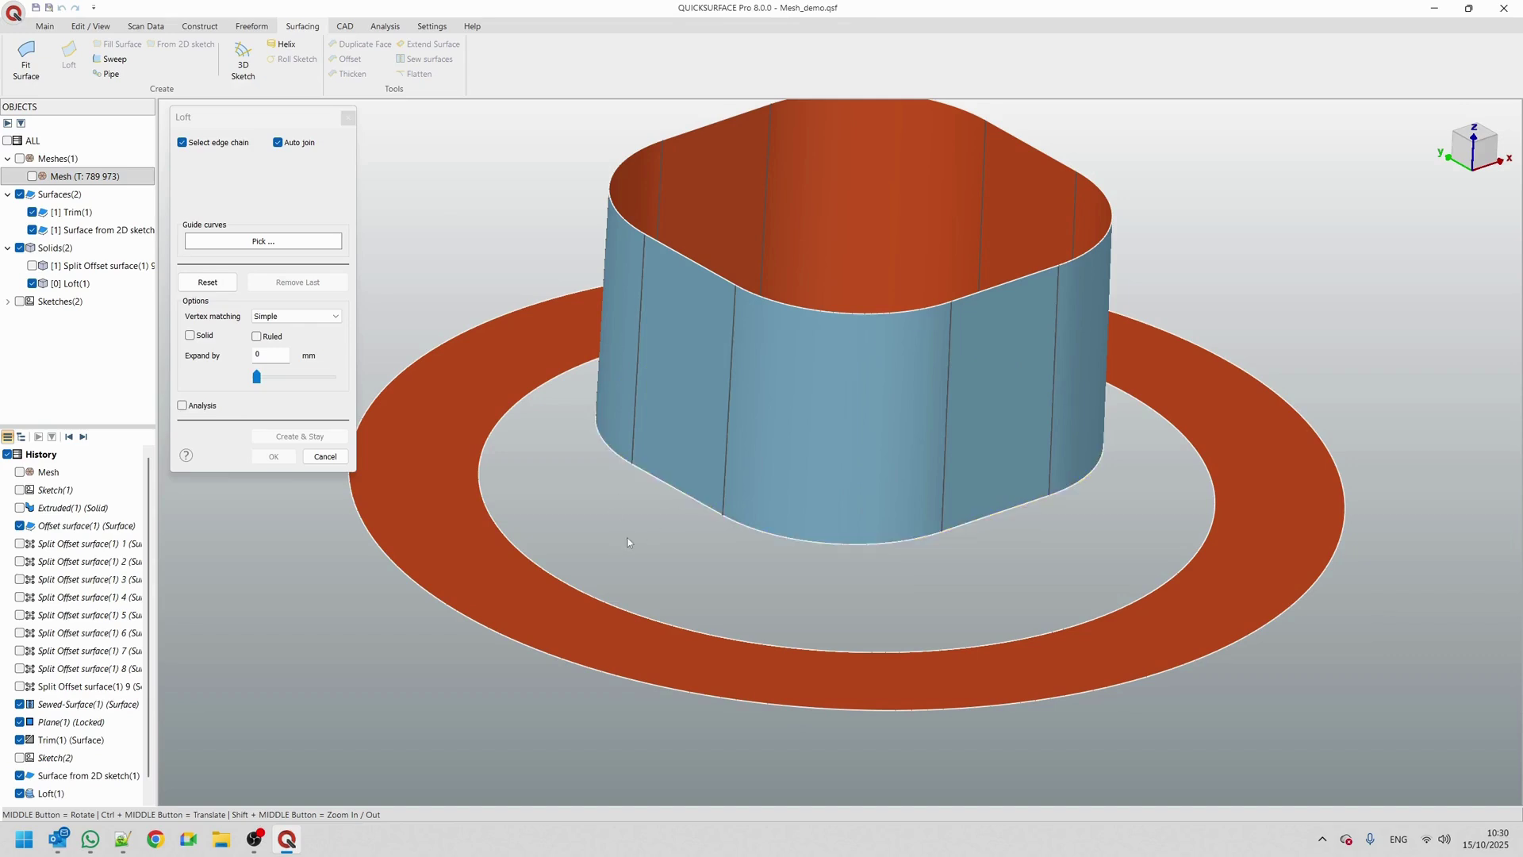
pyautogui.click(694, 503)
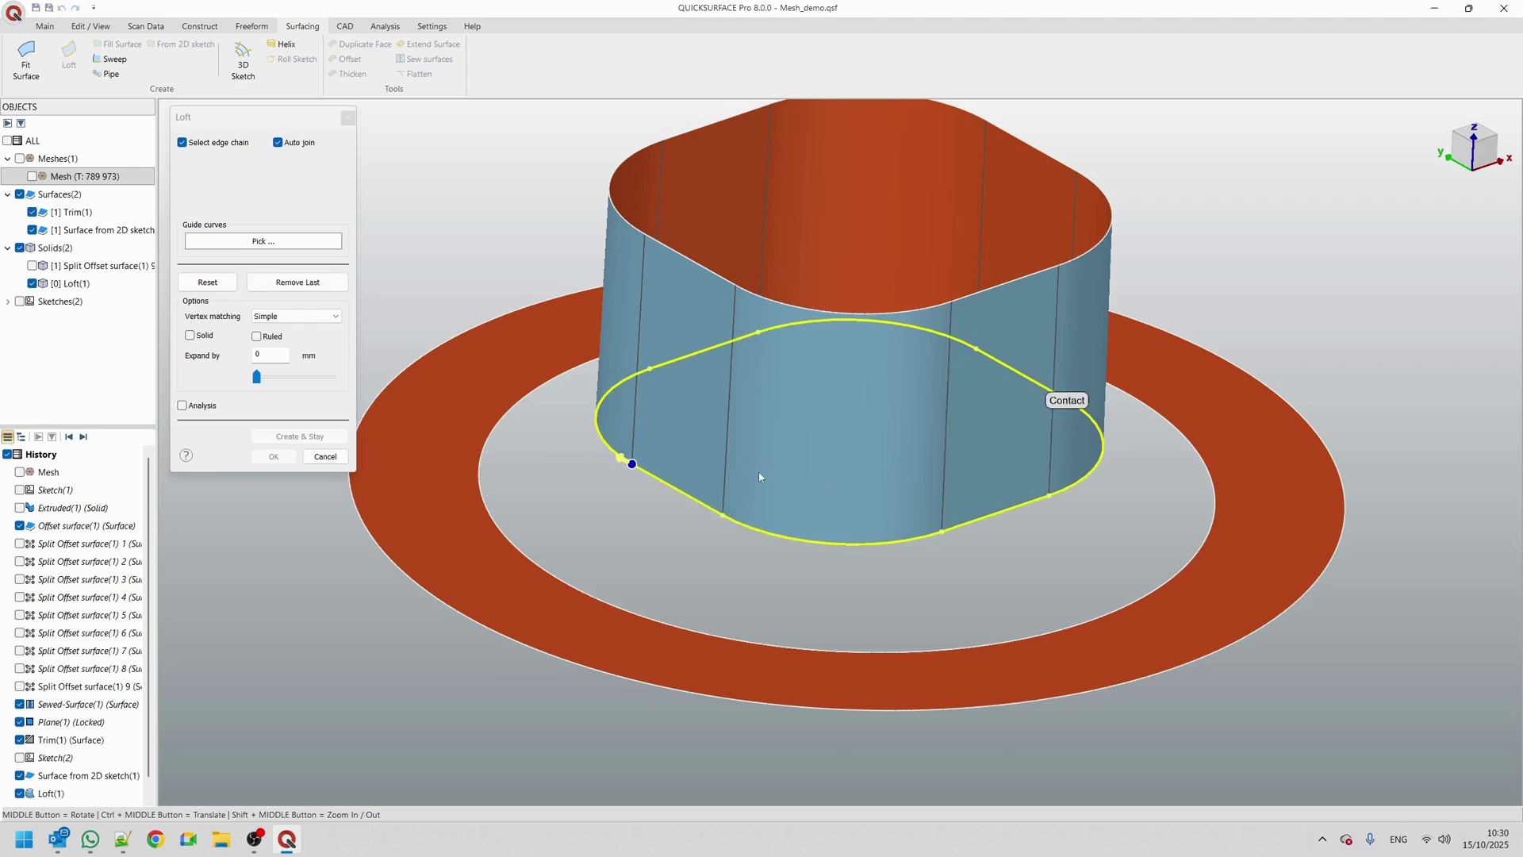
pyautogui.click(583, 596)
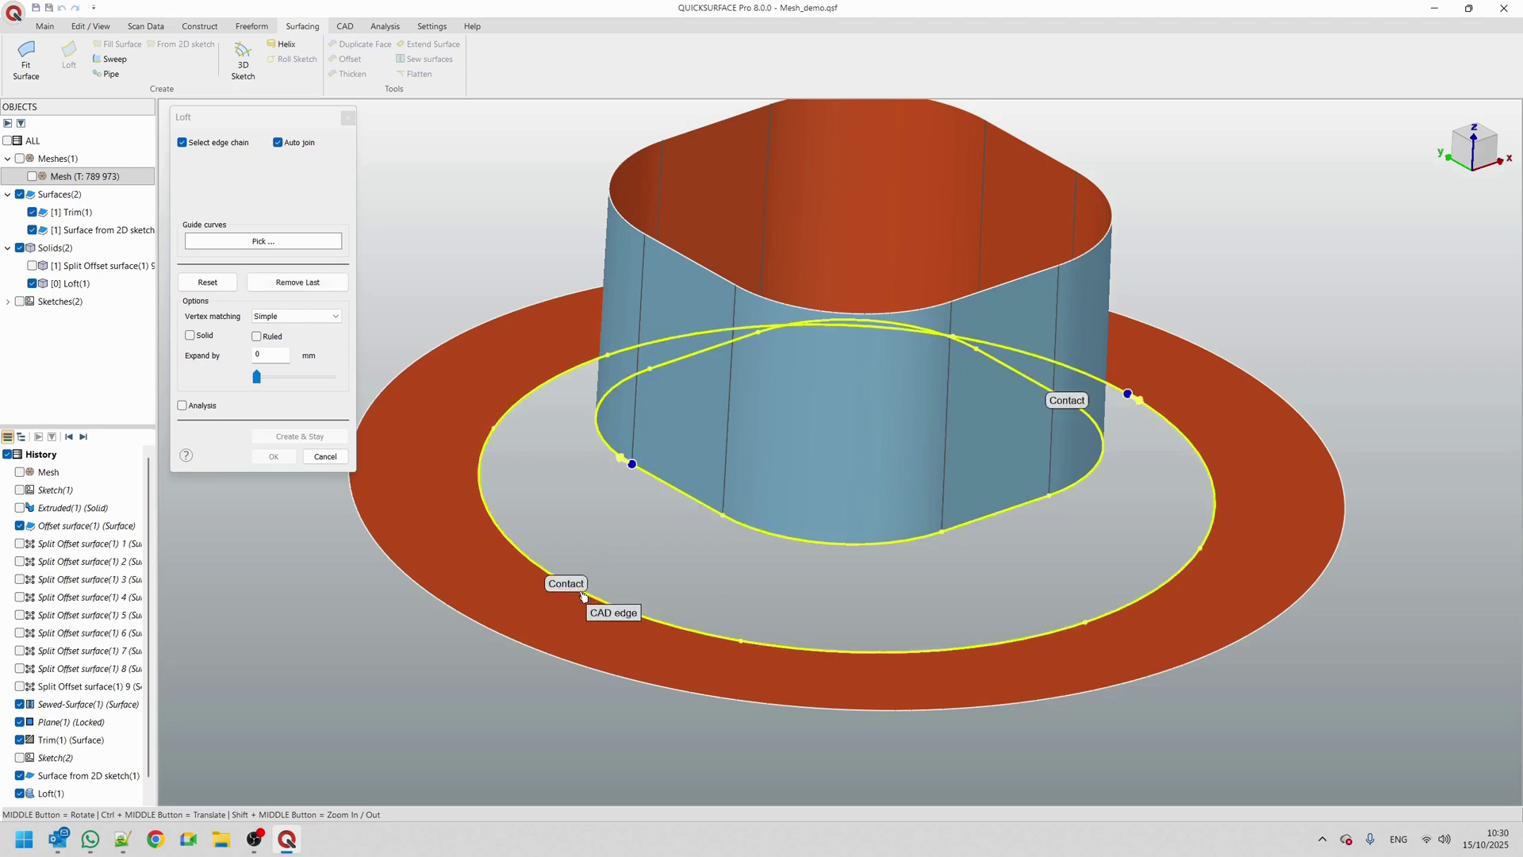
pyautogui.moveTo(1034, 542); pyautogui.dragTo(937, 609, button='middle')
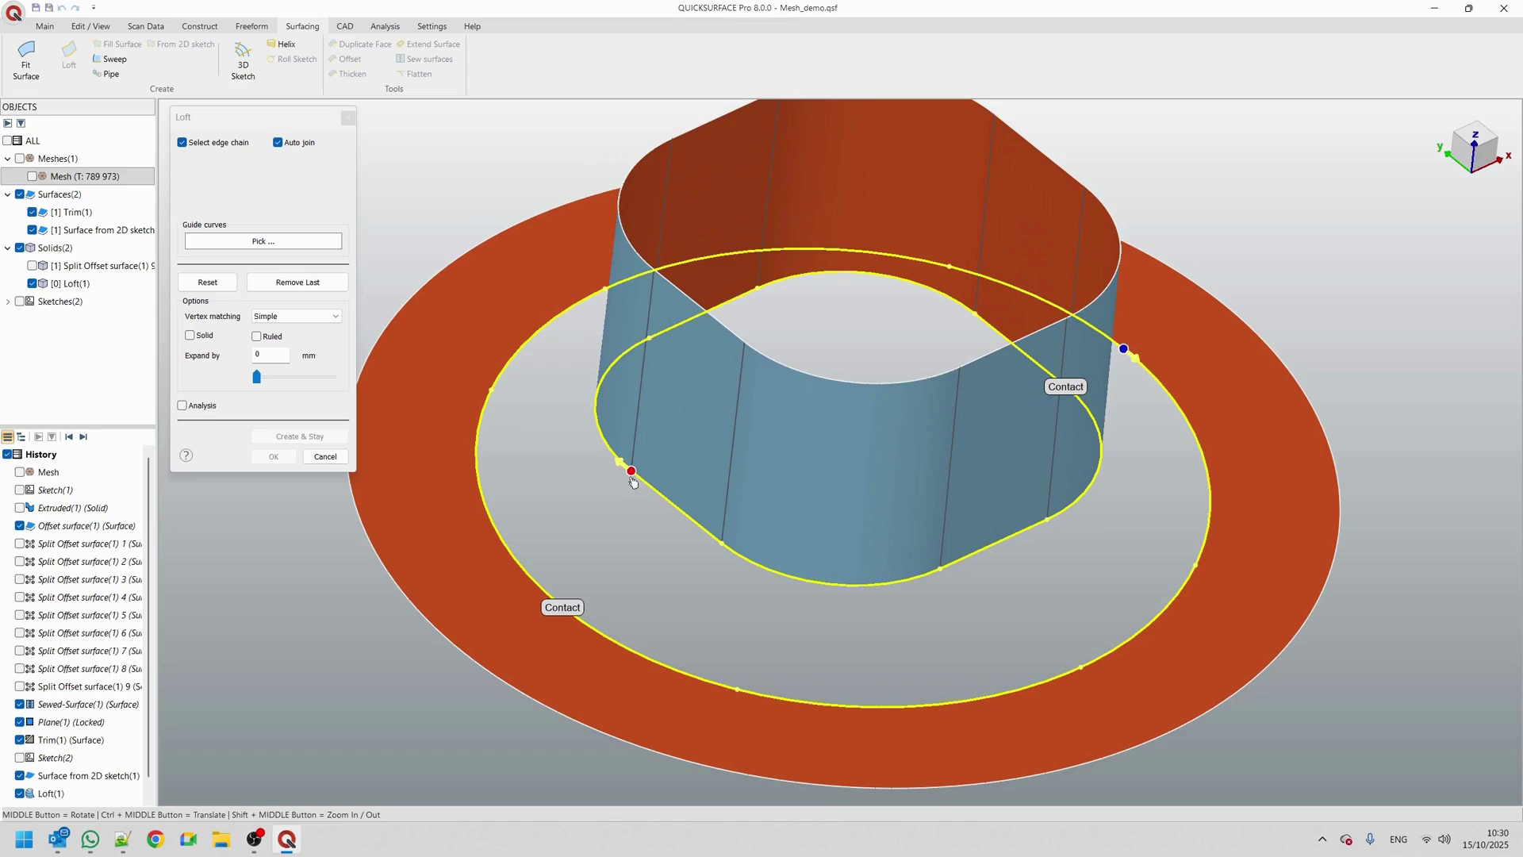
pyautogui.moveTo(1128, 352); pyautogui.dragTo(383, 578)
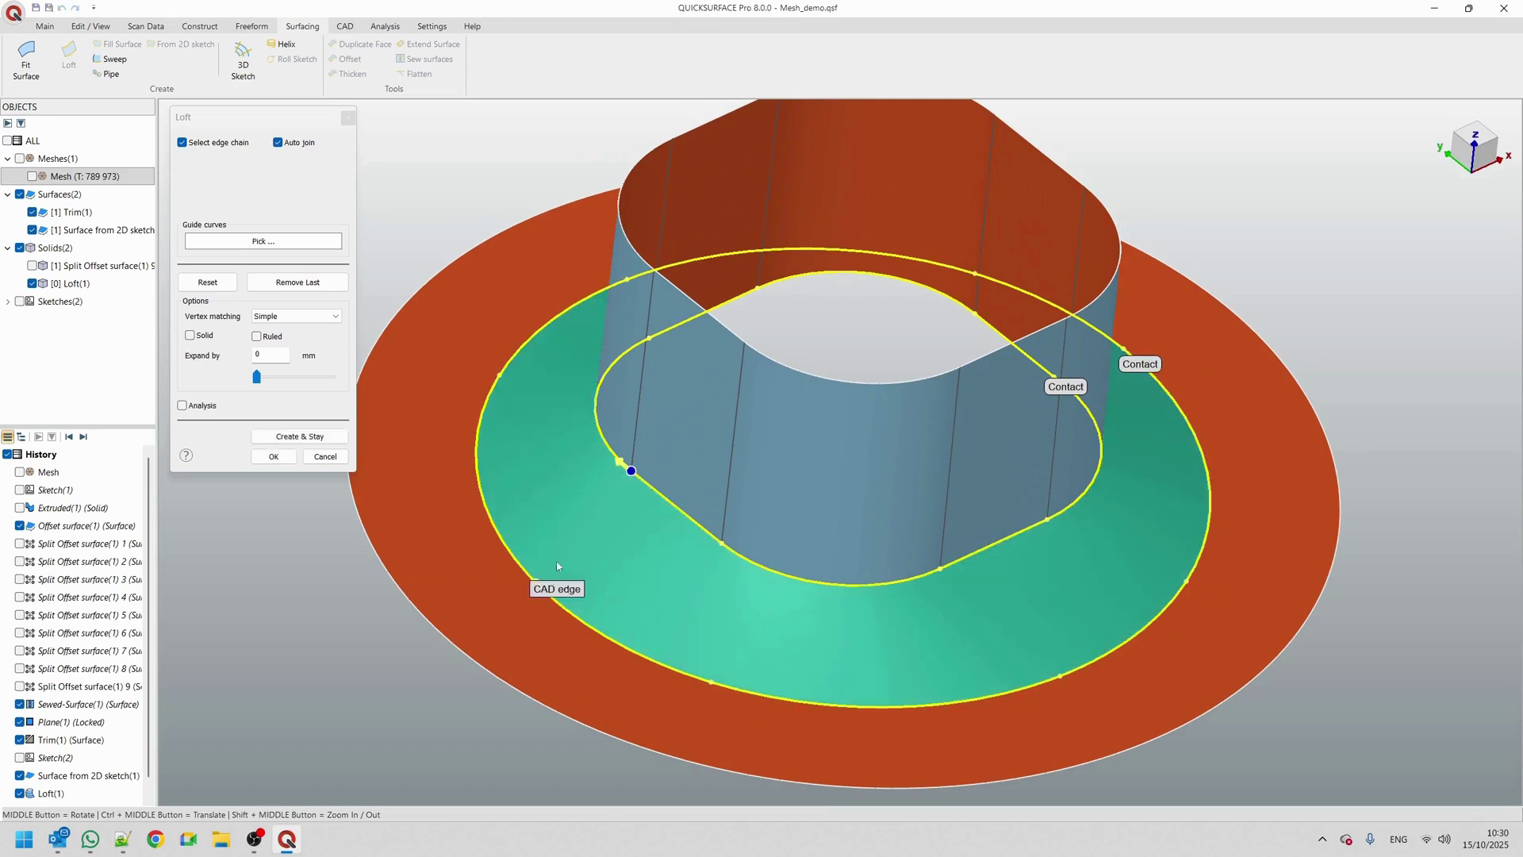
# Align the wall edge's loft start point with the ring edge's start point in top view, keeping both loft directions matched
pyautogui.click(1466, 139)
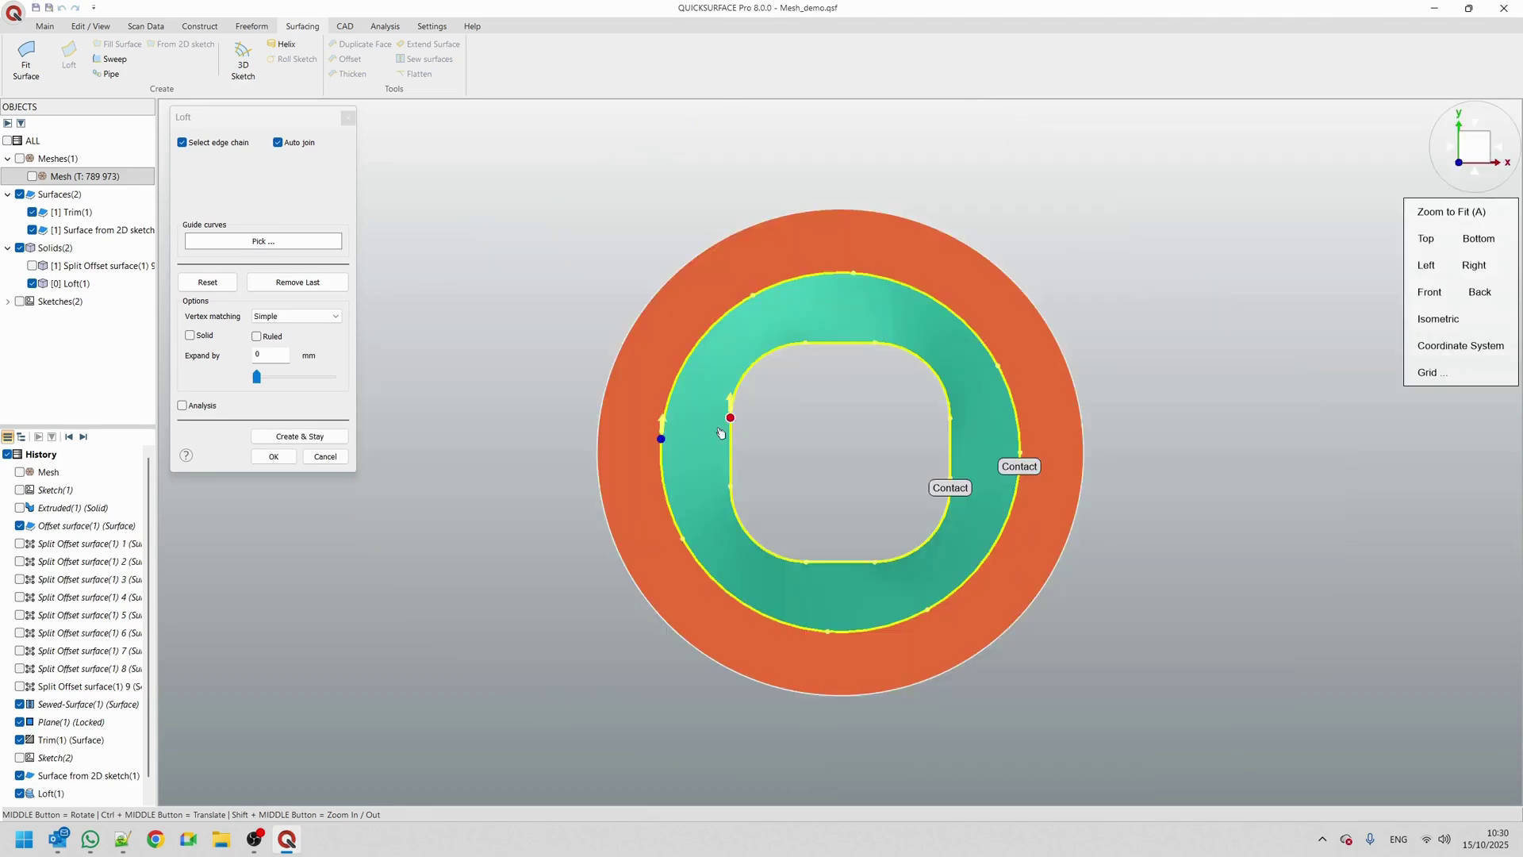
pyautogui.scroll(4, 718, 432)
pyautogui.moveTo(758, 411); pyautogui.dragTo(757, 450)
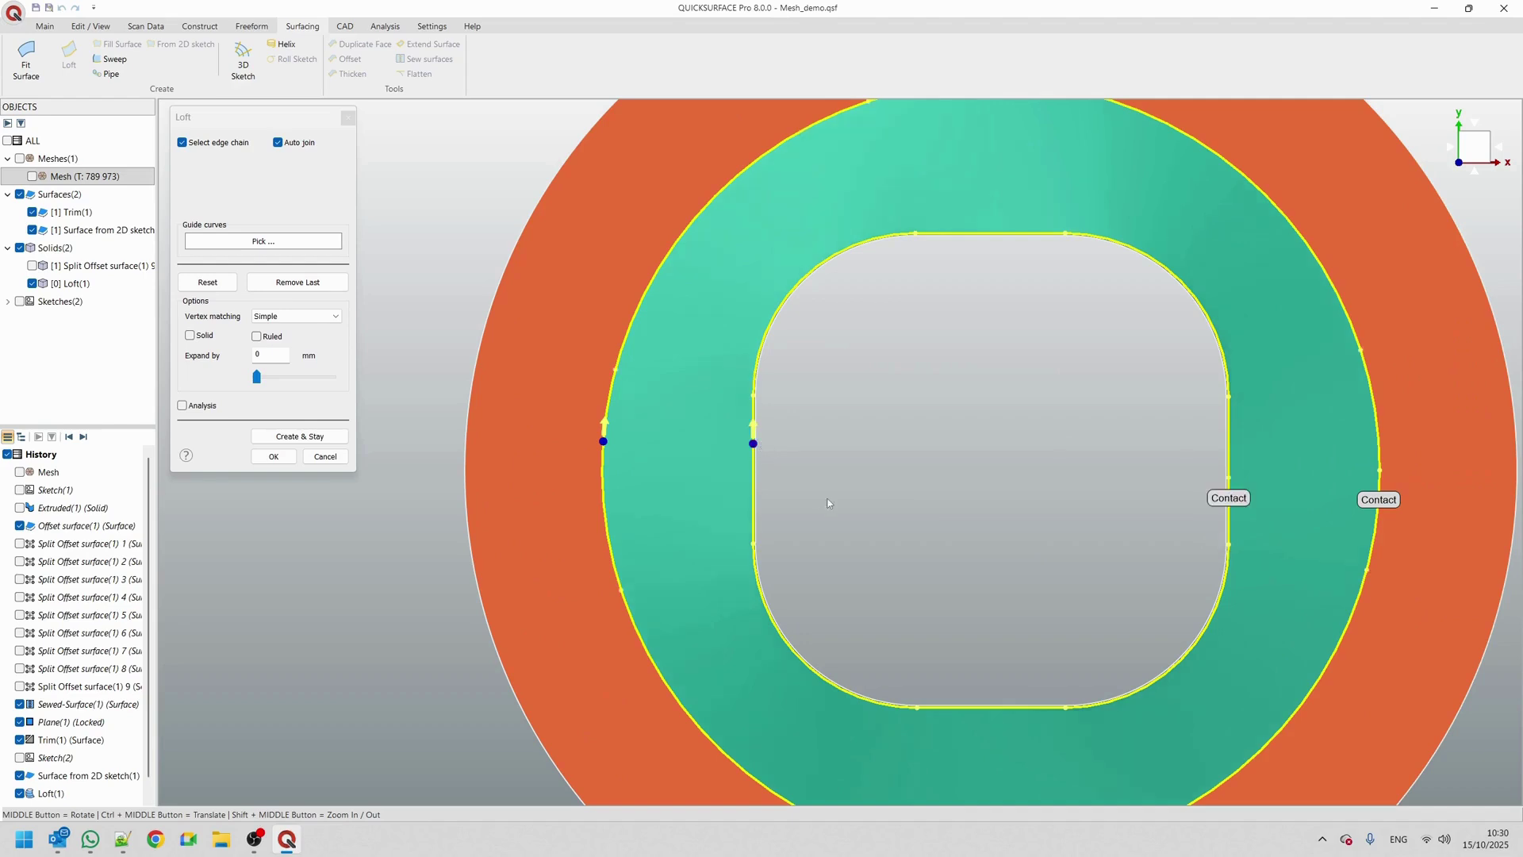
pyautogui.click(753, 428)
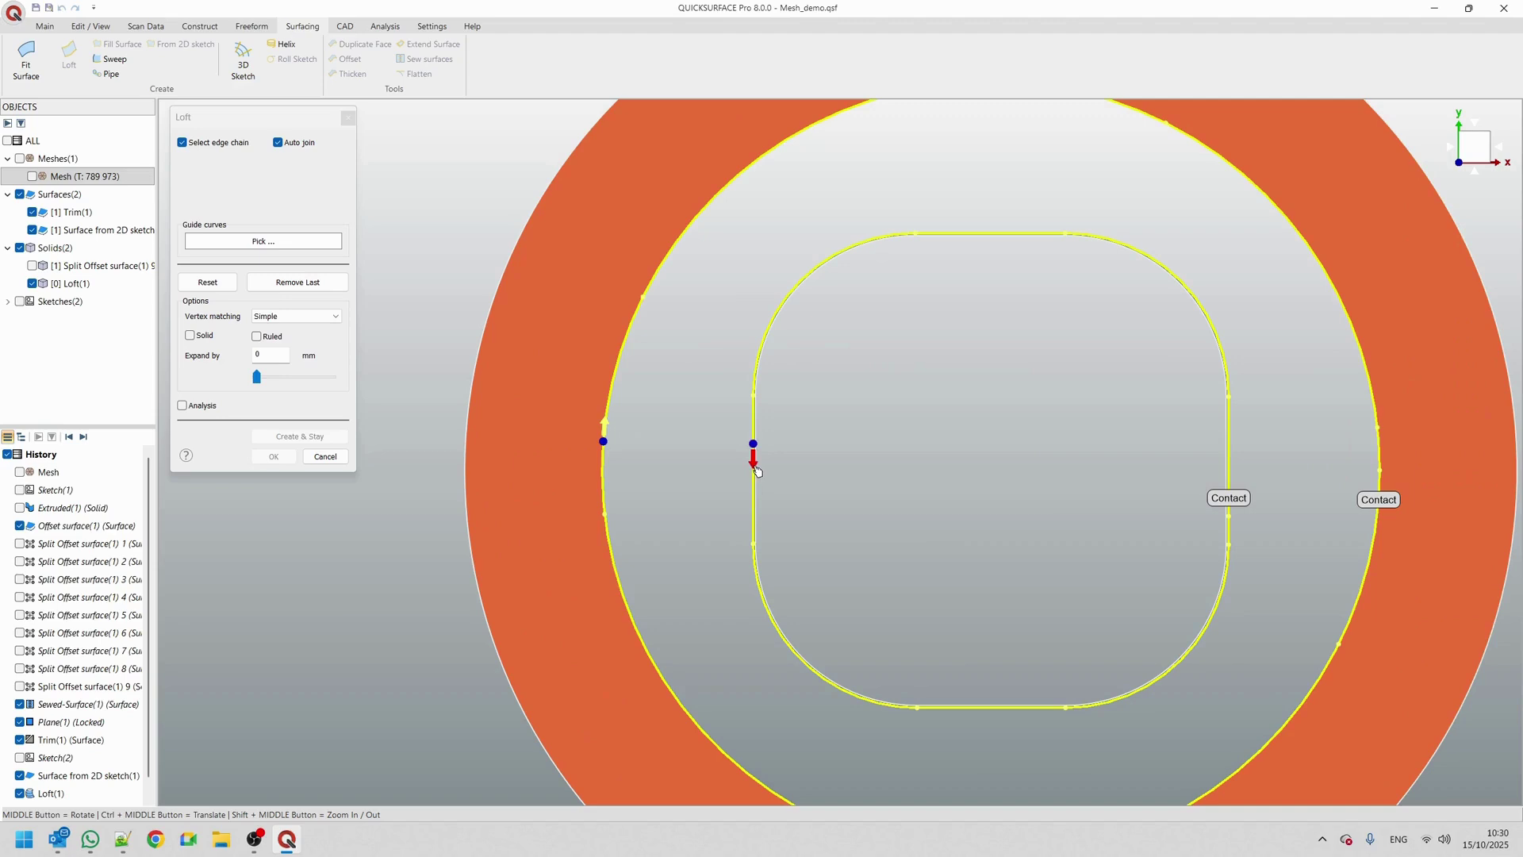
pyautogui.click(756, 467)
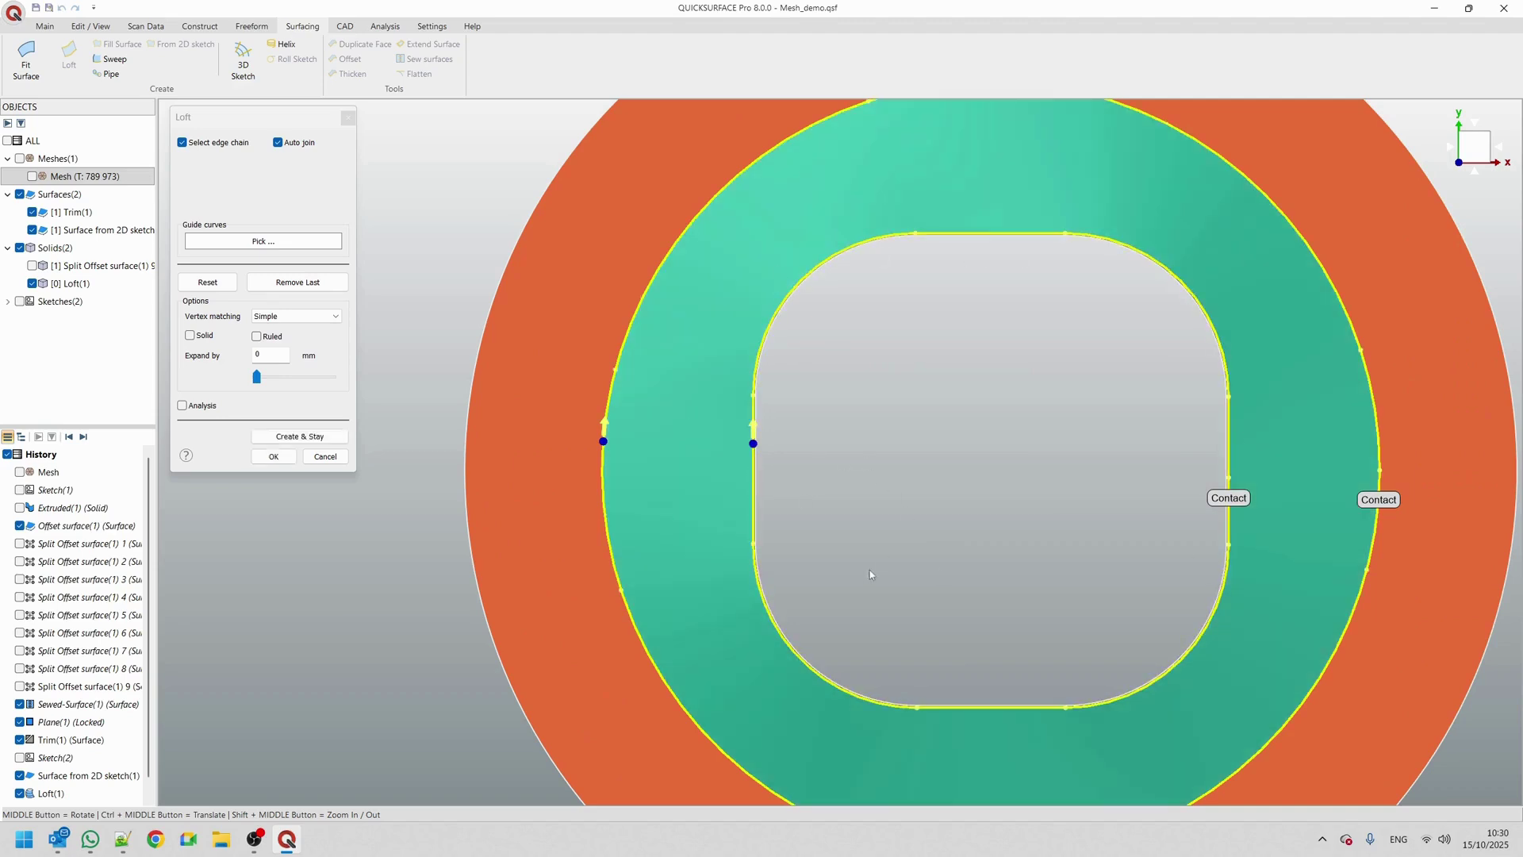
# Show the mesh and compare its flared flange profile with the straight loft preview from the front
pyautogui.rightClick(1445, 192)
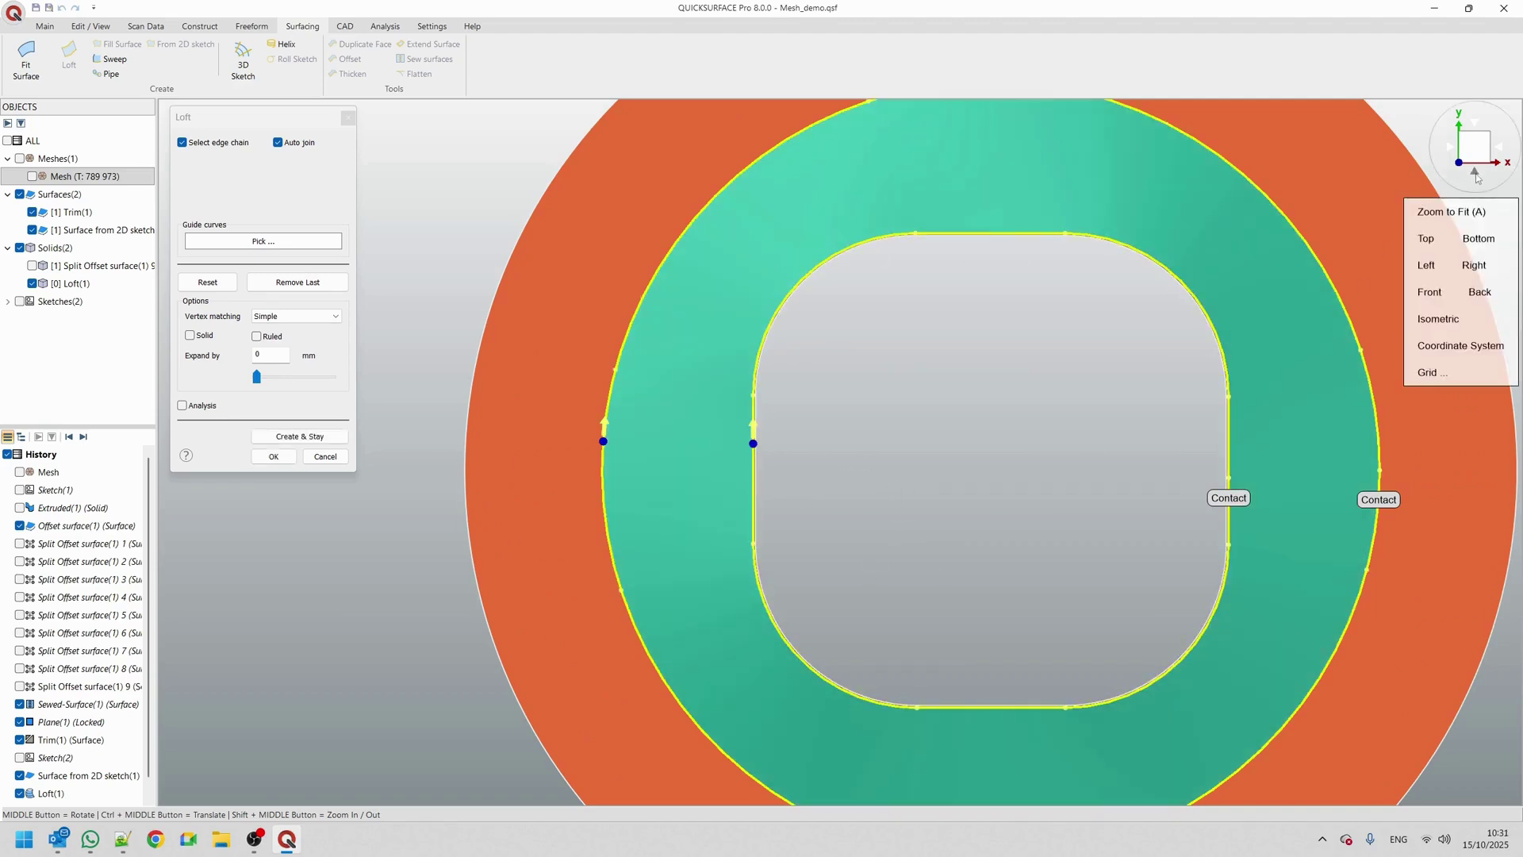
pyautogui.click(1388, 195)
pyautogui.rightClick(1477, 179)
pyautogui.click(1429, 292)
pyautogui.scroll(2, 983, 551)
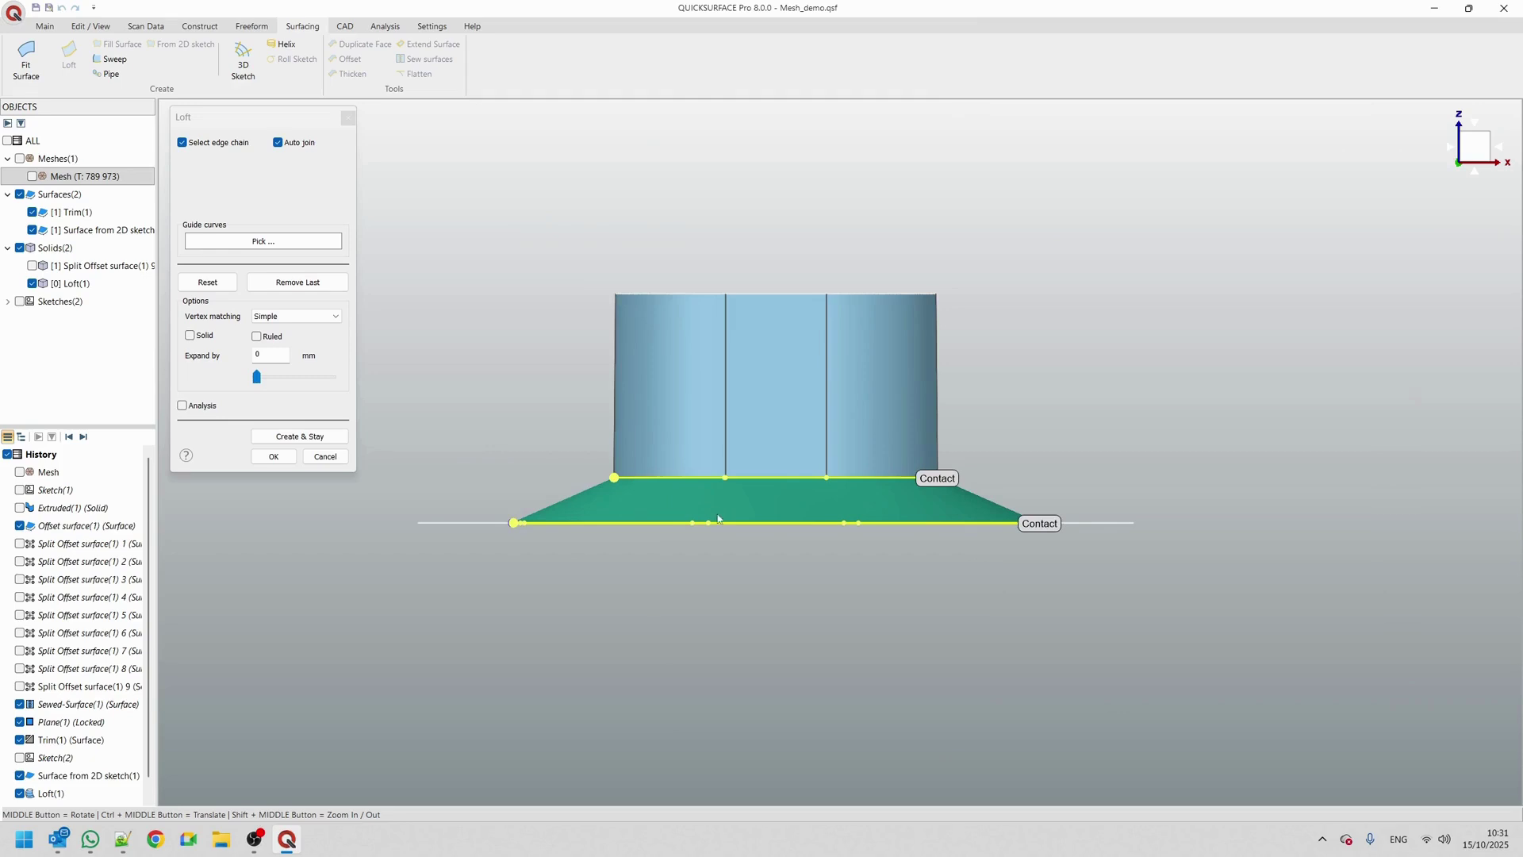
pyautogui.click(32, 176)
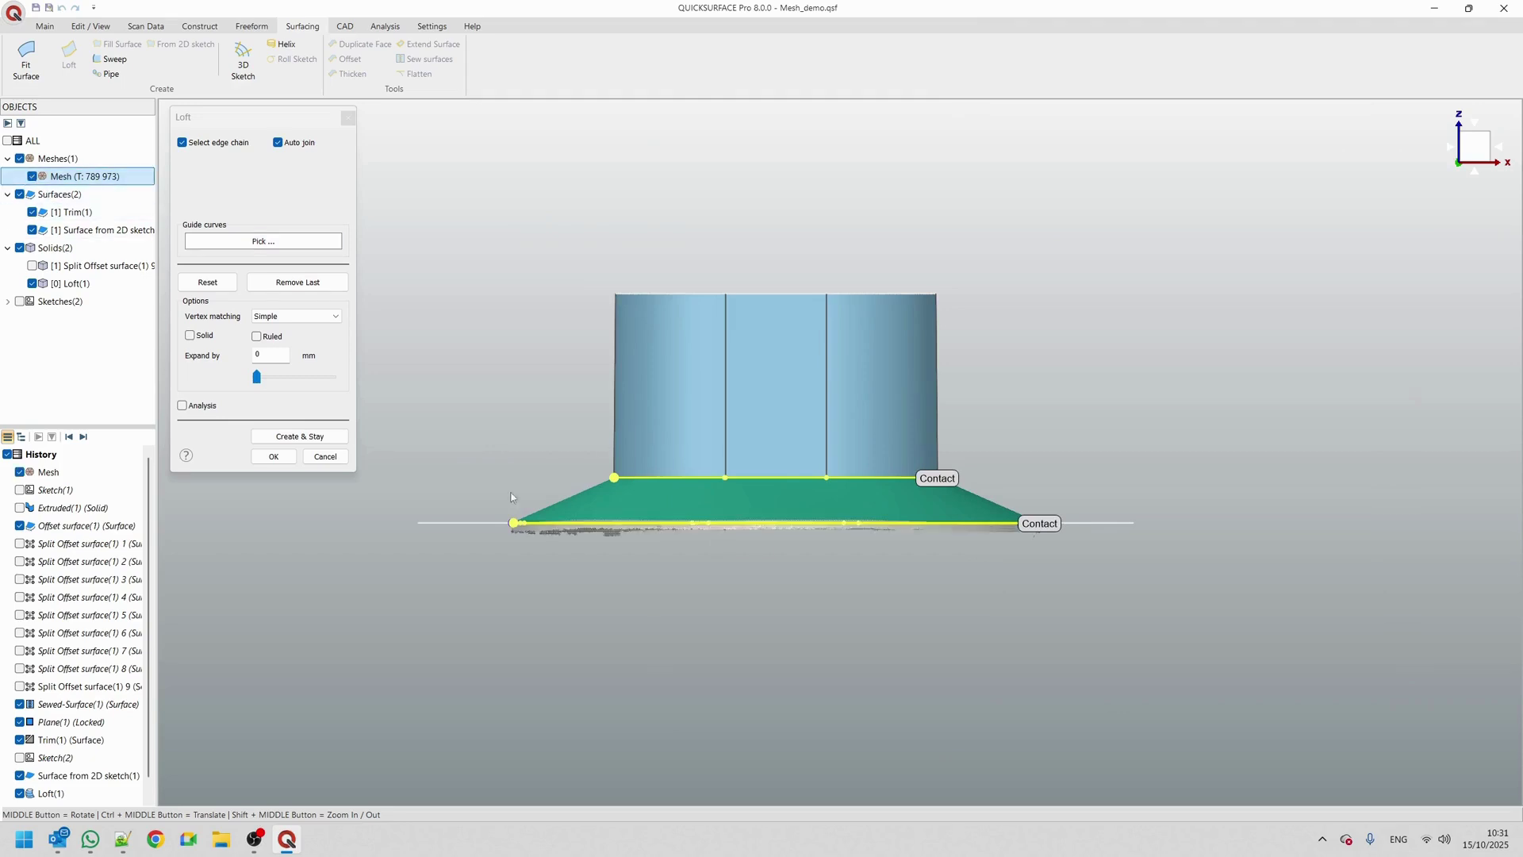
pyautogui.scroll(3, 508, 495)
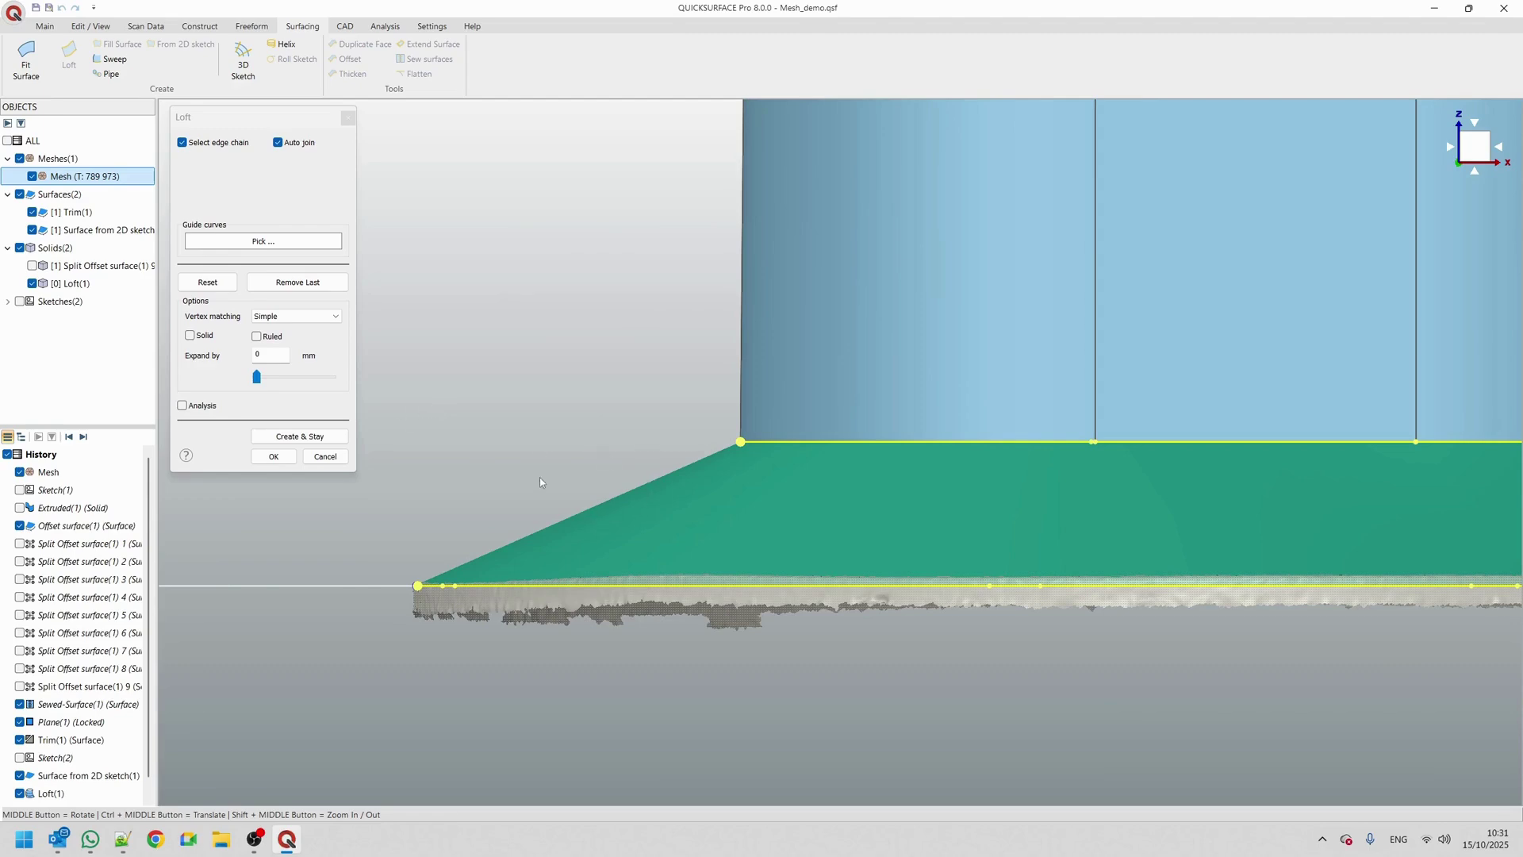
pyautogui.scroll(-2, 540, 481)
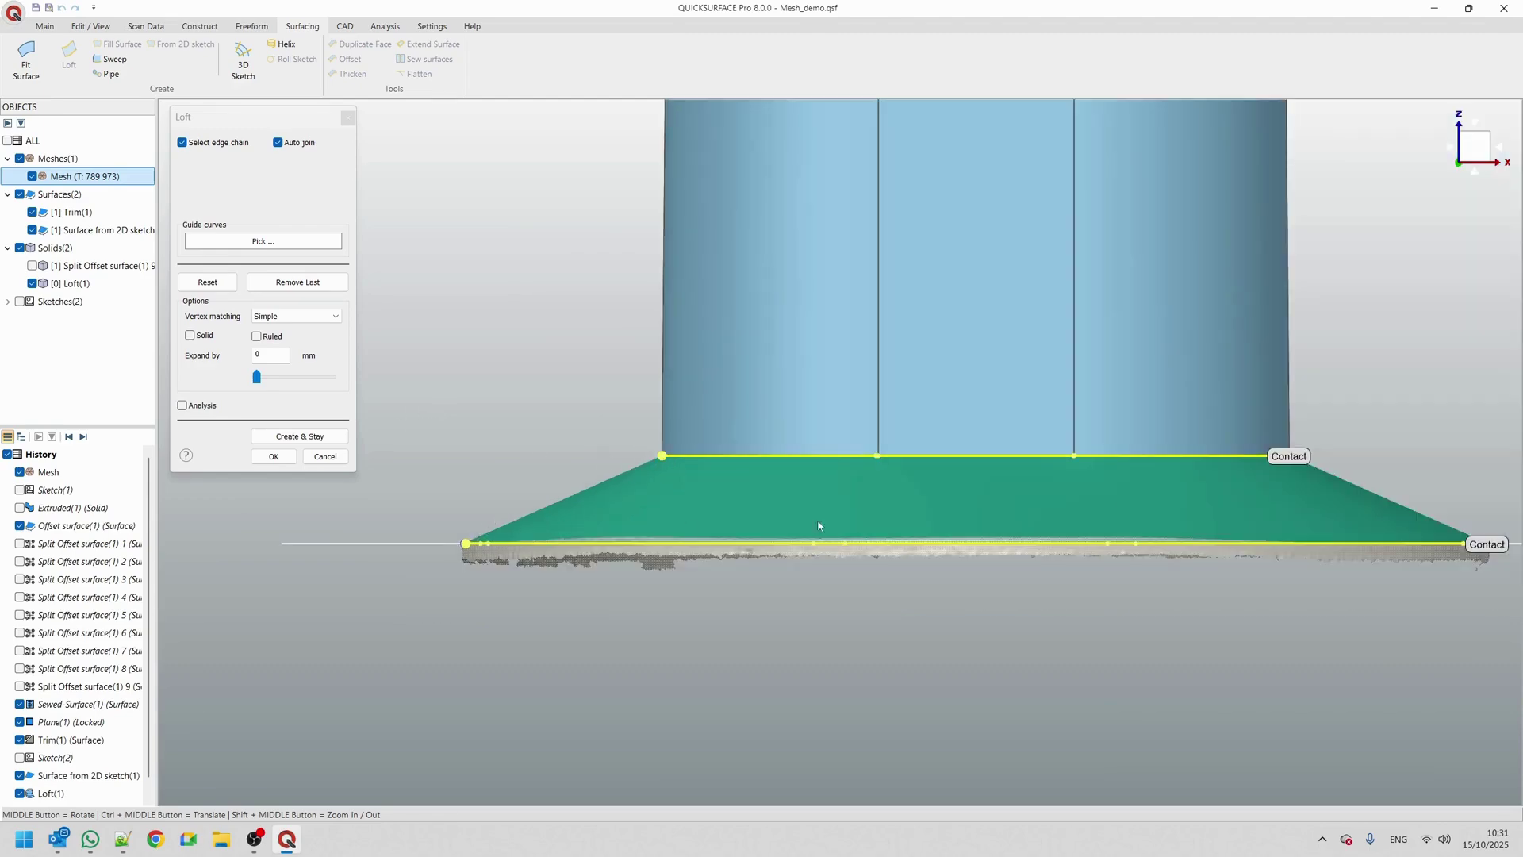
# Change the loft's condition at the wall's lower edge from Contact to Tangent
pyautogui.scroll(2, 1440, 508)
pyautogui.click(1217, 434)
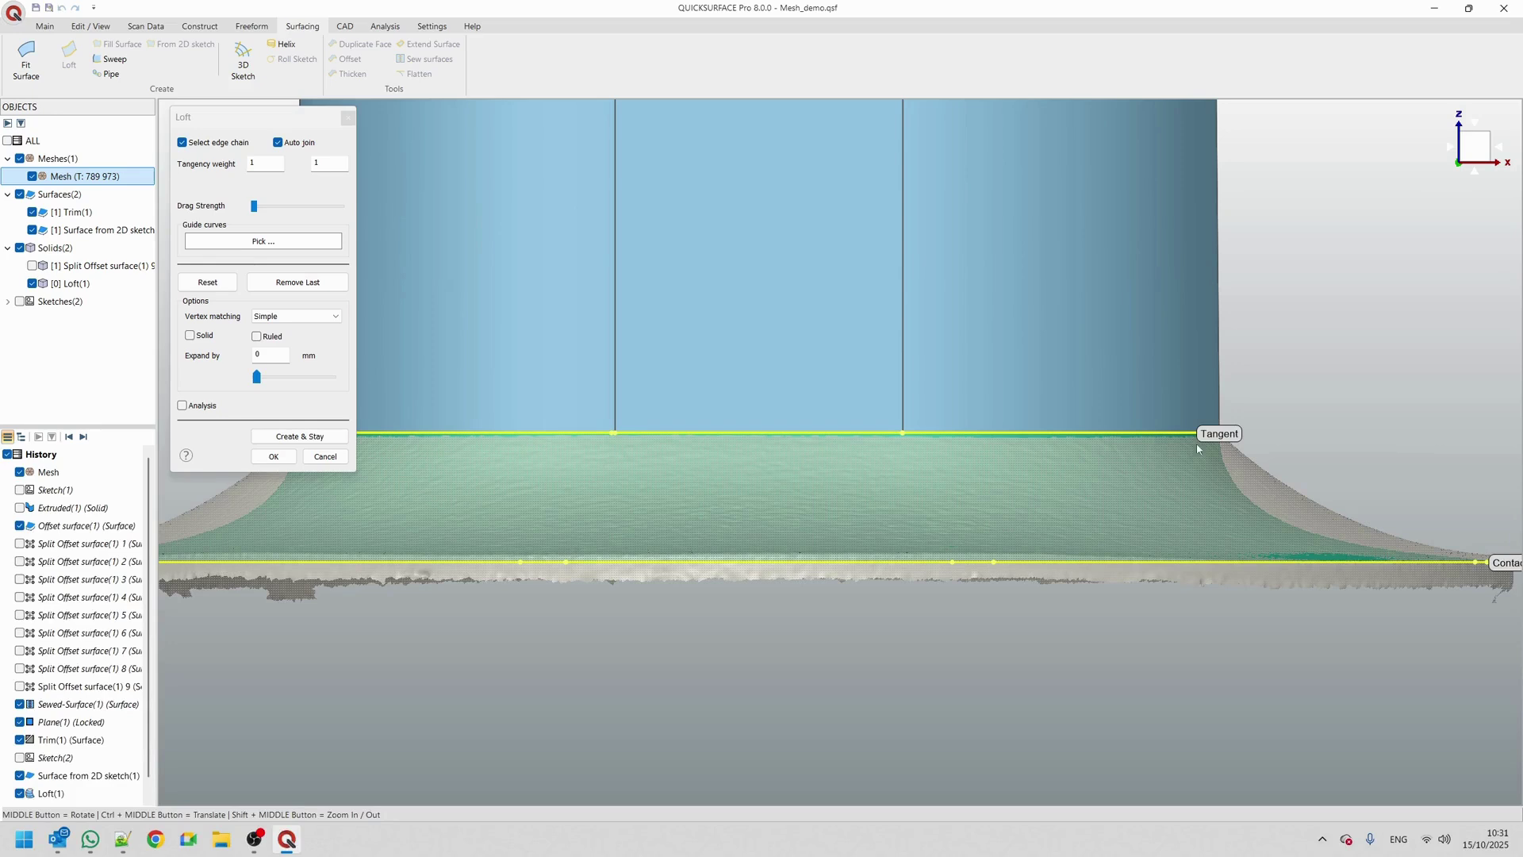
pyautogui.scroll(-2, 787, 342)
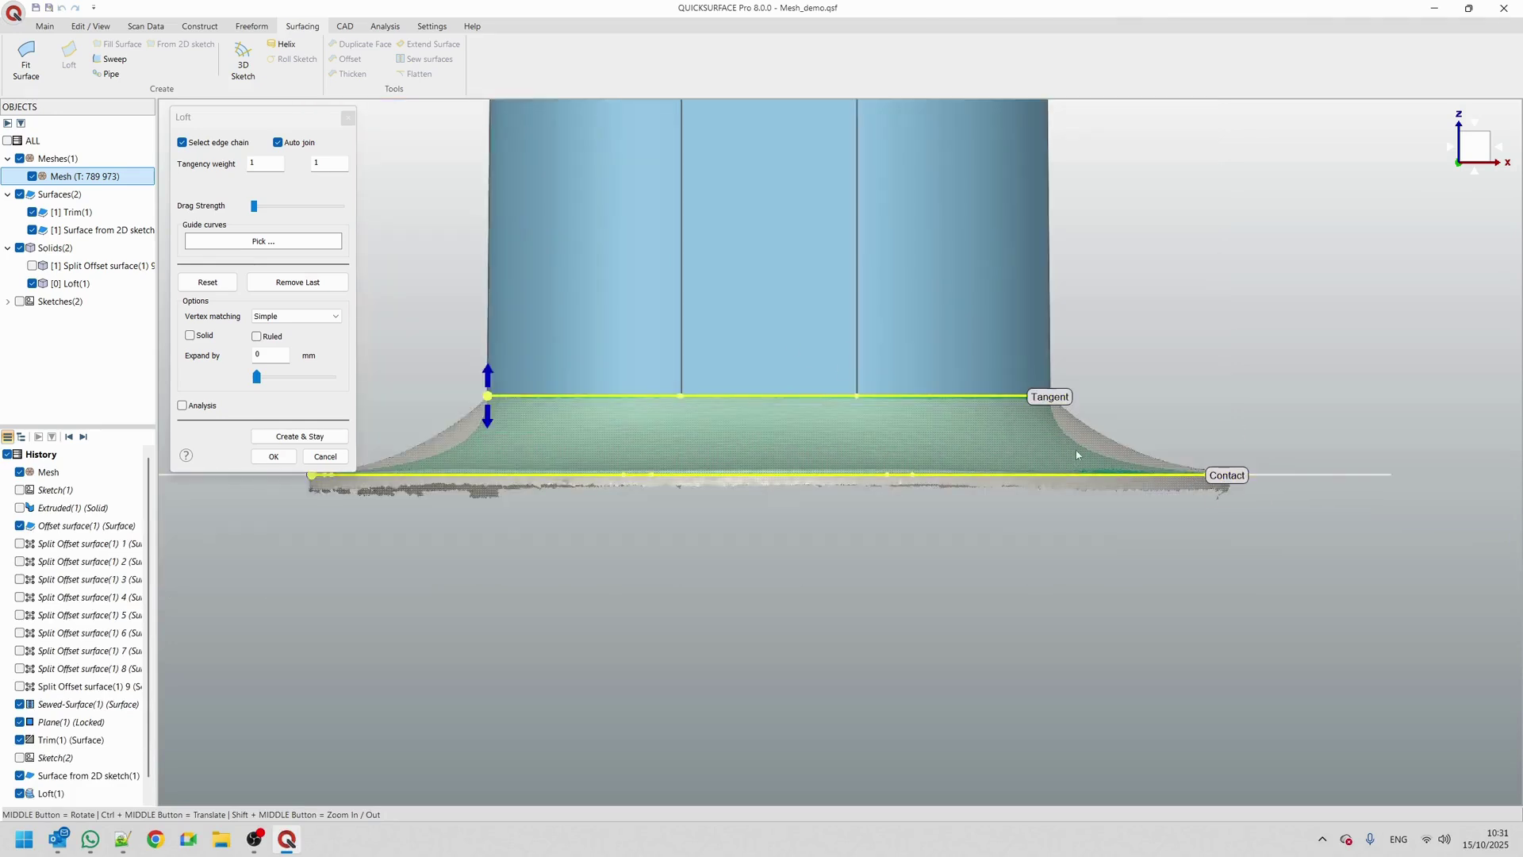
pyautogui.scroll(3, 1126, 449)
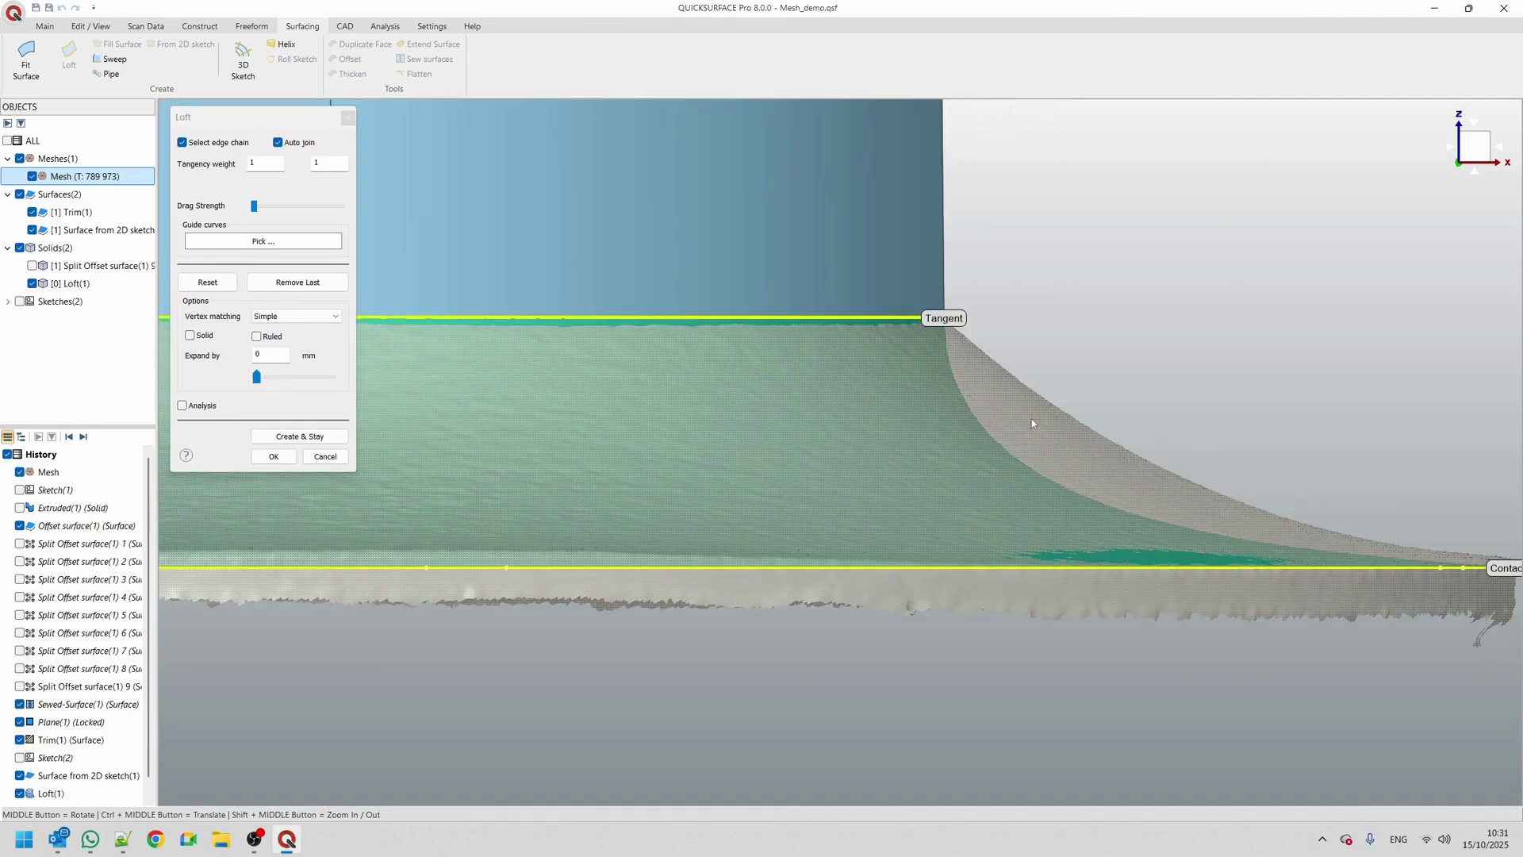
pyautogui.click(952, 320)
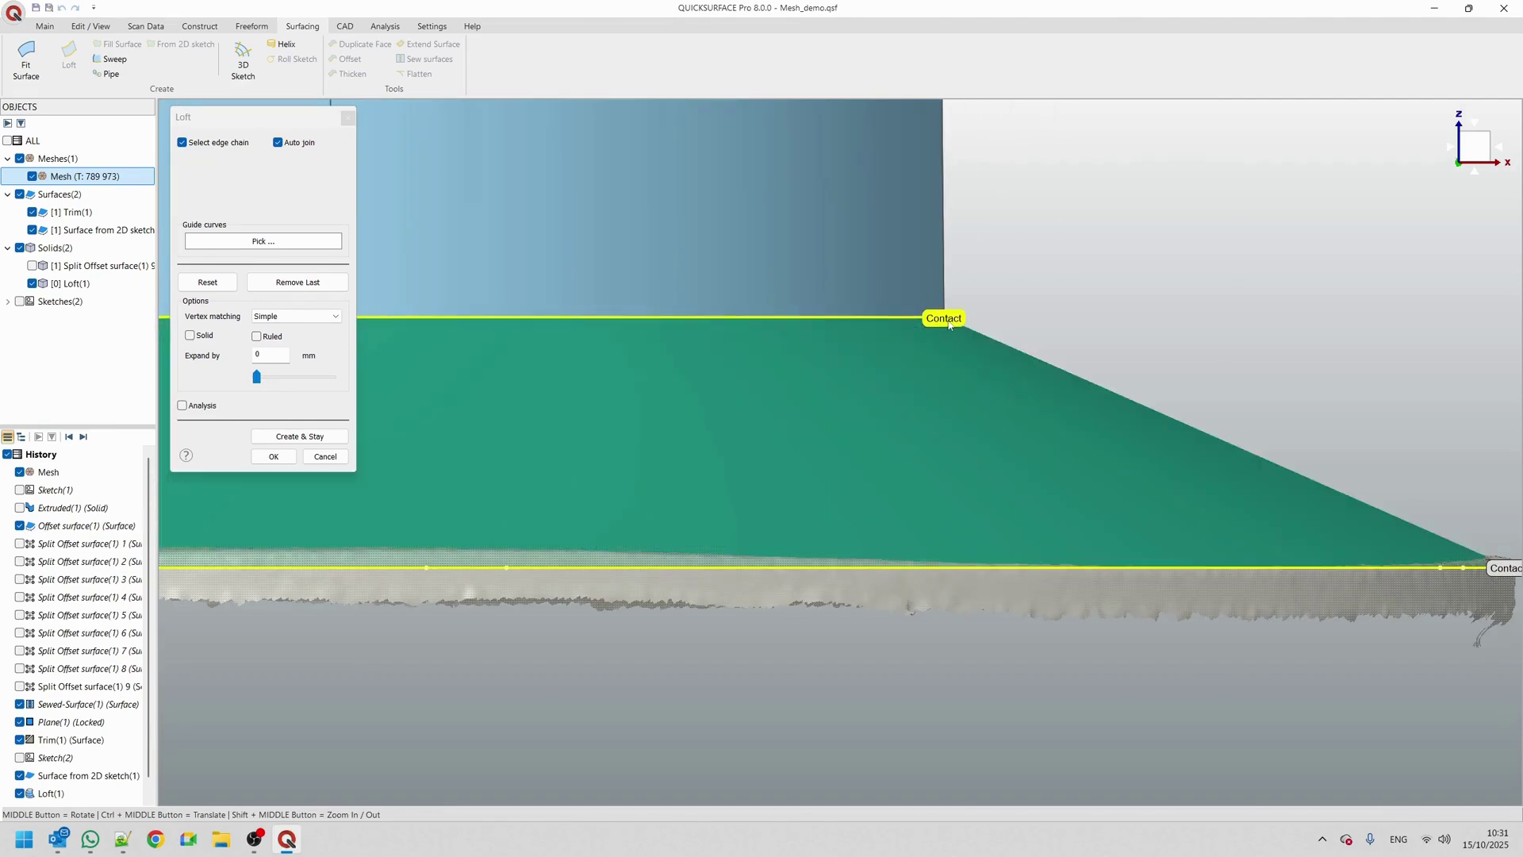
pyautogui.click(944, 319)
pyautogui.scroll(-2, 1031, 369)
pyautogui.scroll(-2, 1036, 370)
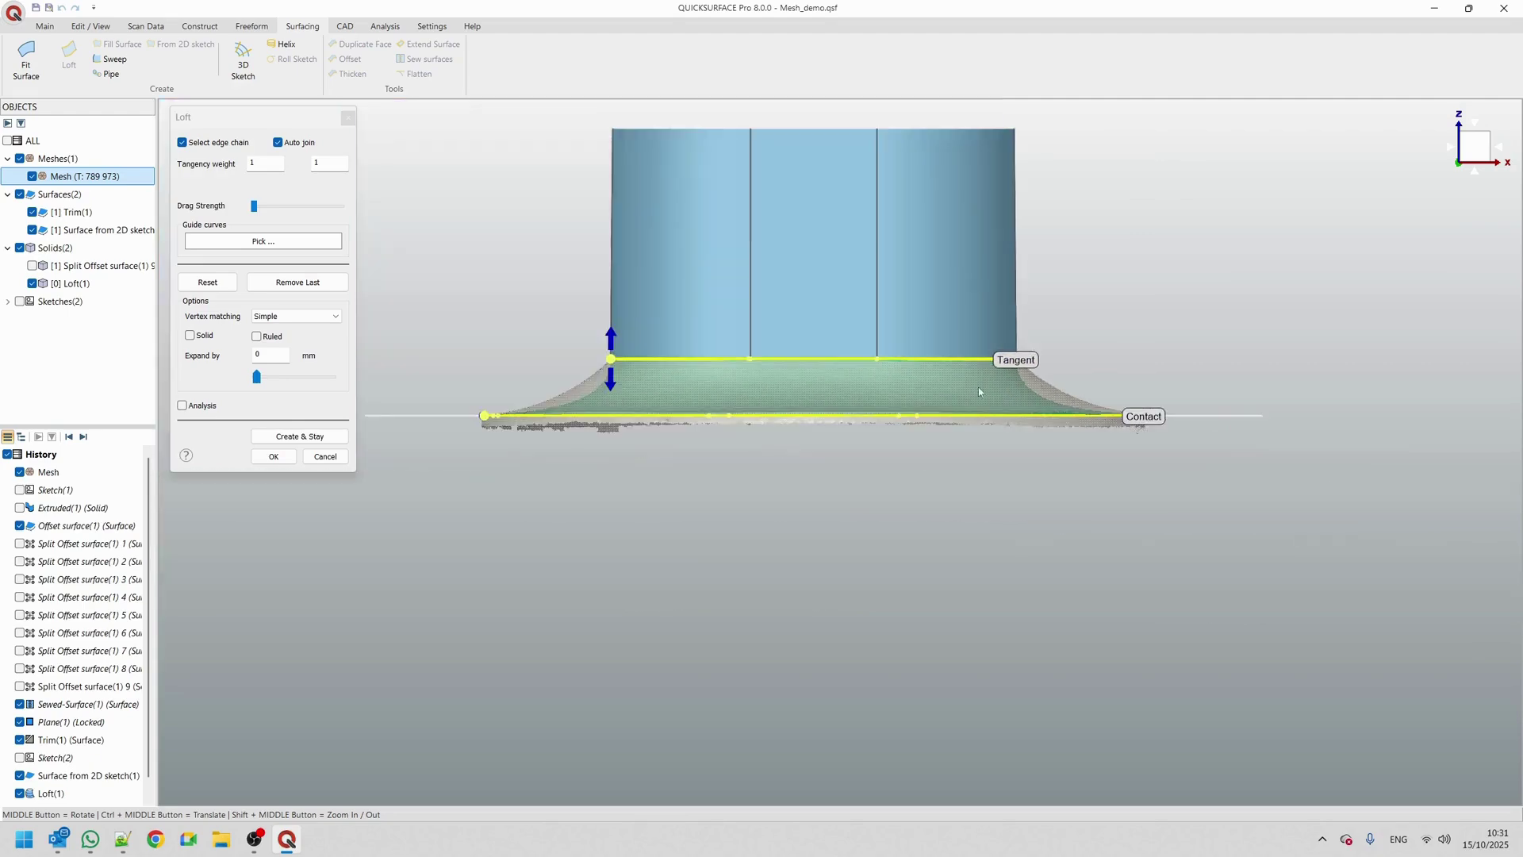
# Lower the wall edge's tangency weight to 0.55 and make the loft tangent at the ring edge
pyautogui.scroll(2, 530, 408)
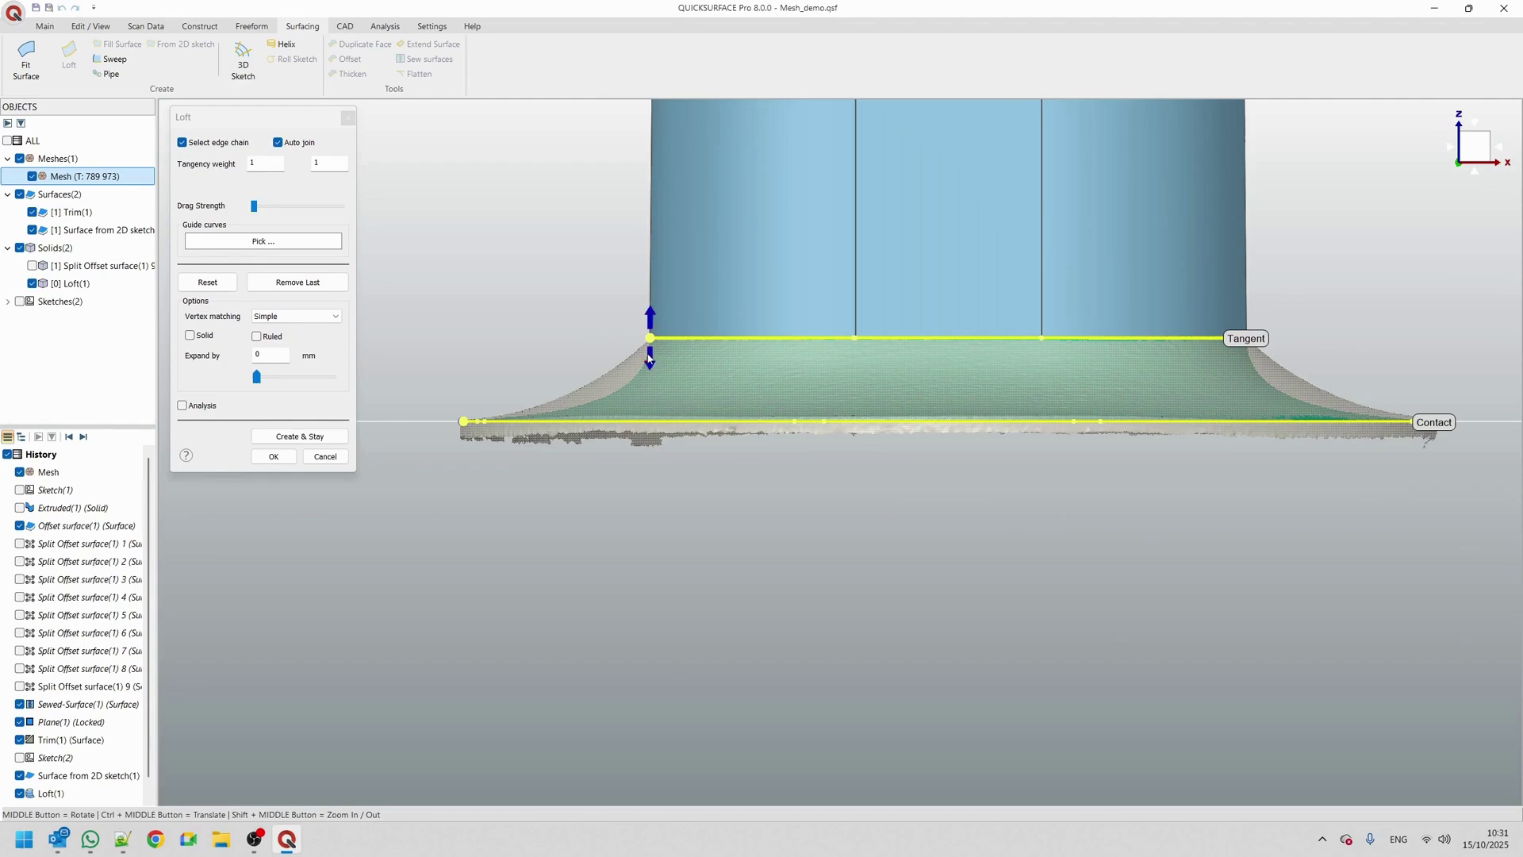
pyautogui.scroll(2, 511, 402)
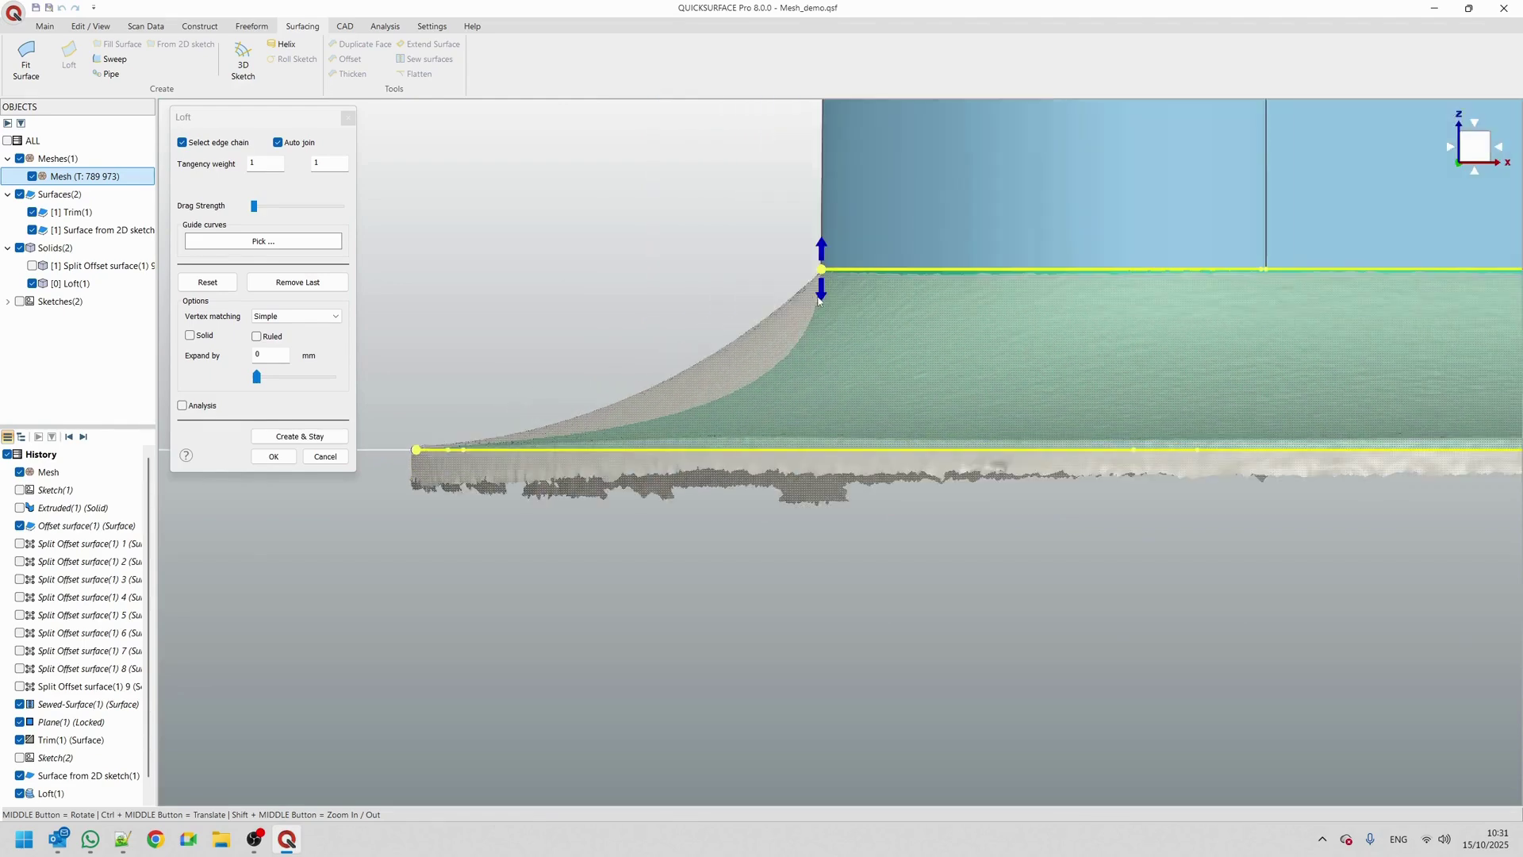
pyautogui.moveTo(821, 299); pyautogui.dragTo(822, 255)
pyautogui.scroll(-3, 532, 320)
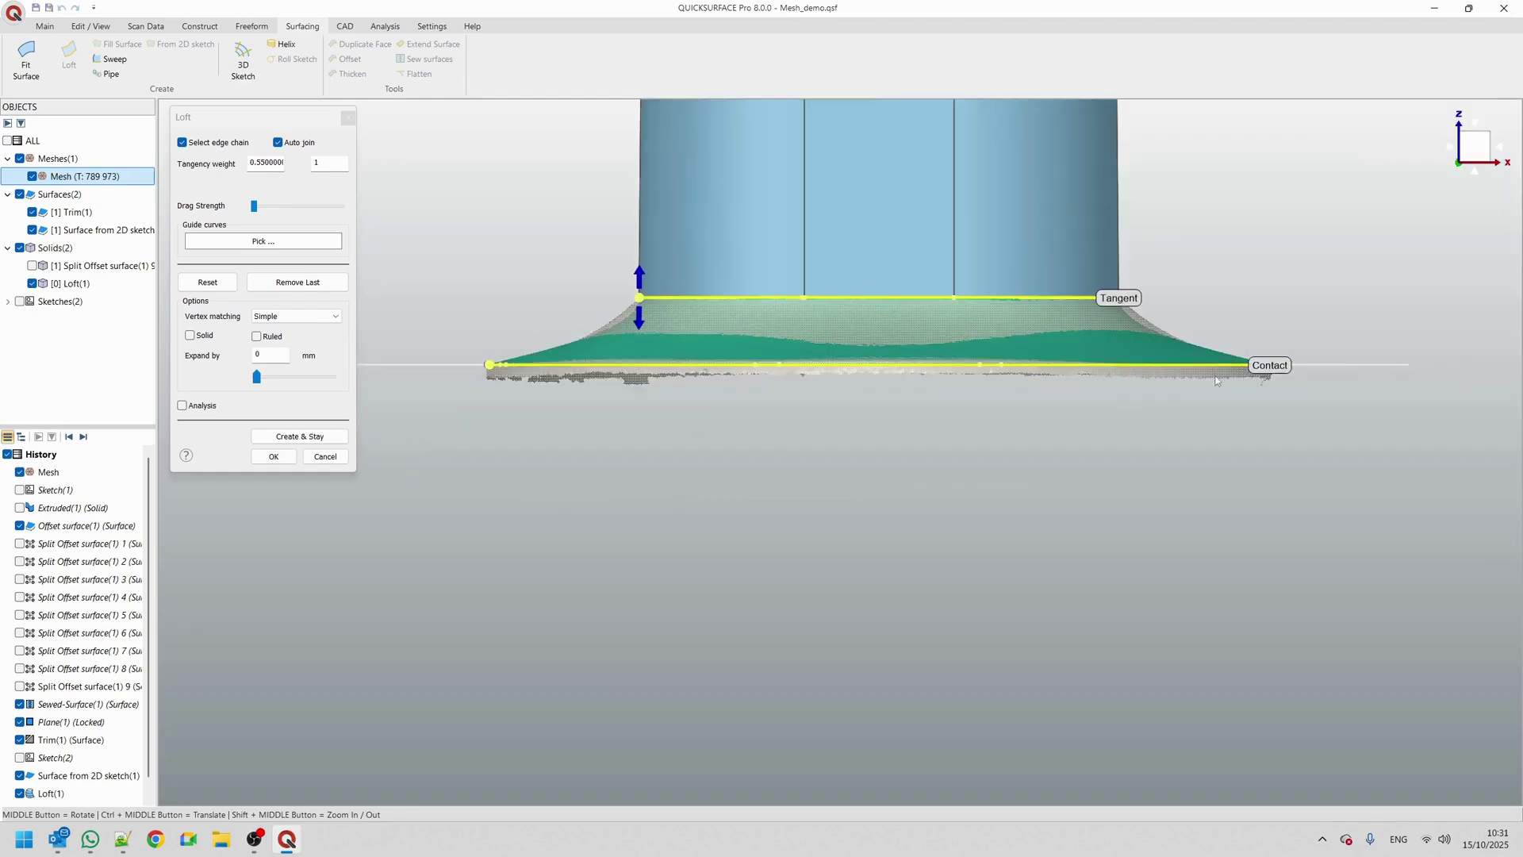
pyautogui.click(1269, 366)
pyautogui.scroll(3, 437, 383)
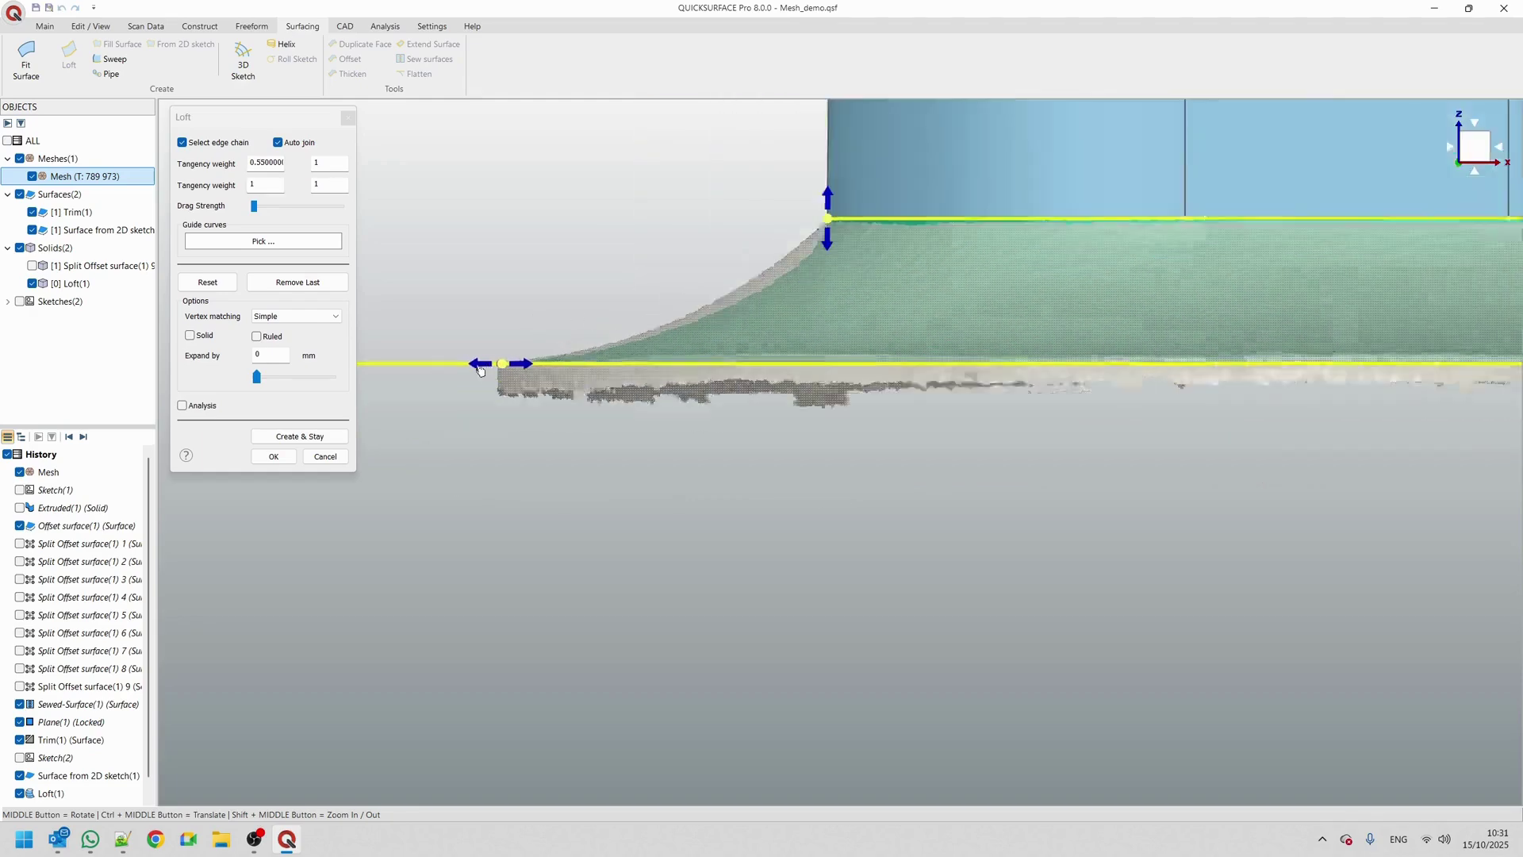
# Fine-tune the wall edge's tangency weight to 0.328 with a slightly raised drag strength, and create the loft
pyautogui.moveTo(992, 166); pyautogui.dragTo(997, 170)
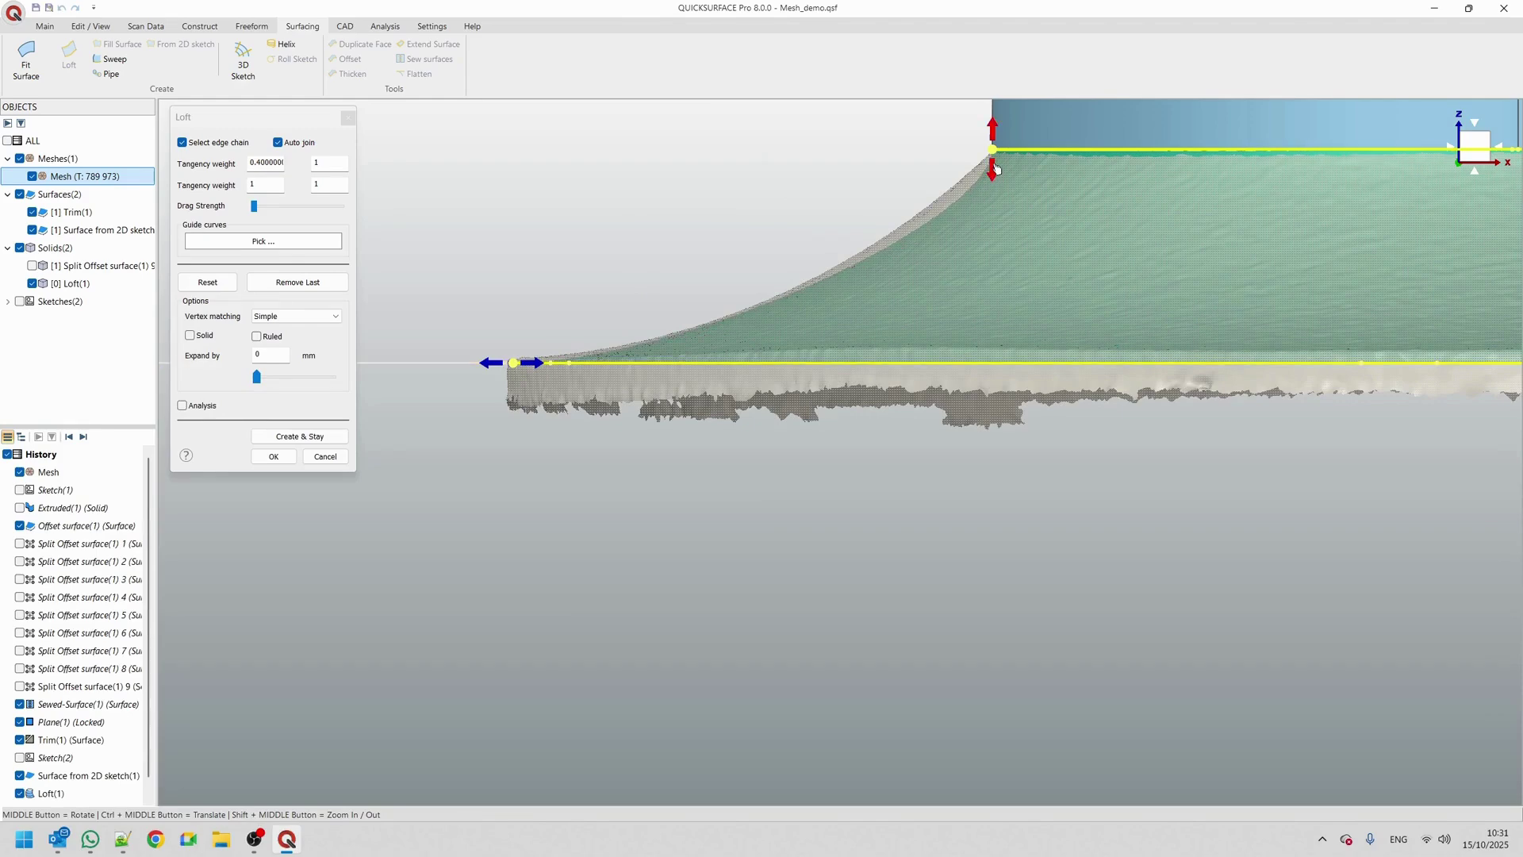
pyautogui.moveTo(254, 207); pyautogui.dragTo(276, 206)
pyautogui.moveTo(992, 172); pyautogui.dragTo(991, 175)
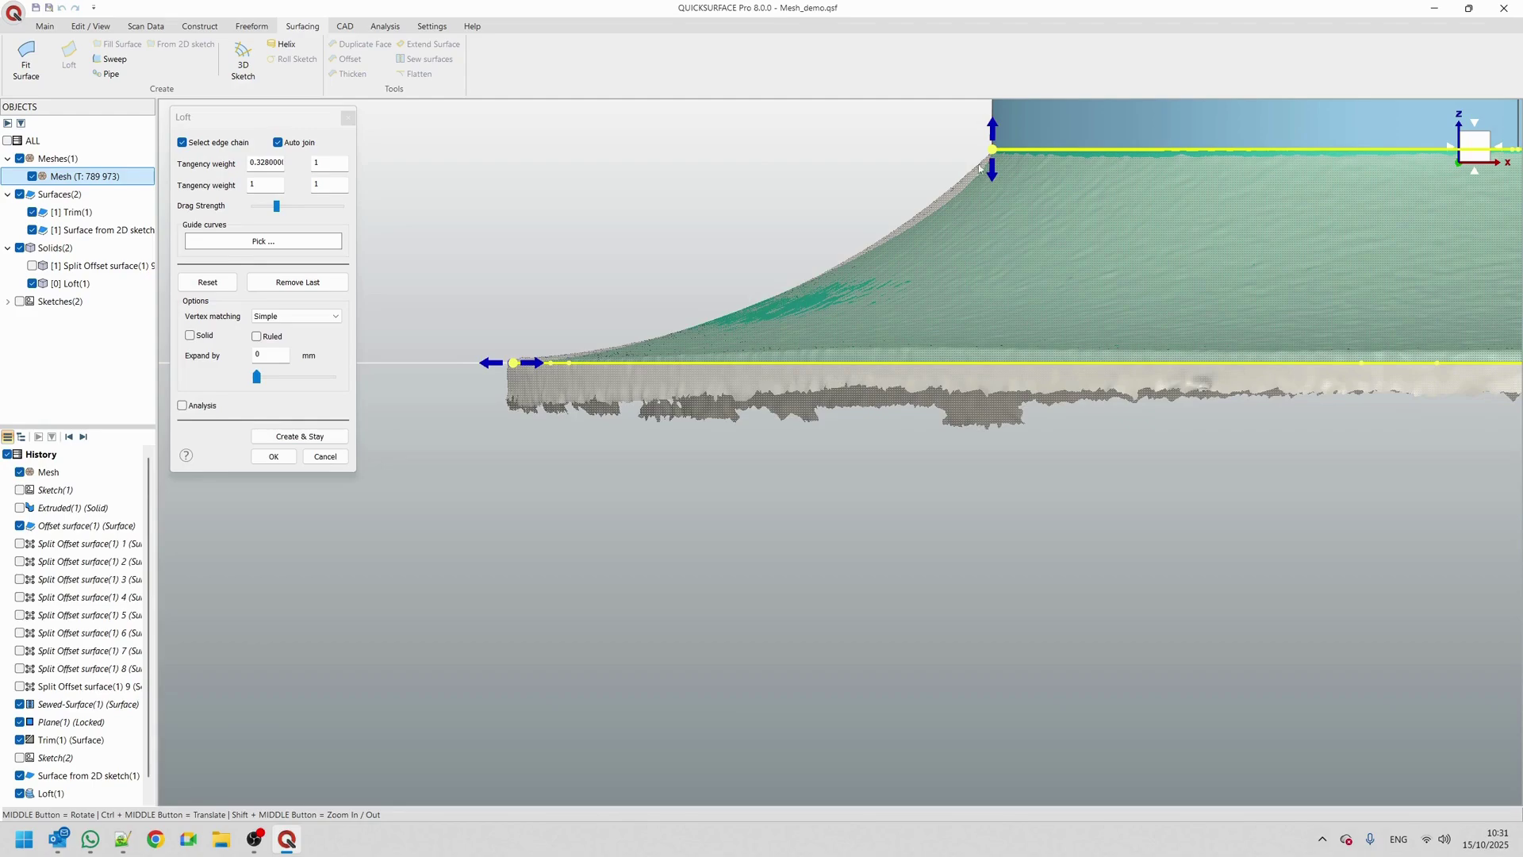
pyautogui.moveTo(277, 207); pyautogui.dragTo(262, 210)
pyautogui.scroll(-5, 523, 267)
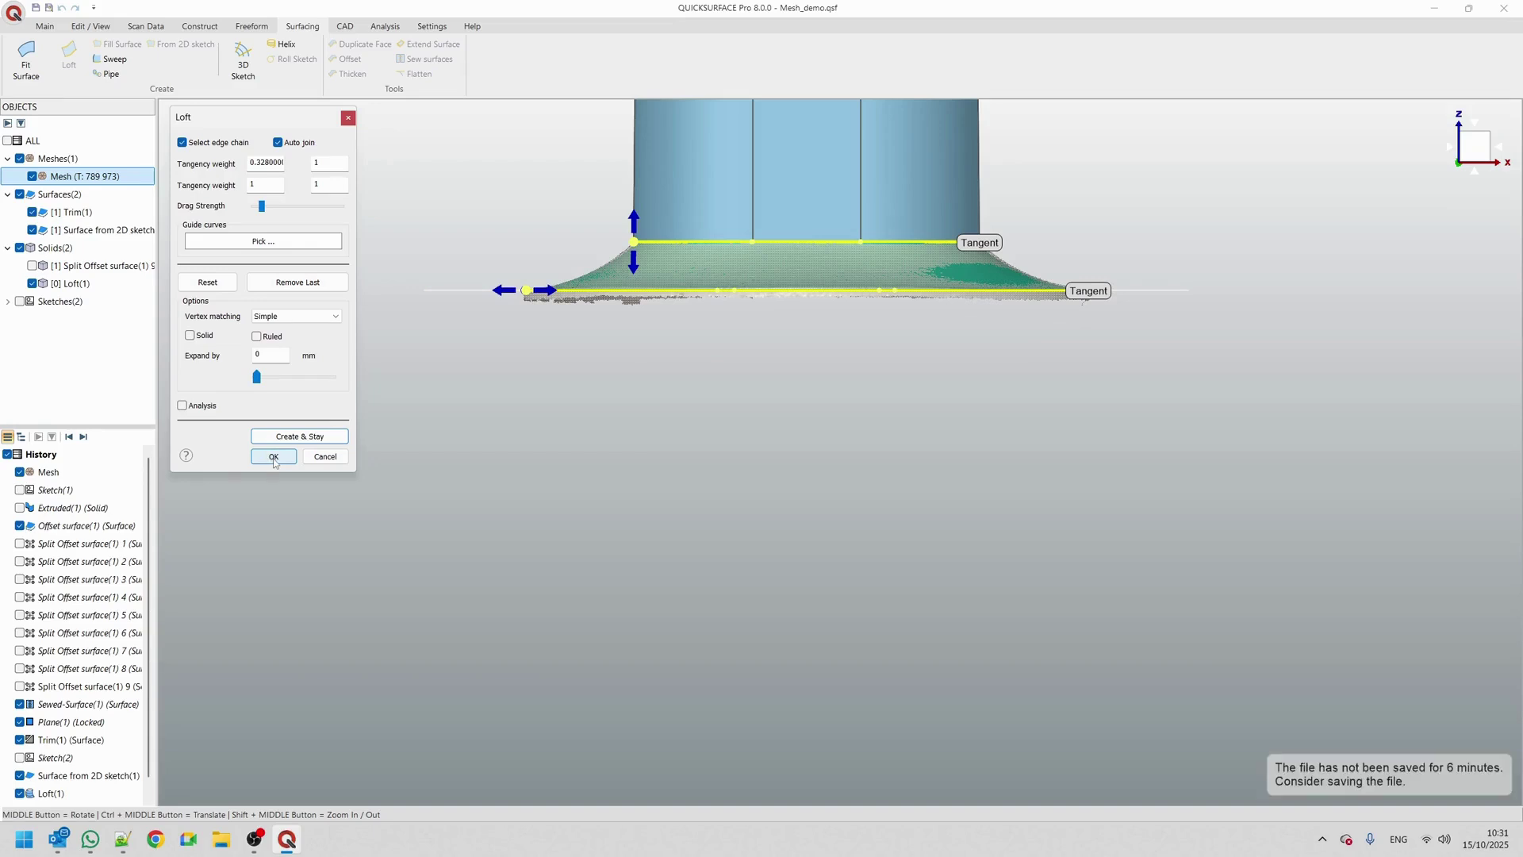
pyautogui.click(273, 457)
# Delete the eight wall faces and the flat ring face from the lofted surface, keeping only the flared flange face
pyautogui.moveTo(715, 400); pyautogui.dragTo(633, 341, button='middle')
pyautogui.scroll(-3, 790, 463)
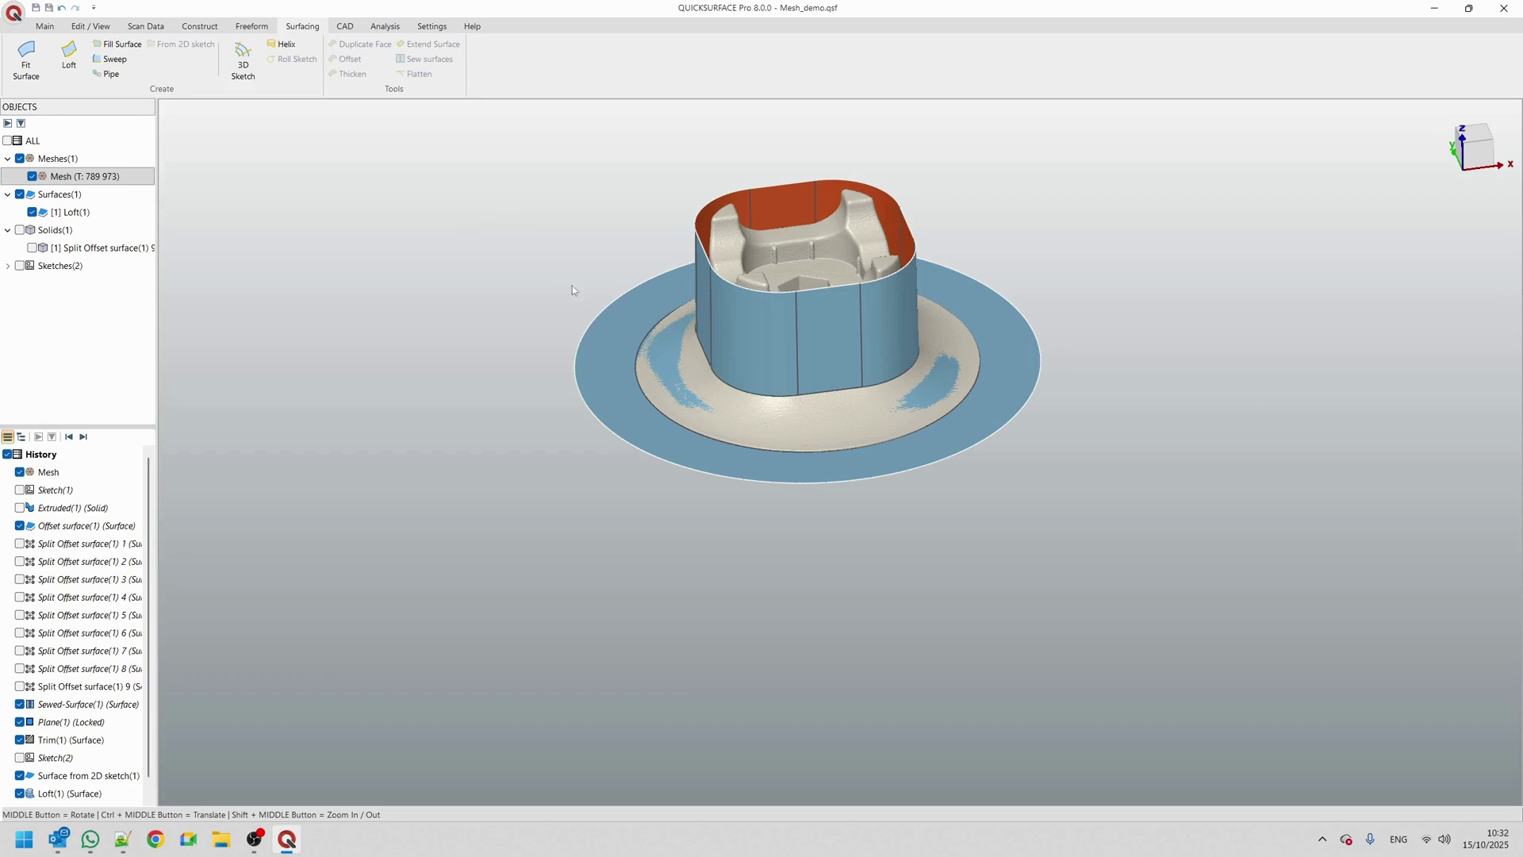
pyautogui.click(598, 335)
pyautogui.click(345, 26)
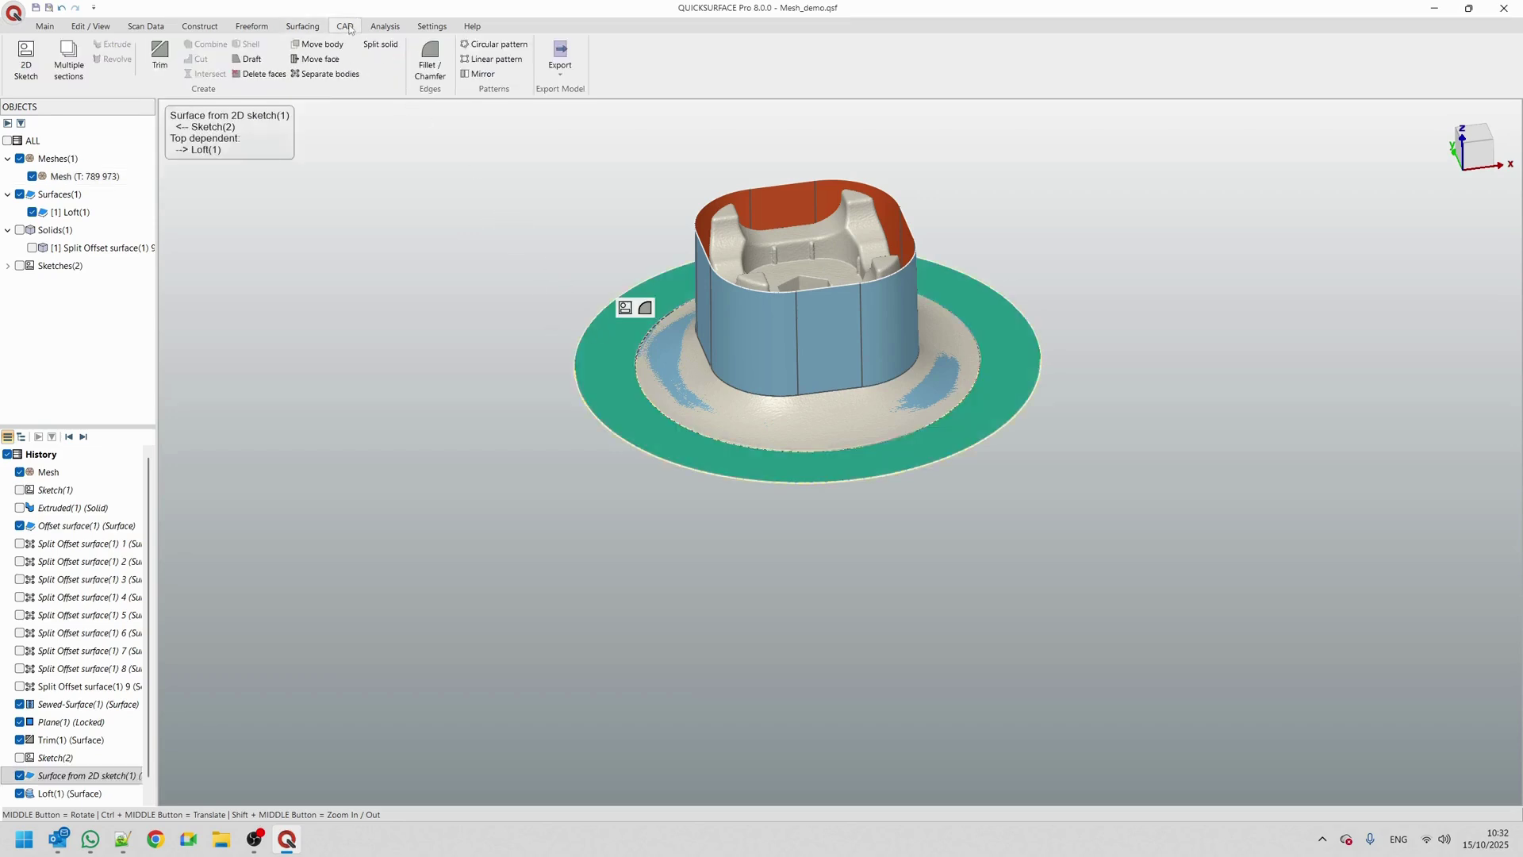
pyautogui.click(265, 74)
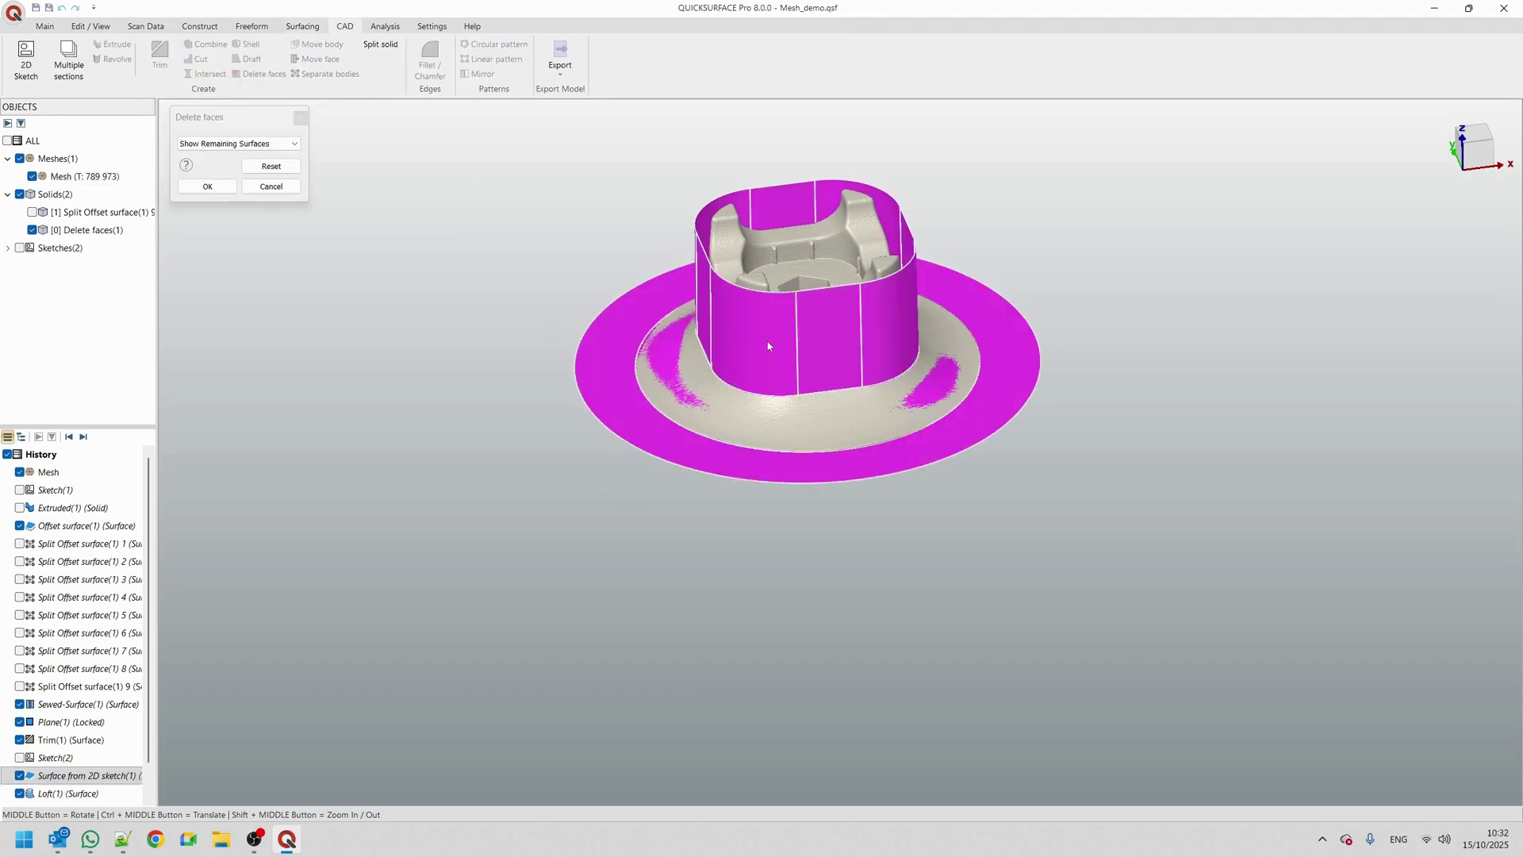
pyautogui.click(768, 346)
pyautogui.click(704, 310)
pyautogui.click(726, 238)
pyautogui.click(782, 203)
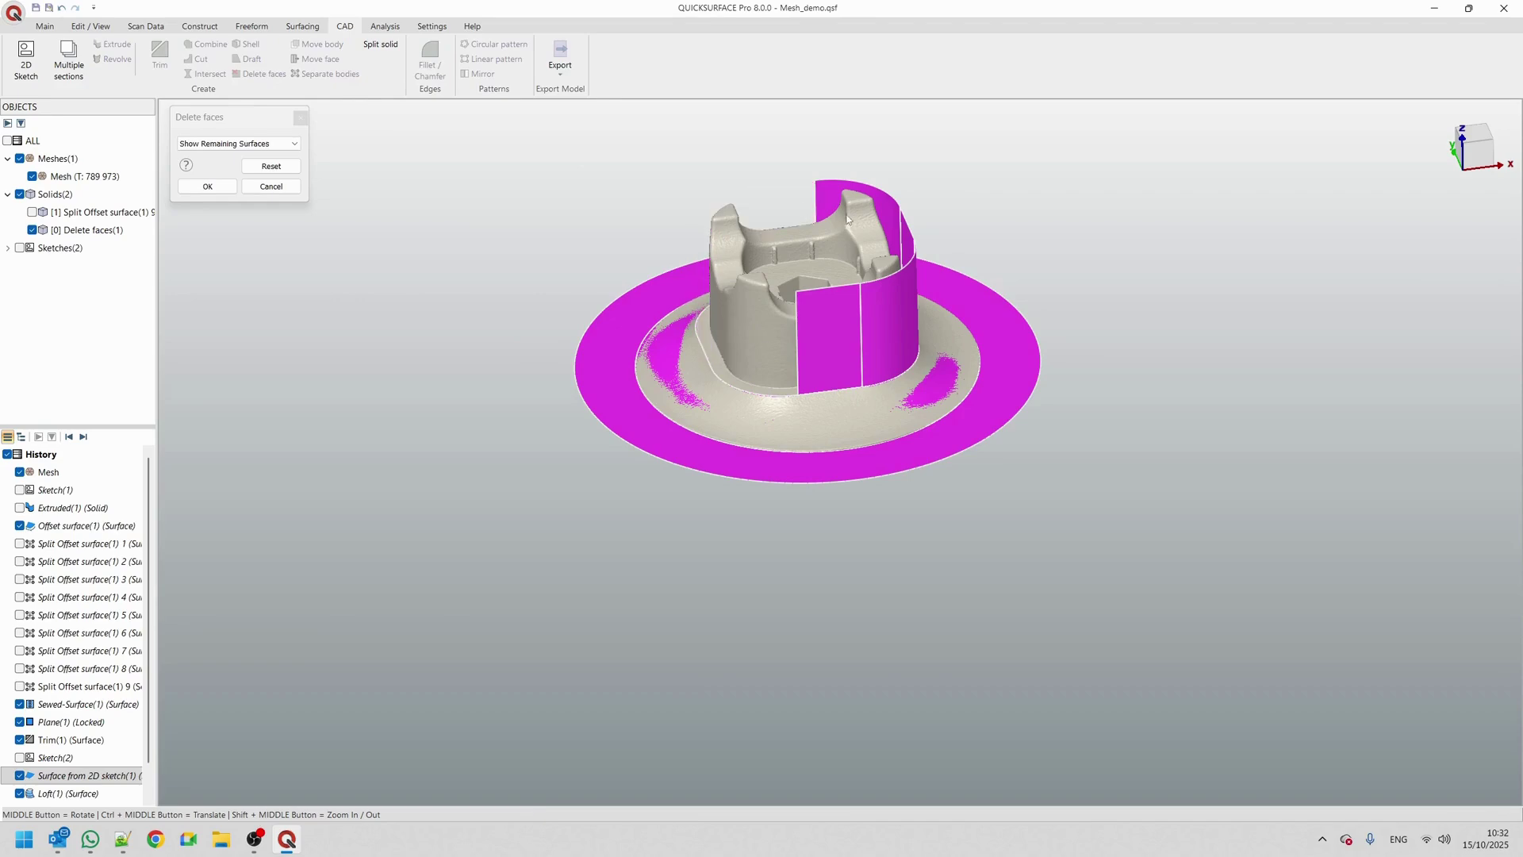
pyautogui.click(847, 220)
pyautogui.click(899, 276)
pyautogui.click(910, 260)
pyautogui.click(827, 340)
pyautogui.click(962, 439)
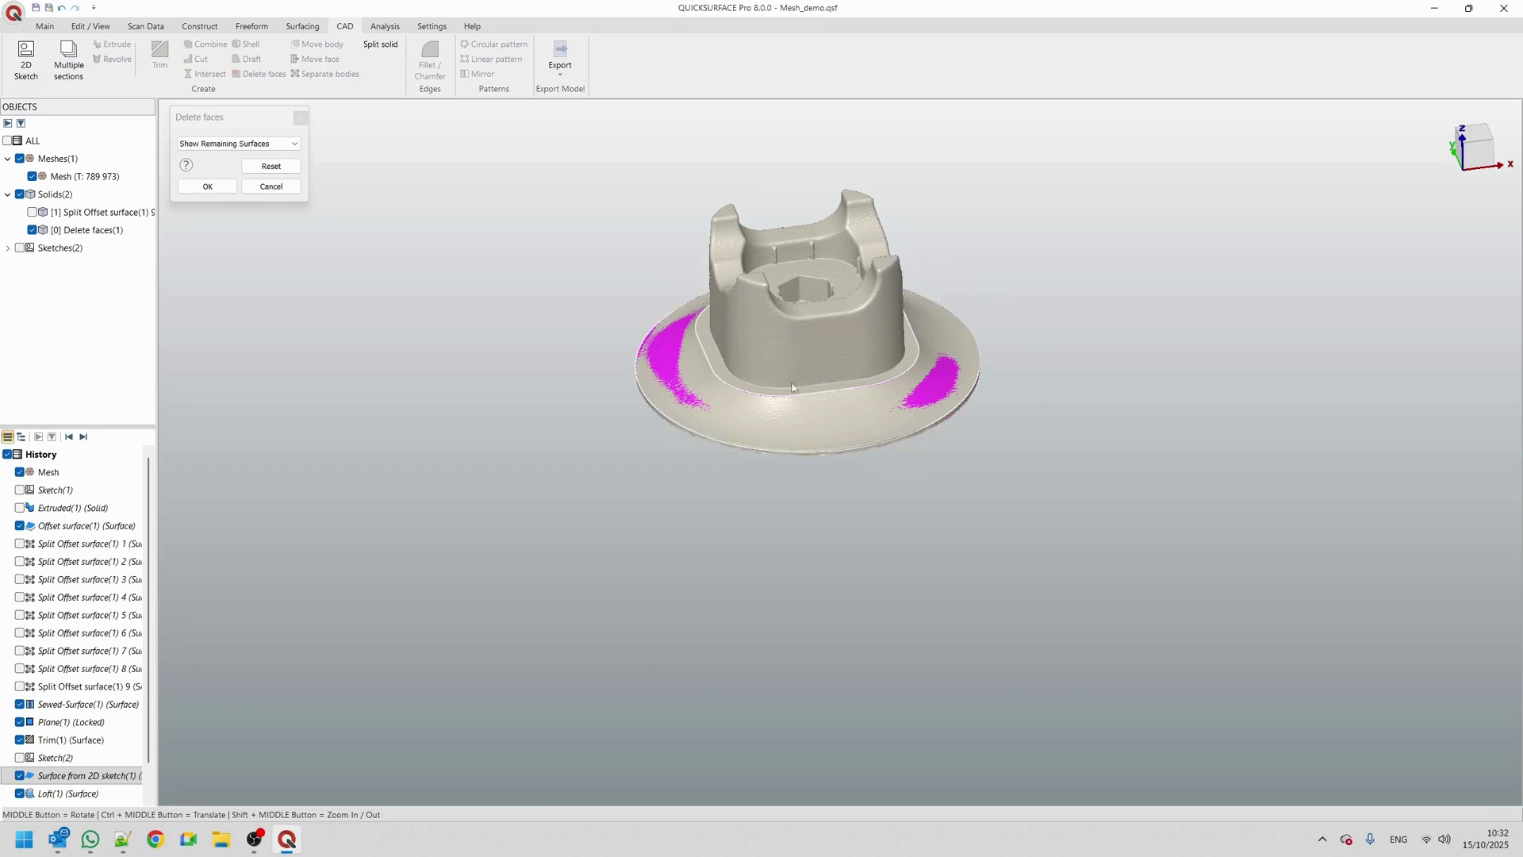
pyautogui.click(208, 187)
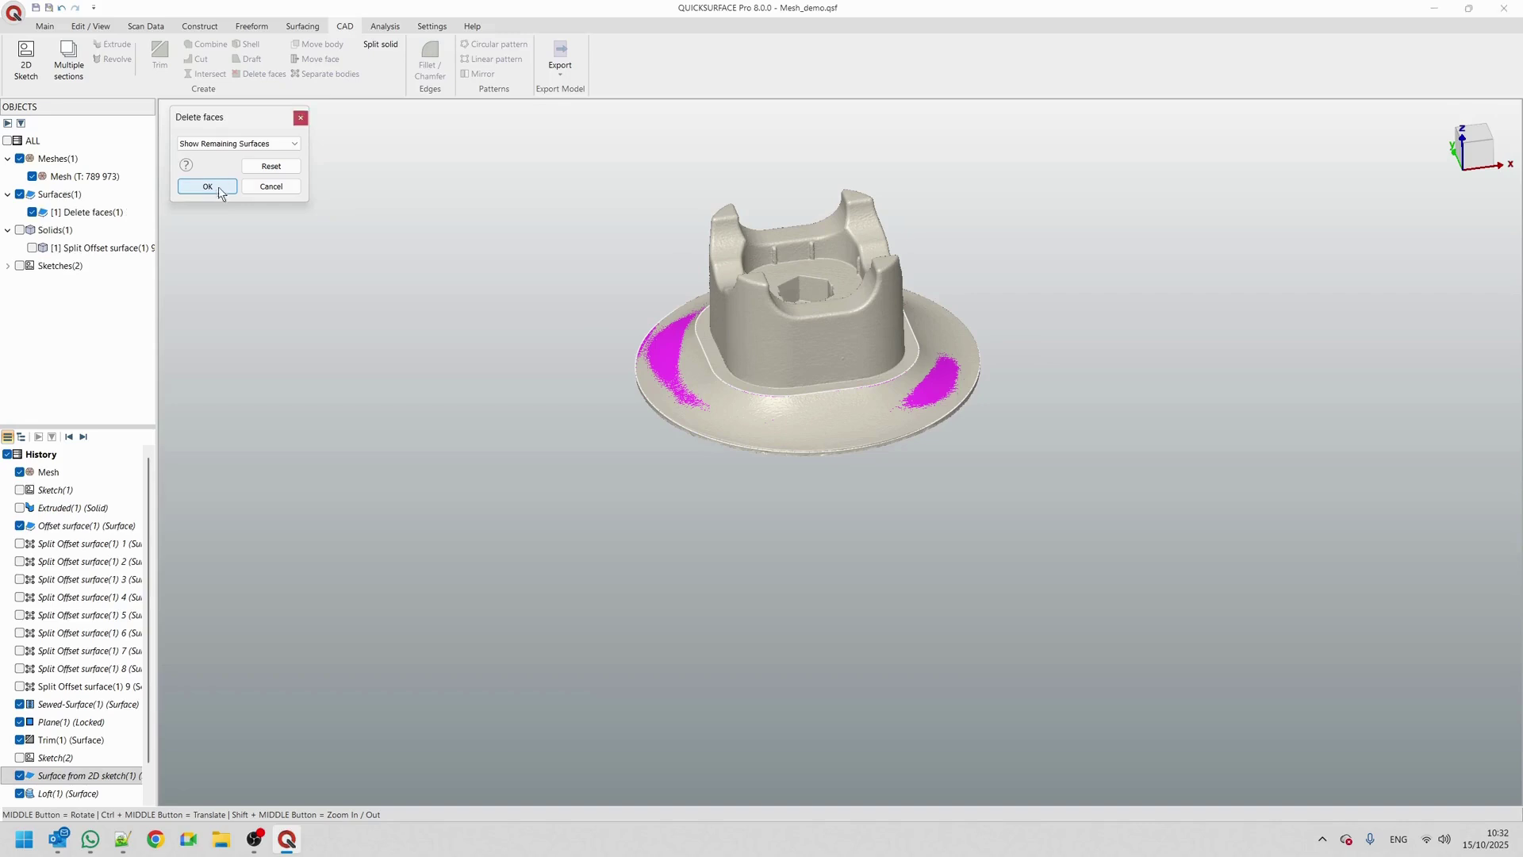
# Hide the scan mesh and fill the flange's inner opening with a Fill Surface bounded by its inner edge chain
pyautogui.click(32, 176)
pyautogui.moveTo(786, 476); pyautogui.dragTo(822, 319, button='middle')
pyautogui.scroll(2, 822, 319)
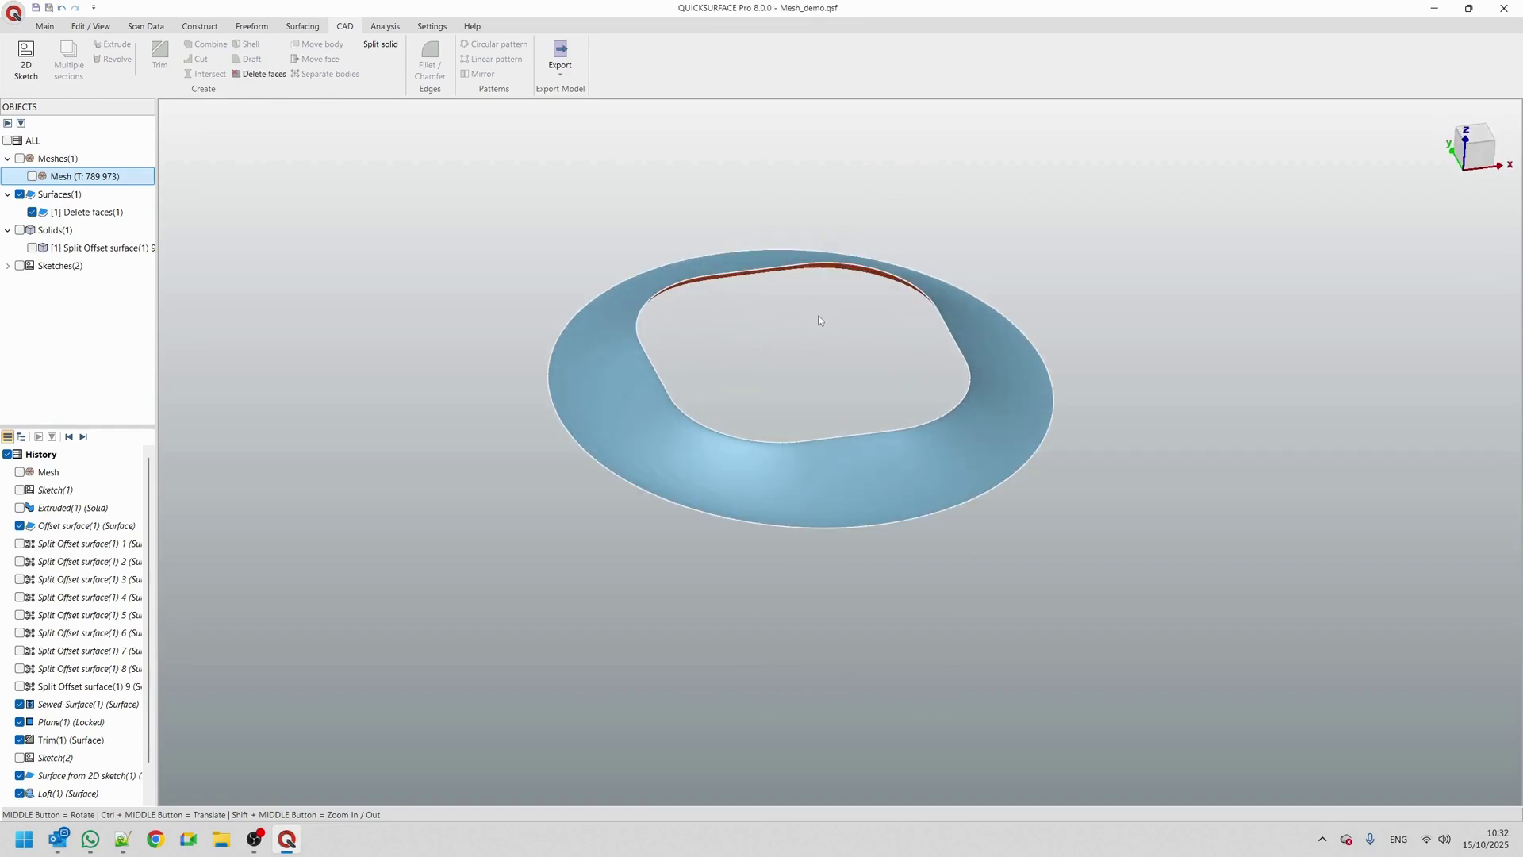
pyautogui.click(653, 300)
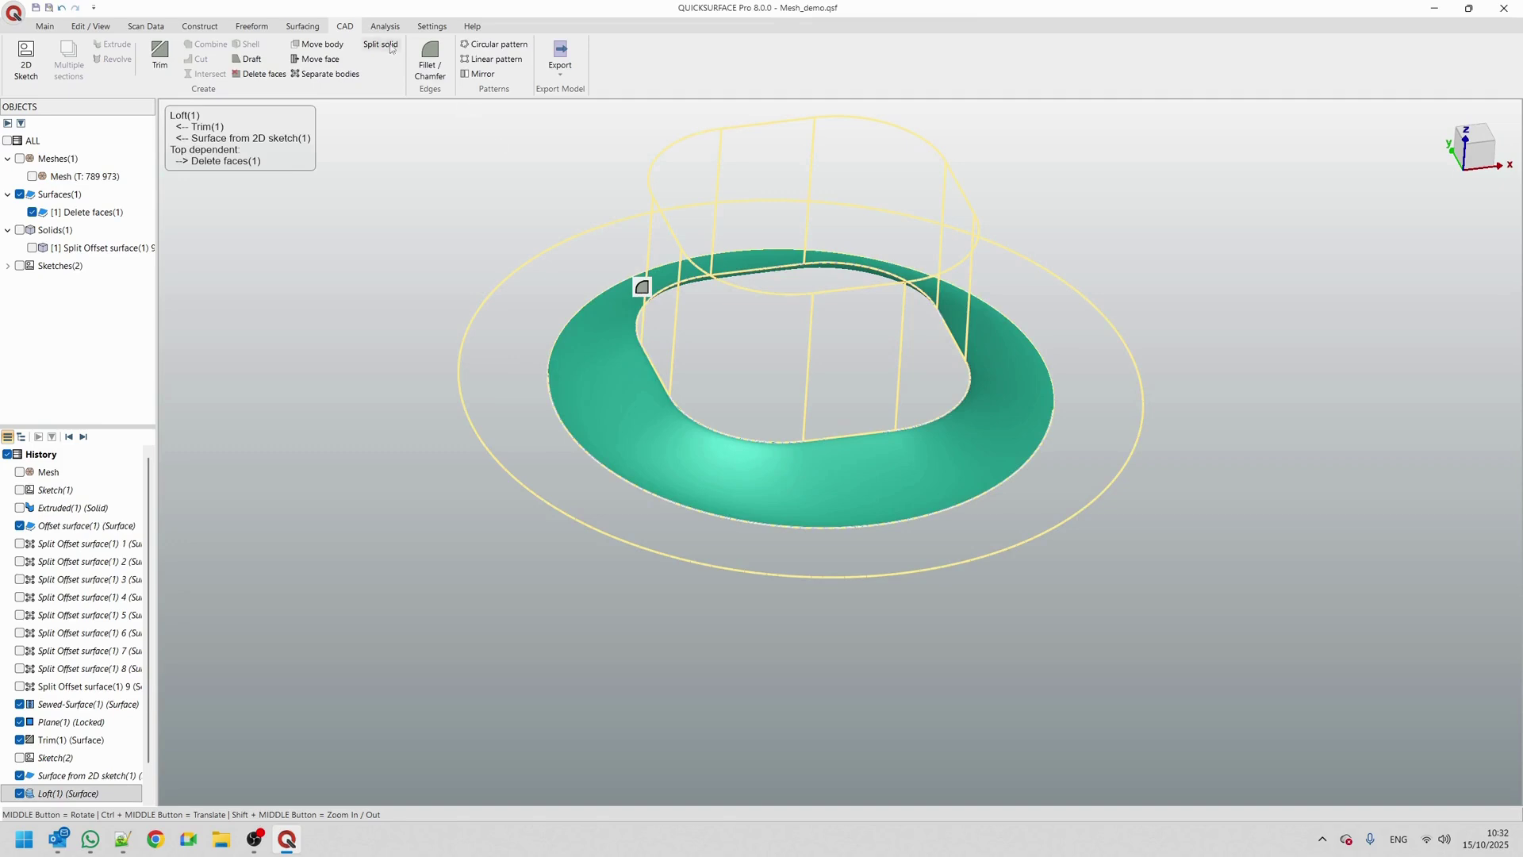
pyautogui.click(295, 29)
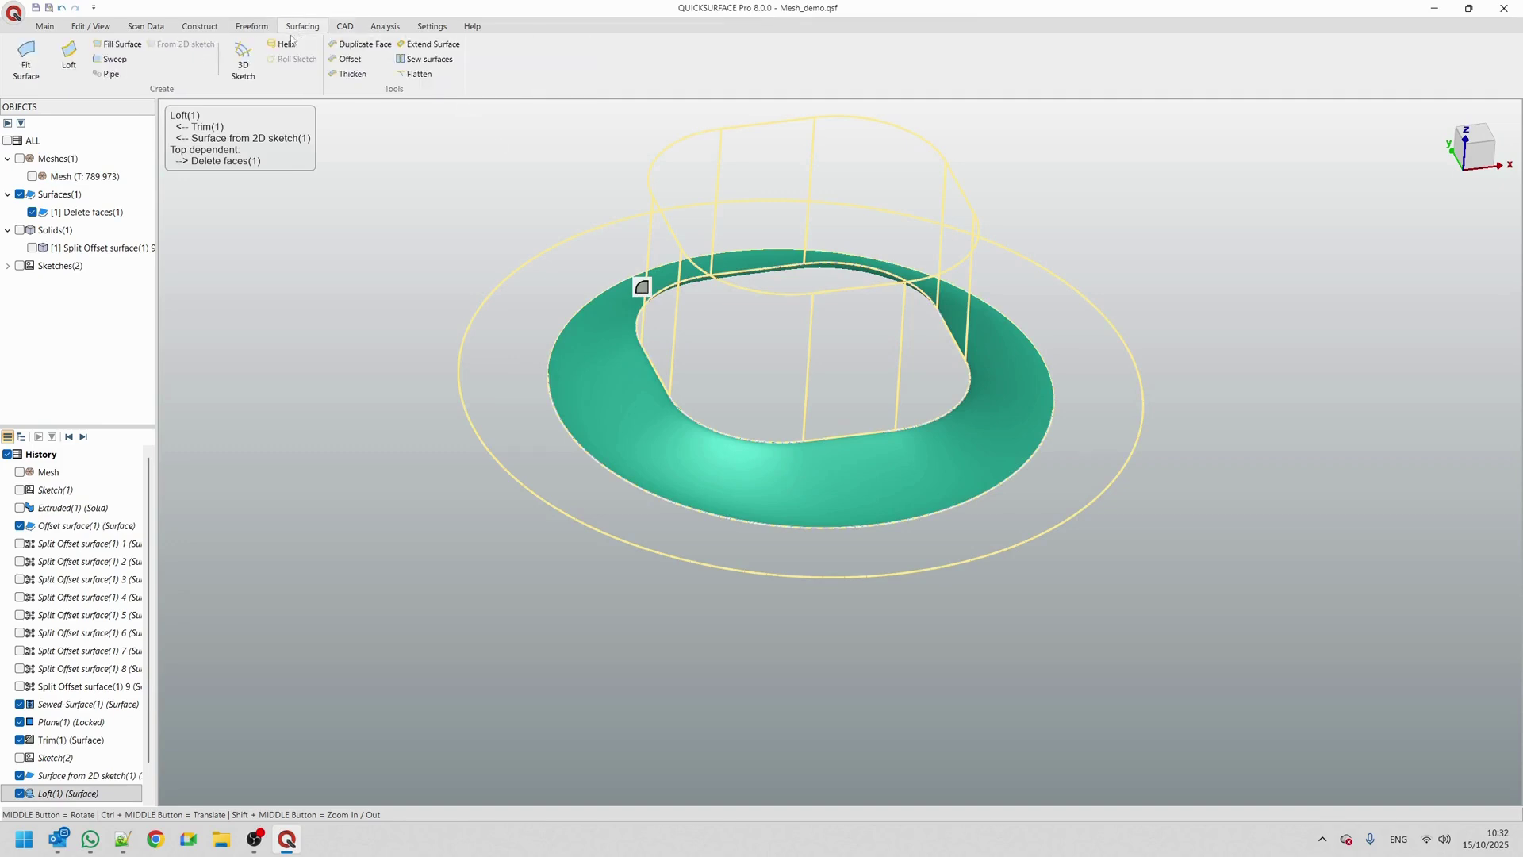
pyautogui.click(119, 44)
pyautogui.moveTo(824, 442); pyautogui.dragTo(781, 290, button='middle')
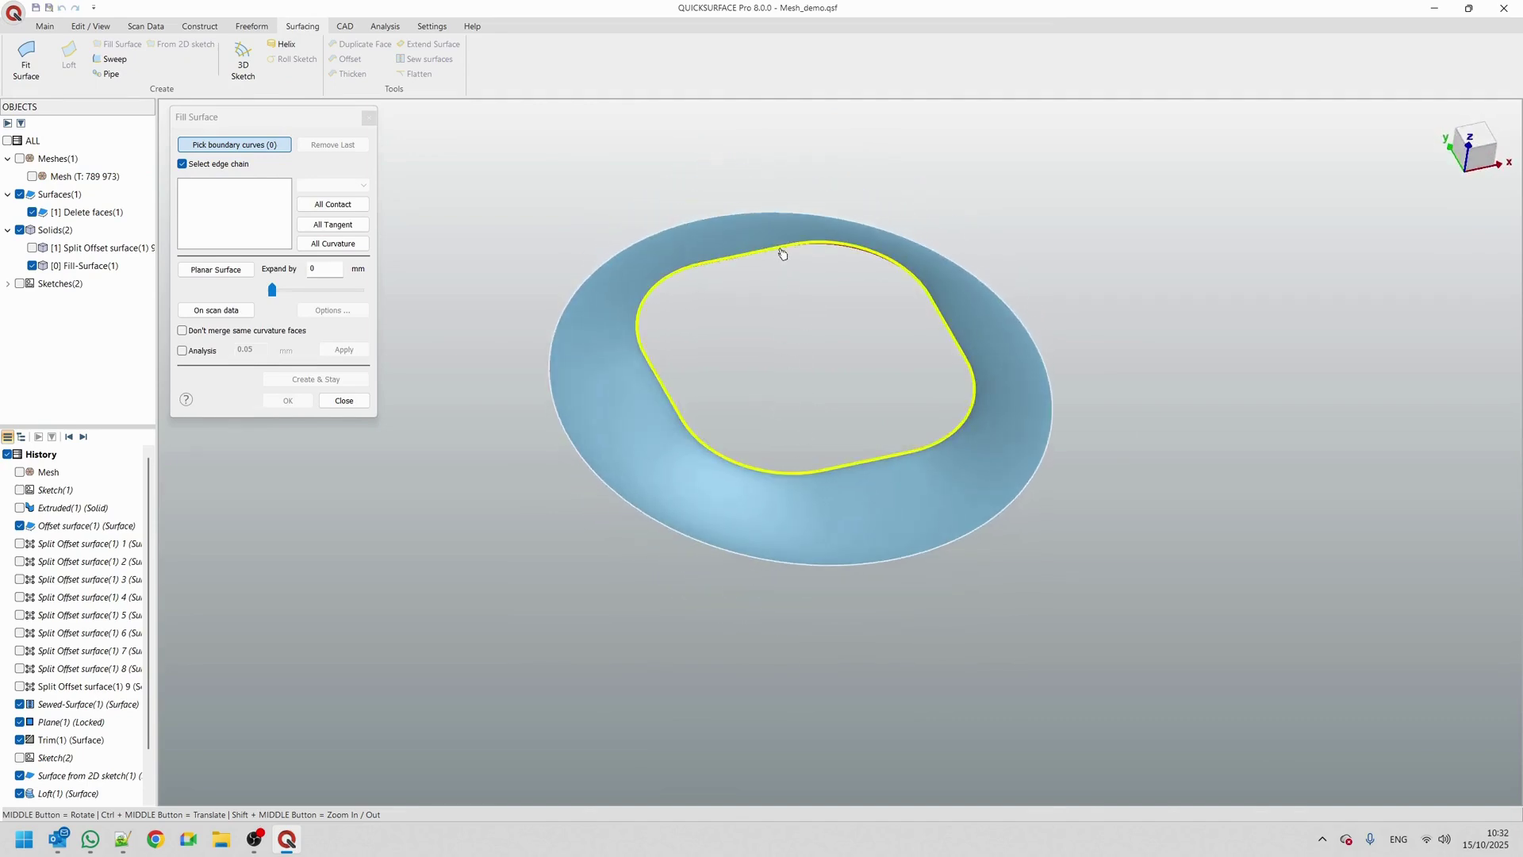
pyautogui.click(782, 246)
pyautogui.moveTo(850, 432); pyautogui.dragTo(816, 301, button='middle')
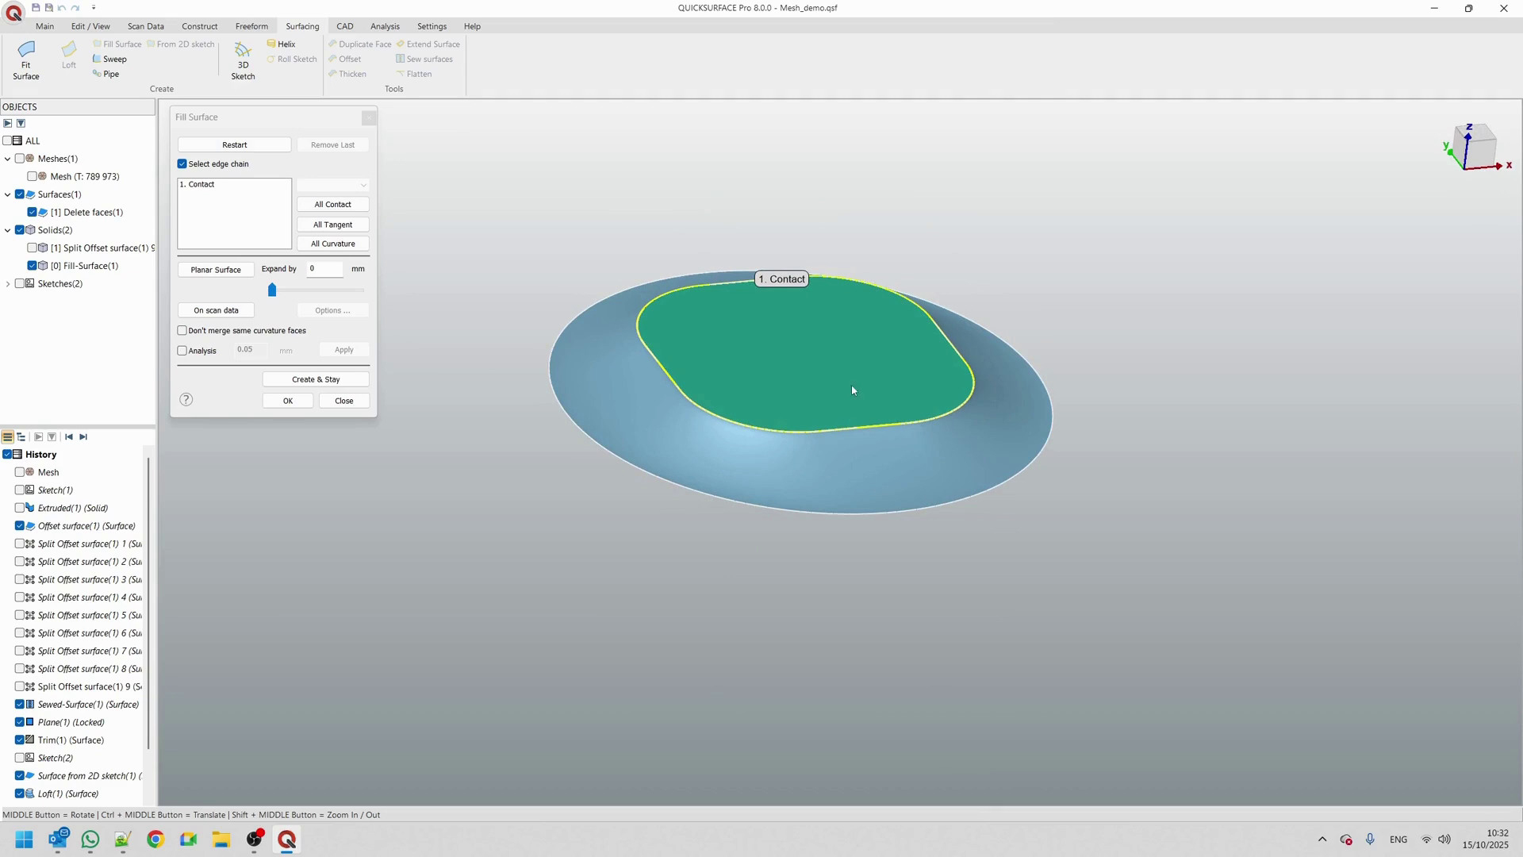
# Try tangent and curvature conditions on the fill surface's boundary, then return it to contact
pyautogui.moveTo(867, 381); pyautogui.dragTo(789, 251, button='middle')
pyautogui.click(334, 227)
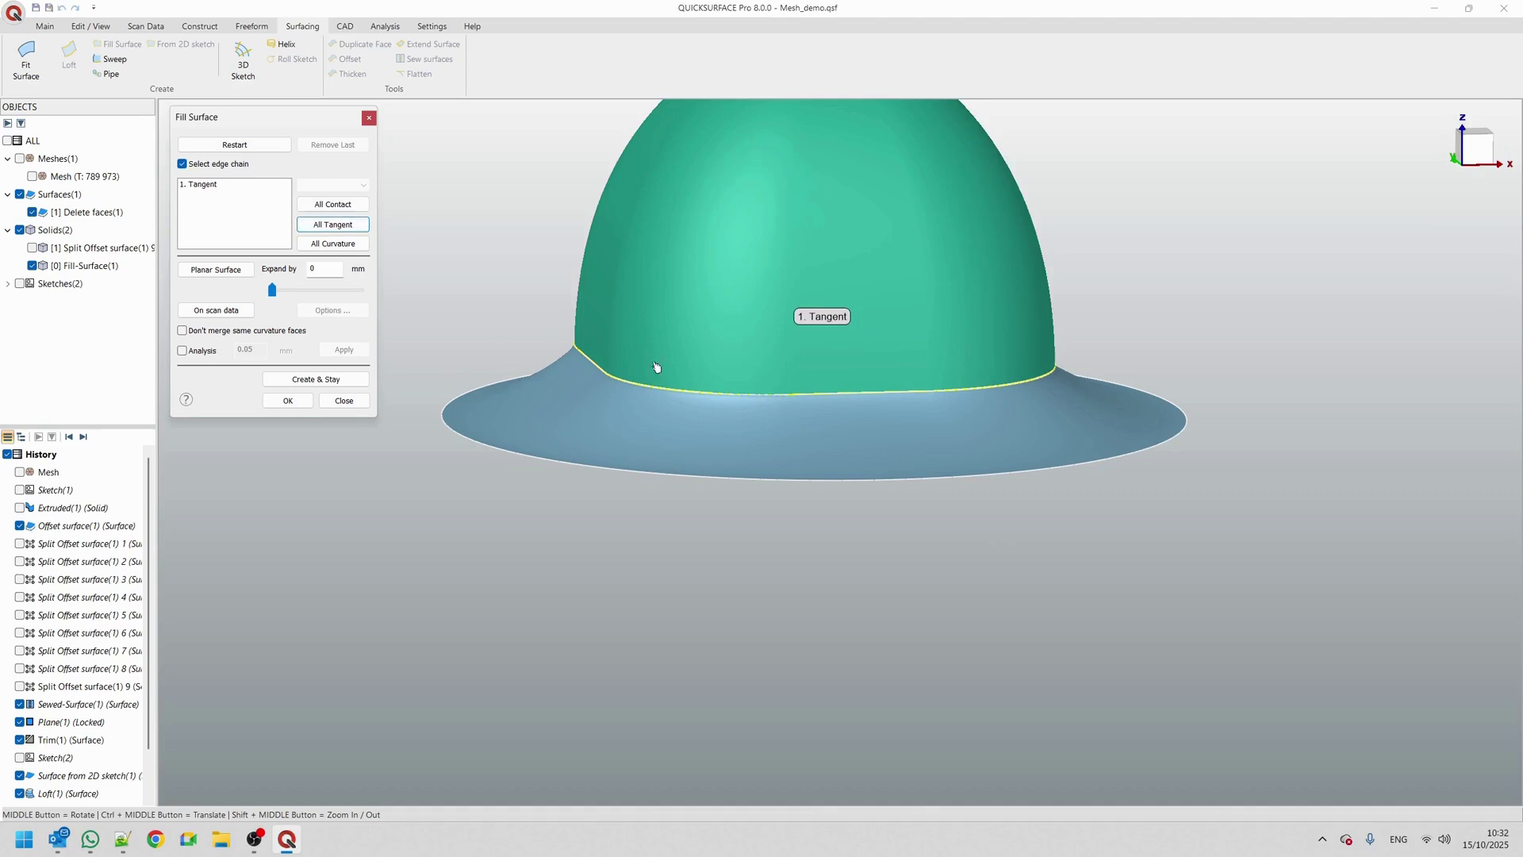
pyautogui.moveTo(754, 411); pyautogui.dragTo(554, 356, button='middle')
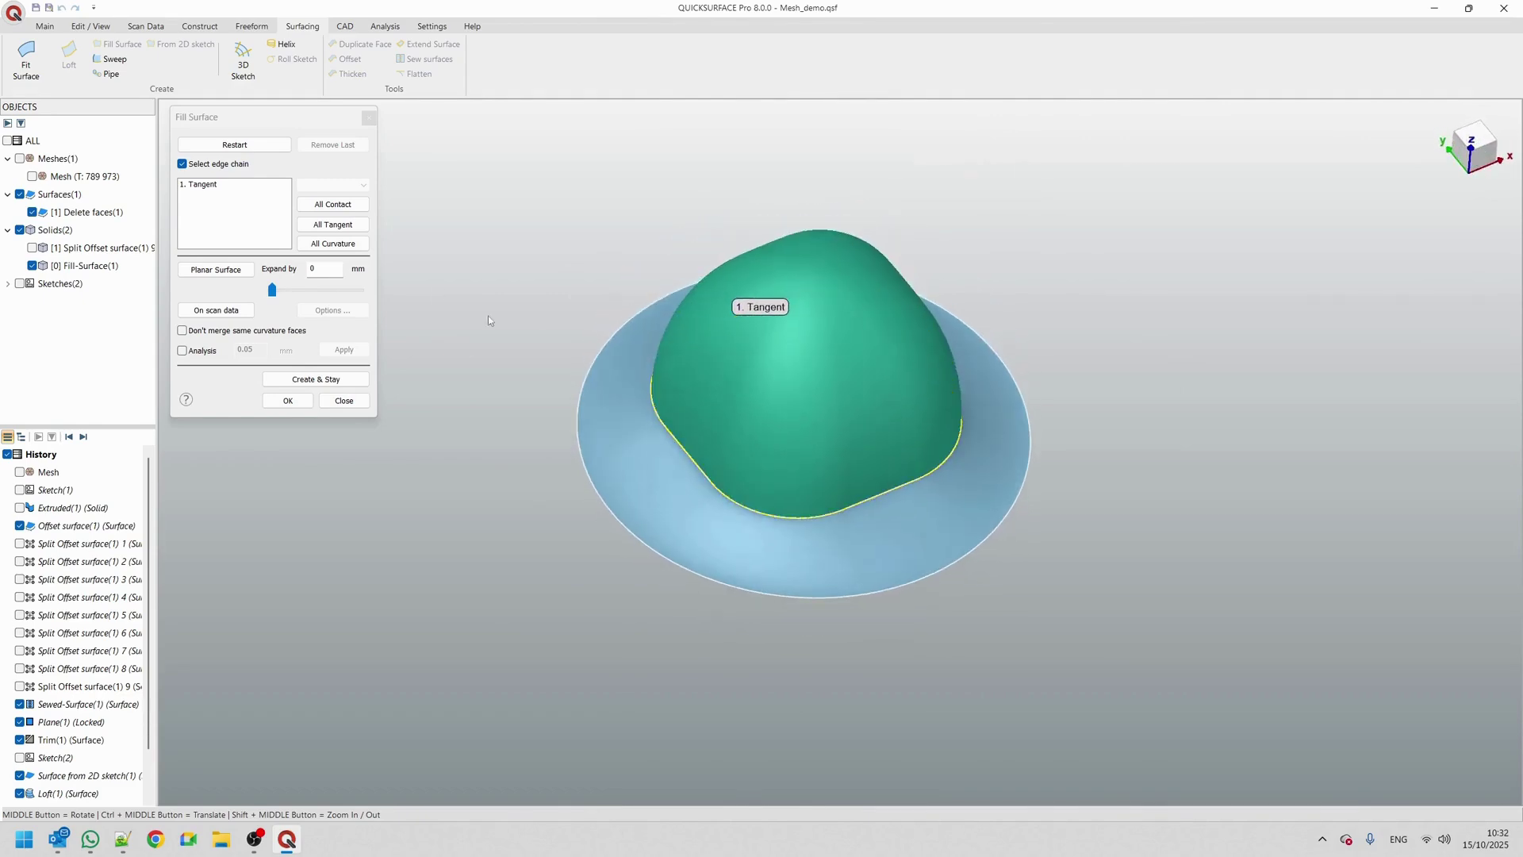
pyautogui.click(333, 244)
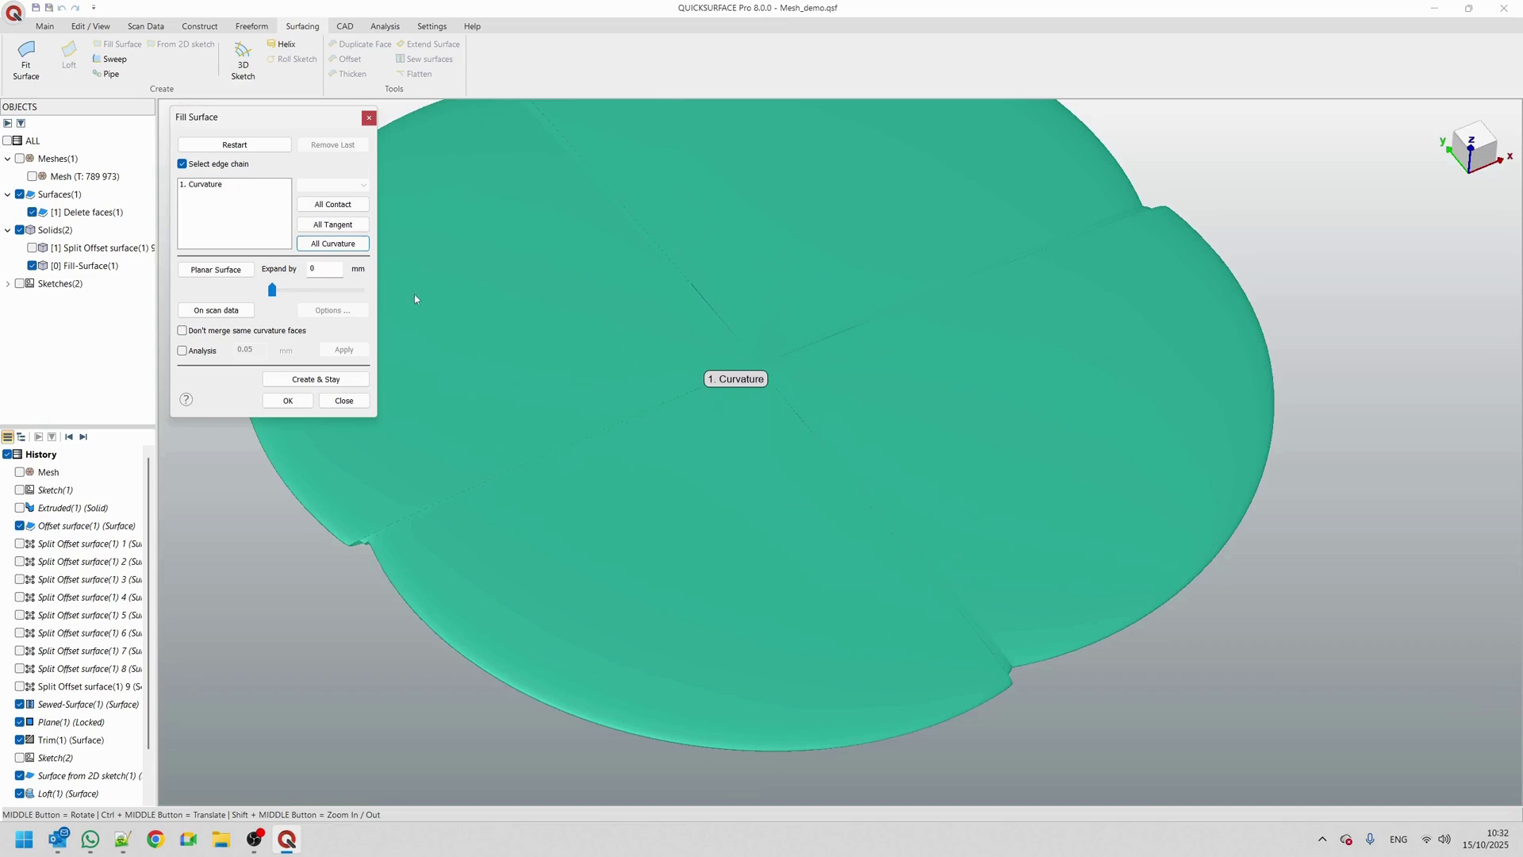
pyautogui.click(343, 226)
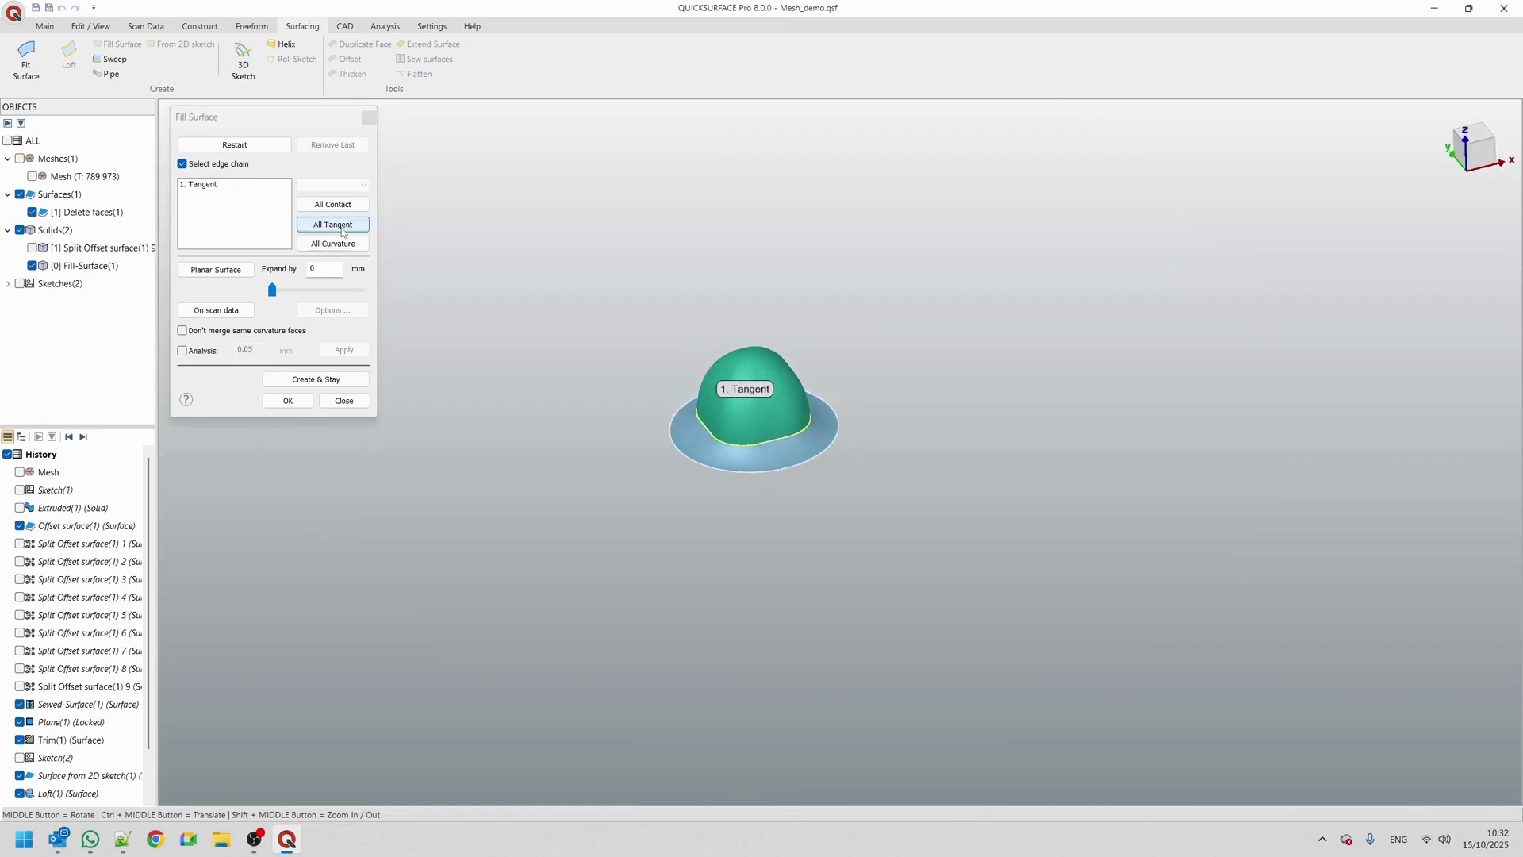
pyautogui.click(332, 203)
# Create the contact fill surface and show the scan mesh again
pyautogui.scroll(5, 793, 408)
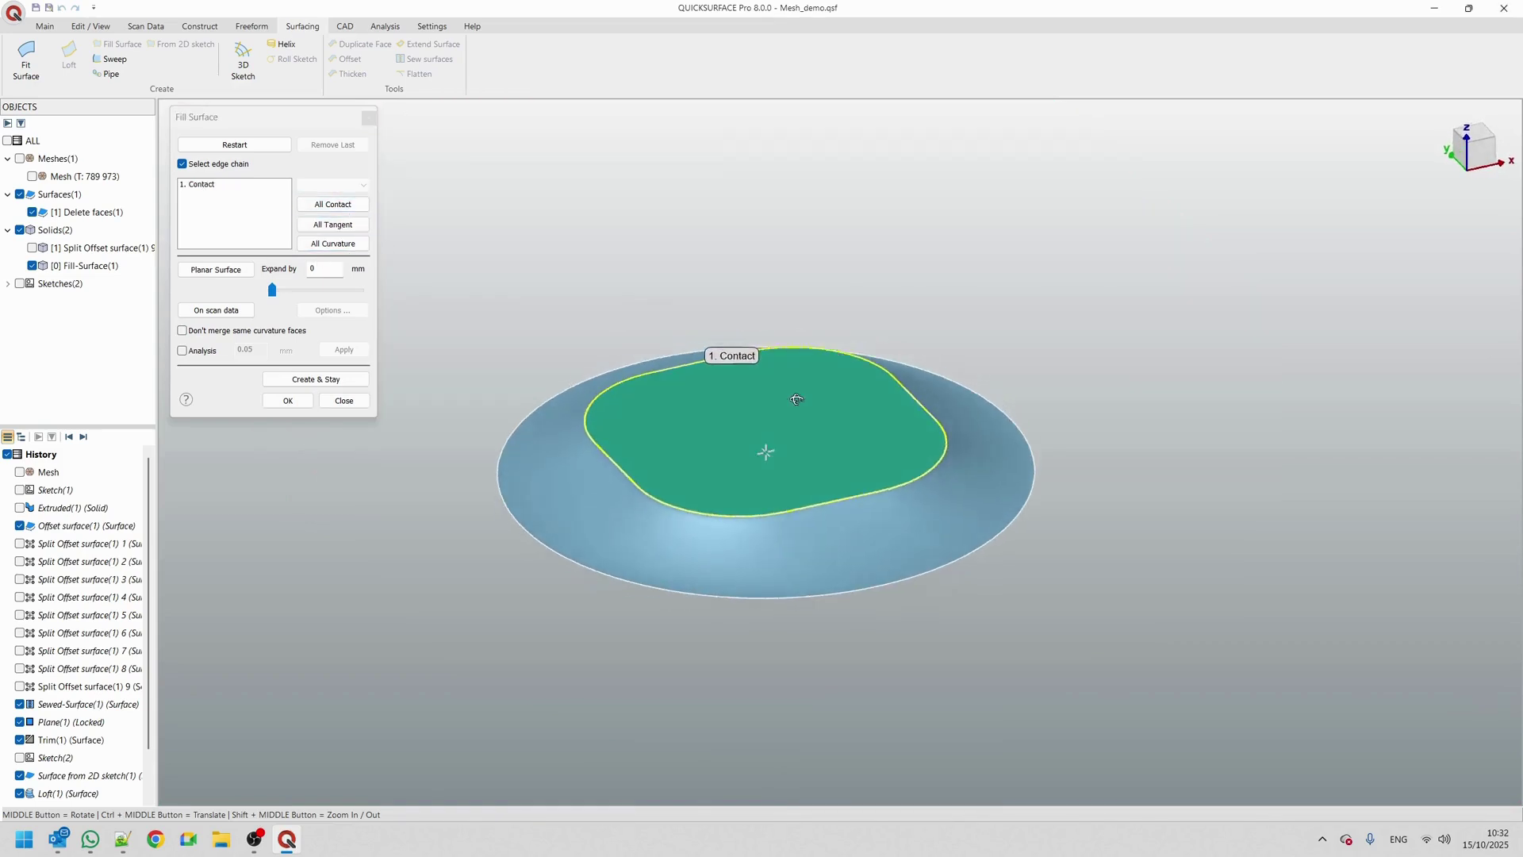
pyautogui.click(290, 401)
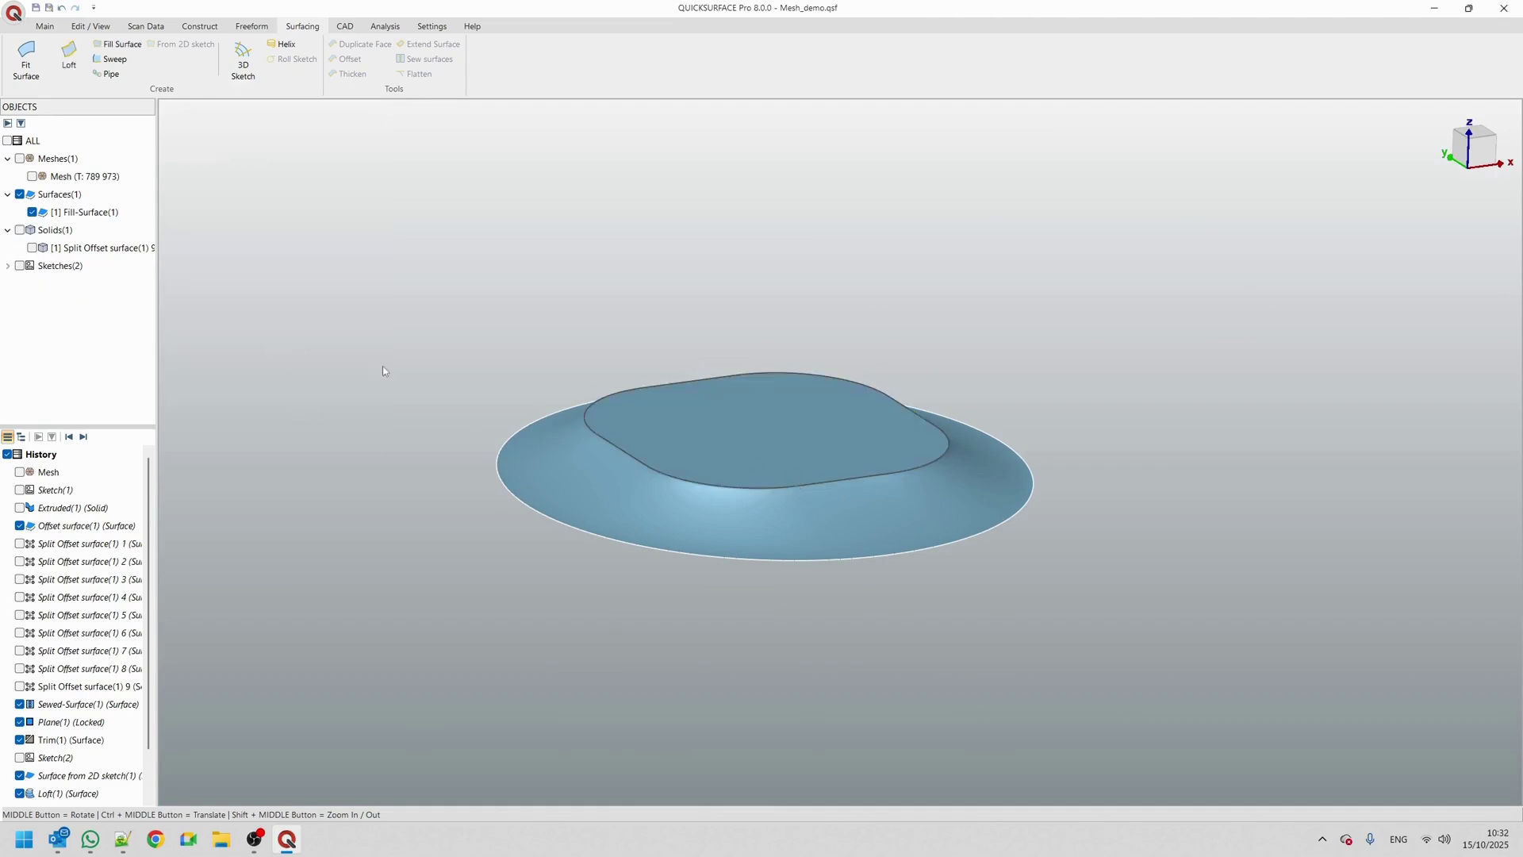
pyautogui.click(32, 176)
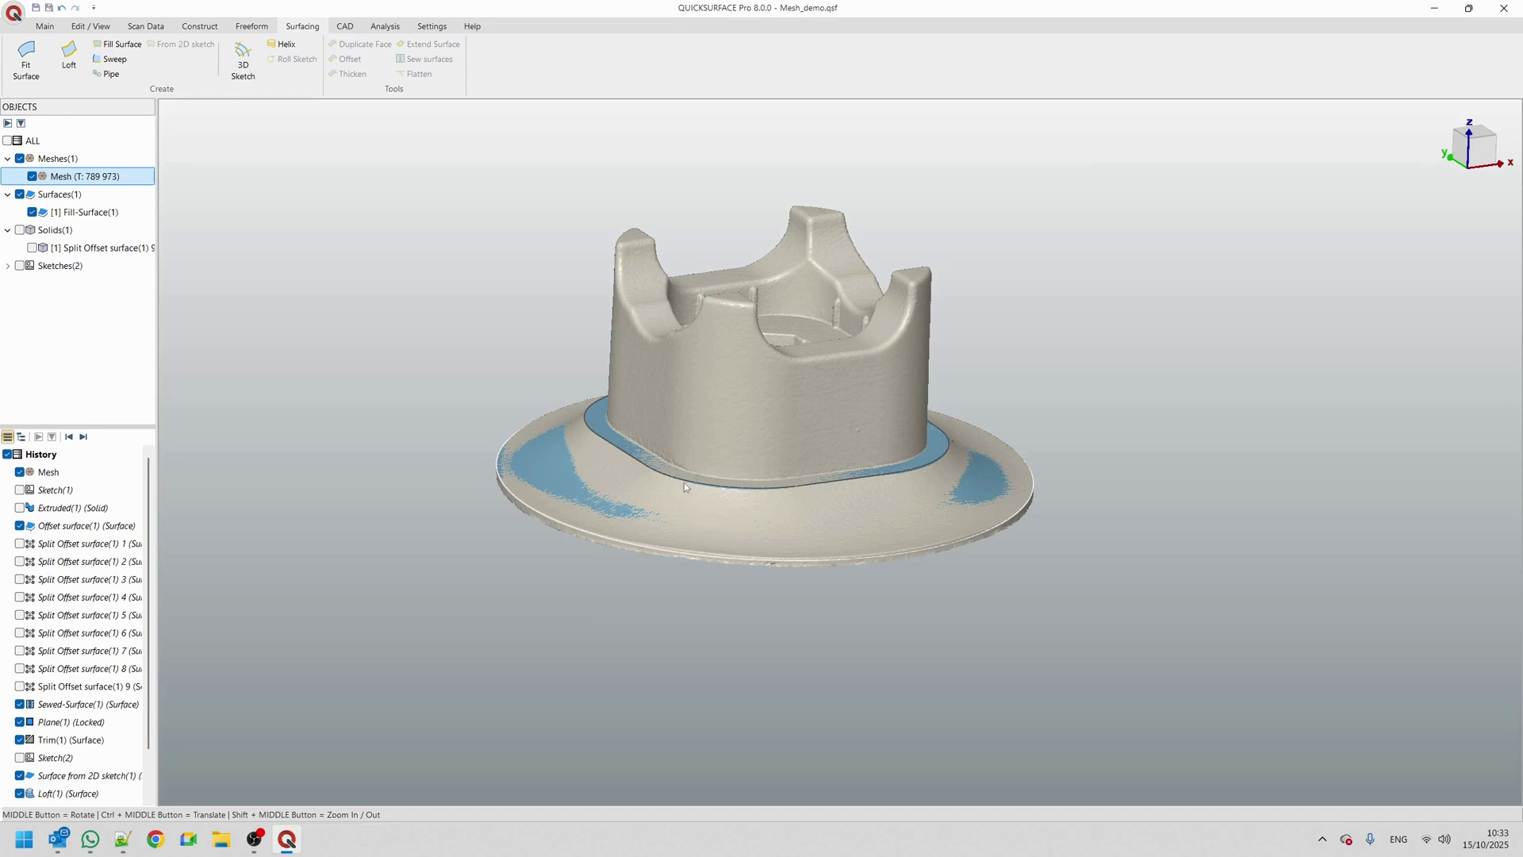
# Create a 2D sketch parallel to the OXY plane, offset about -8.76 mm to slice through the flange's outer rim
pyautogui.click(45, 26)
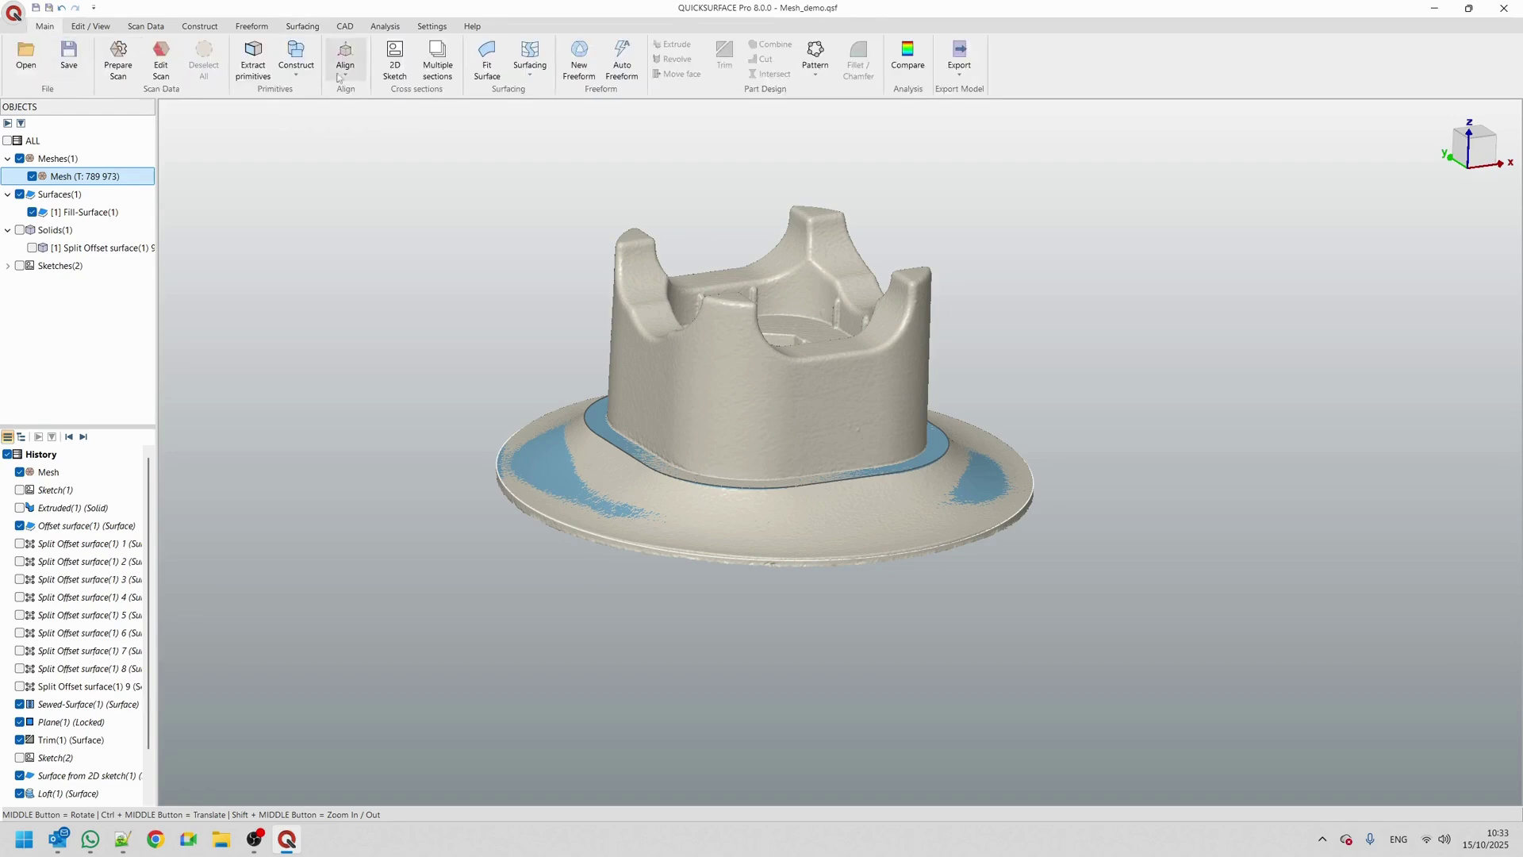
pyautogui.click(396, 70)
pyautogui.moveTo(821, 418); pyautogui.dragTo(810, 466)
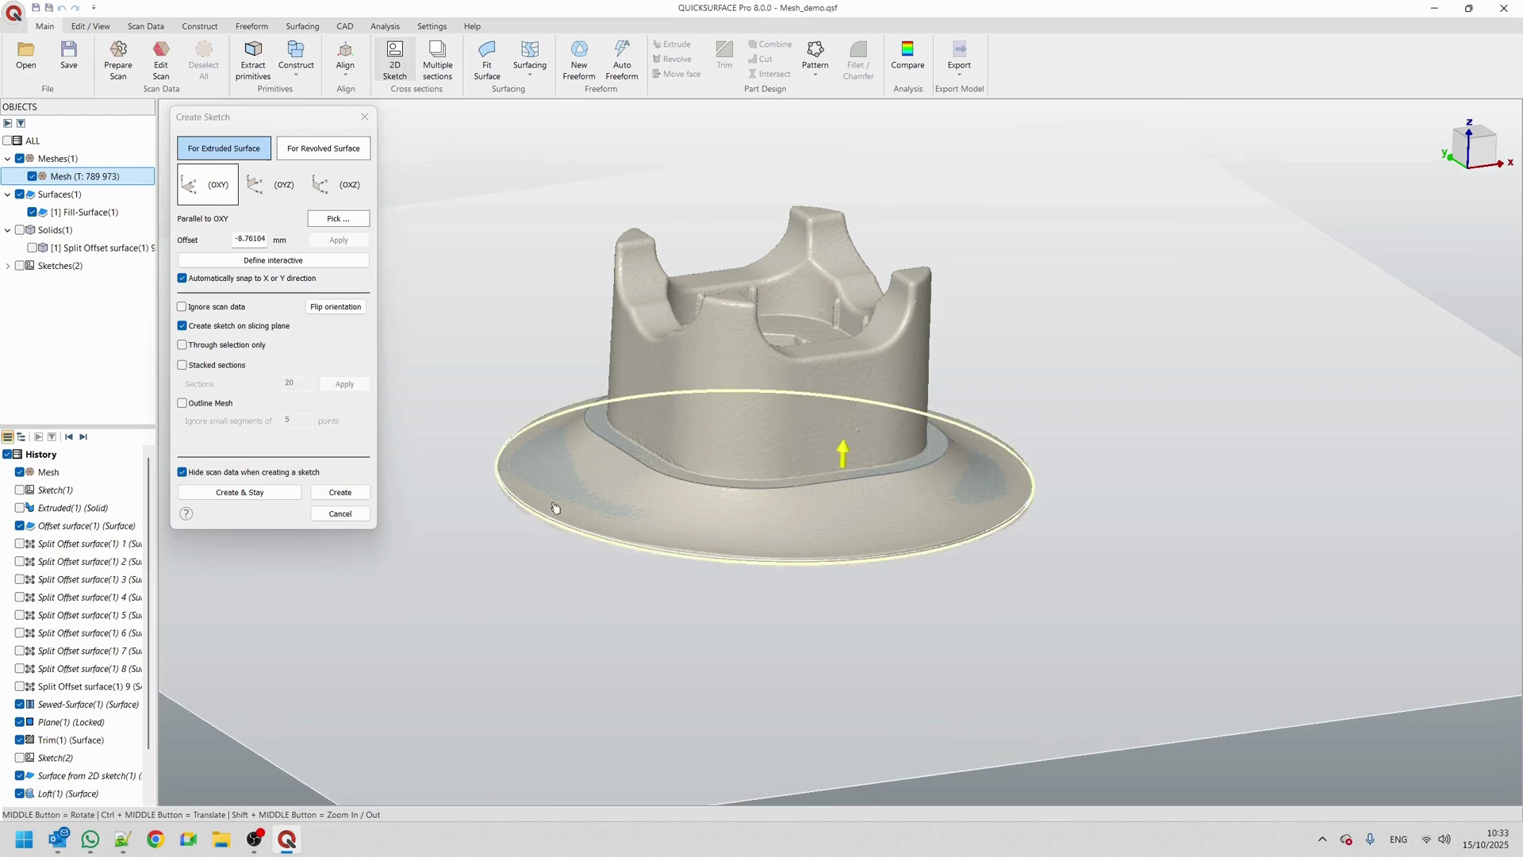
pyautogui.click(340, 492)
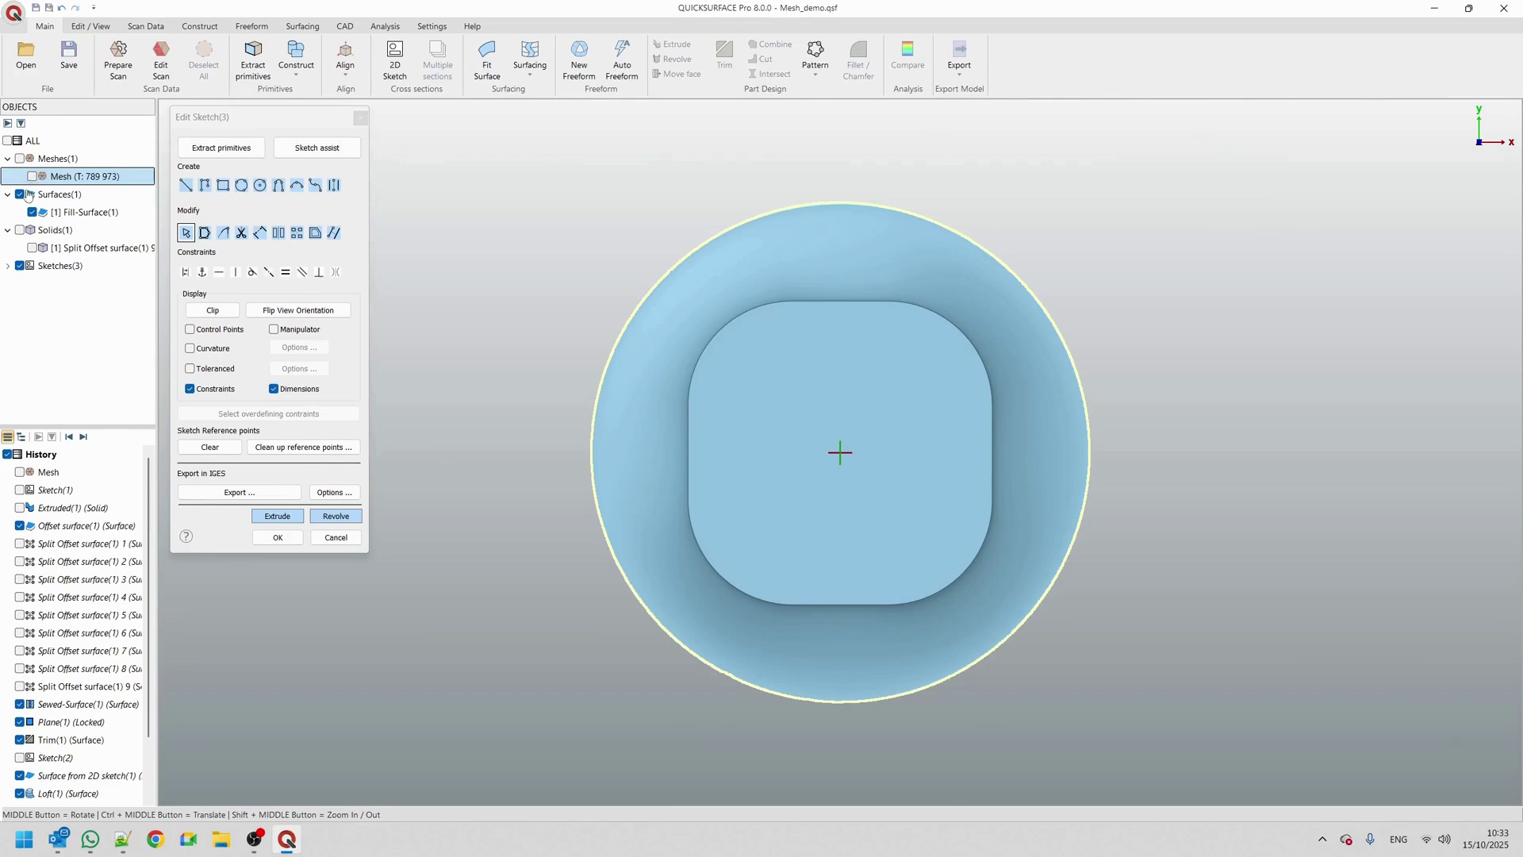
# Sketch a three-point circle about 95 mm in diameter along the sliced outline of the flange's outer rim
pyautogui.click(241, 185)
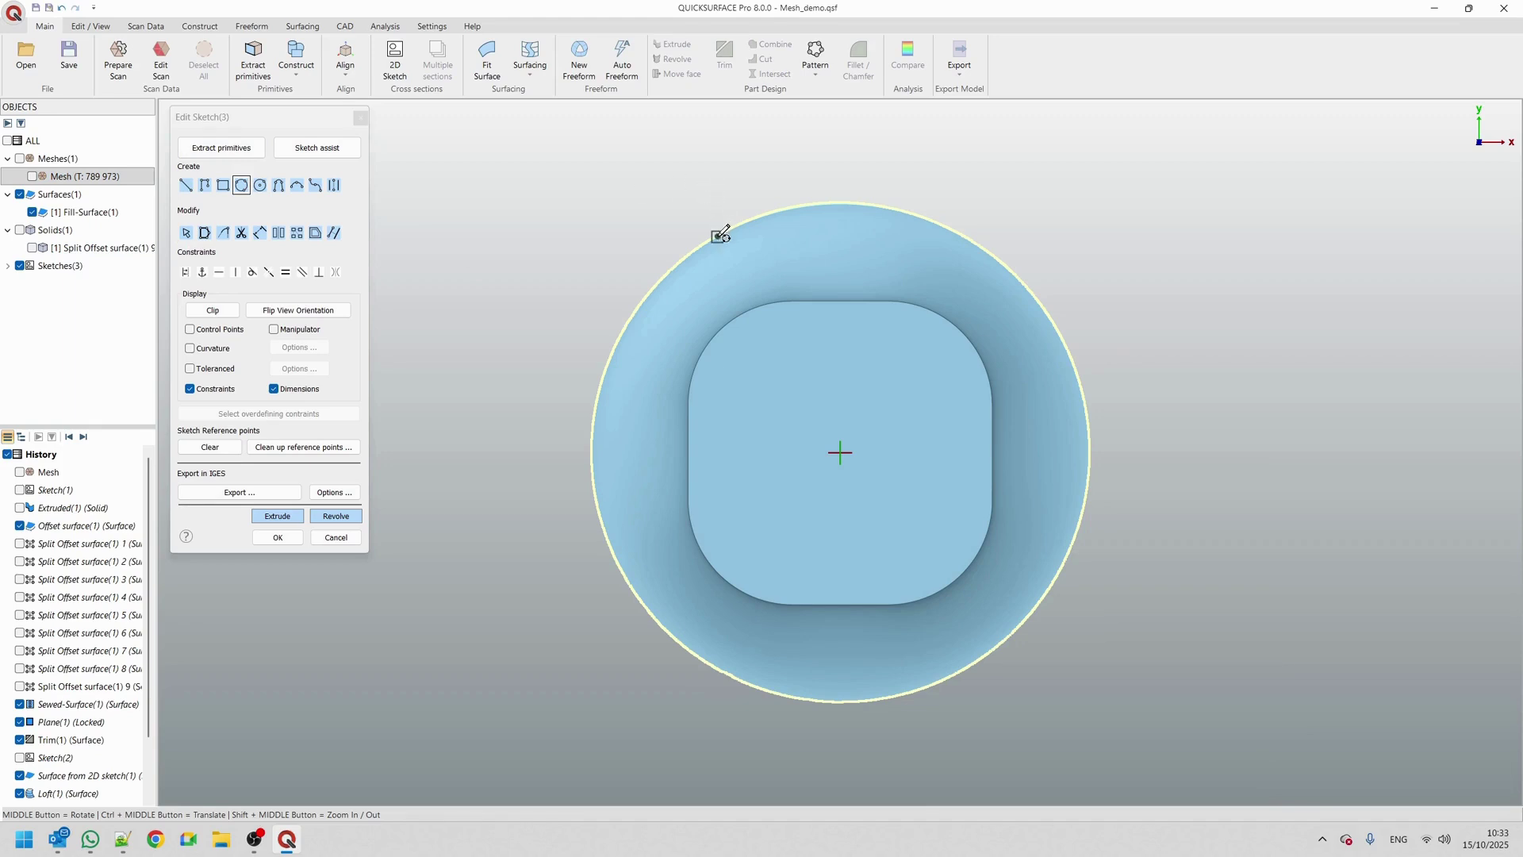
pyautogui.scroll(5, 714, 231)
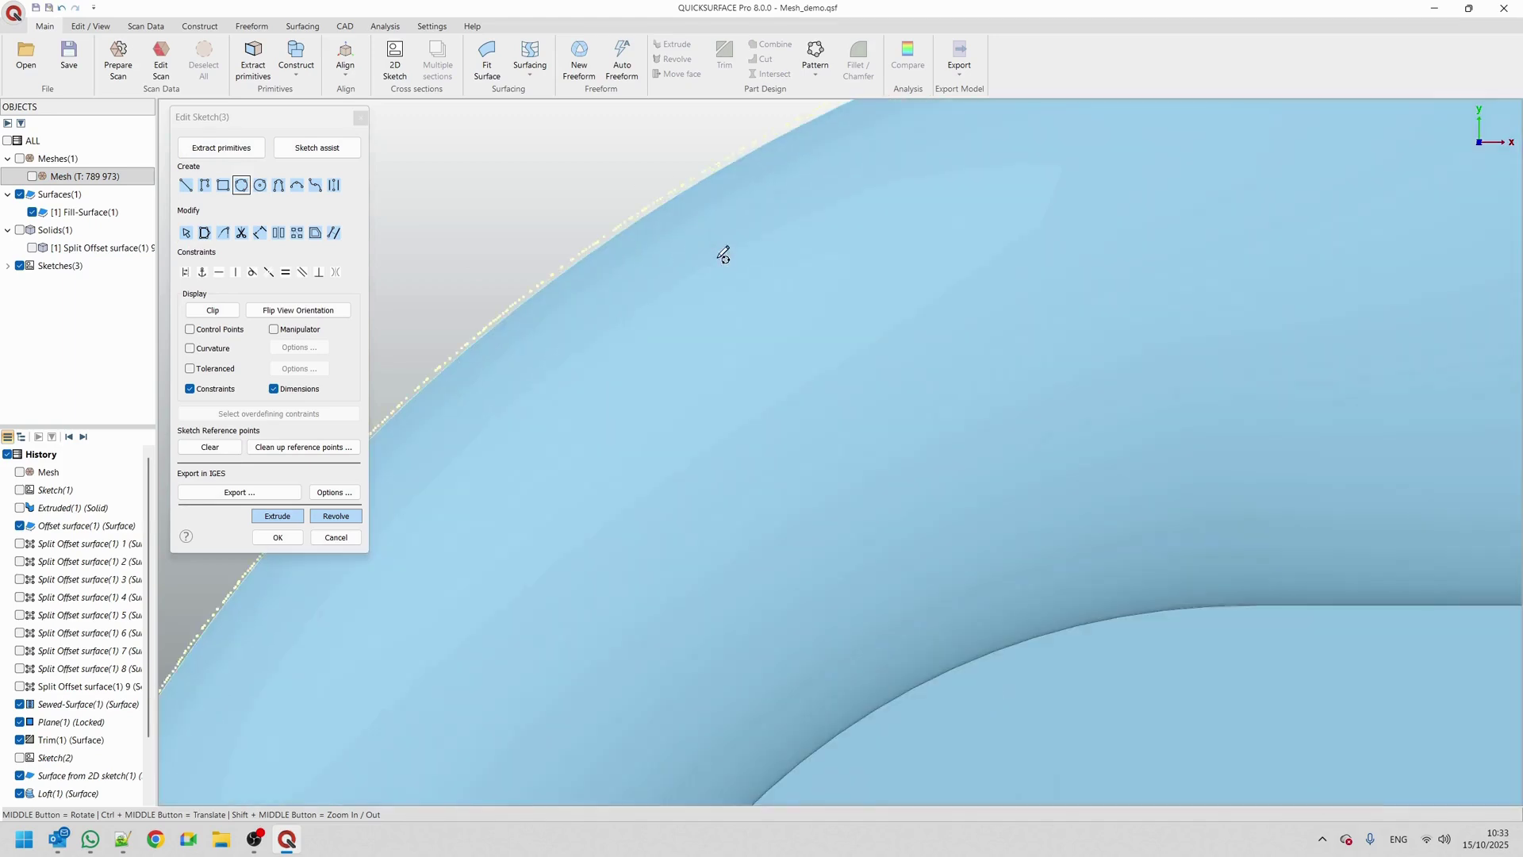
pyautogui.click(647, 215)
pyautogui.scroll(-5, 771, 467)
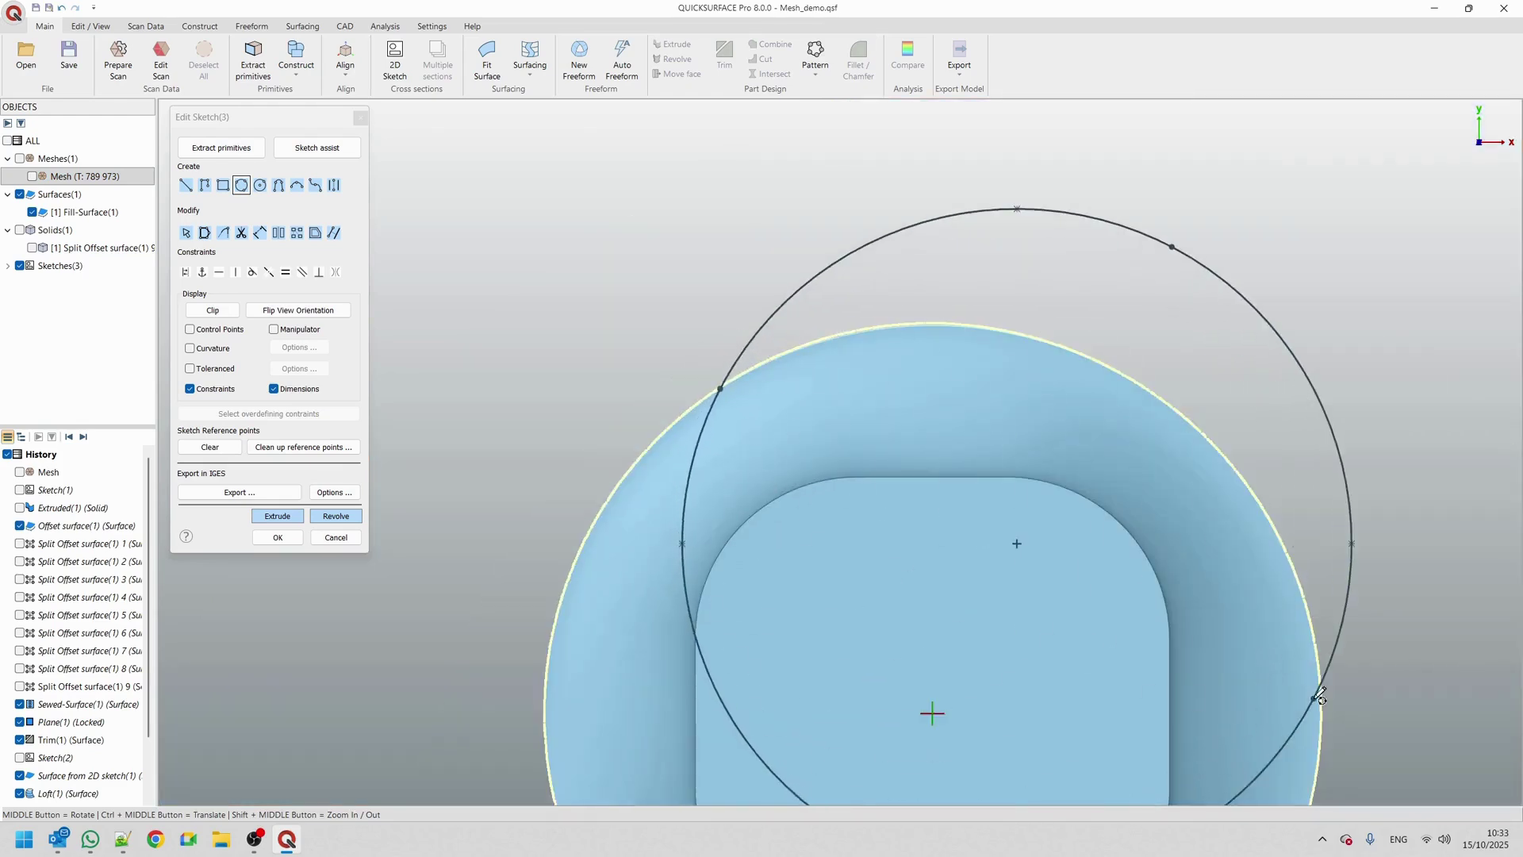
pyautogui.scroll(5, 1321, 697)
pyautogui.click(1345, 702)
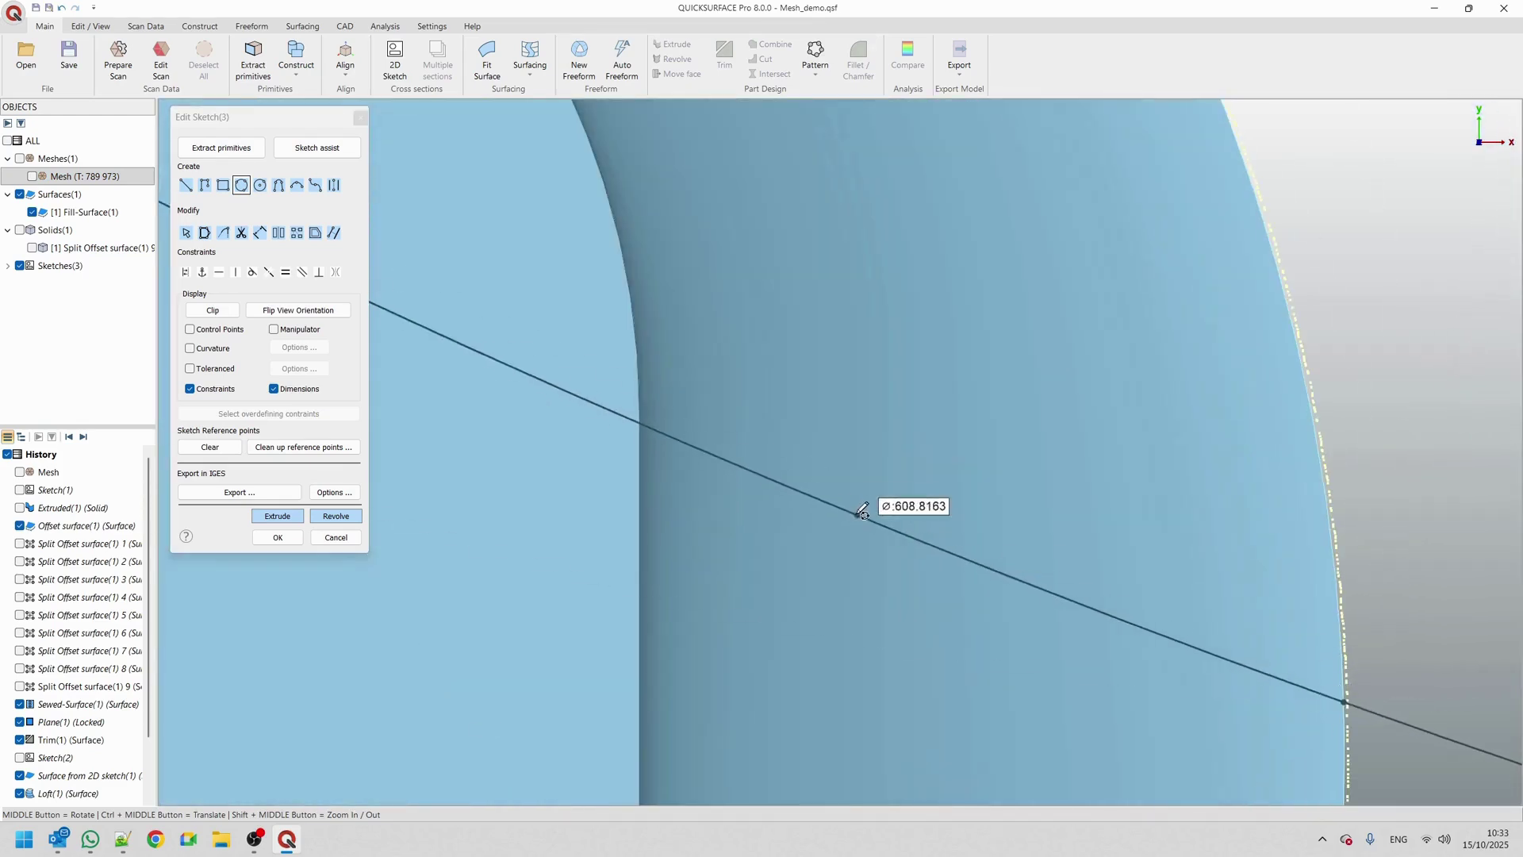
pyautogui.scroll(-5, 821, 461)
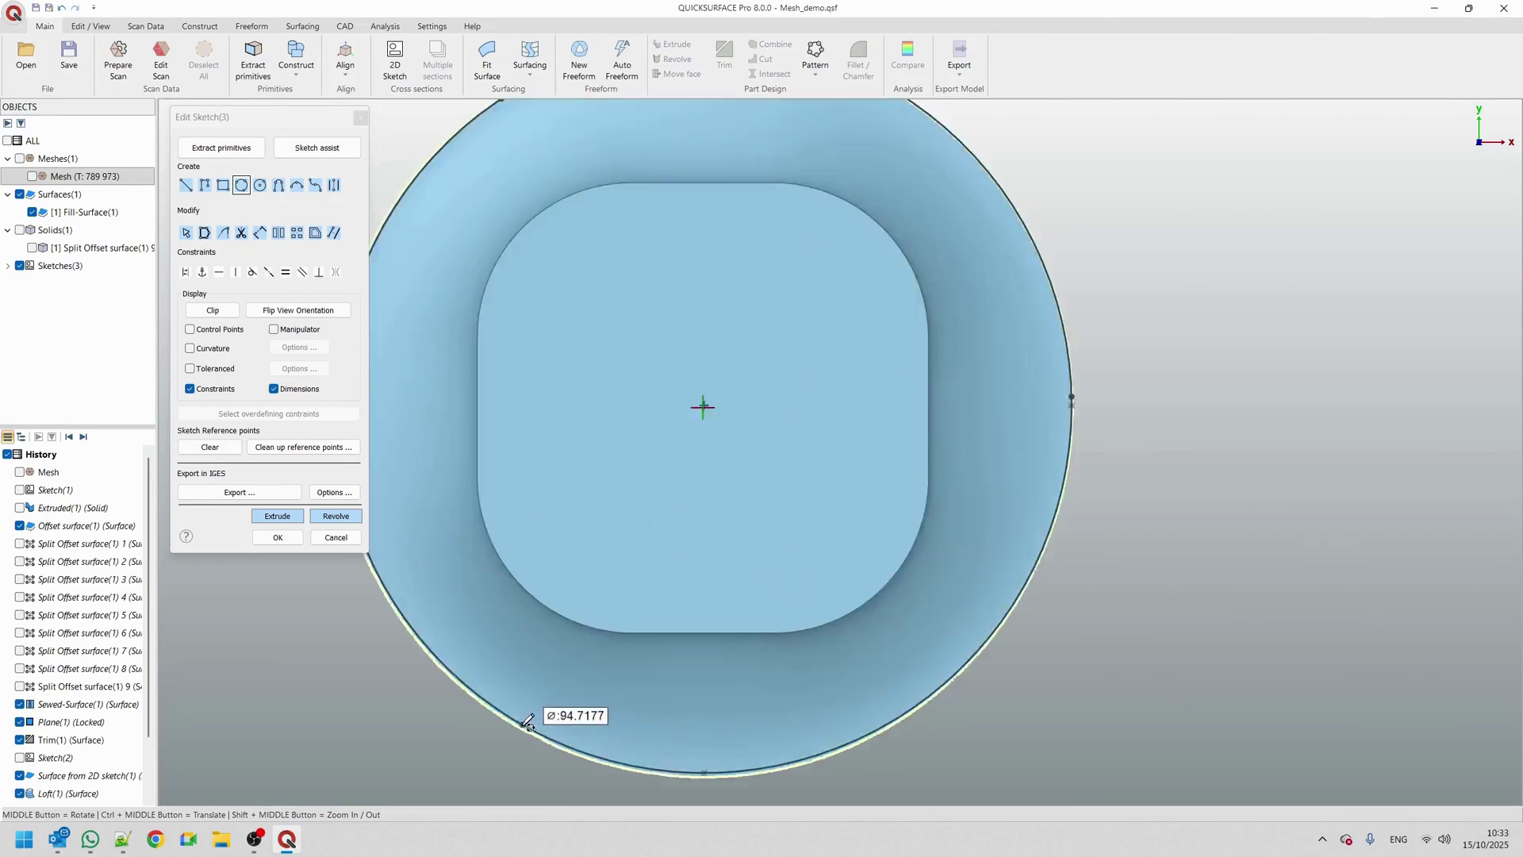
pyautogui.scroll(5, 530, 721)
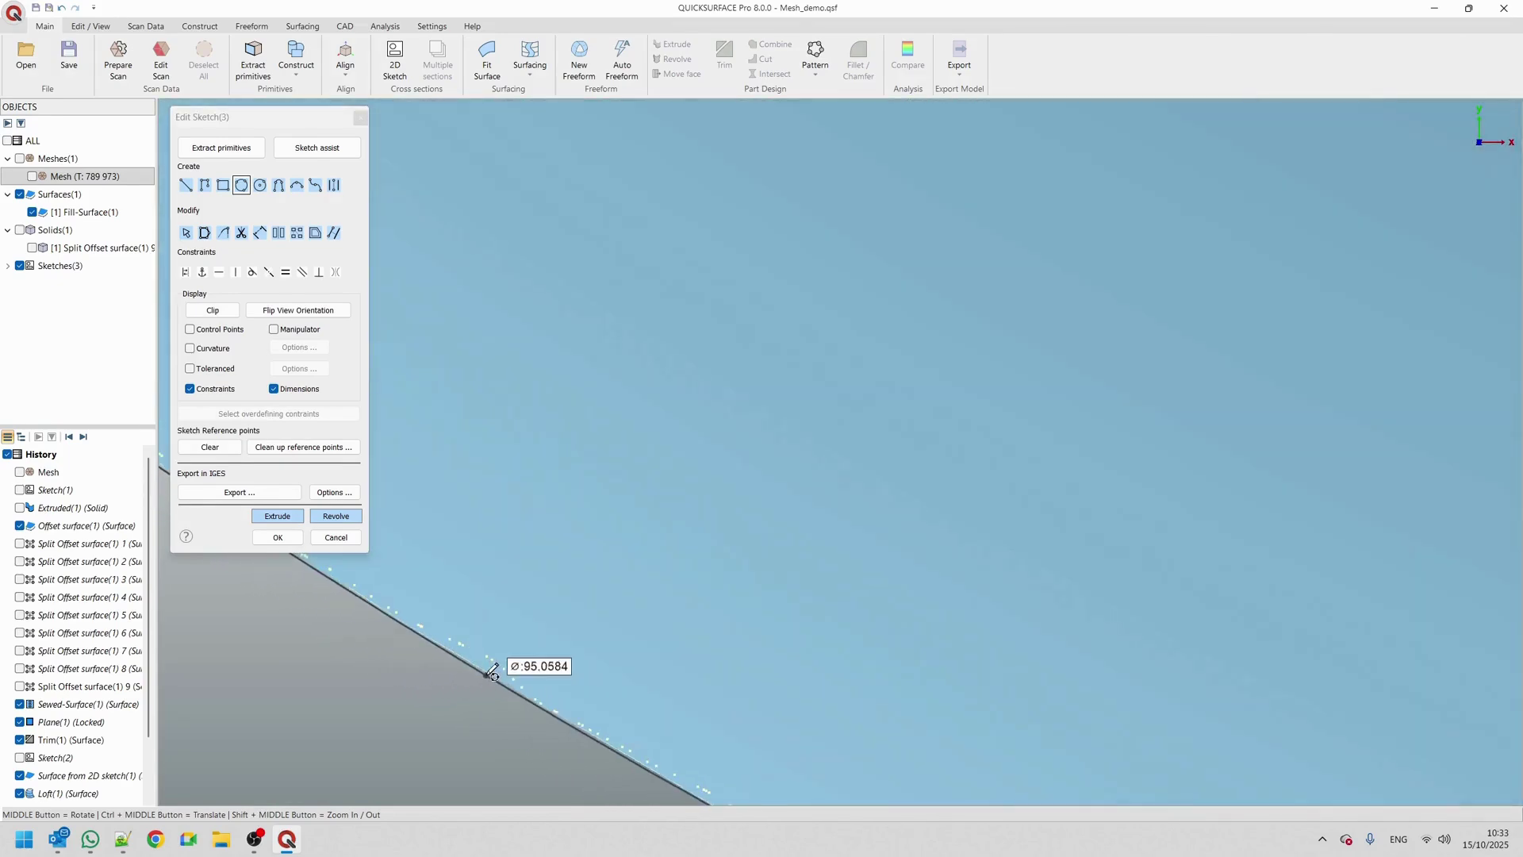
pyautogui.click(489, 674)
pyautogui.scroll(-6, 658, 607)
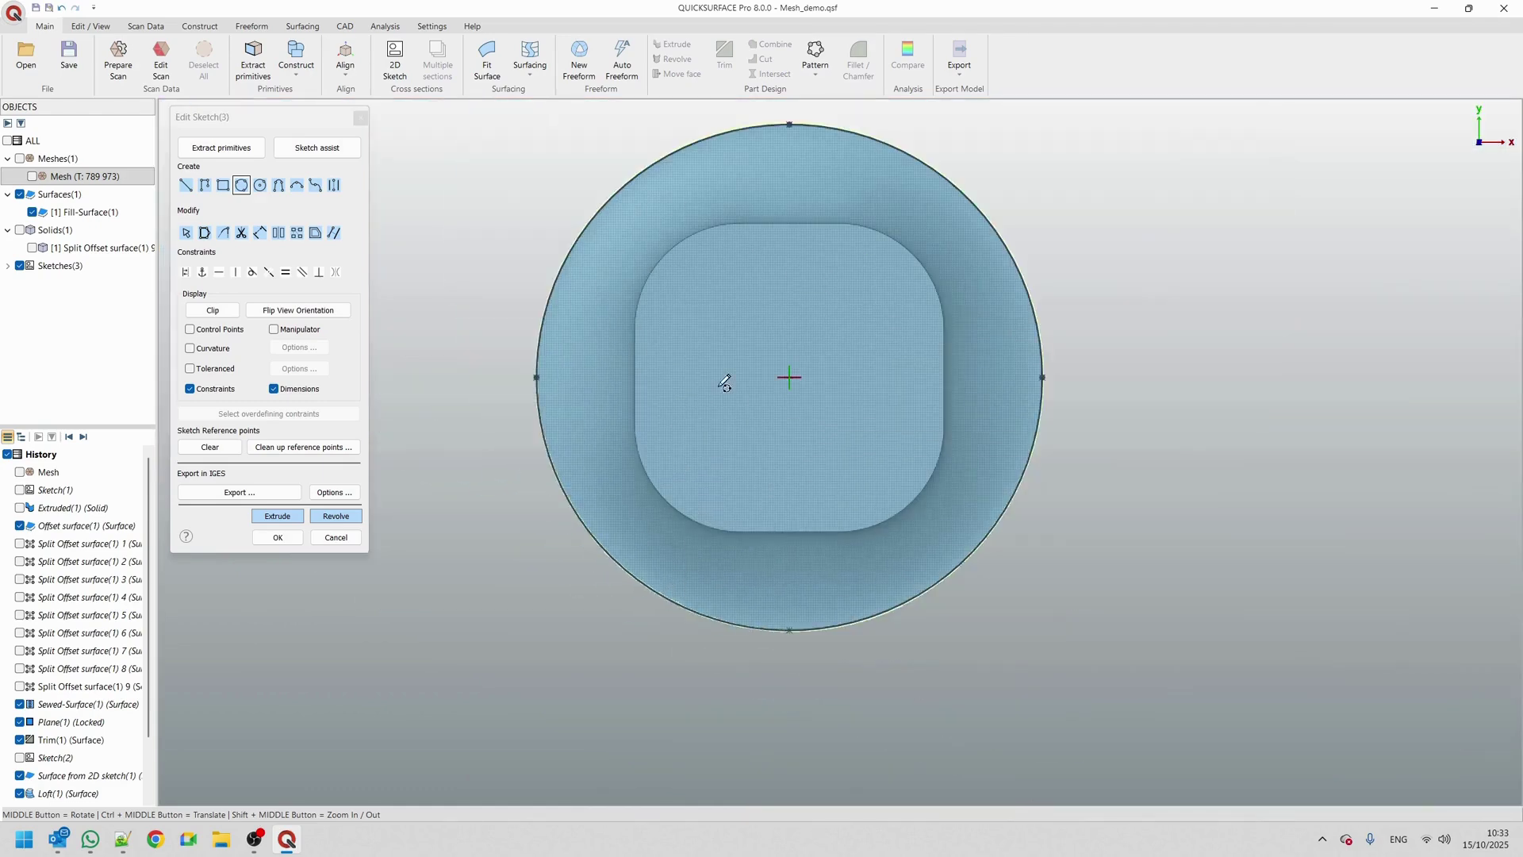
# Extrude the circle two-sided as a surface instead of a solid, with a bottom depth of about 20 mm and deviation analysis off
pyautogui.click(277, 516)
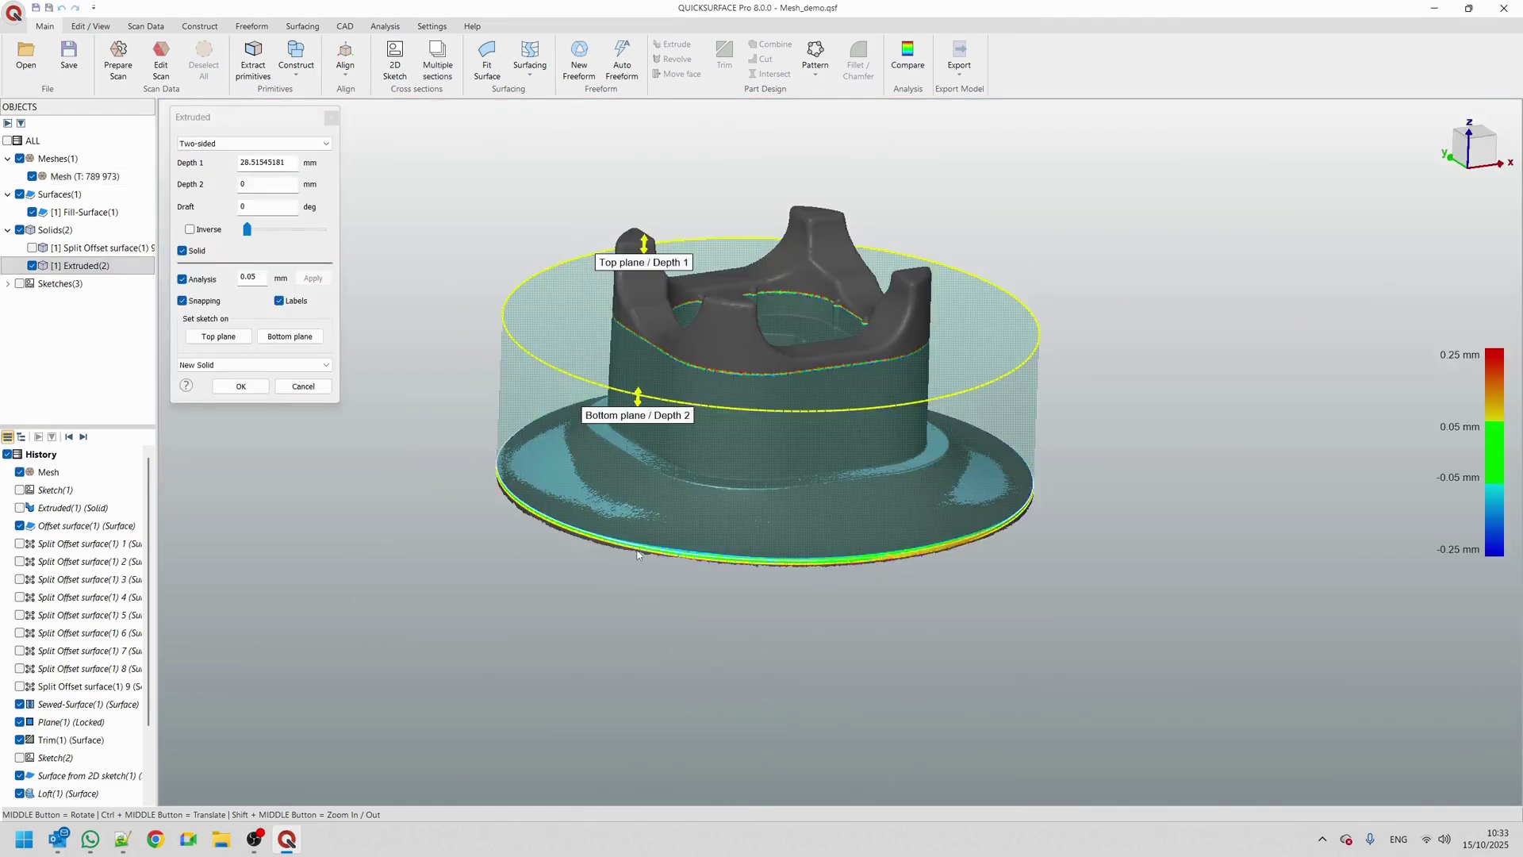
pyautogui.moveTo(638, 397); pyautogui.dragTo(637, 508)
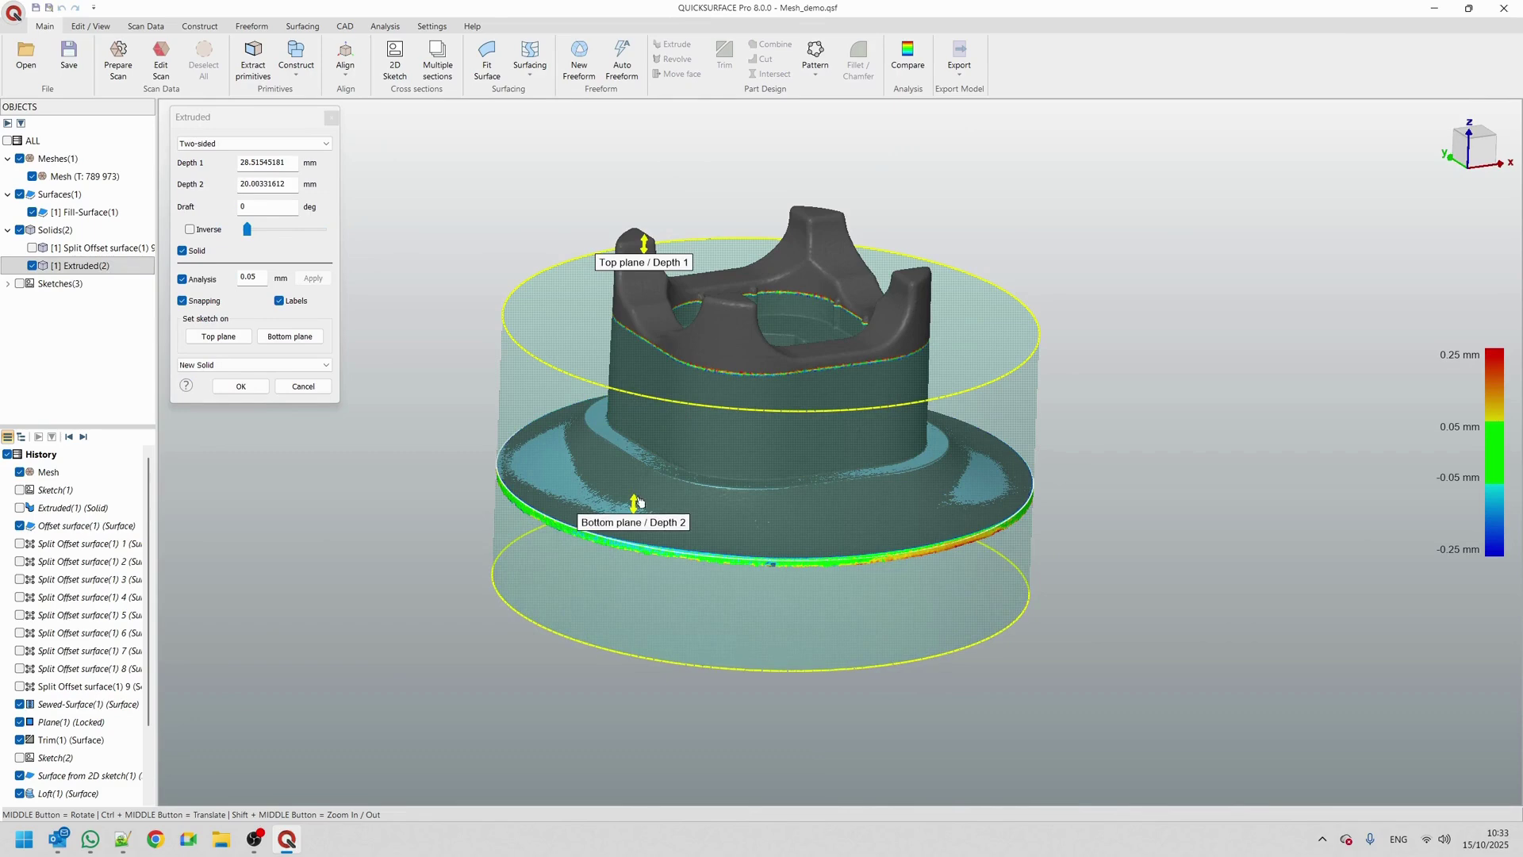
pyautogui.click(198, 252)
pyautogui.click(192, 280)
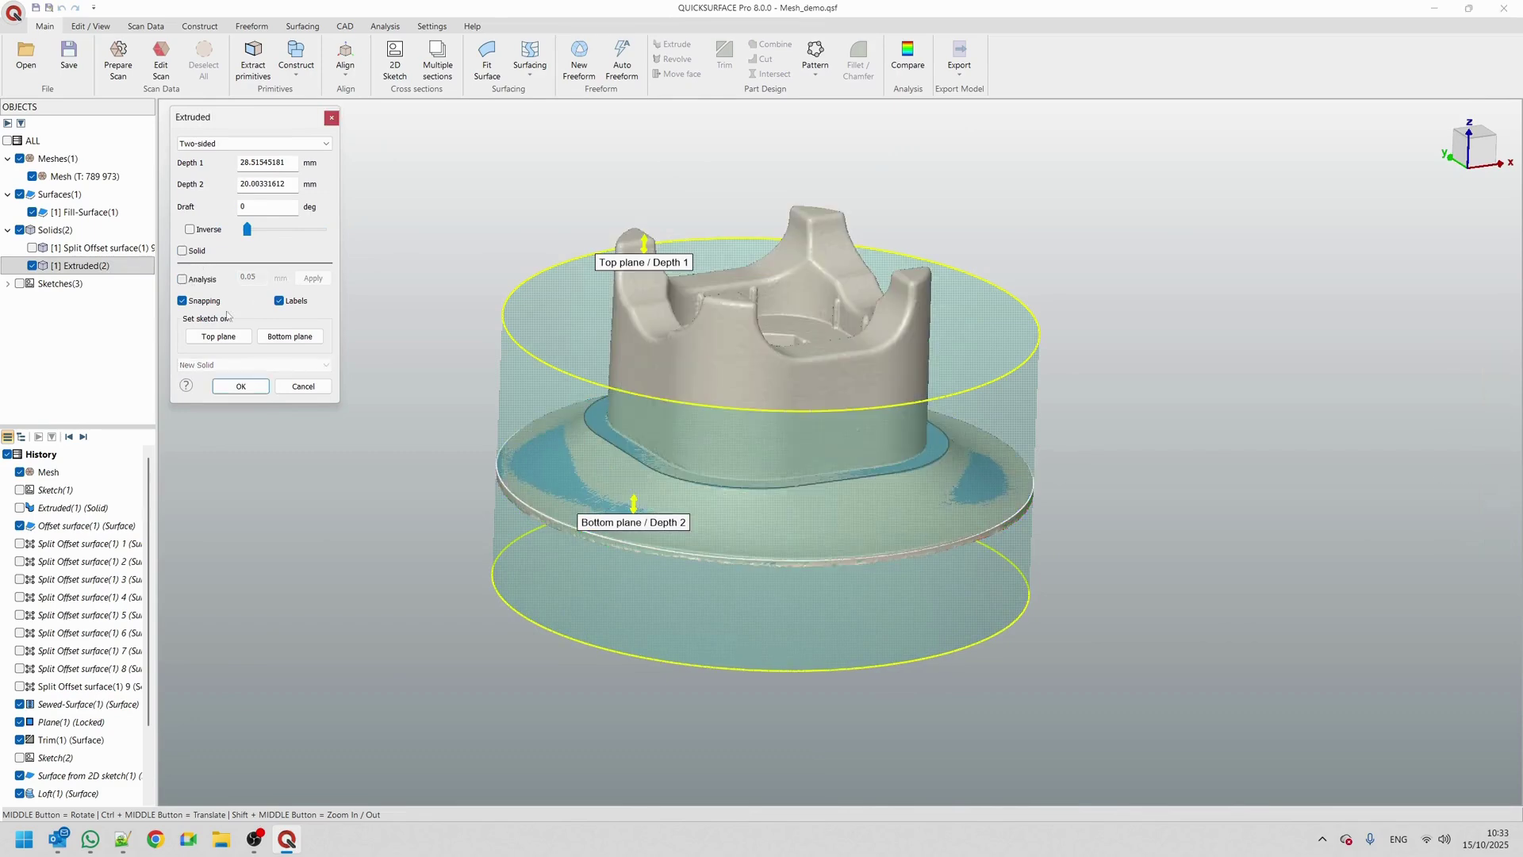
# Set the extrusion's top depth to about 8.76 mm and bottom depth to about 0.97 mm, and create the surface
pyautogui.moveTo(653, 254); pyautogui.dragTo(648, 359)
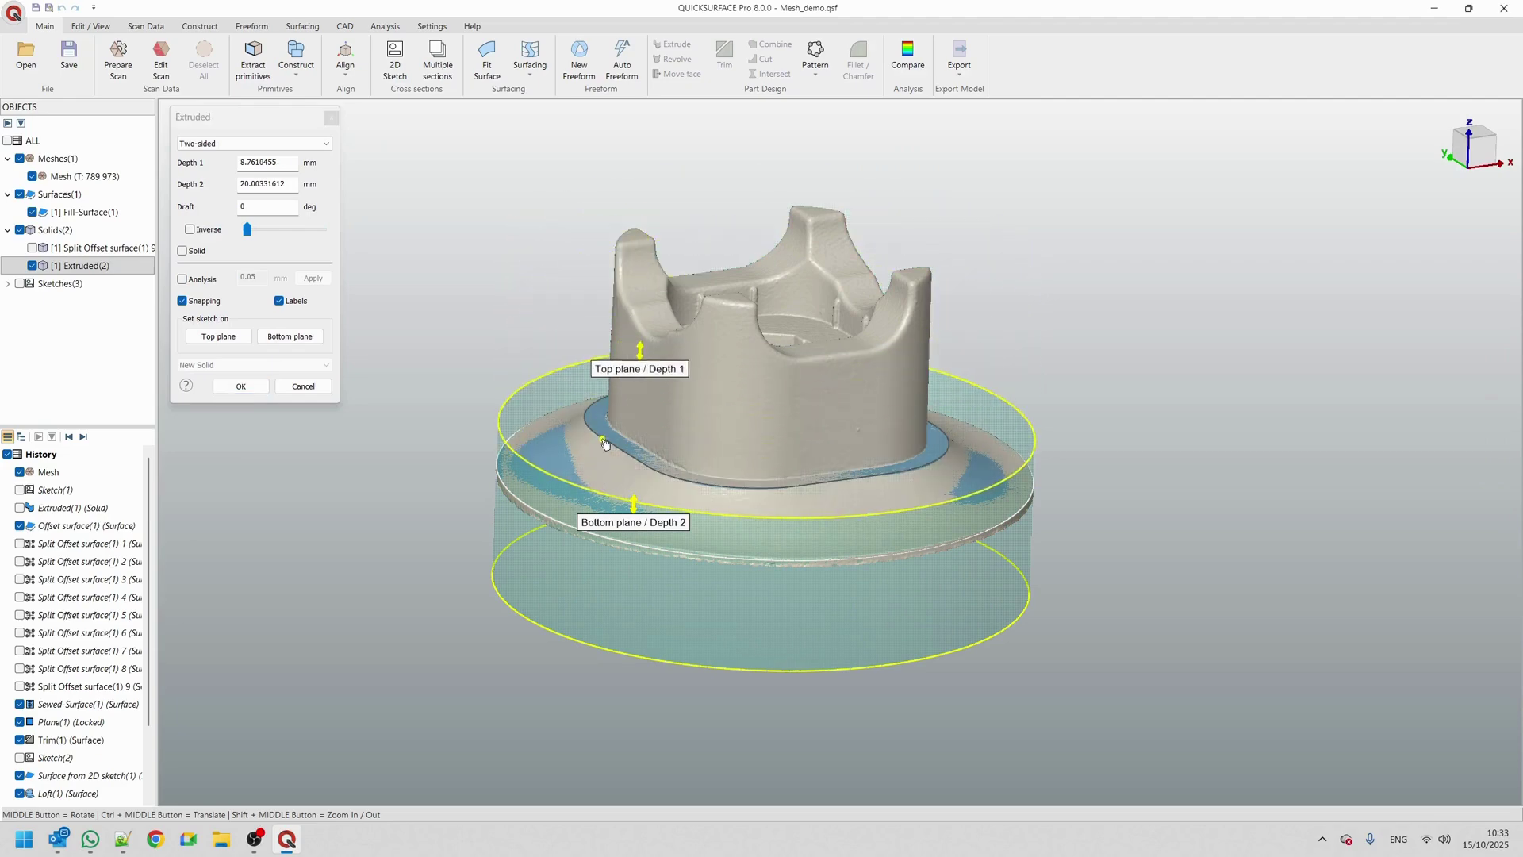
pyautogui.moveTo(673, 499); pyautogui.dragTo(633, 381, button='middle')
pyautogui.rightClick(1424, 180)
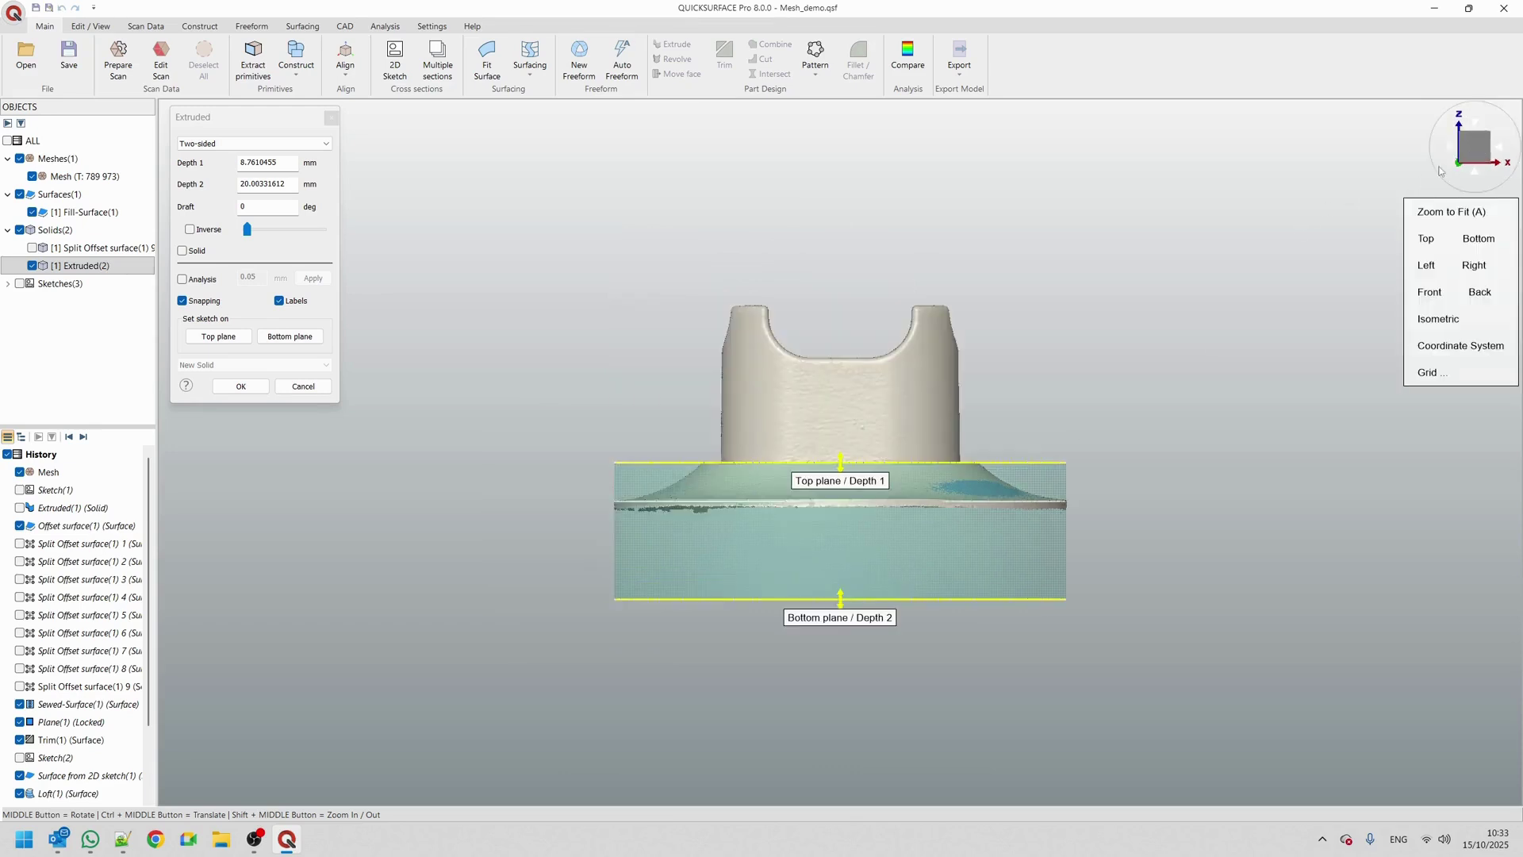
pyautogui.click(1421, 211)
pyautogui.scroll(5, 868, 577)
pyautogui.moveTo(869, 578); pyautogui.dragTo(903, 426)
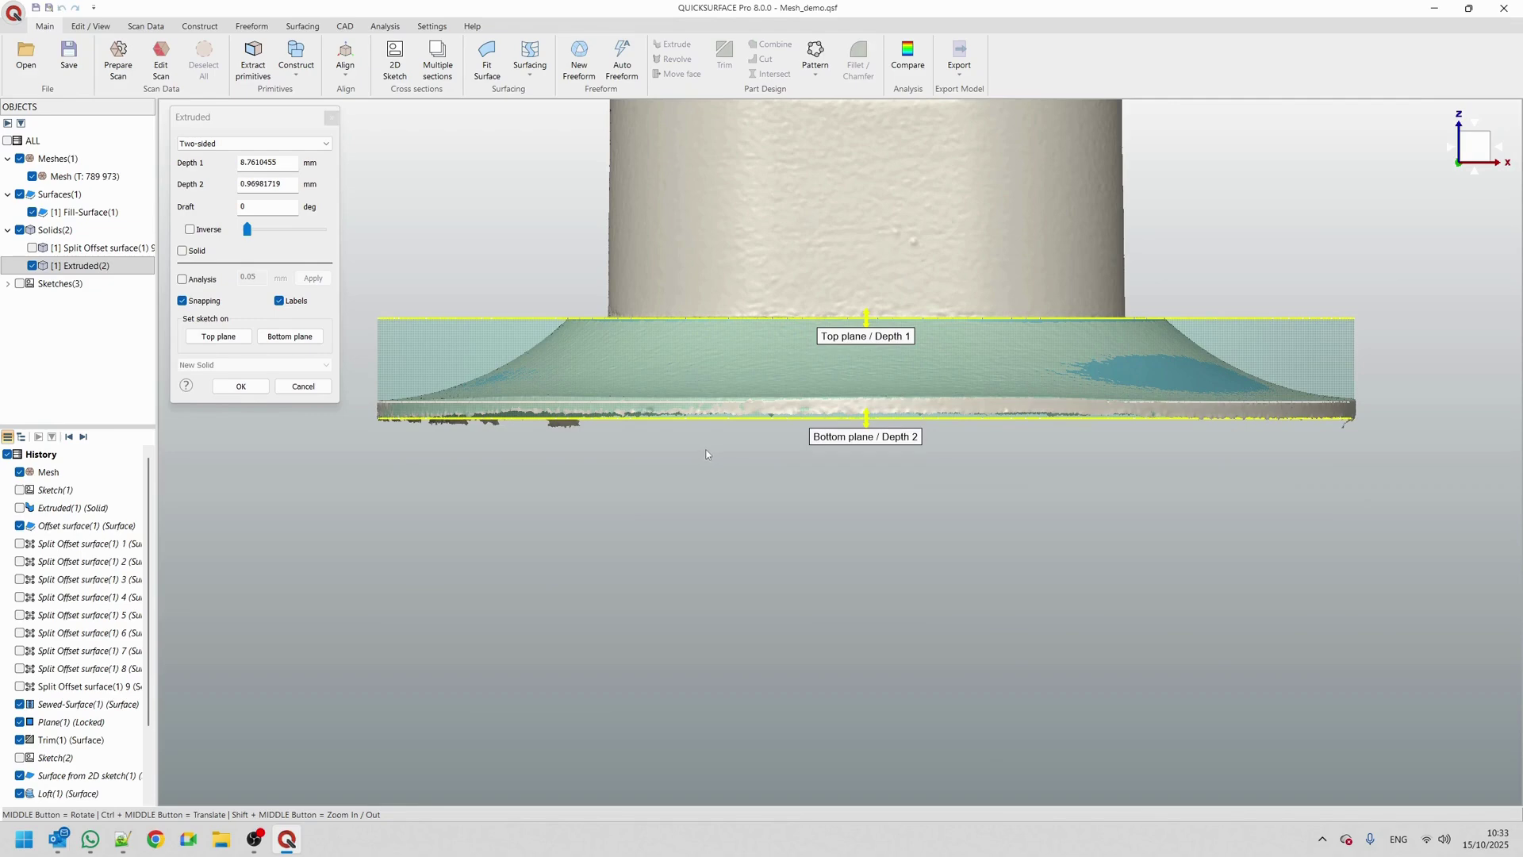
pyautogui.click(240, 386)
# Trim the fill surface and the extruded band against each other, removing the part of the band above the flange
pyautogui.moveTo(561, 496); pyautogui.dragTo(916, 653, button='middle')
pyautogui.moveTo(1159, 656); pyautogui.dragTo(434, 142)
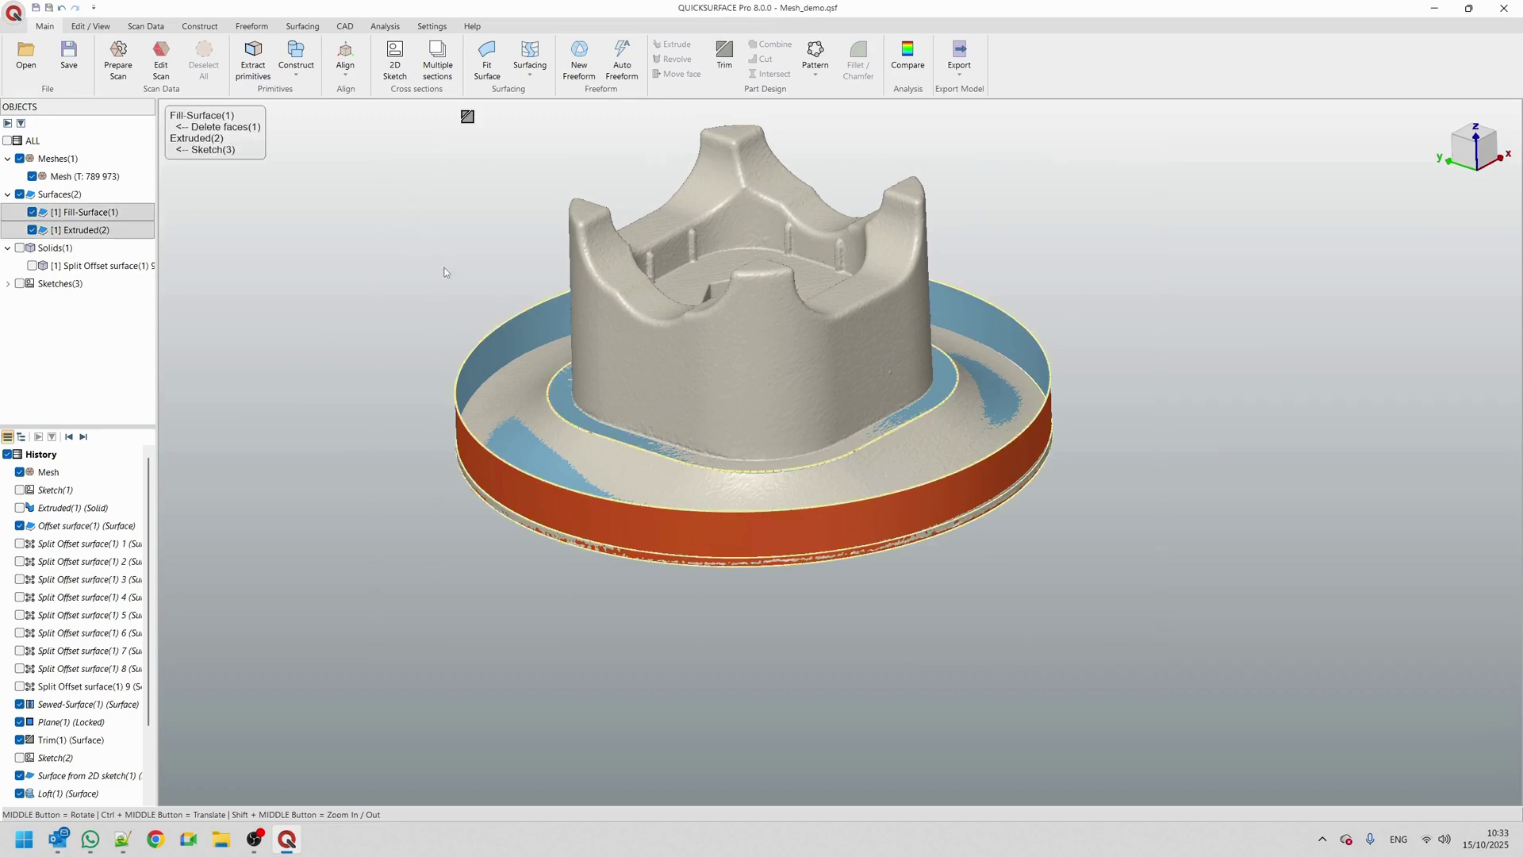
pyautogui.click(724, 59)
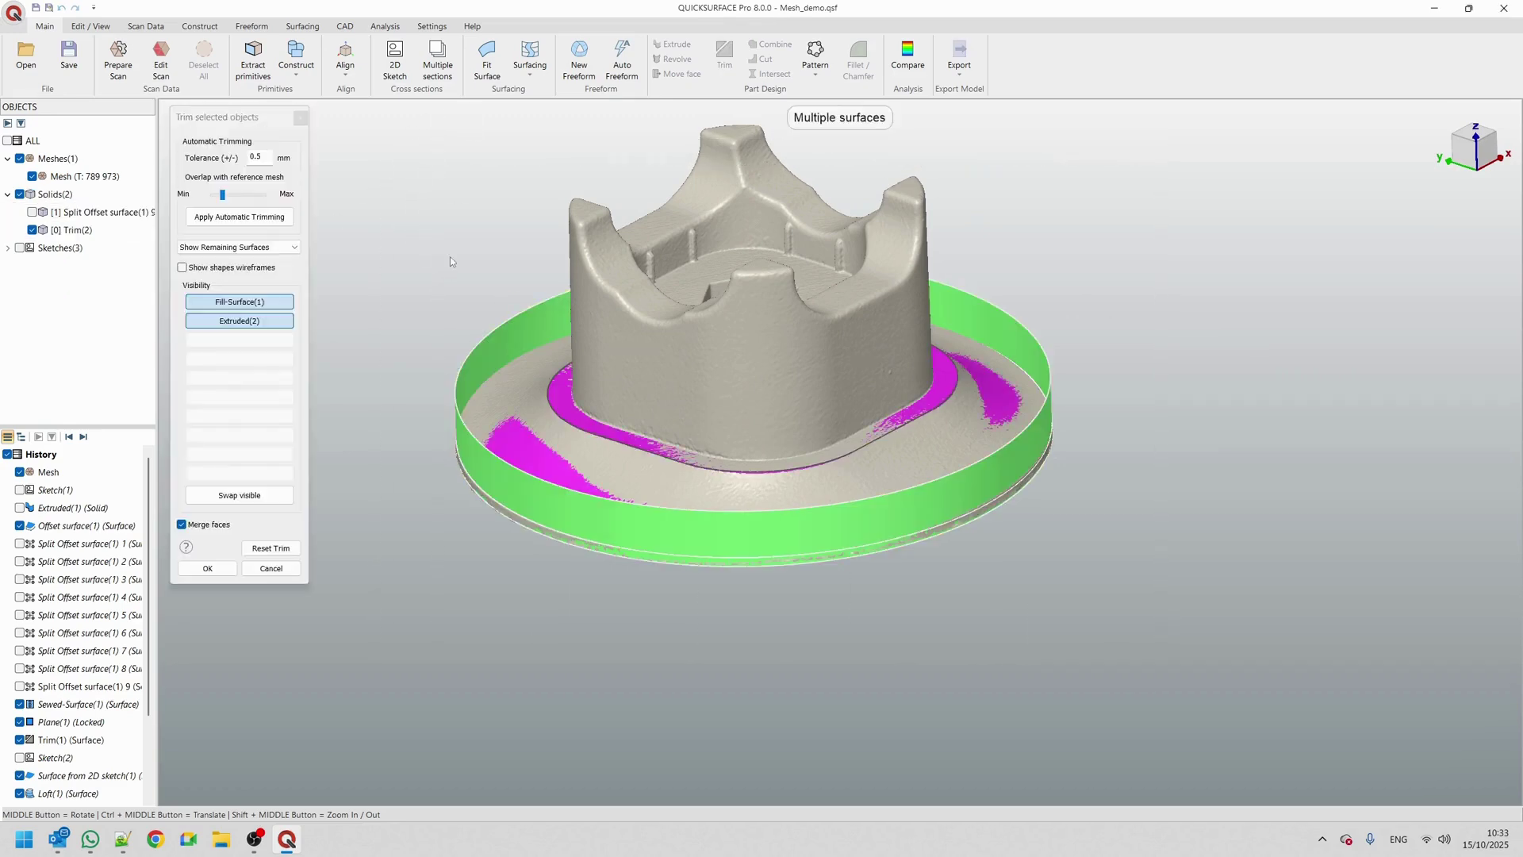
pyautogui.click(492, 470)
pyautogui.moveTo(609, 462); pyautogui.dragTo(629, 219, button='middle')
pyautogui.click(207, 568)
# Show the wall body and trim it together with the flange surface, removing the face enclosed by the wall on the underside
pyautogui.moveTo(635, 374); pyautogui.dragTo(639, 603, button='middle')
pyautogui.click(33, 247)
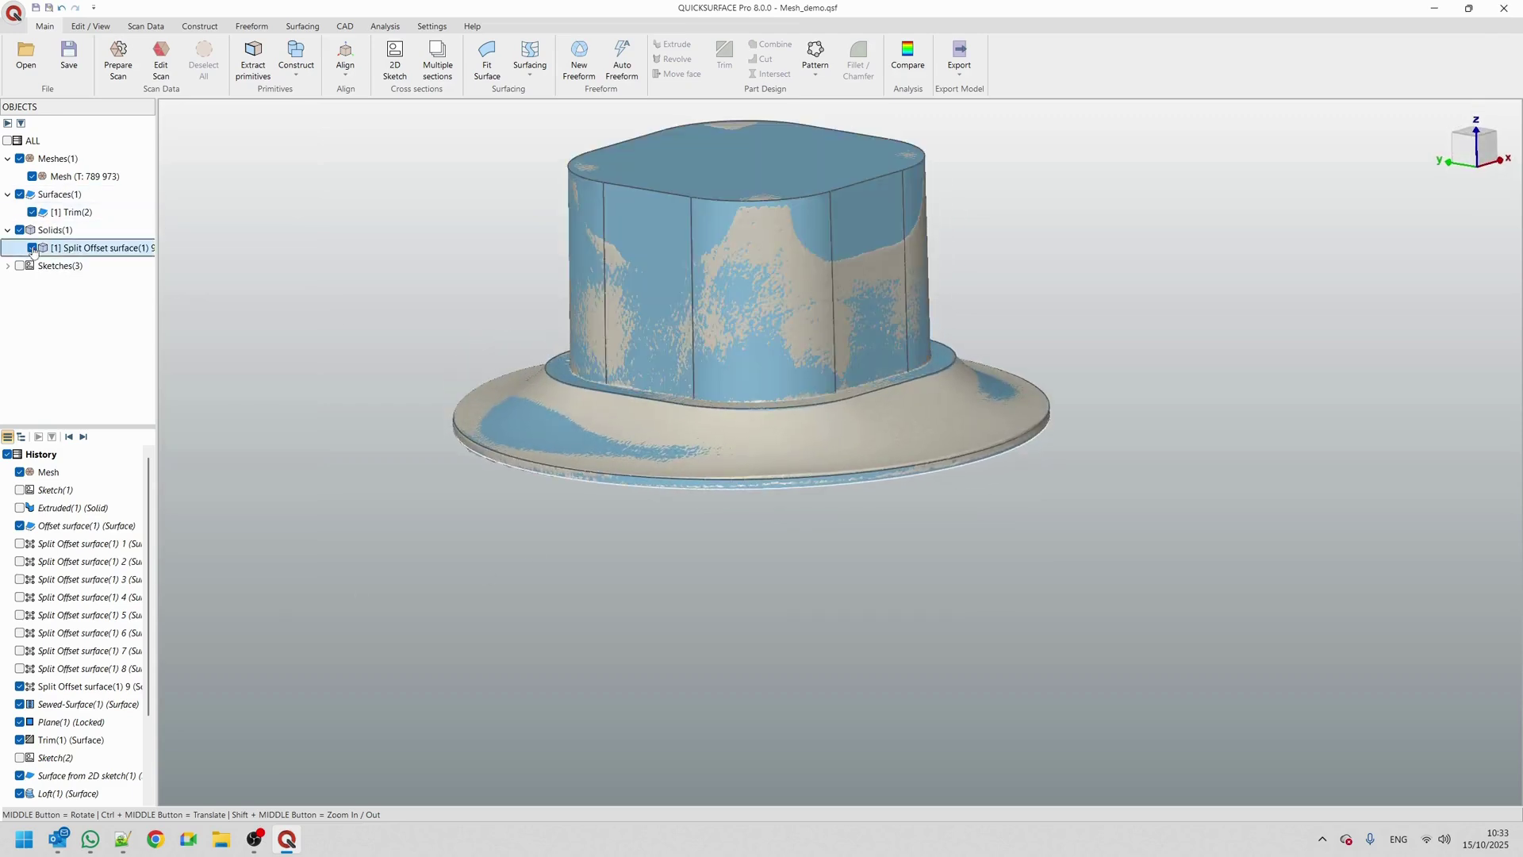
pyautogui.moveTo(602, 371); pyautogui.dragTo(681, 369, button='middle')
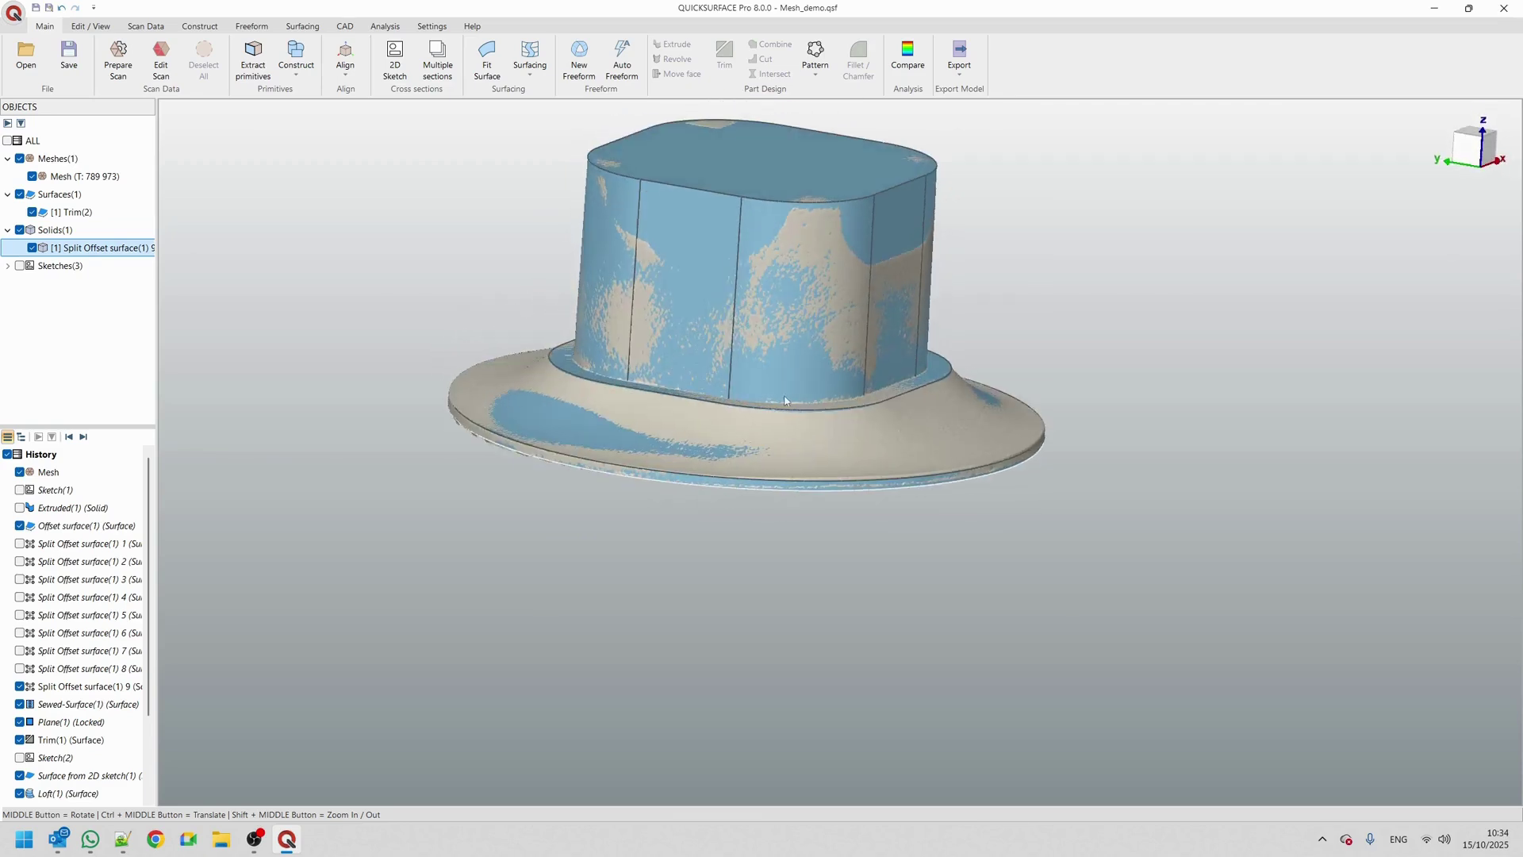
pyautogui.scroll(-3, 662, 395)
pyautogui.moveTo(423, 163); pyautogui.dragTo(952, 503)
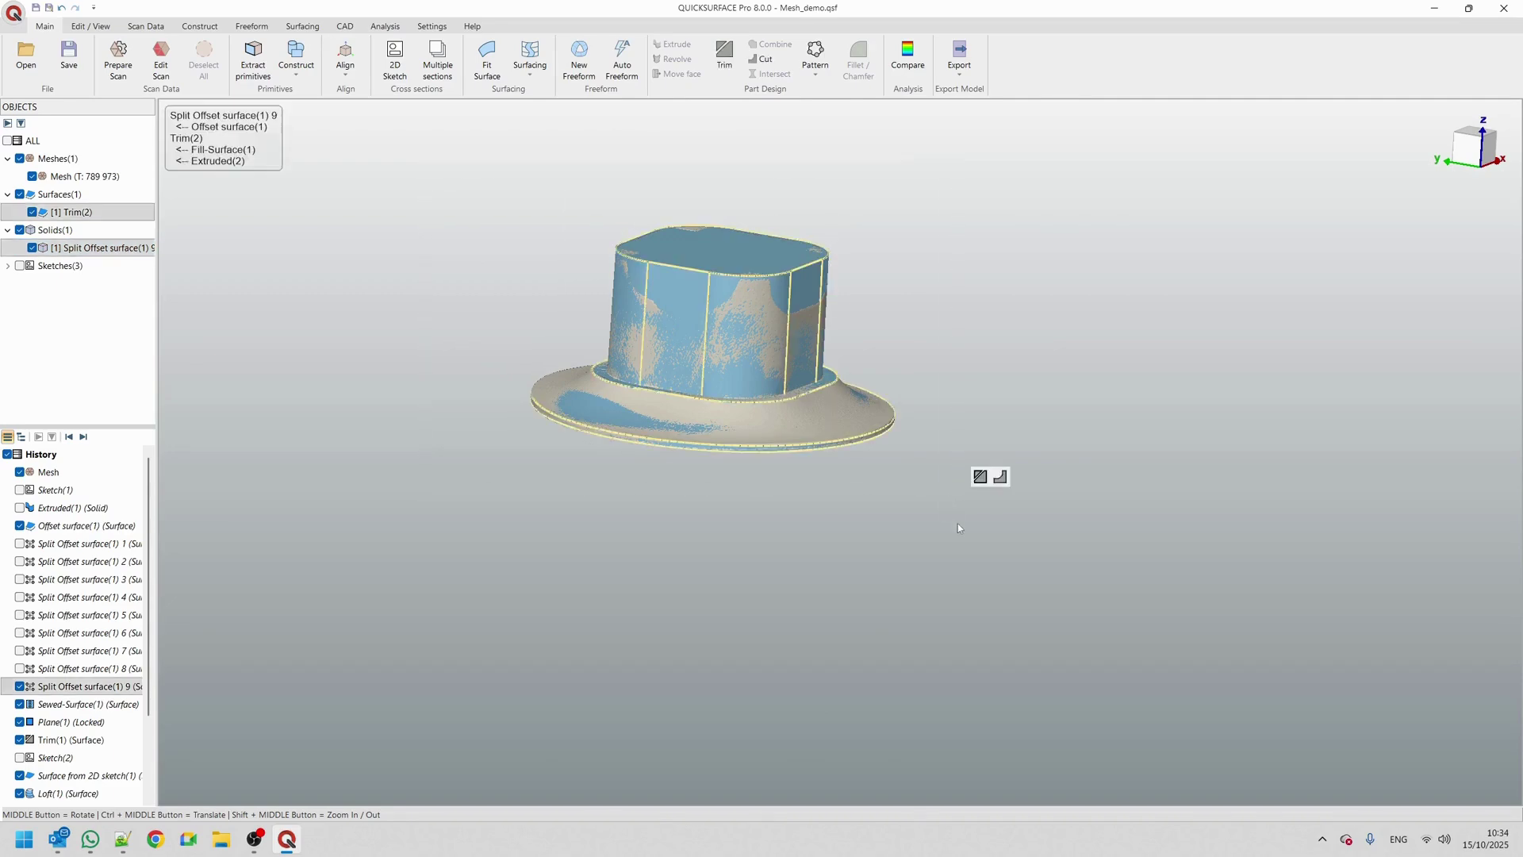
pyautogui.click(984, 479)
pyautogui.moveTo(668, 476); pyautogui.dragTo(668, 374, button='middle')
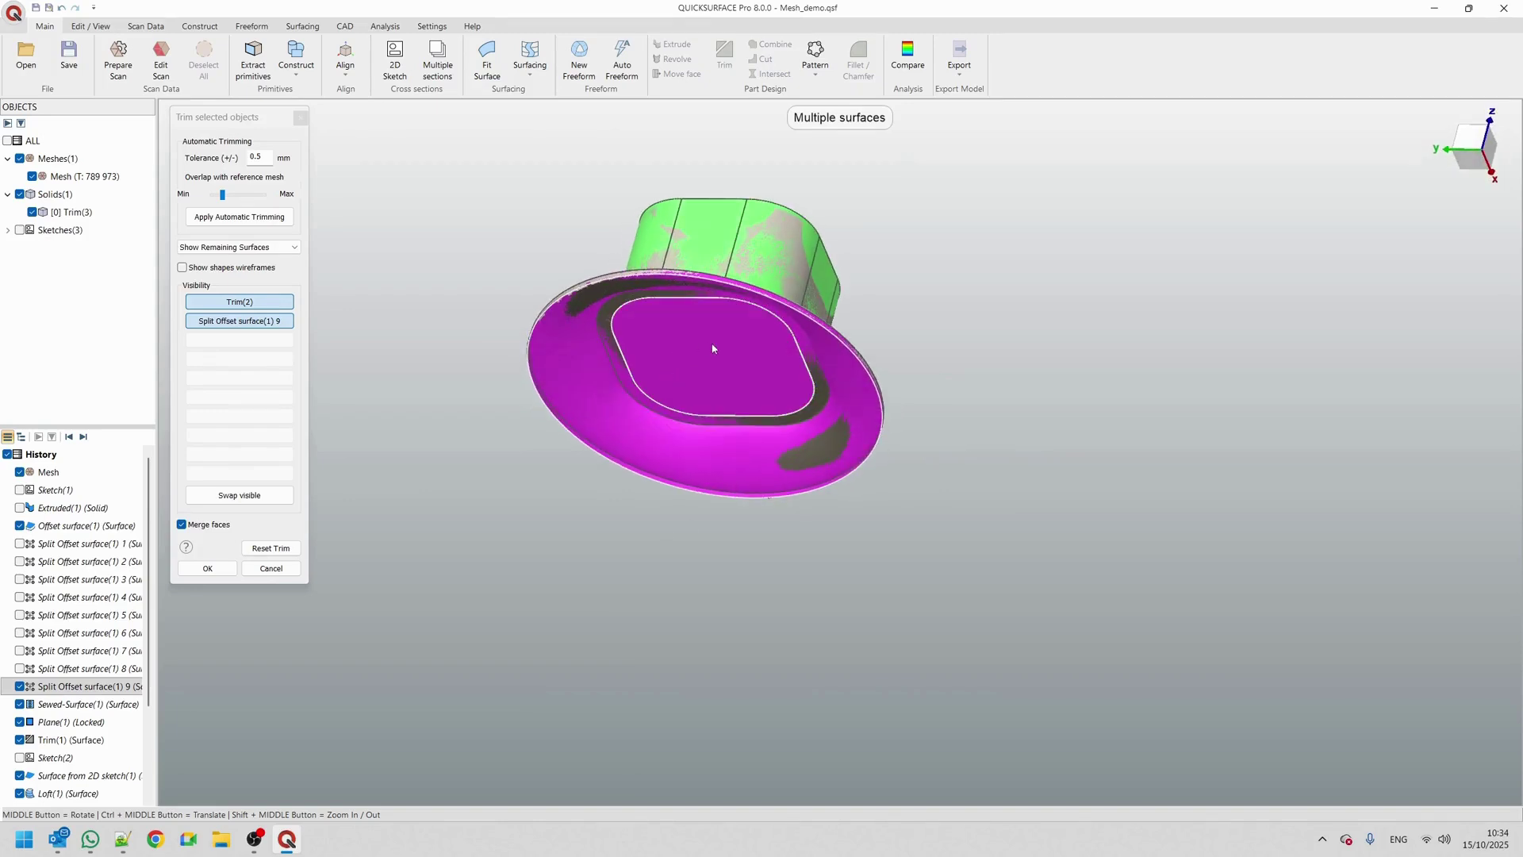
pyautogui.click(713, 348)
pyautogui.moveTo(692, 315); pyautogui.dragTo(697, 605, button='middle')
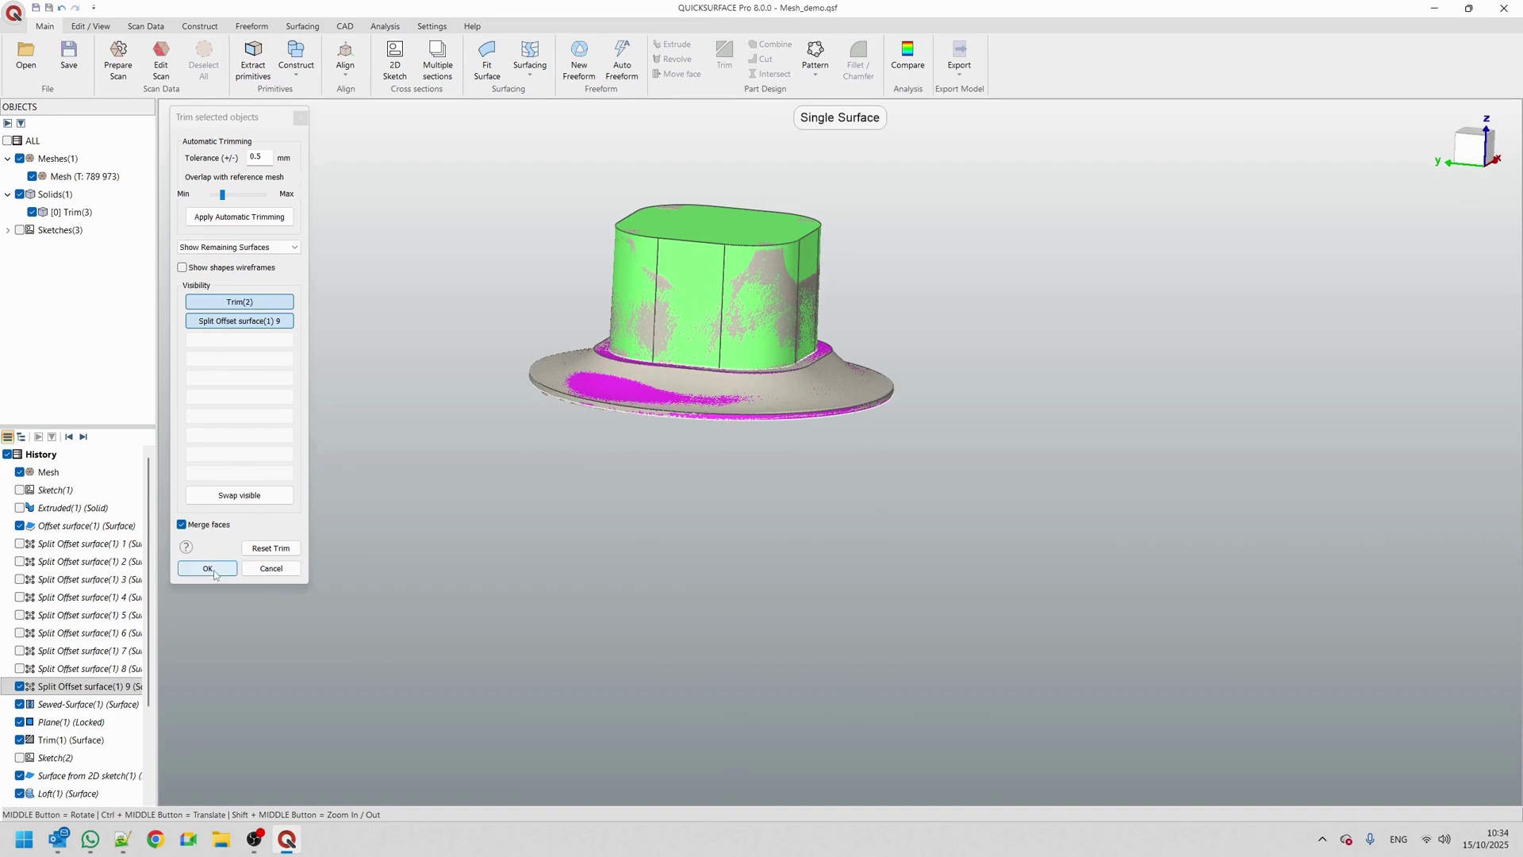
pyautogui.click(213, 571)
# Create a sketch on the wall's top face from a mesh section about 15 mm below it, without placing the sketch on the slicing plane
pyautogui.moveTo(673, 403); pyautogui.dragTo(712, 354, button='middle')
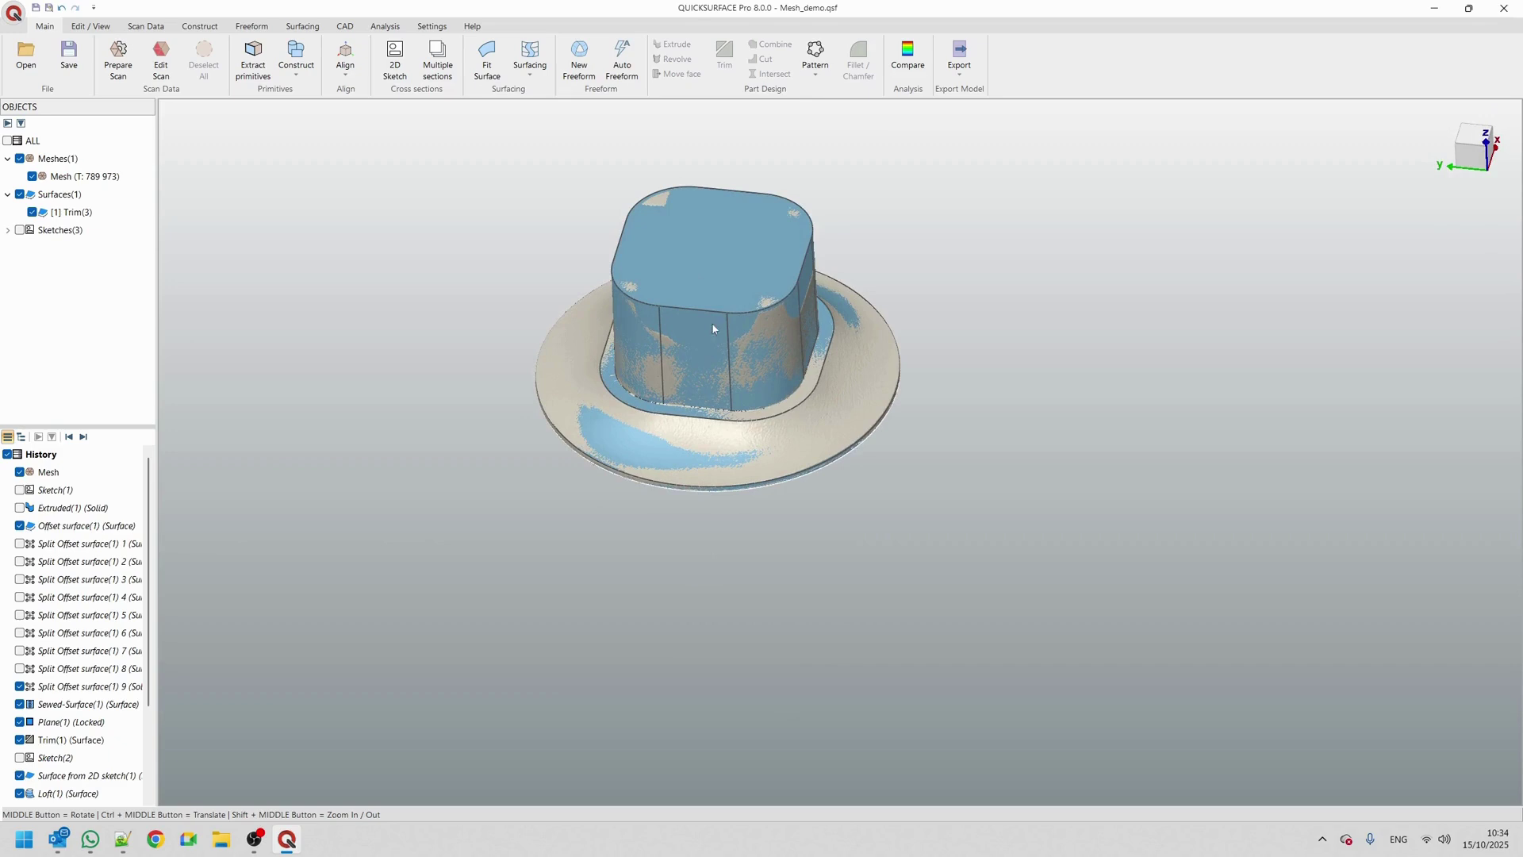
pyautogui.scroll(4, 706, 238)
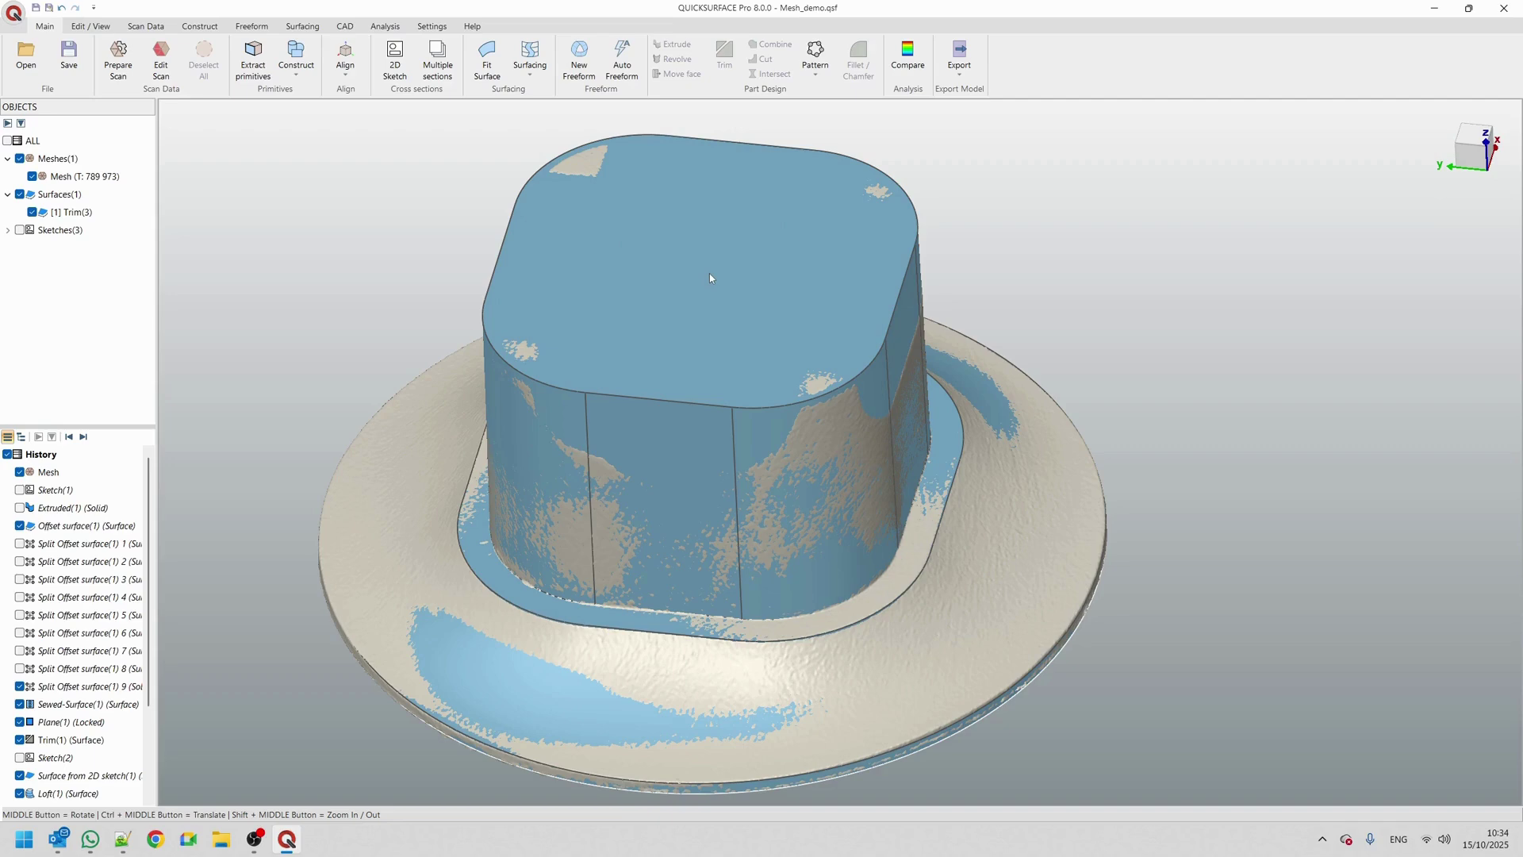
pyautogui.click(710, 277)
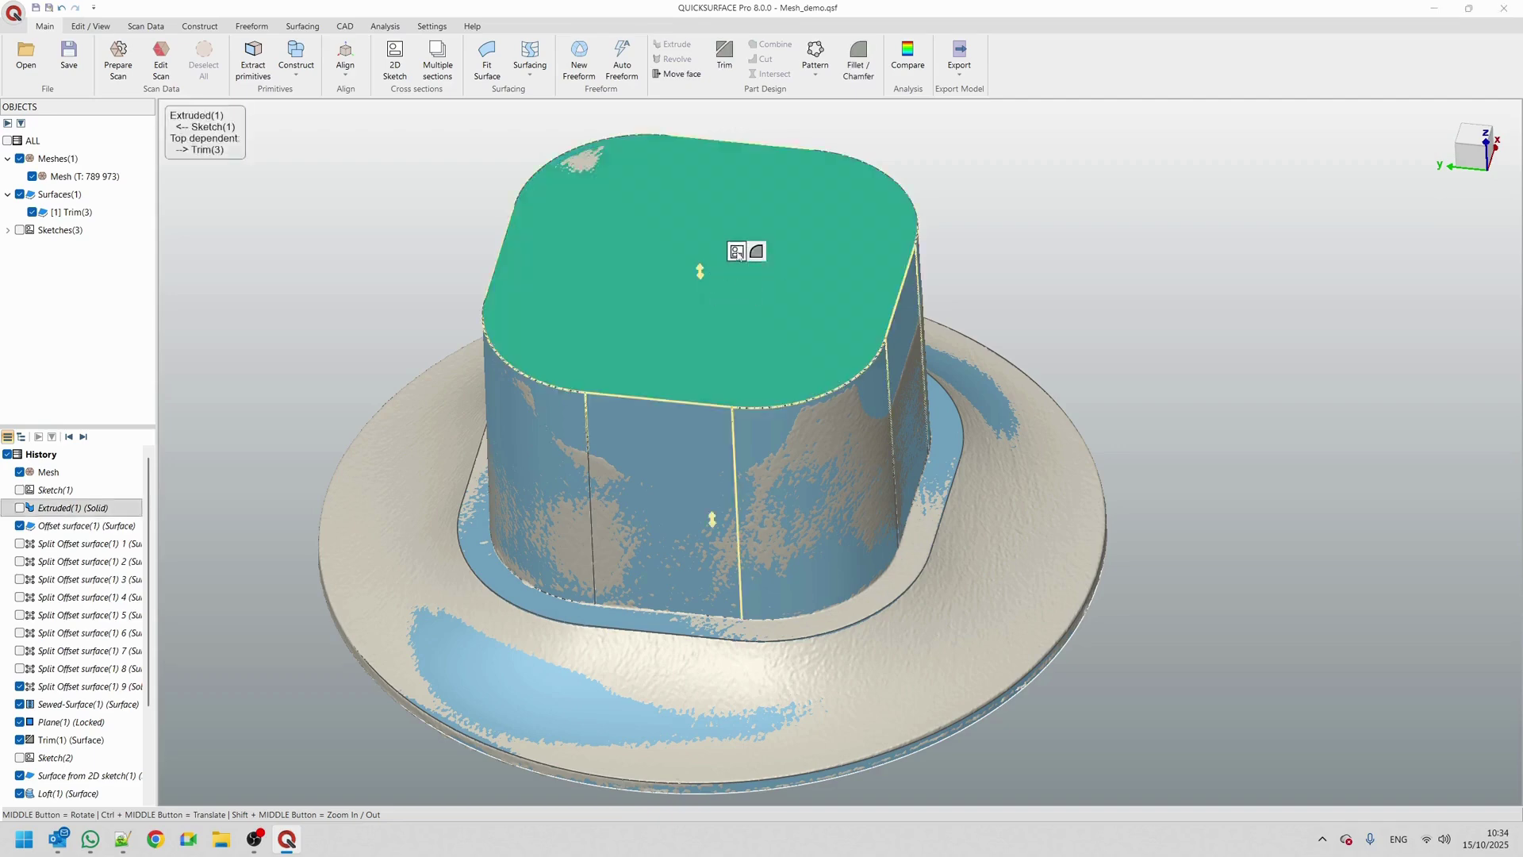
pyautogui.click(737, 252)
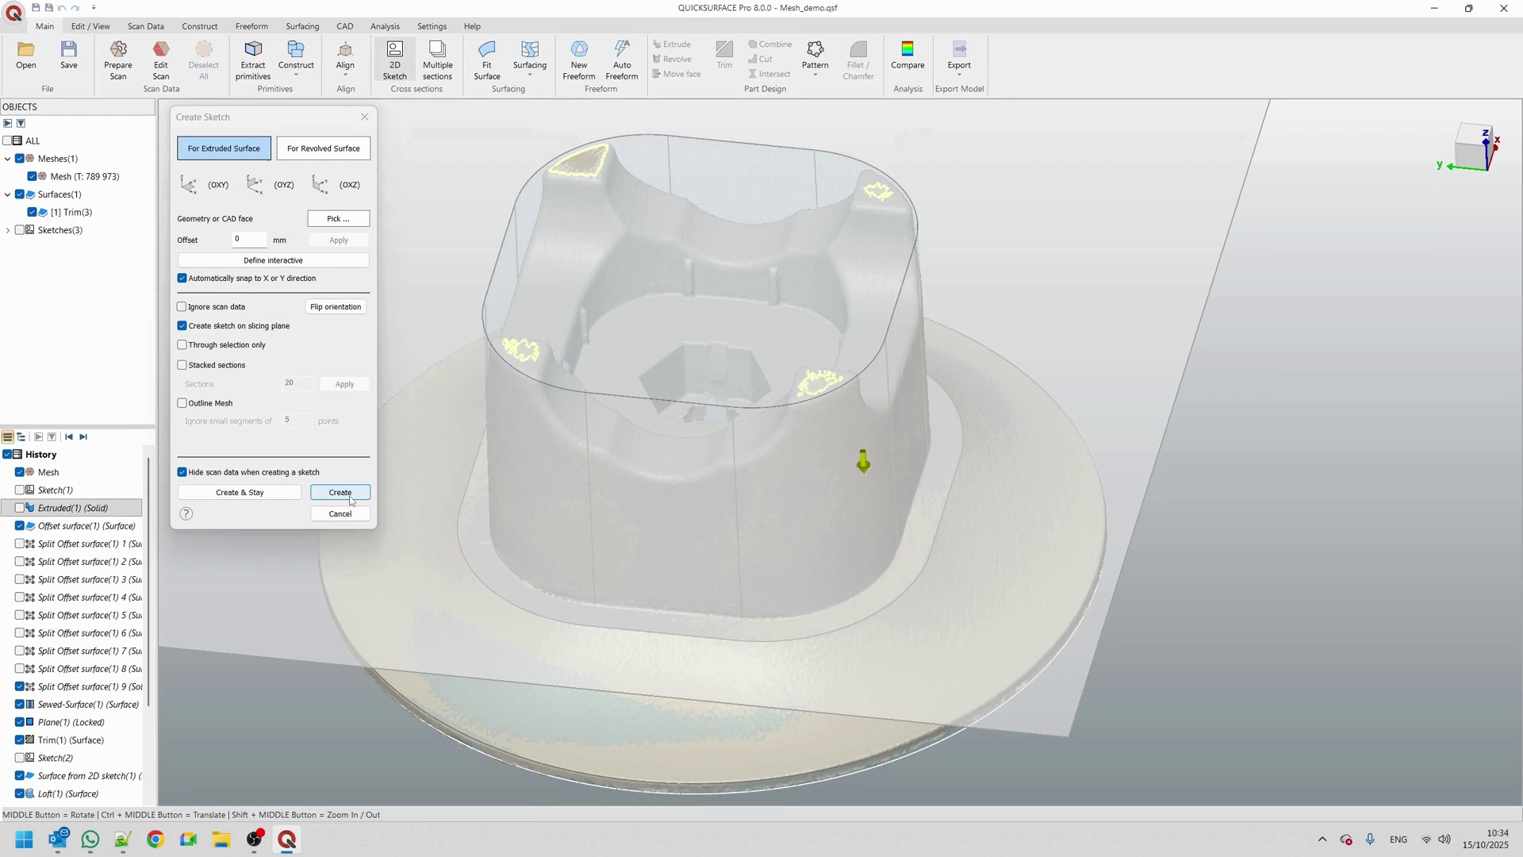
pyautogui.moveTo(738, 321); pyautogui.dragTo(750, 433)
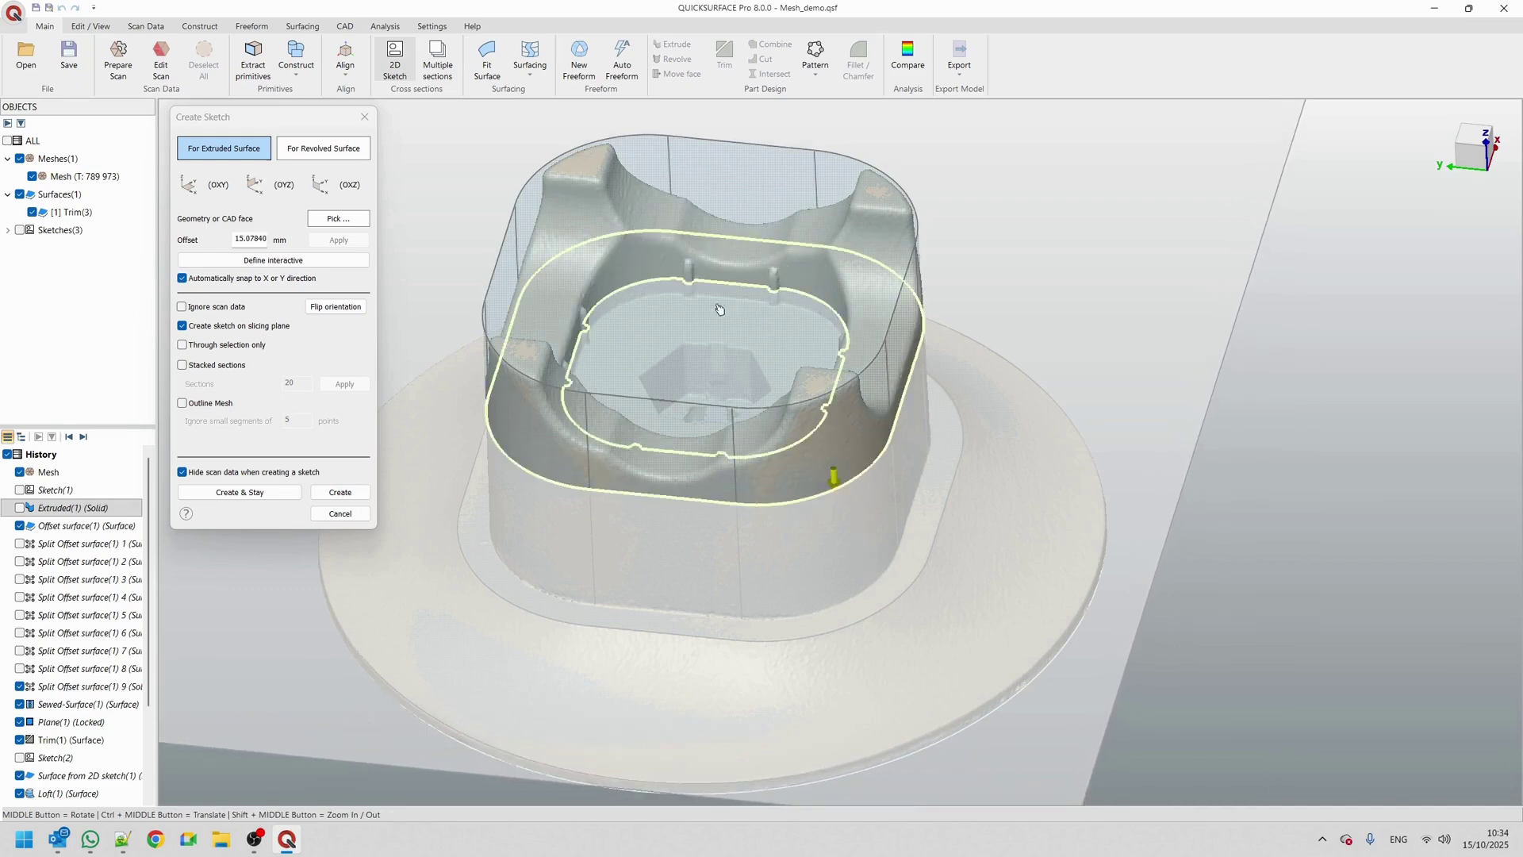
pyautogui.click(226, 330)
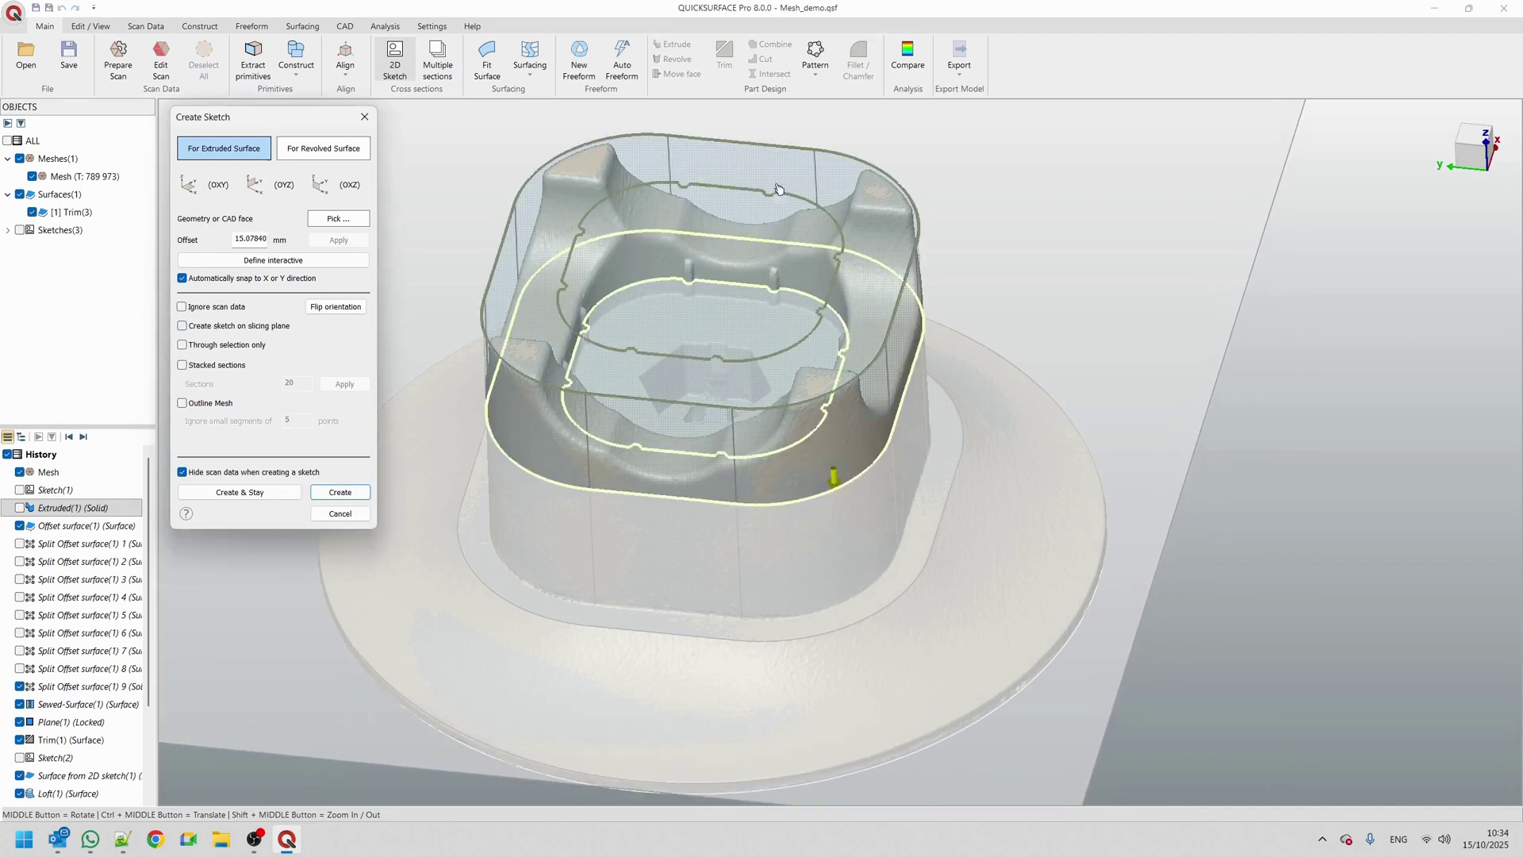
pyautogui.click(339, 492)
# Sketch the inner pocket outline as four straight sides fitted to the section, with corners filleted to radii of about 10.4 to 10.7 mm
pyautogui.scroll(4, 851, 184)
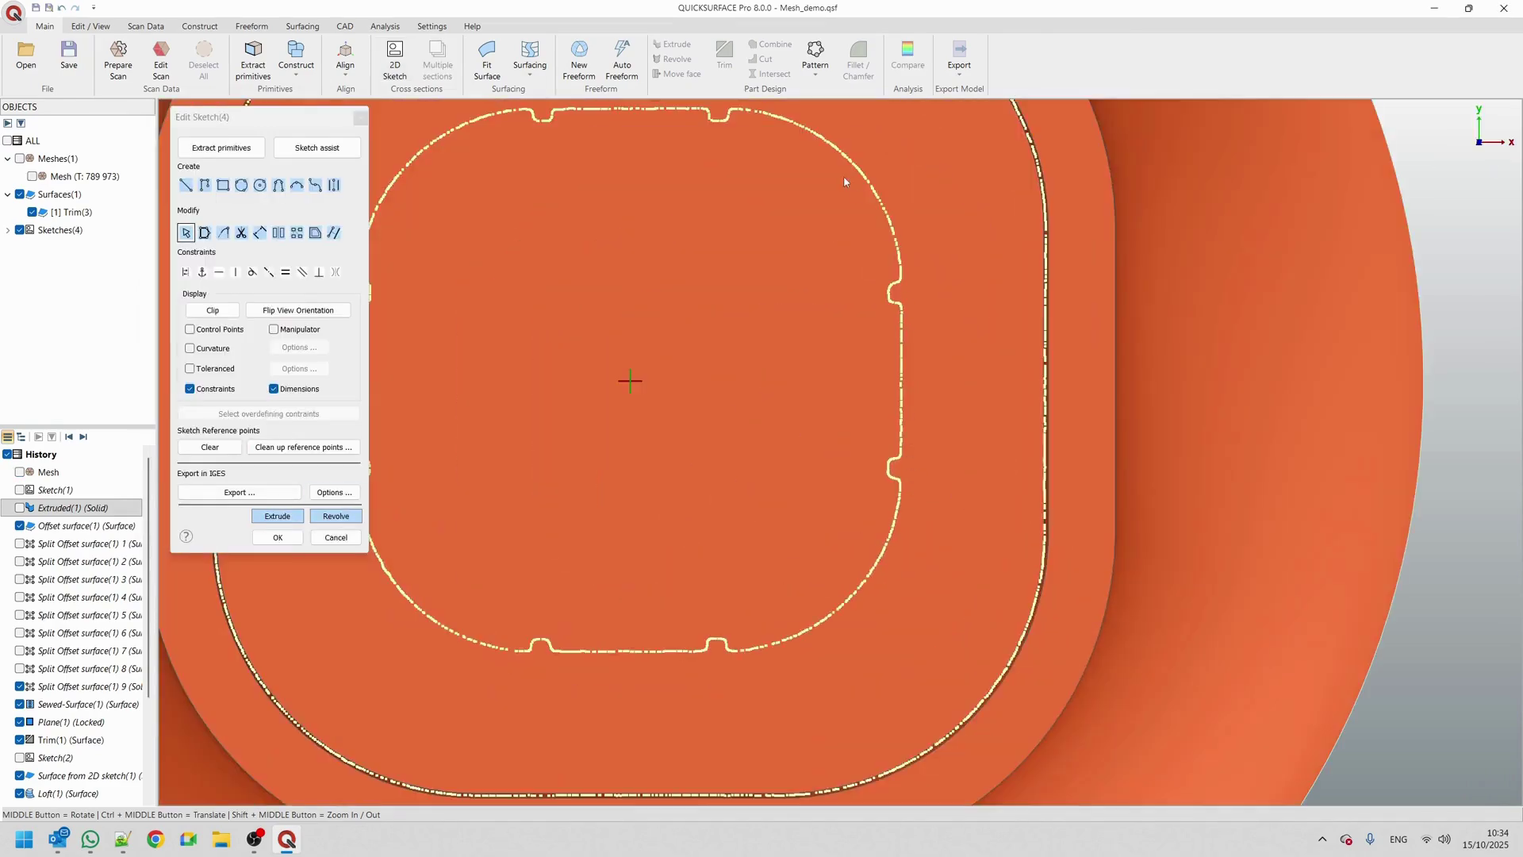
pyautogui.scroll(-3, 851, 184)
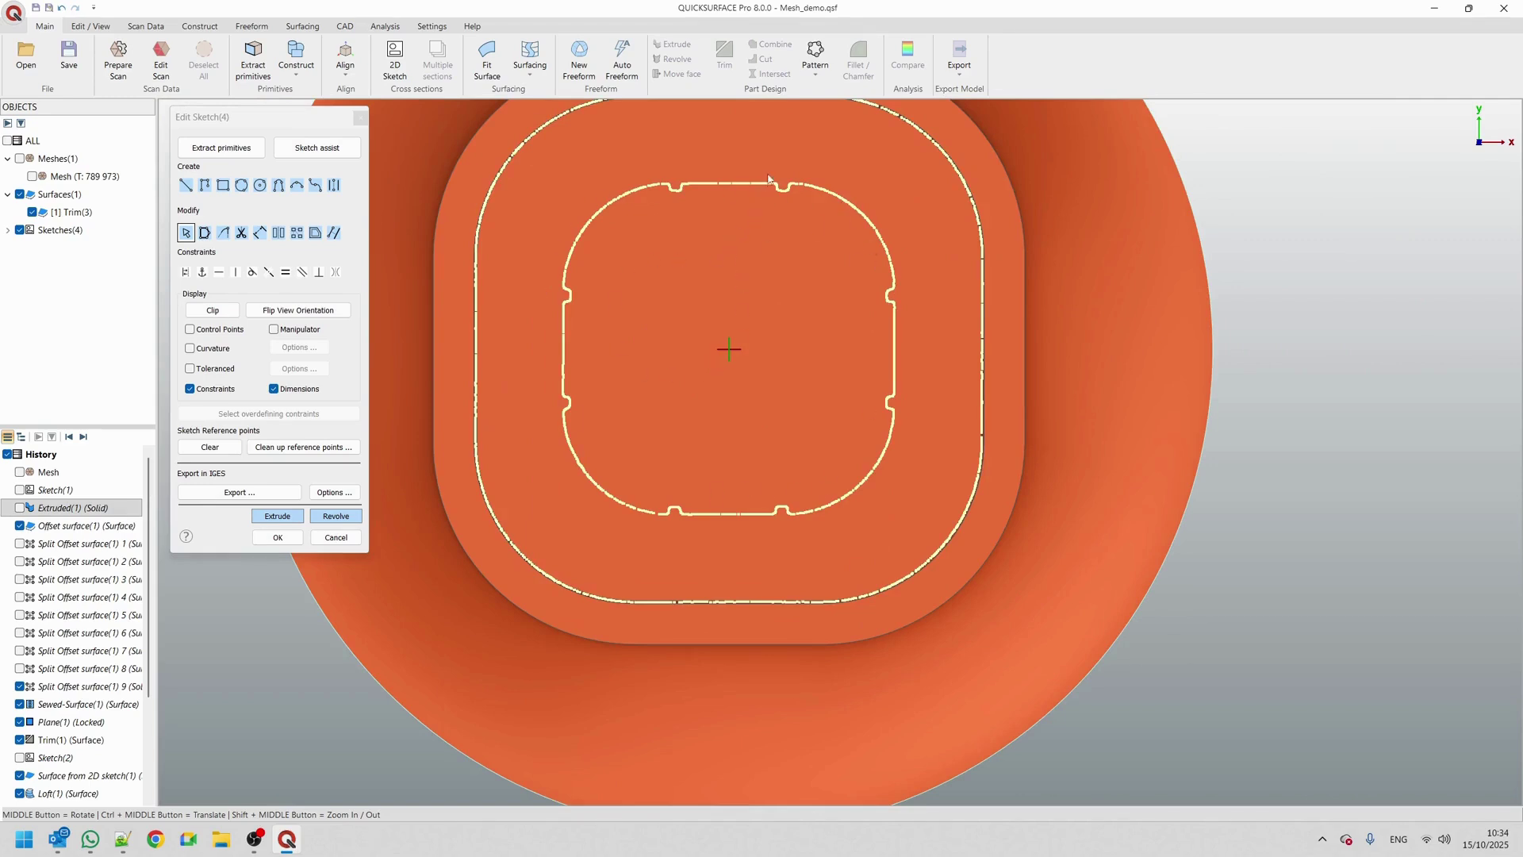
pyautogui.click(729, 184)
pyautogui.click(564, 349)
pyautogui.click(758, 510)
pyautogui.click(894, 343)
pyautogui.click(205, 232)
pyautogui.click(565, 184)
pyautogui.click(564, 512)
pyautogui.click(894, 507)
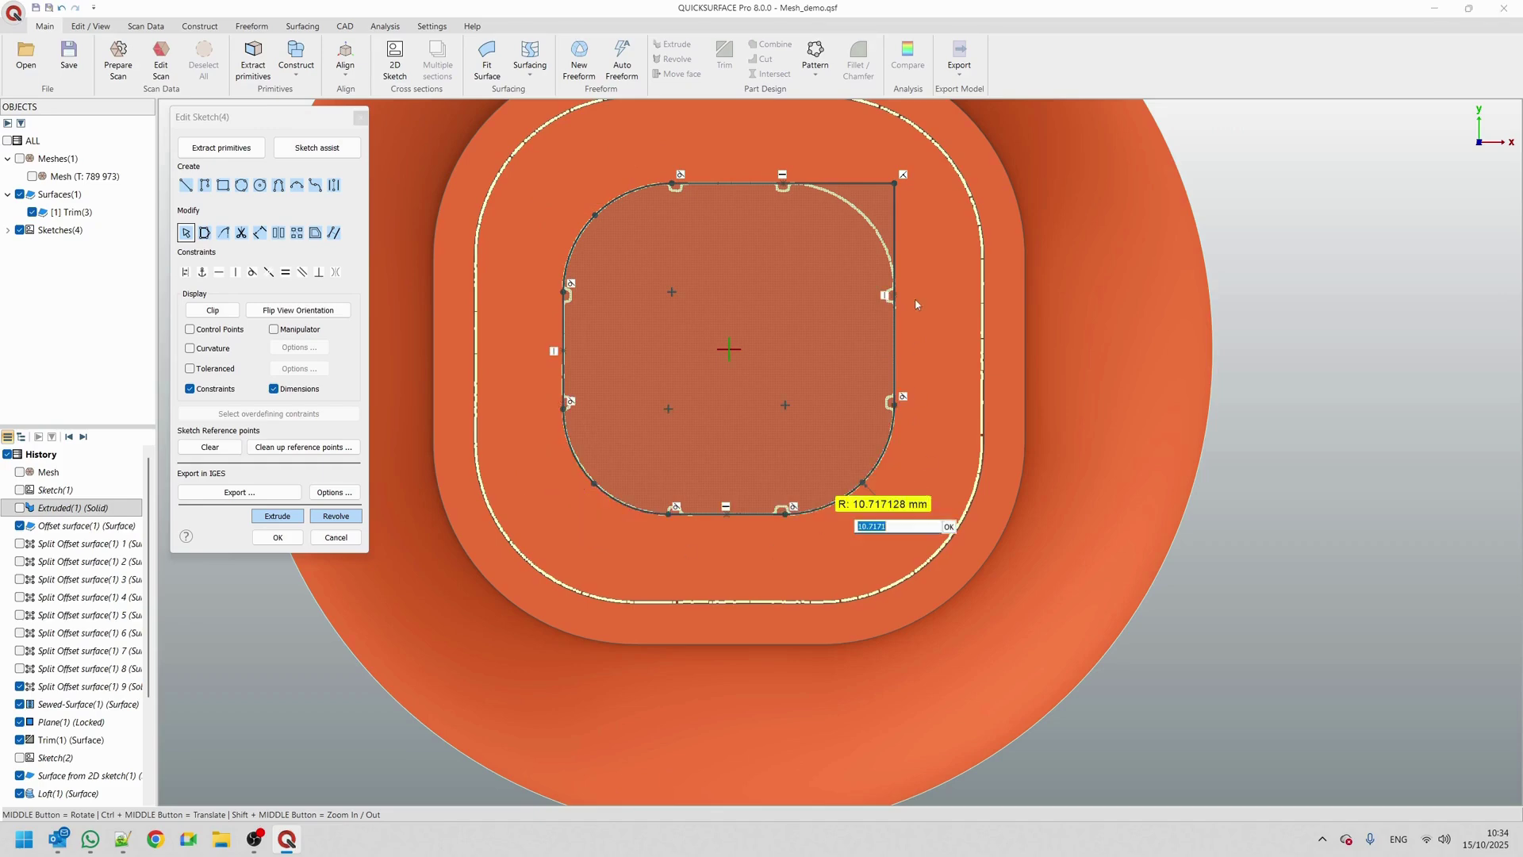
pyautogui.click(895, 184)
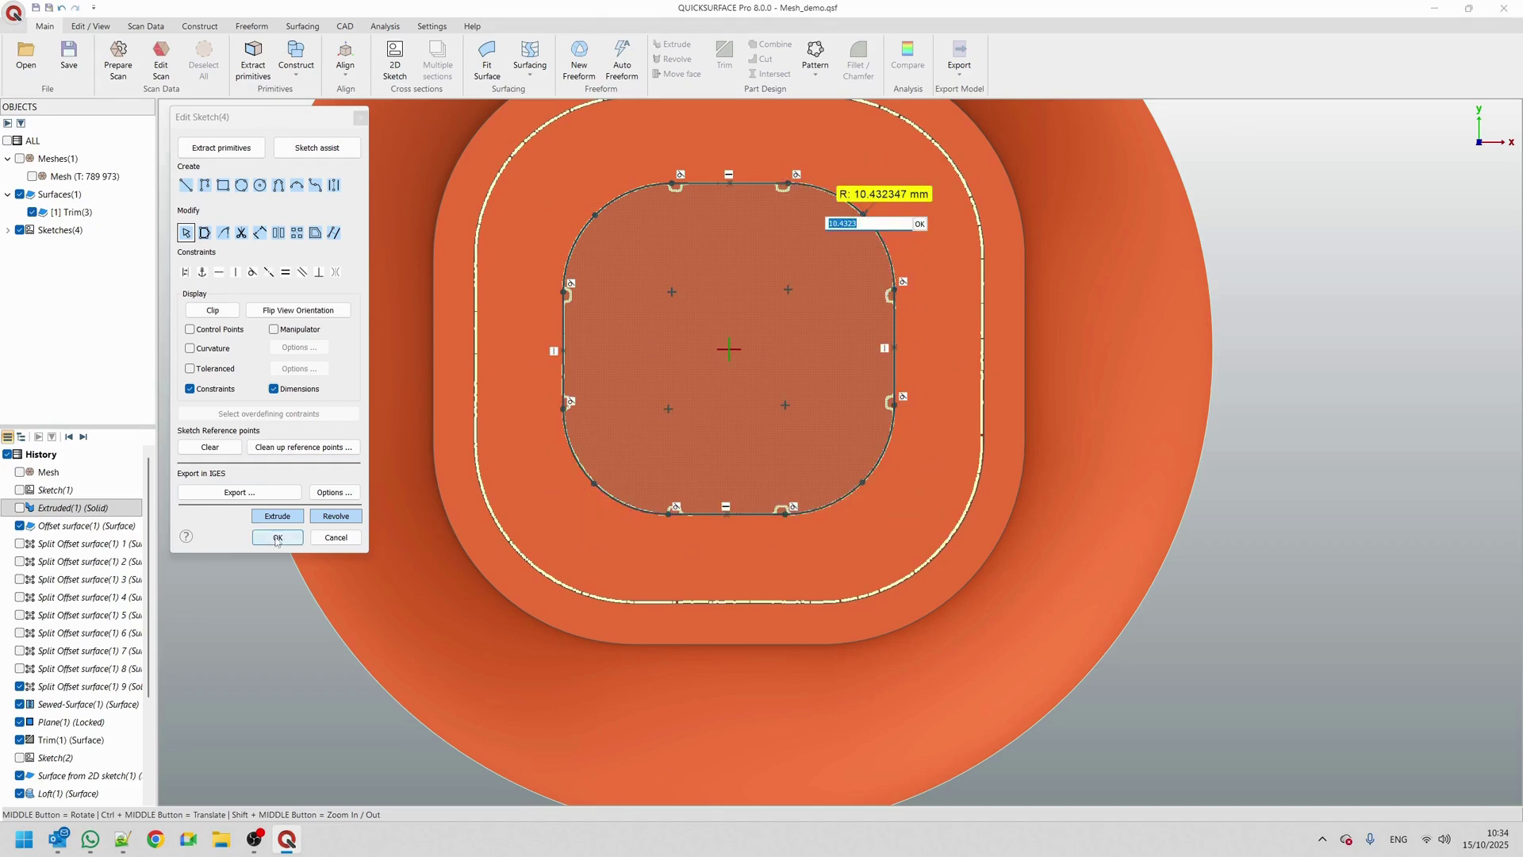
pyautogui.click(278, 537)
# Split the top face with the pocket sketch using Trim, keeping the inner region and turning face merging off, and hide the sketches
pyautogui.moveTo(648, 373); pyautogui.dragTo(582, 414, button='middle')
pyautogui.scroll(-3, 553, 279)
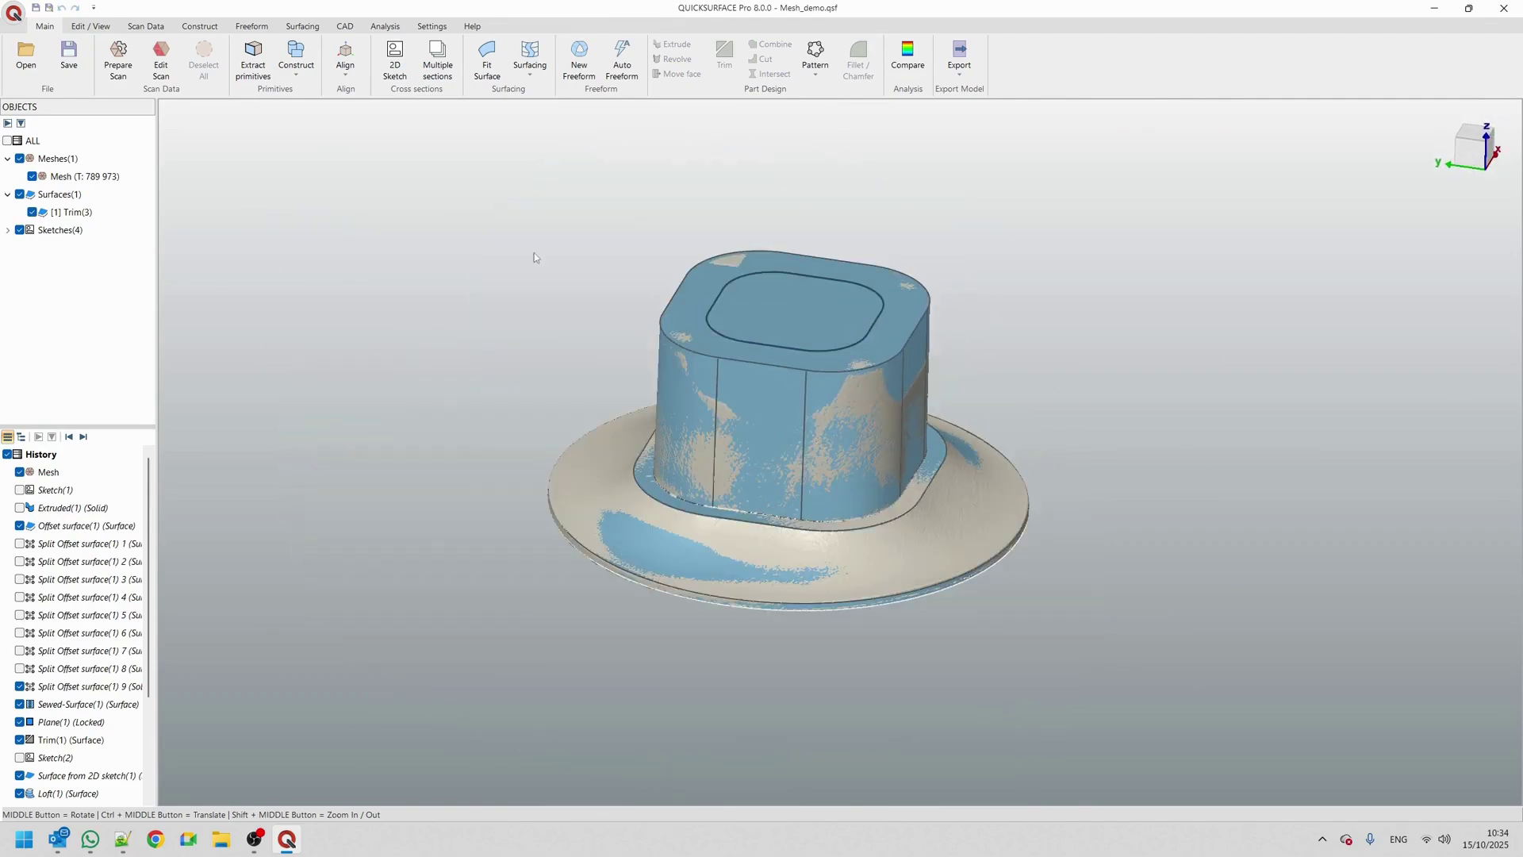
pyautogui.moveTo(475, 188); pyautogui.dragTo(1061, 616)
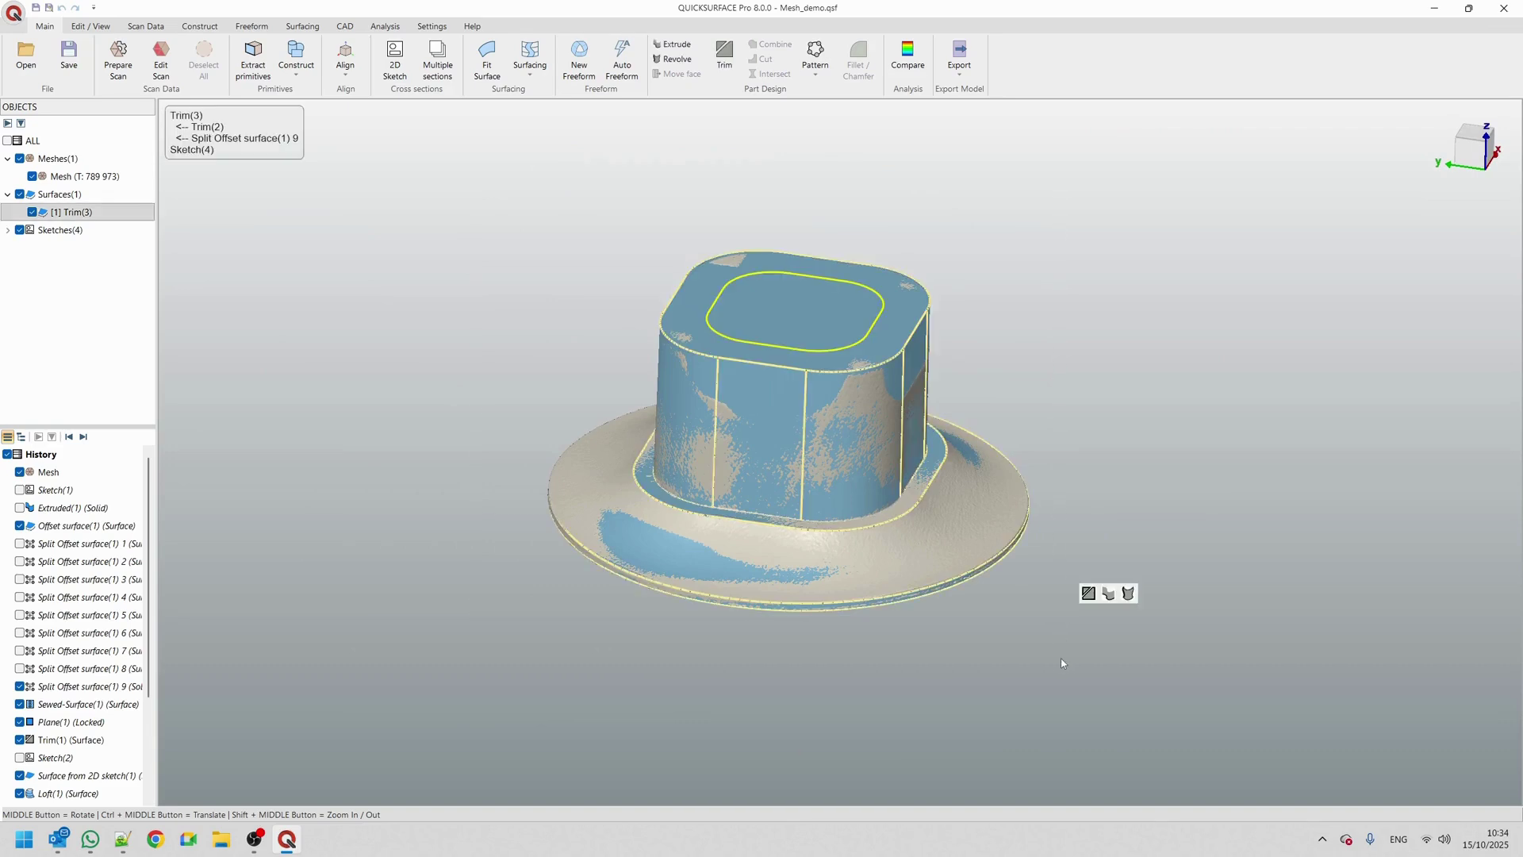
pyautogui.click(1089, 593)
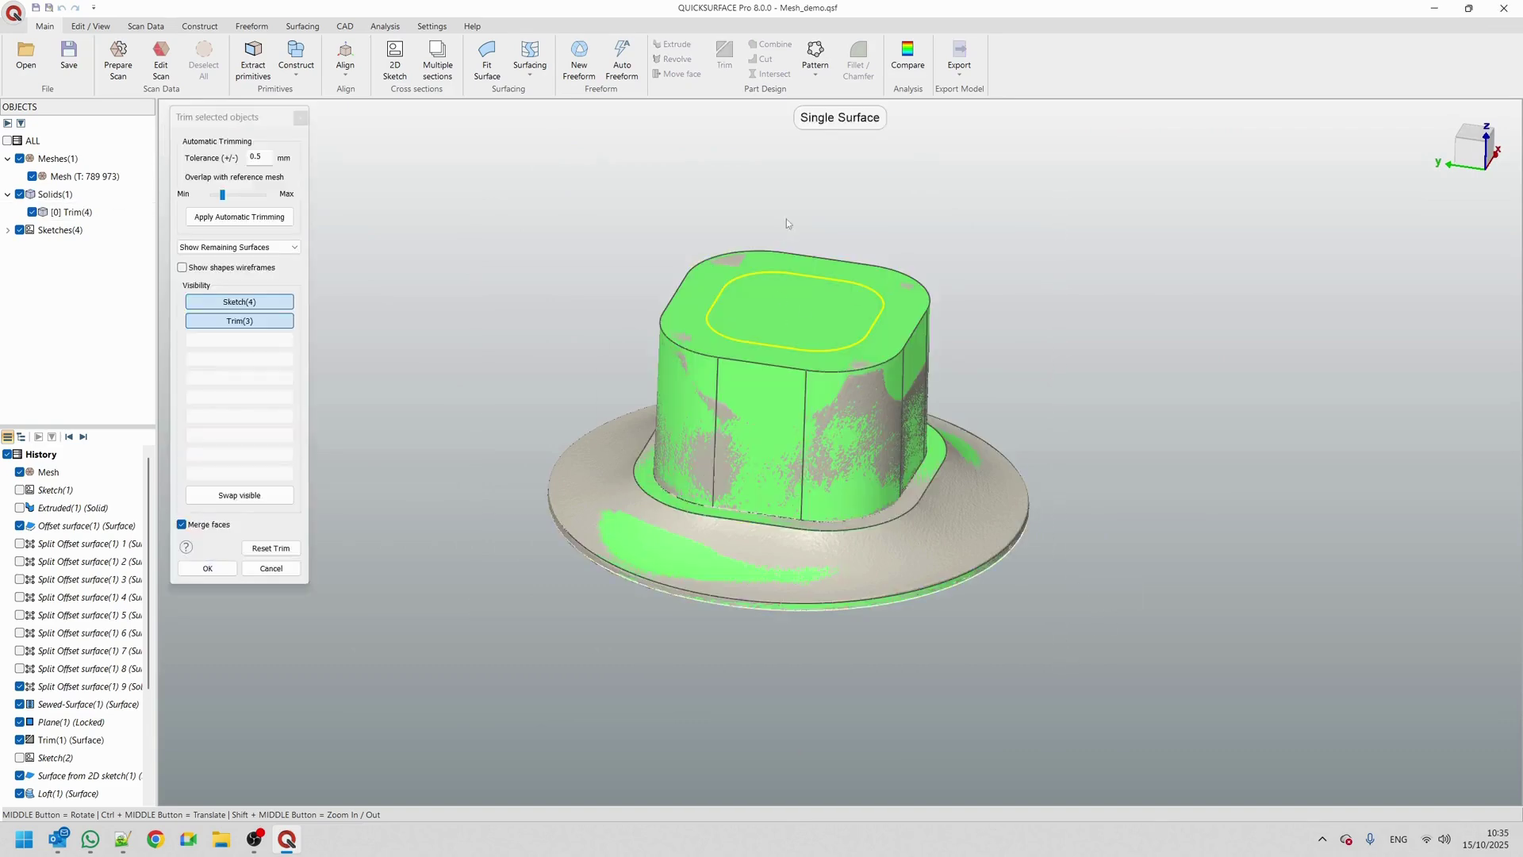
pyautogui.scroll(3, 790, 299)
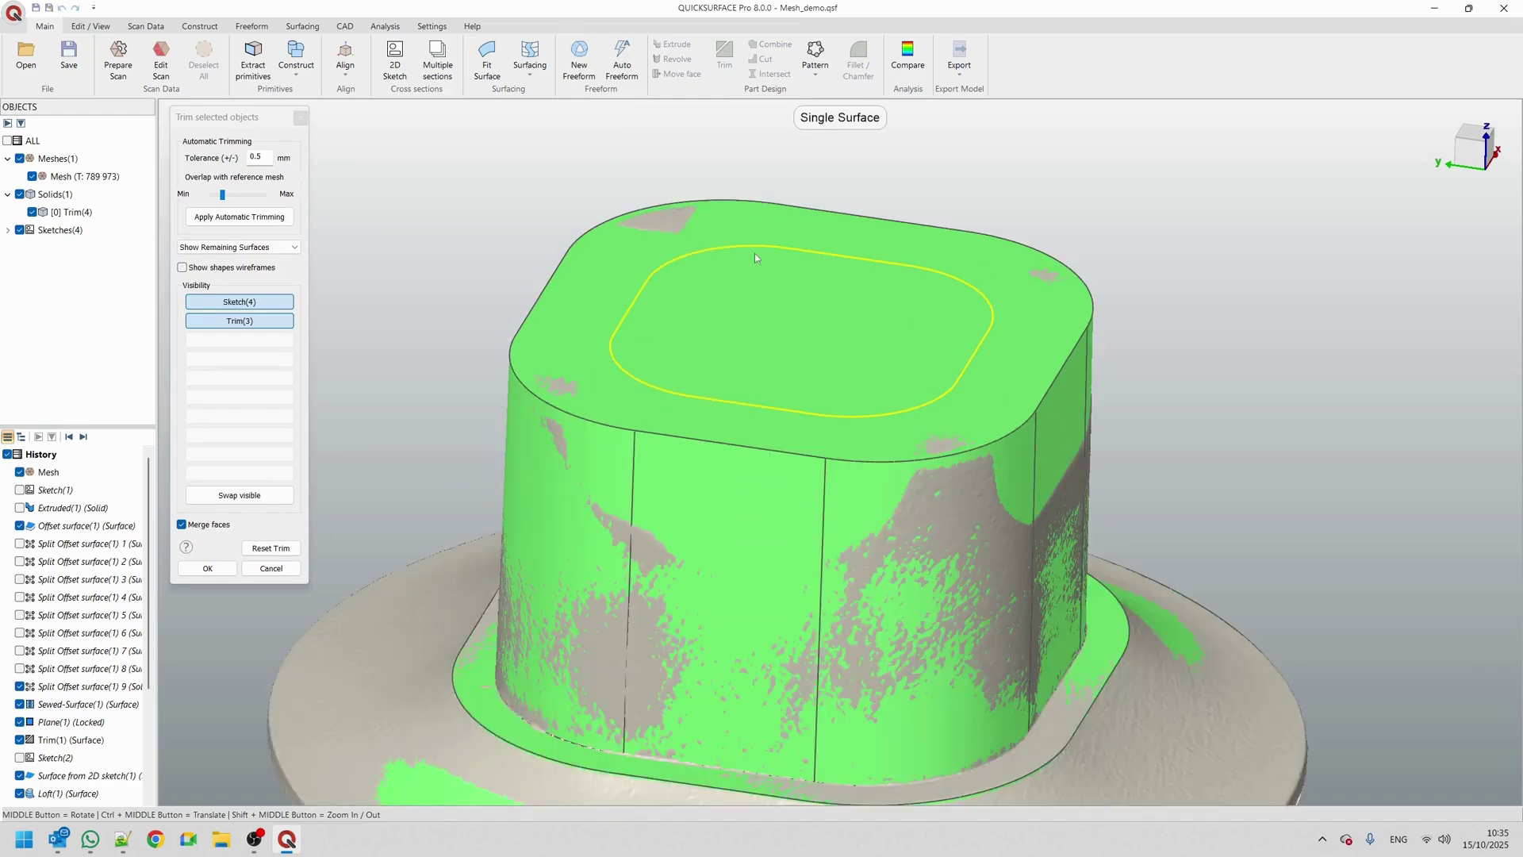
pyautogui.moveTo(798, 316); pyautogui.dragTo(803, 411, button='middle')
pyautogui.click(803, 411)
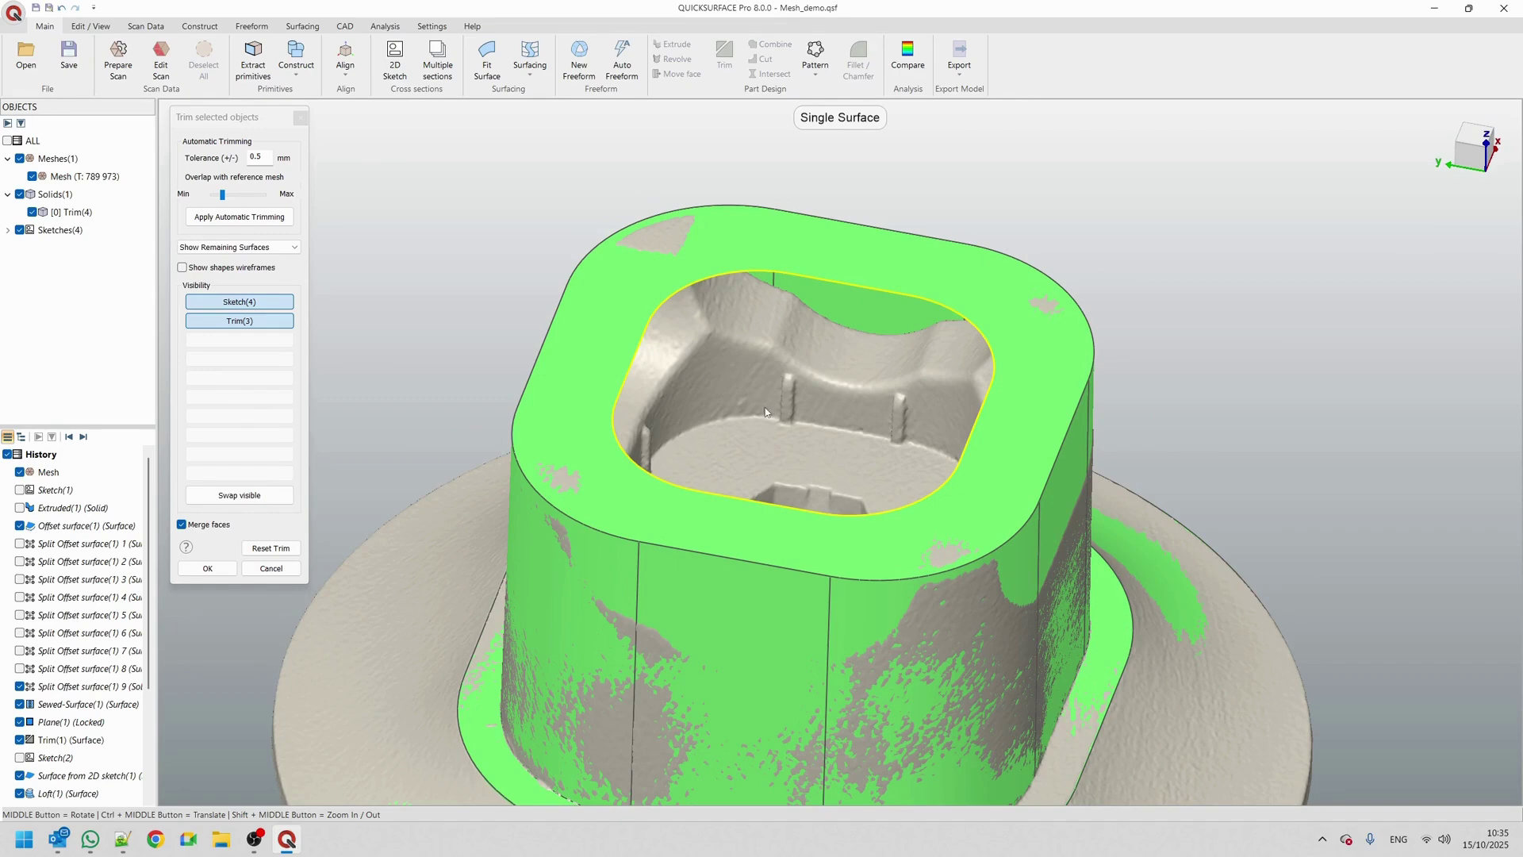
pyautogui.click(769, 410)
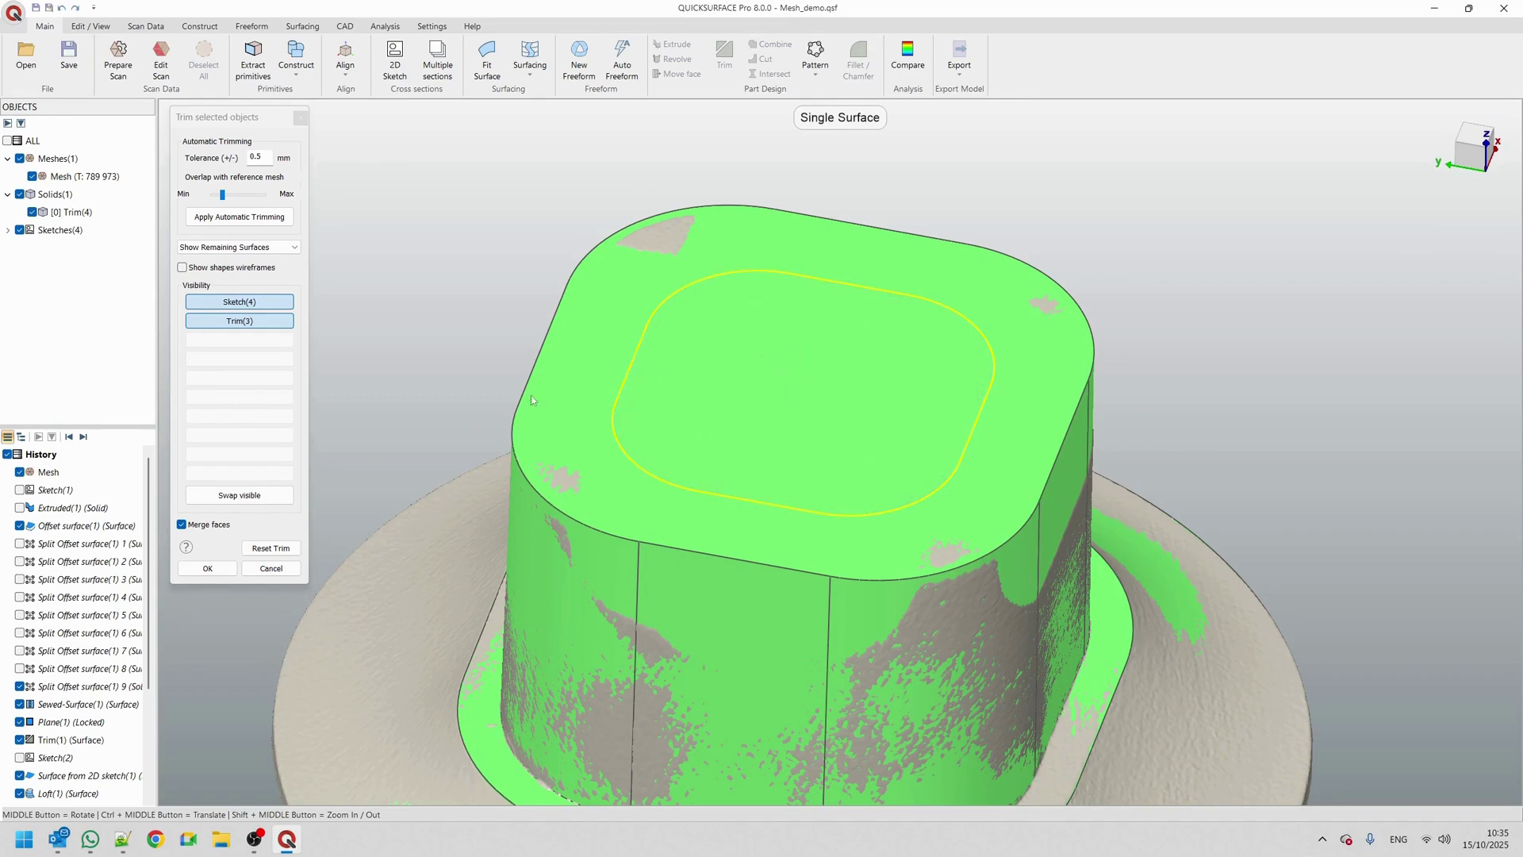
pyautogui.click(216, 531)
pyautogui.click(208, 568)
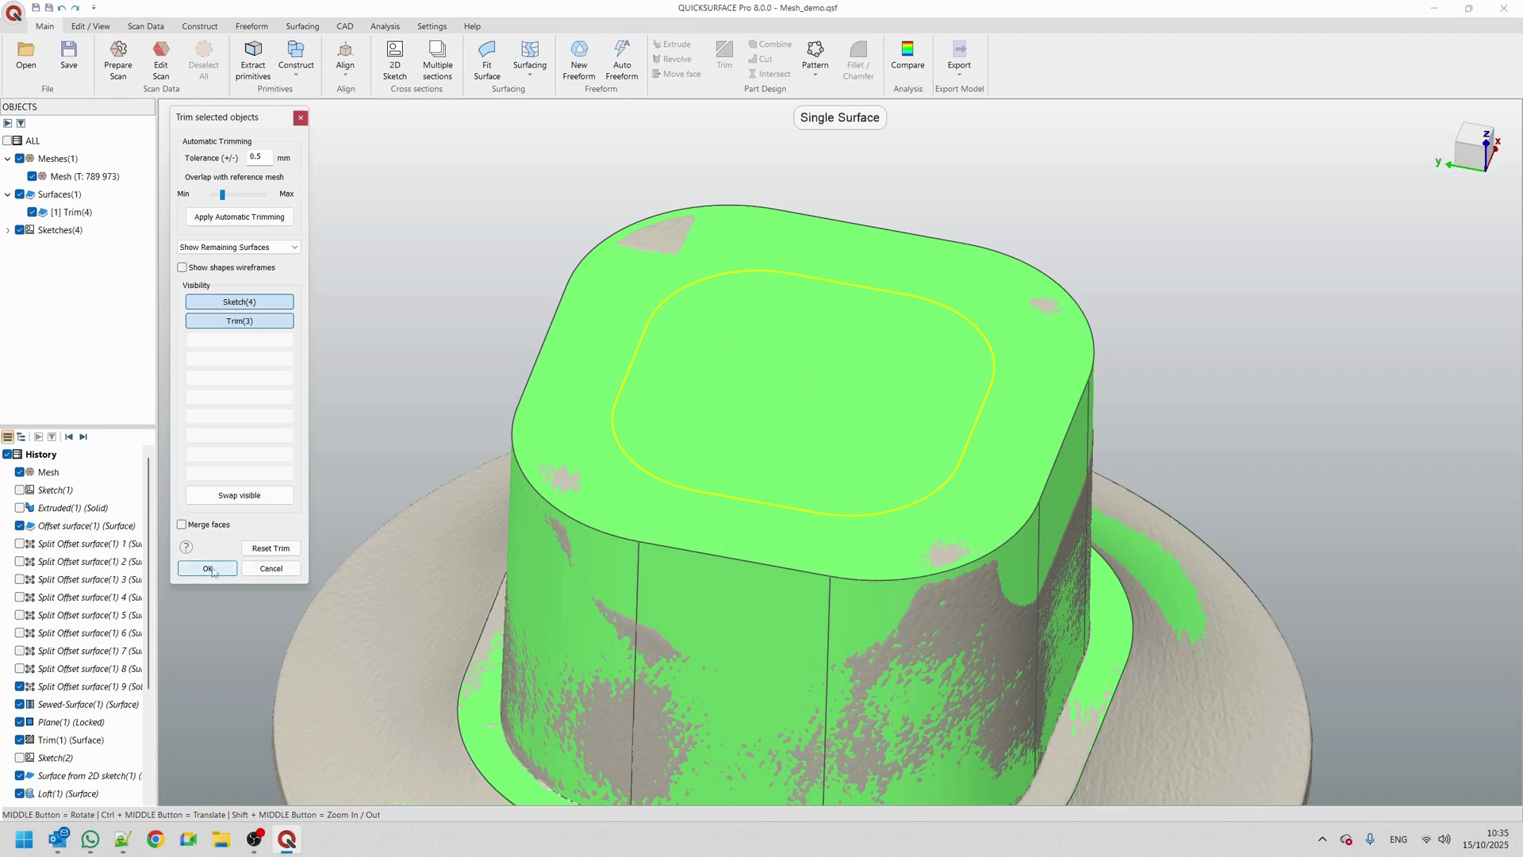
pyautogui.click(20, 231)
# Move the inner region of the top face down about 10.76 mm along Z with Move face
pyautogui.click(796, 384)
pyautogui.moveTo(797, 384); pyautogui.dragTo(764, 259, button='middle')
pyautogui.scroll(-3, 765, 258)
pyautogui.moveTo(814, 416); pyautogui.dragTo(1001, 515, button='middle')
pyautogui.scroll(2, 1004, 438)
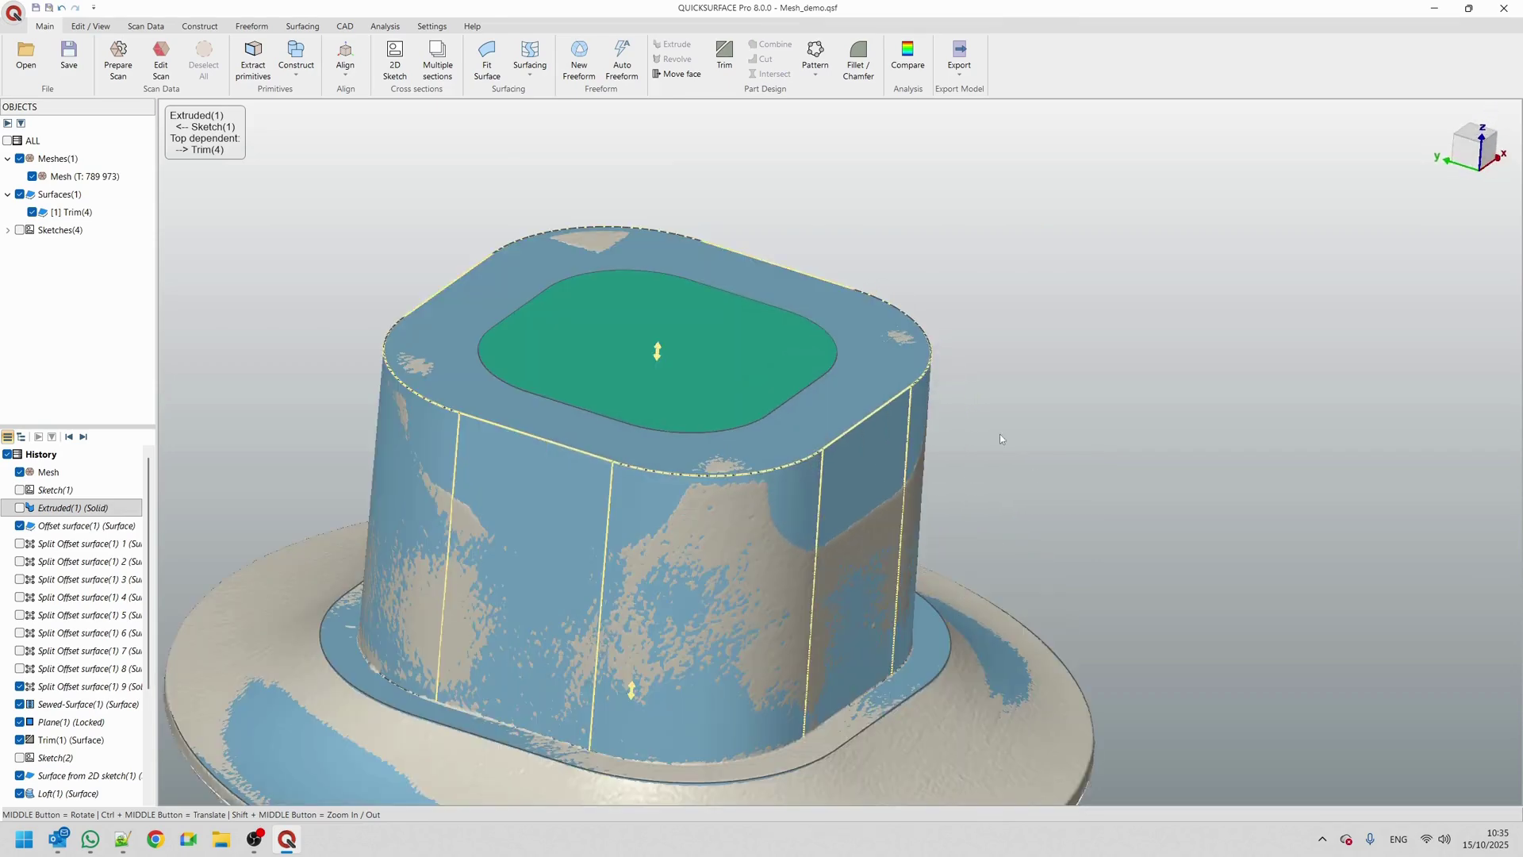
pyautogui.click(346, 27)
pyautogui.click(315, 58)
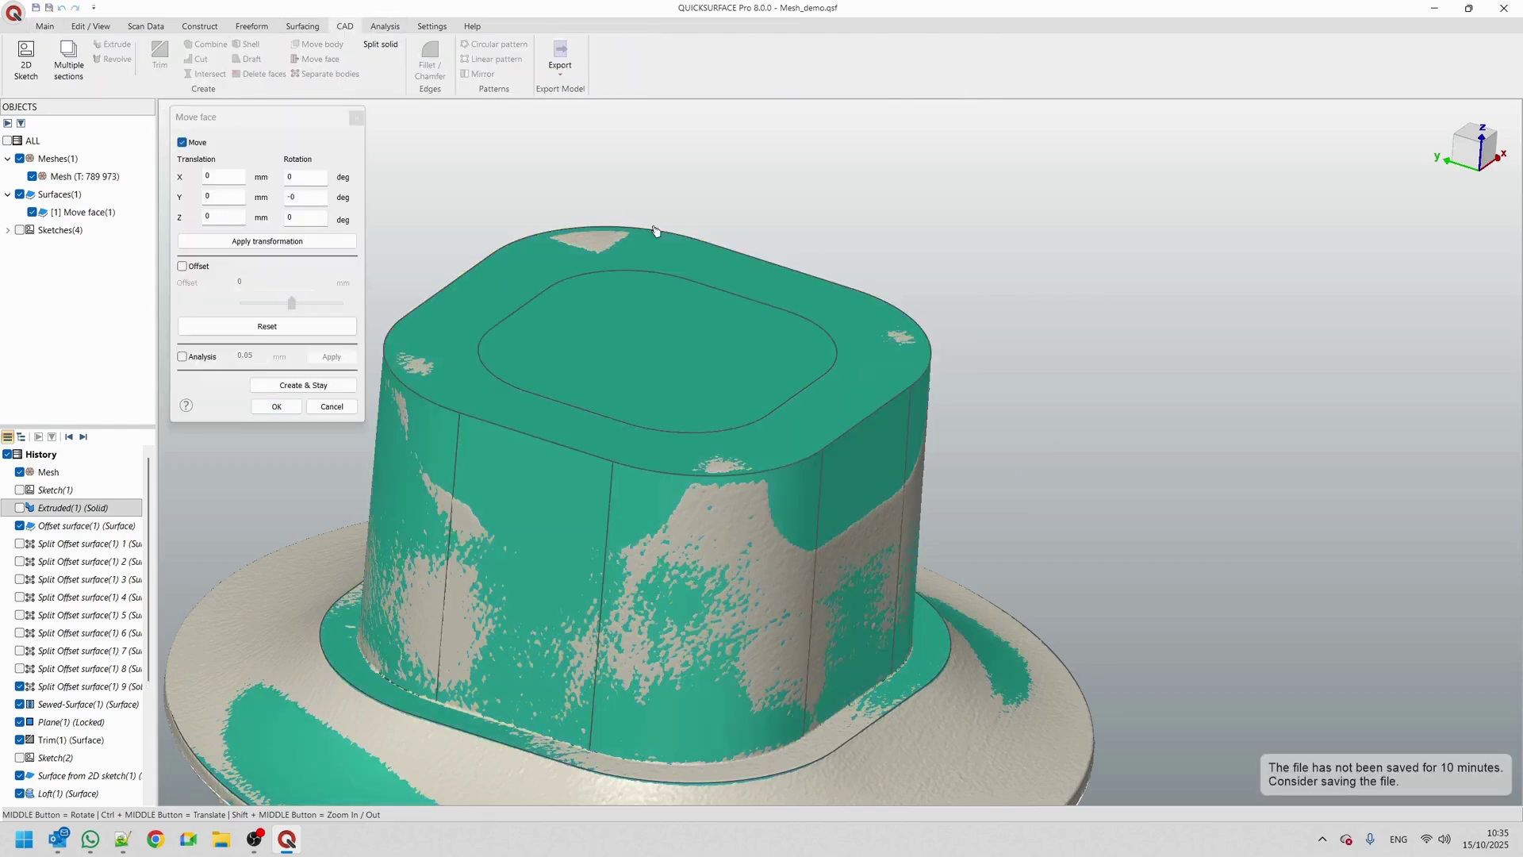
pyautogui.click(669, 349)
pyautogui.moveTo(674, 270); pyautogui.dragTo(662, 359)
pyautogui.moveTo(662, 358); pyautogui.dragTo(666, 458, button='middle')
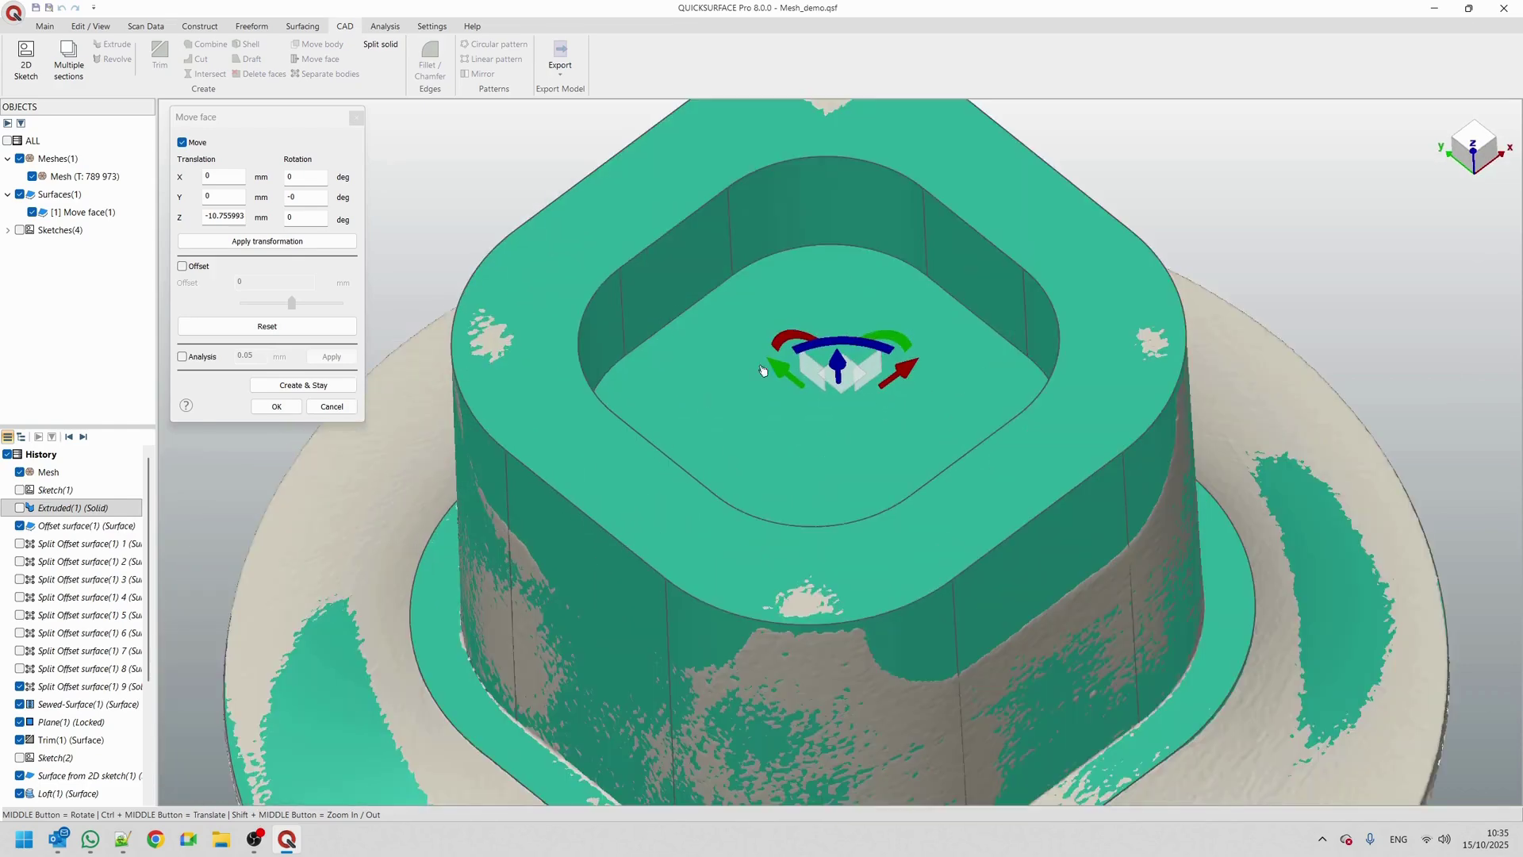
# Turn on deviation analysis, lower the pocket floor to a Z translation of about -17.57 mm, and create the moved face
pyautogui.click(182, 357)
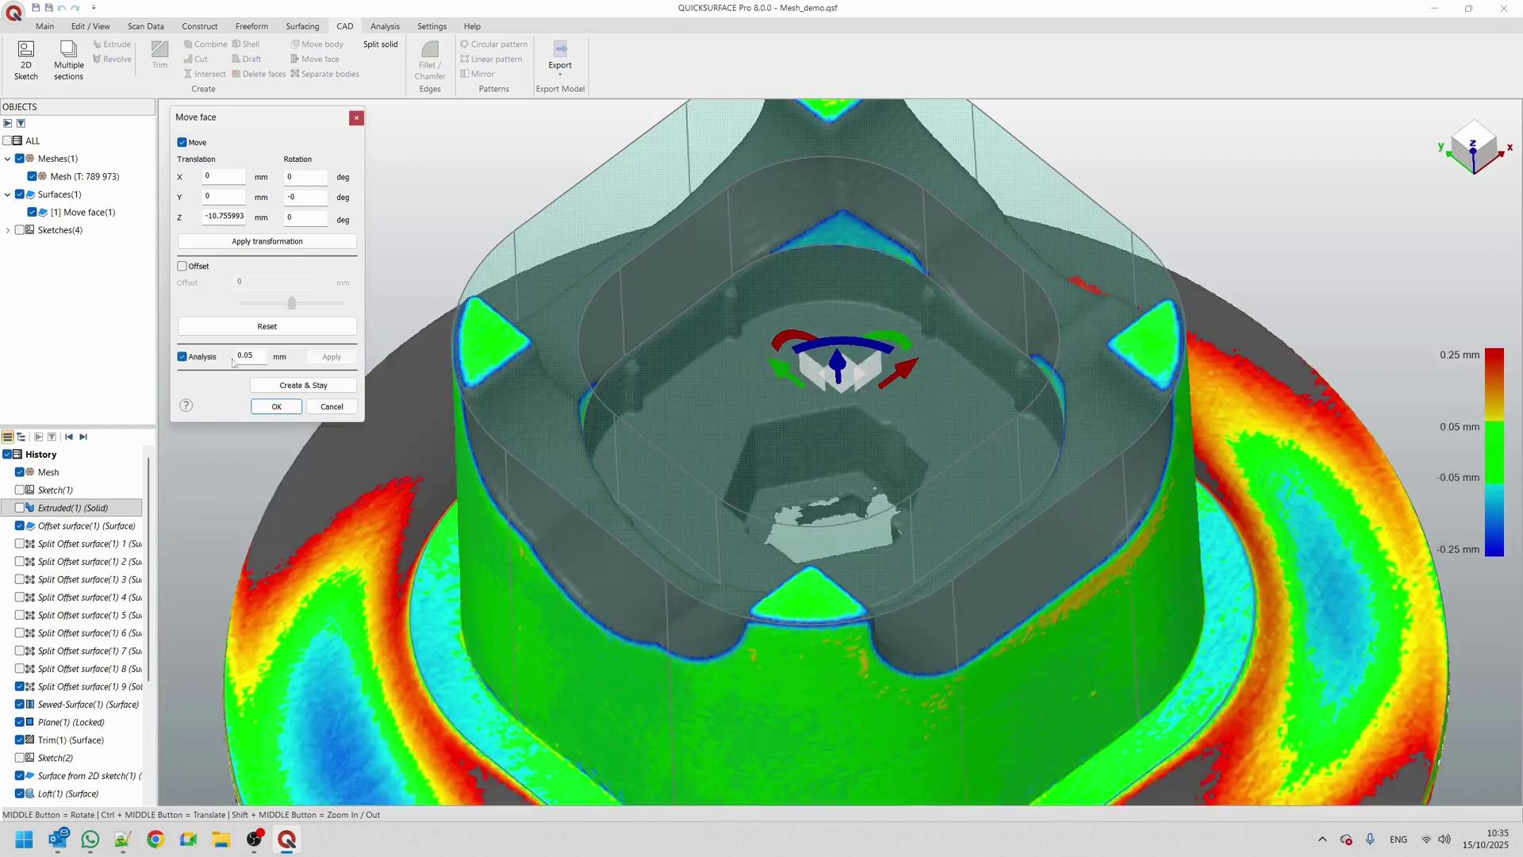
pyautogui.moveTo(838, 369); pyautogui.dragTo(841, 421)
pyautogui.moveTo(734, 456); pyautogui.dragTo(682, 442, button='middle')
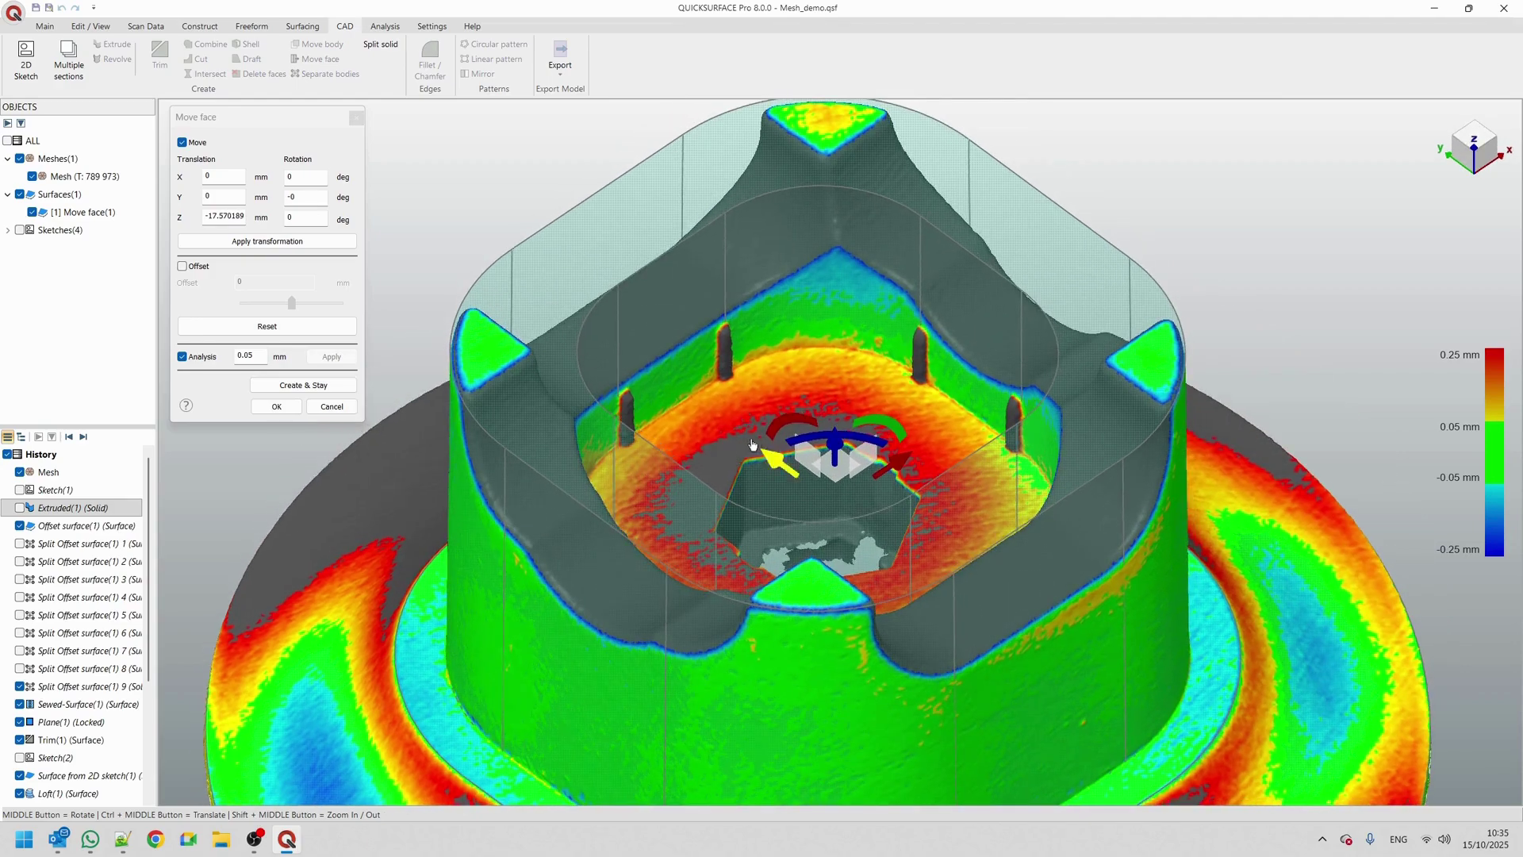
pyautogui.click(276, 406)
# Cap the open underside of the flange with a fill surface across its outer rim edge, using Contact continuity
pyautogui.scroll(-5, 757, 411)
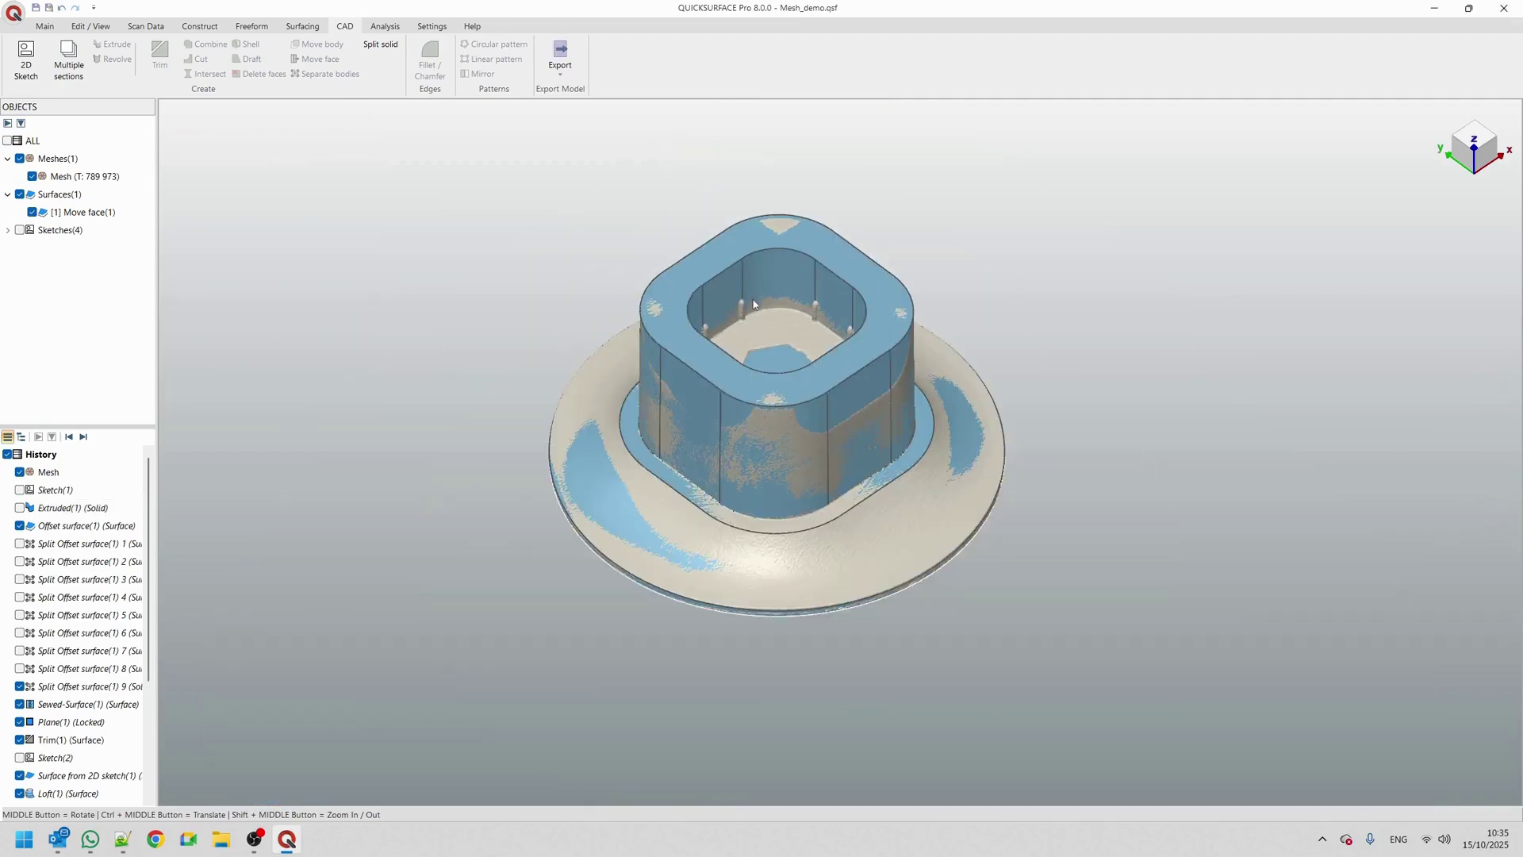
pyautogui.moveTo(757, 411); pyautogui.dragTo(650, 167, button='middle')
pyautogui.scroll(3, 640, 266)
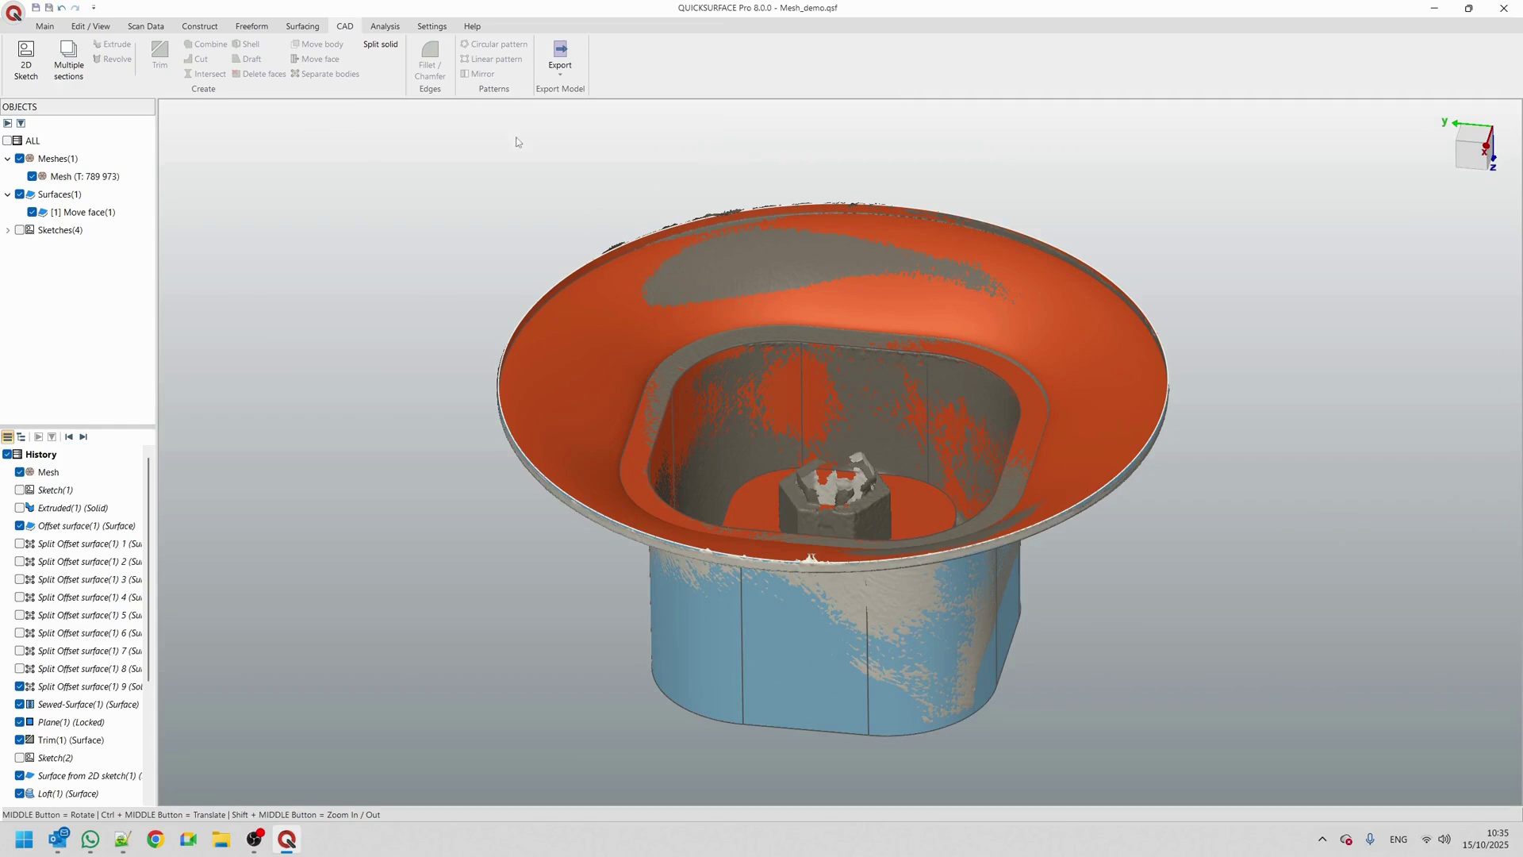
pyautogui.click(301, 26)
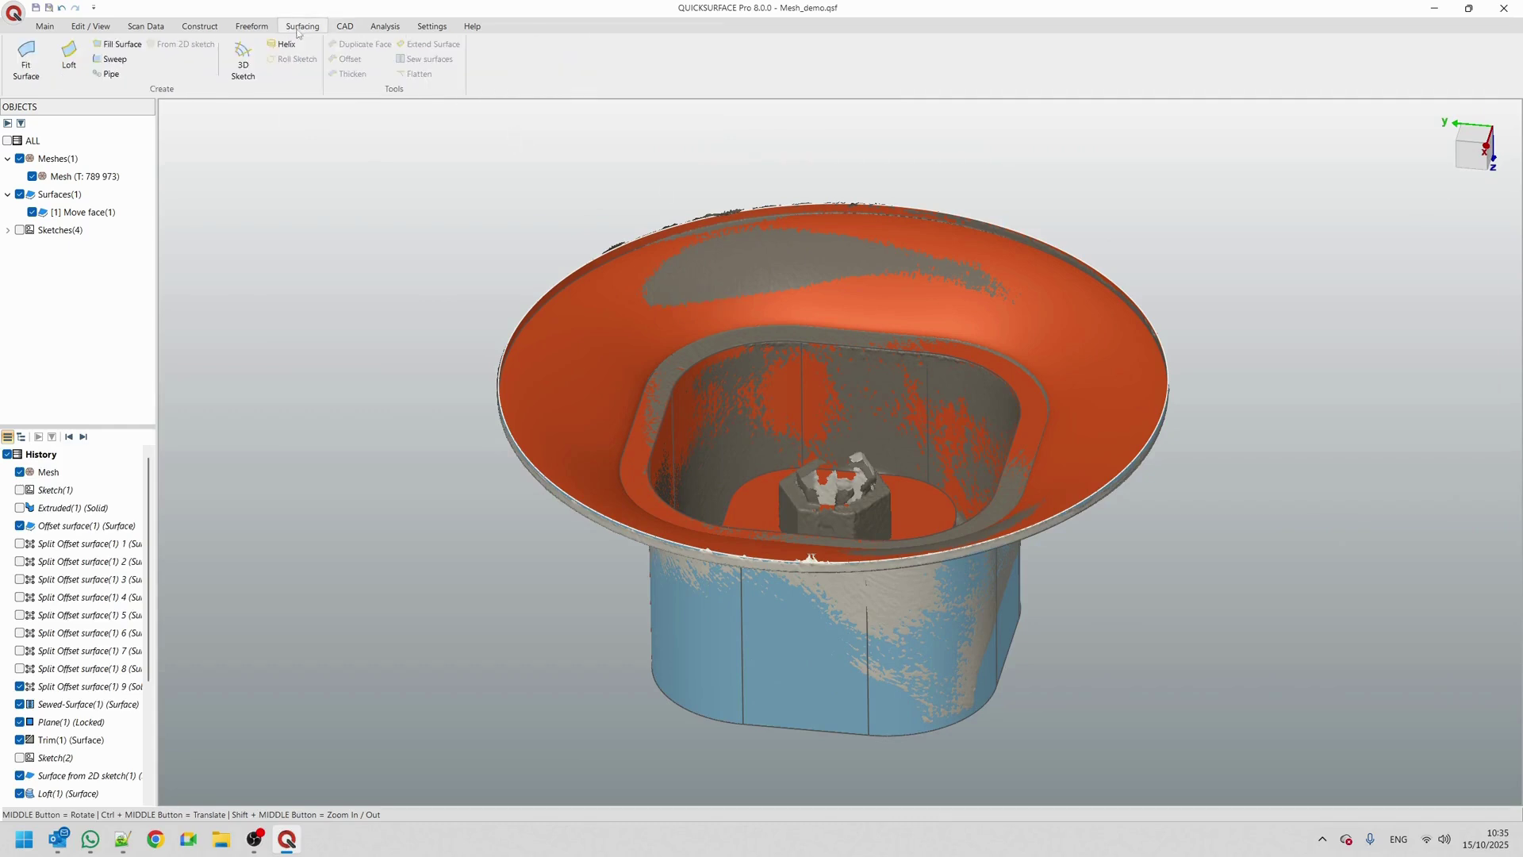
pyautogui.click(119, 45)
pyautogui.click(710, 221)
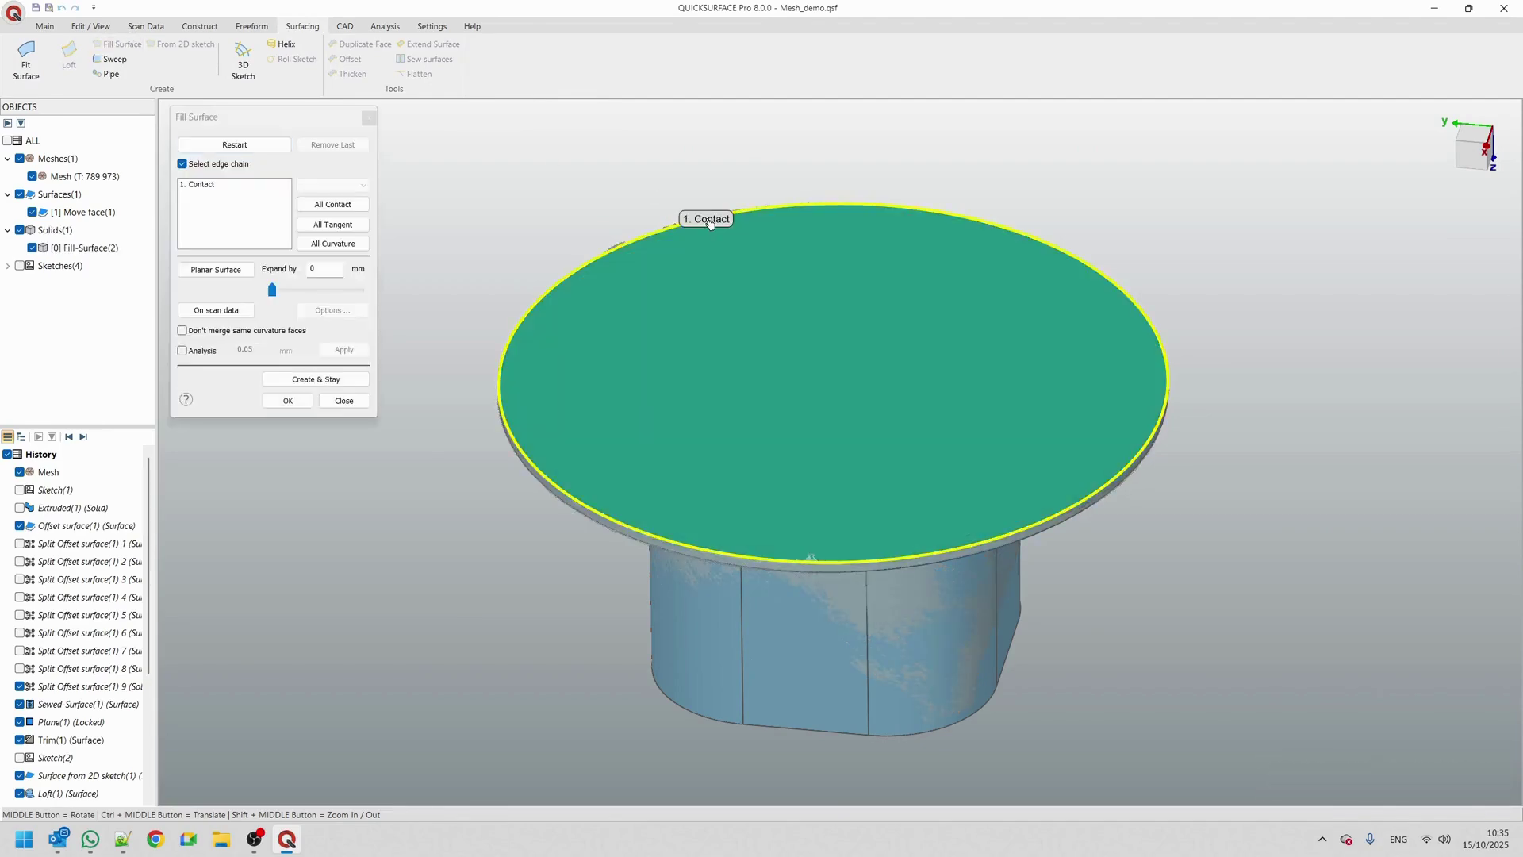
pyautogui.click(288, 400)
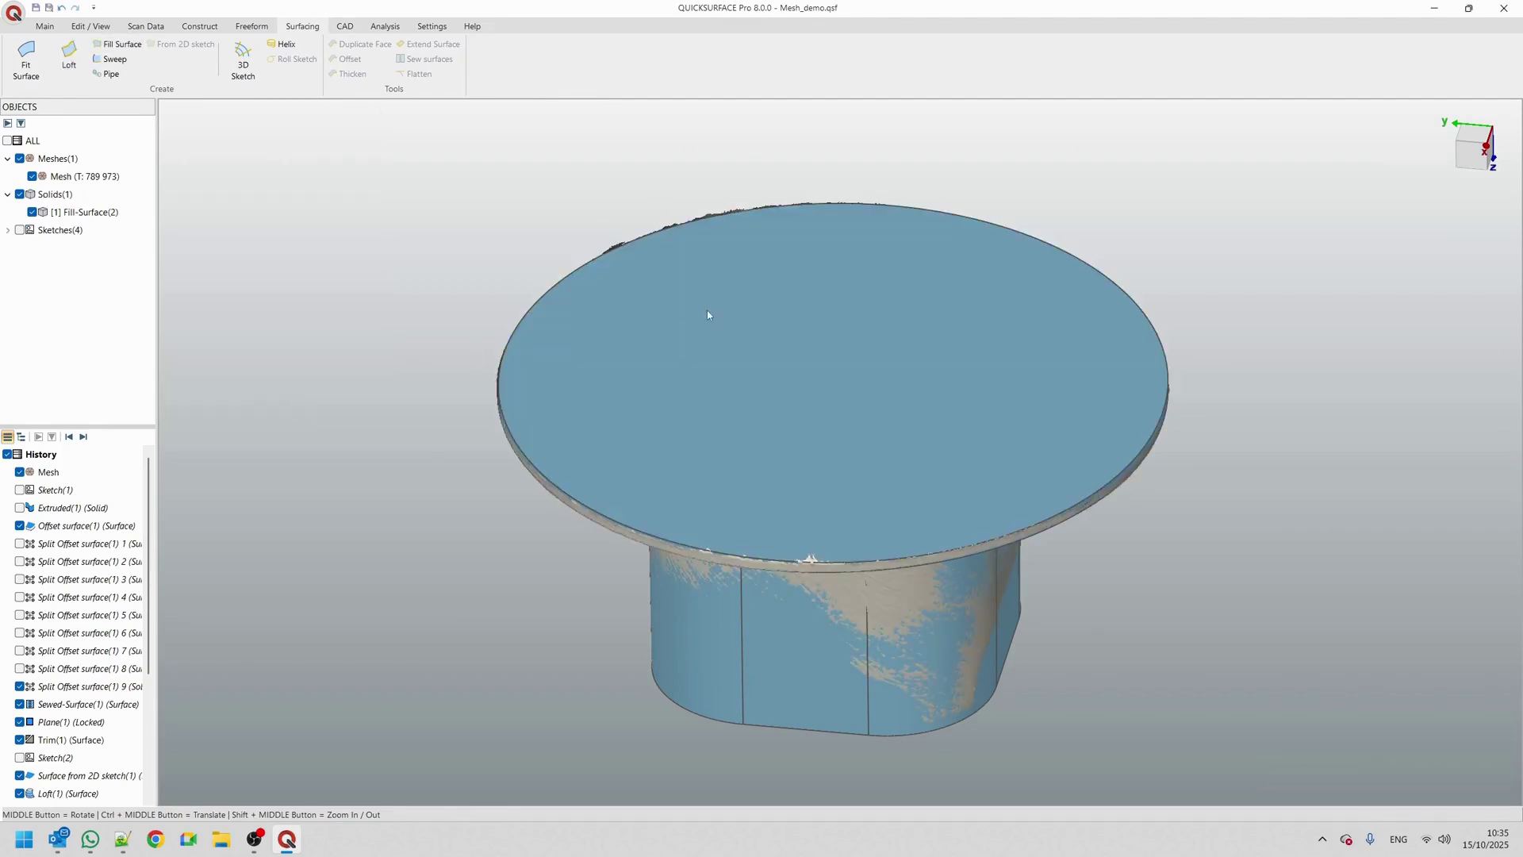
# Shell the solid with a 0.8 mm offset, removing the flat cap face across the flange
pyautogui.moveTo(731, 316); pyautogui.dragTo(711, 203, button='middle')
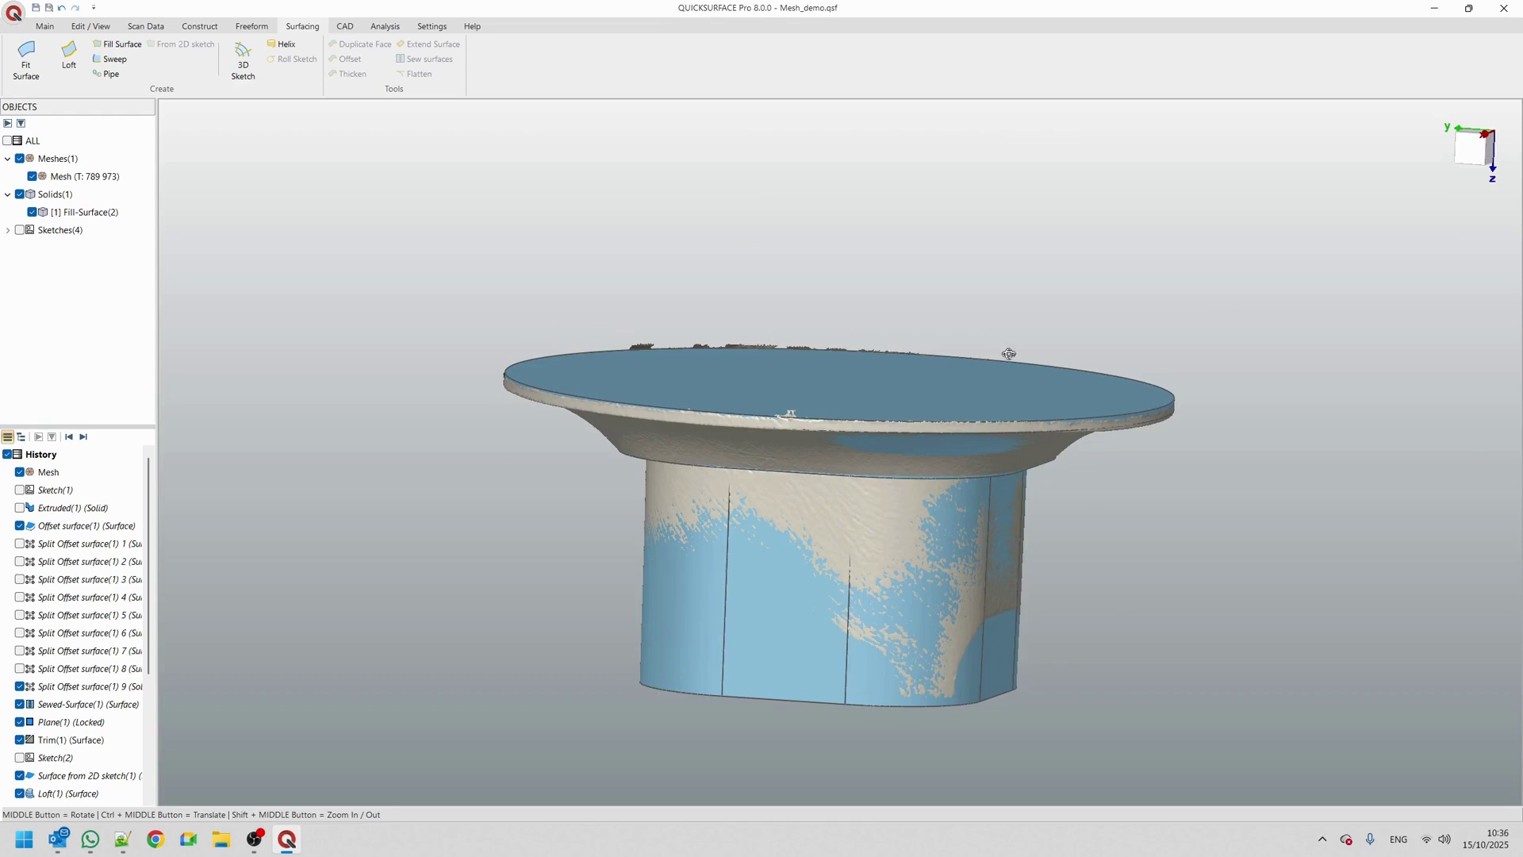
pyautogui.moveTo(1003, 346); pyautogui.dragTo(1033, 406, button='middle')
pyautogui.click(683, 340)
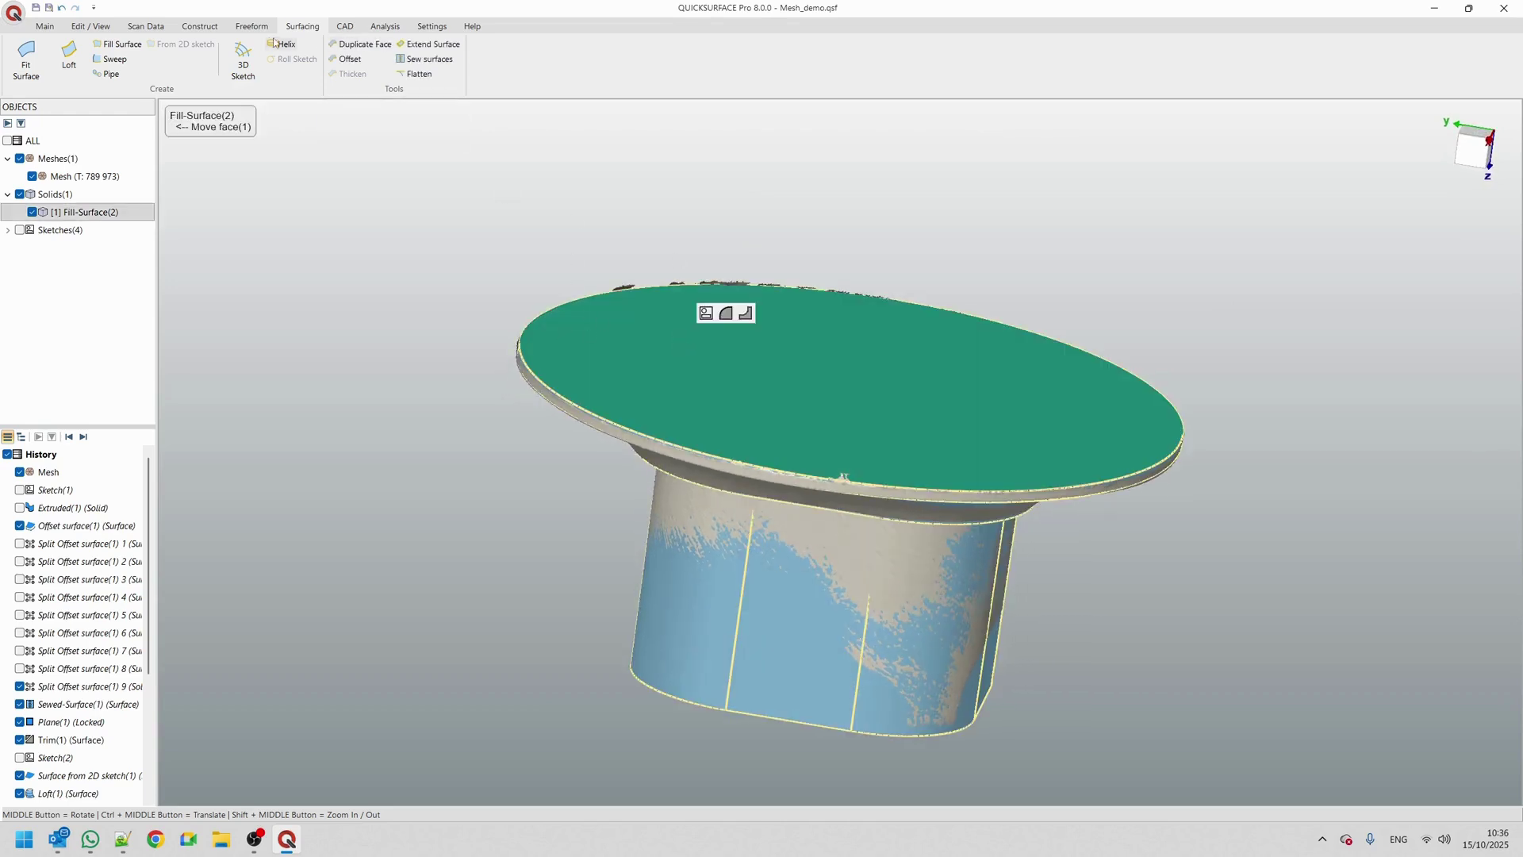
pyautogui.scroll(-1, 269, 56)
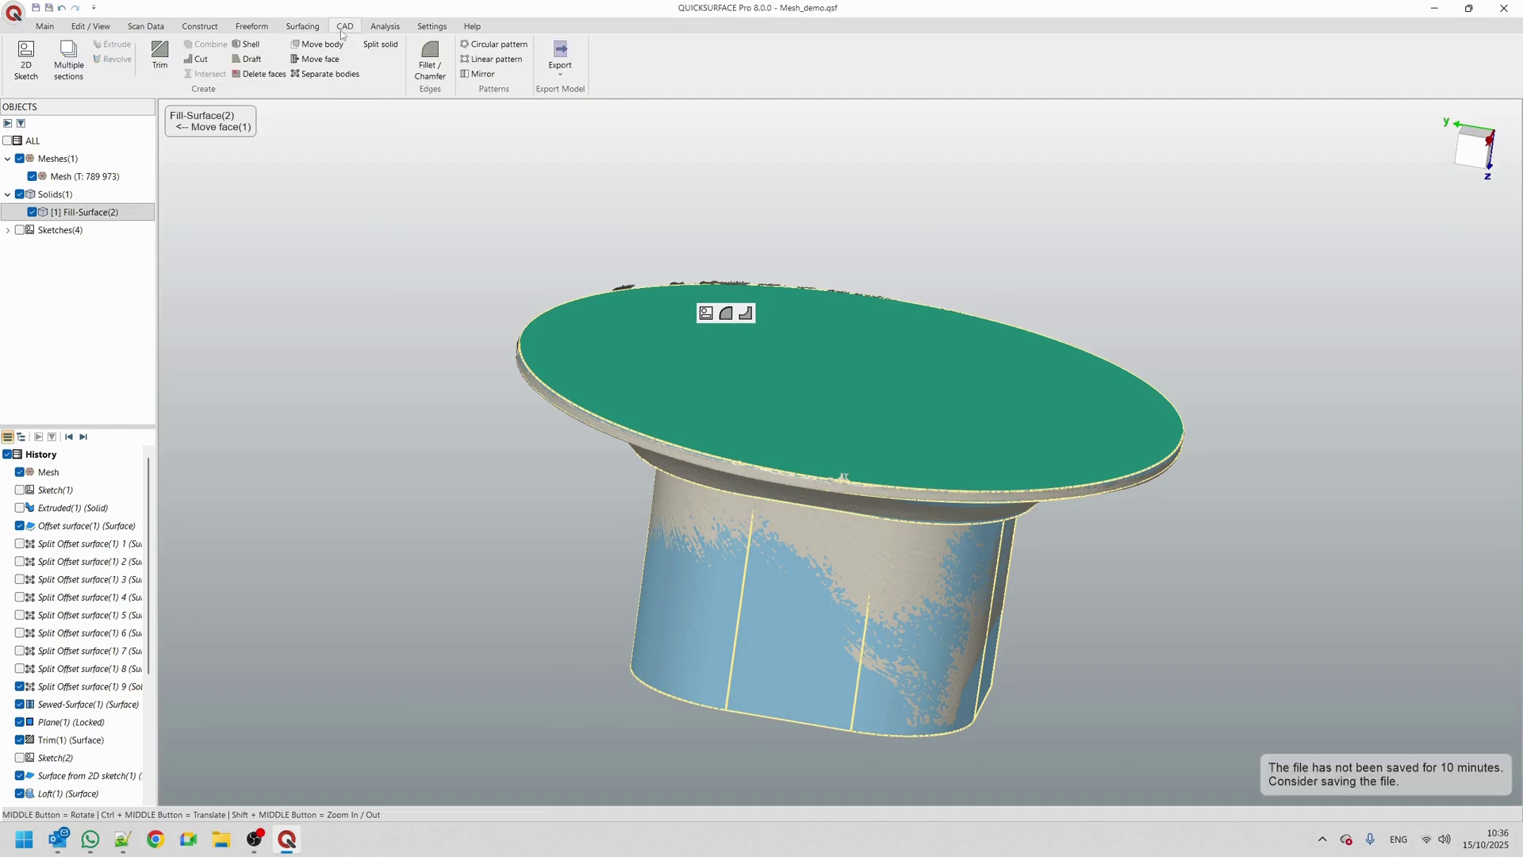
pyautogui.click(253, 46)
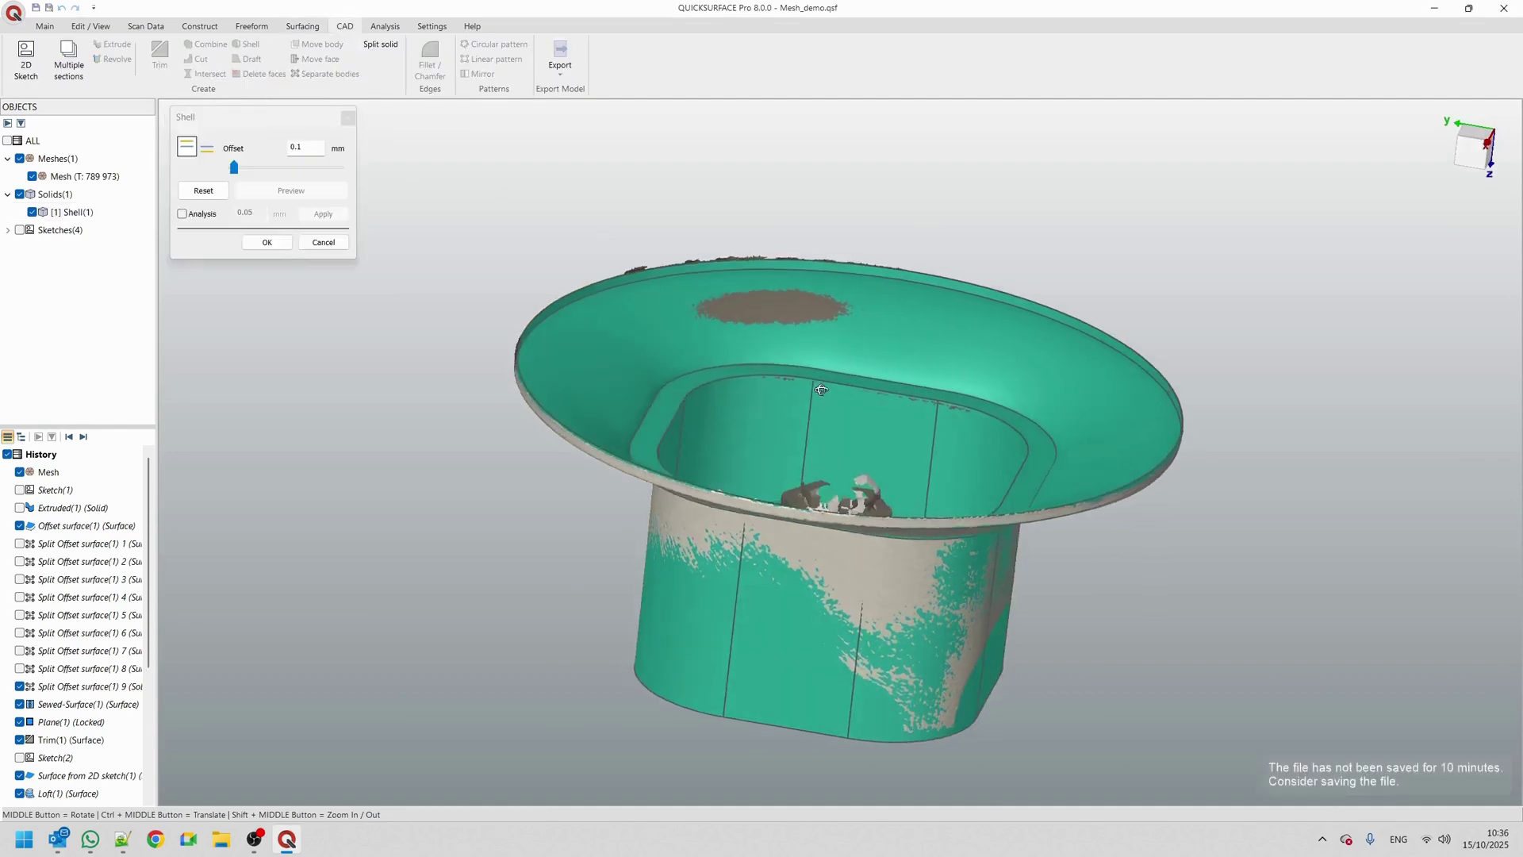
pyautogui.scroll(2, 671, 355)
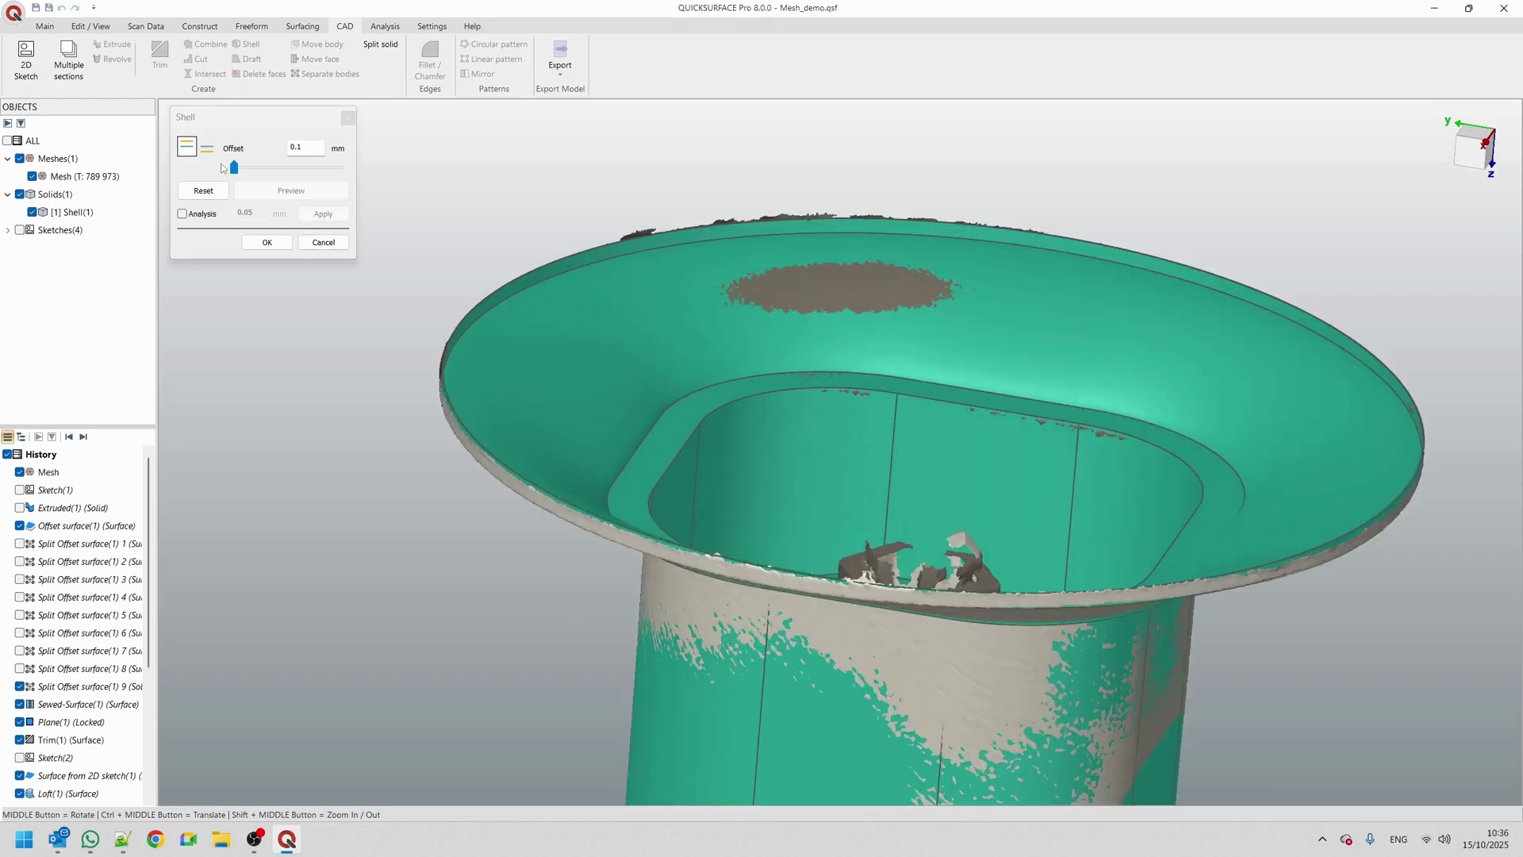
pyautogui.moveTo(234, 168); pyautogui.dragTo(244, 170)
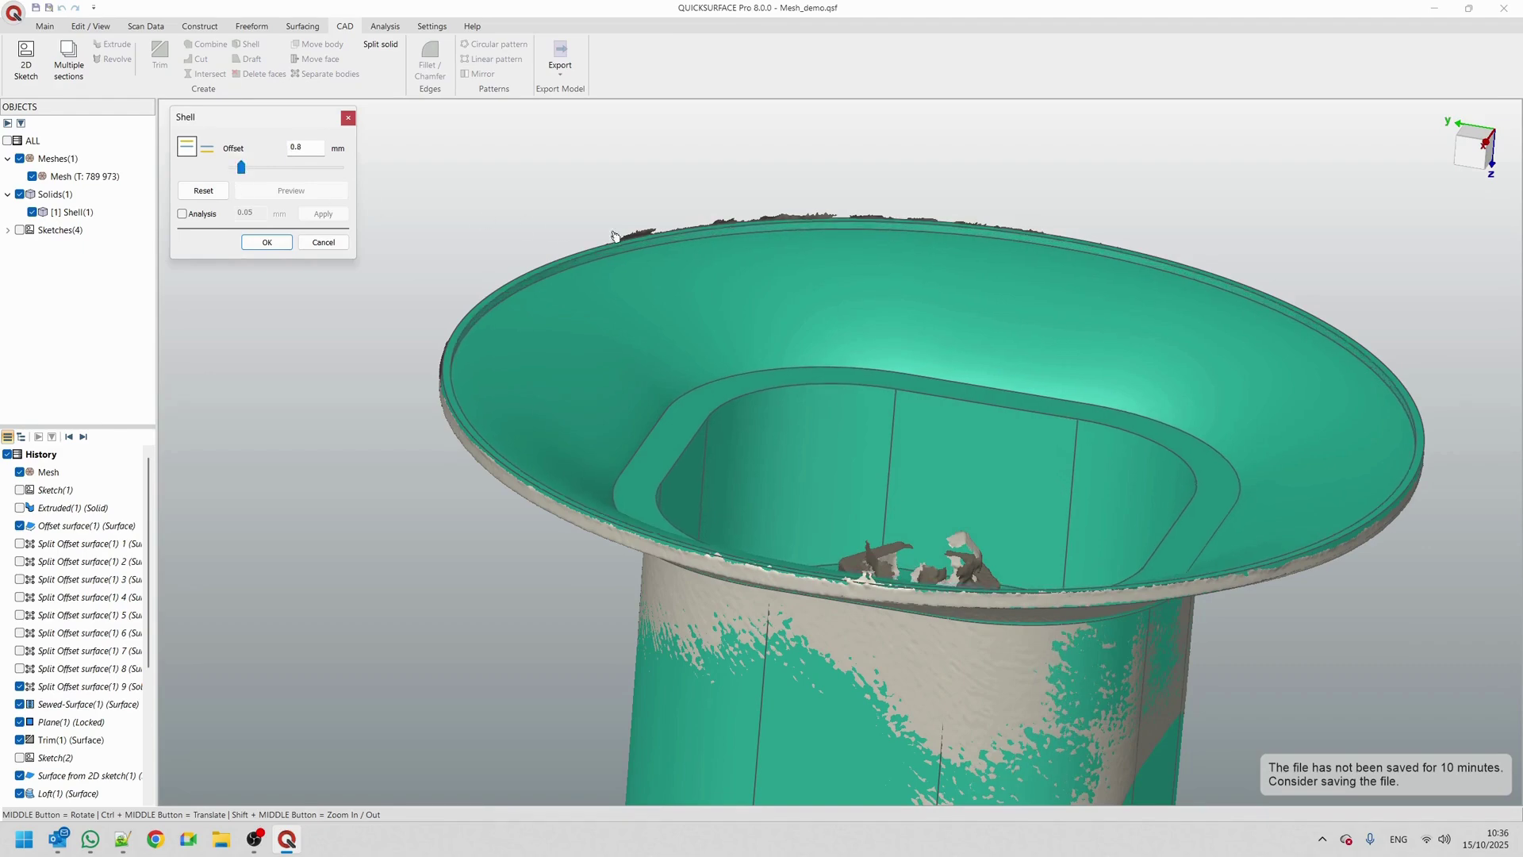
pyautogui.click(267, 242)
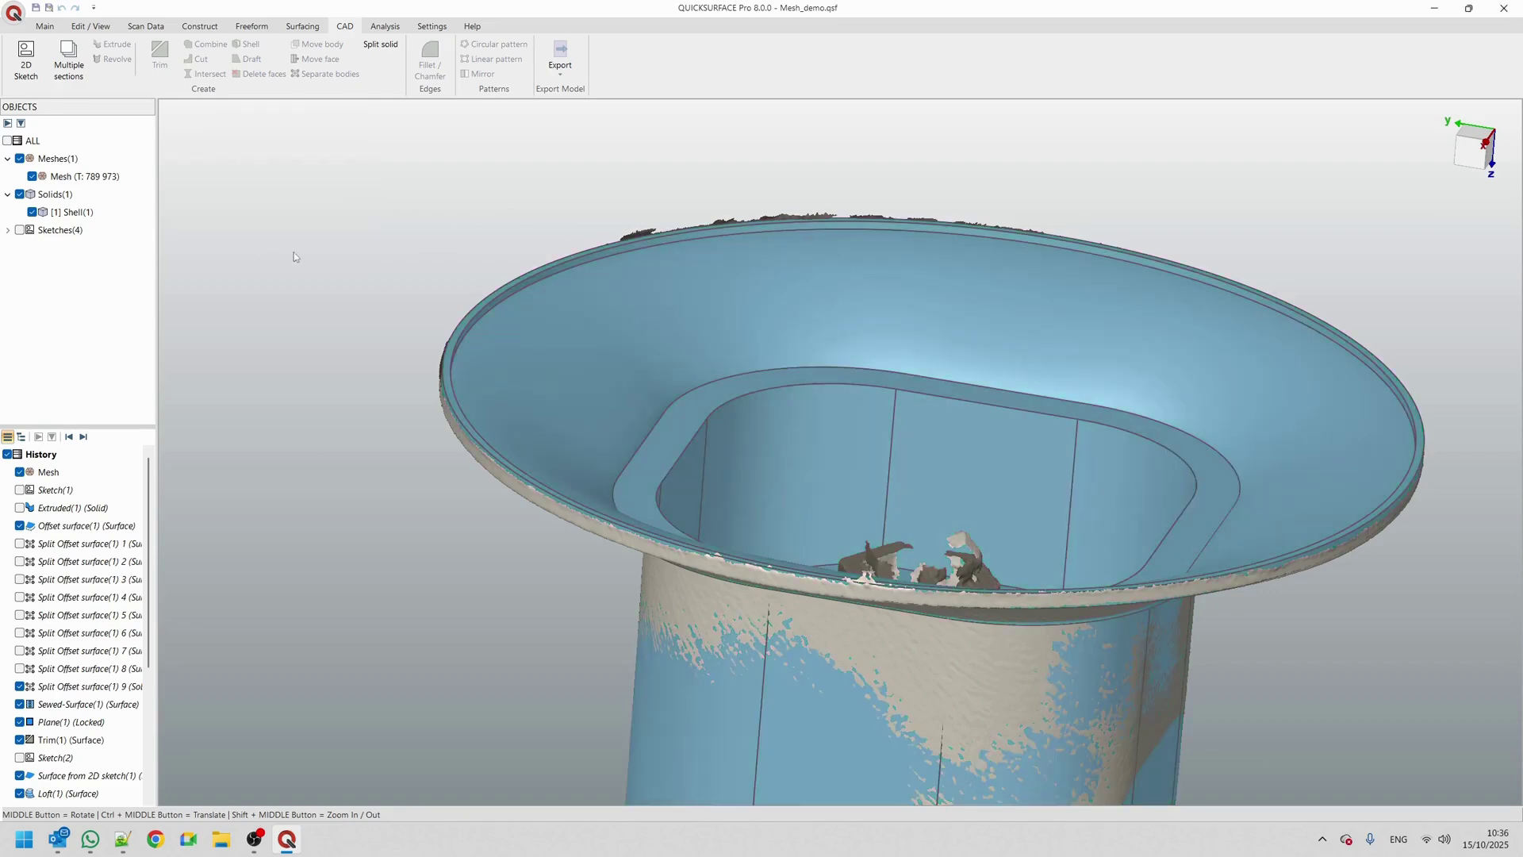
# Move the flange's narrow rim face about -2.15 mm along Z with Move face to extend the rim
pyautogui.scroll(2, 696, 391)
pyautogui.moveTo(695, 386); pyautogui.dragTo(677, 365, button='middle')
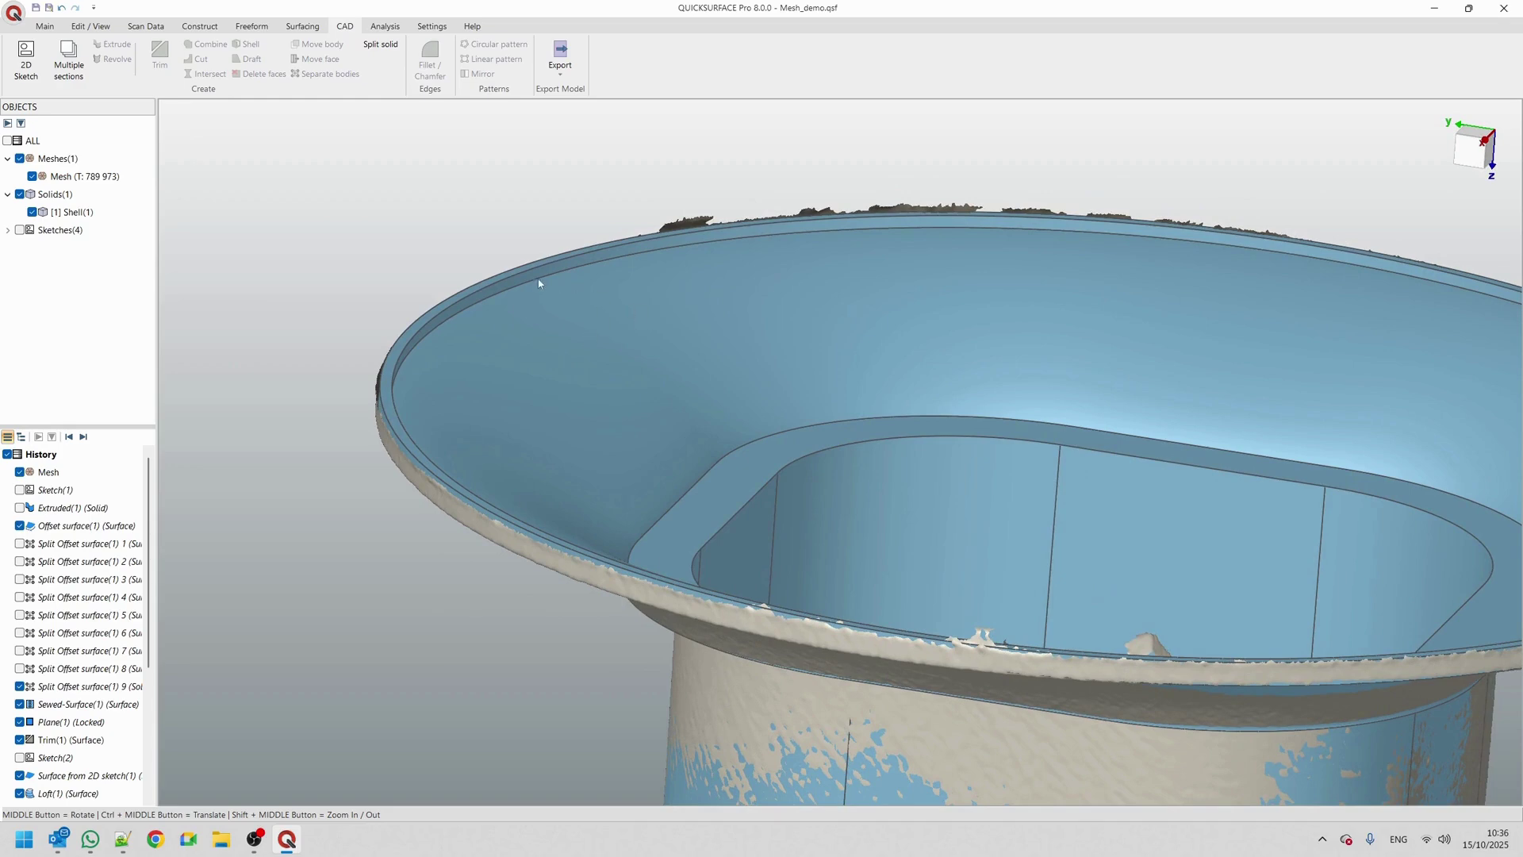
pyautogui.click(423, 325)
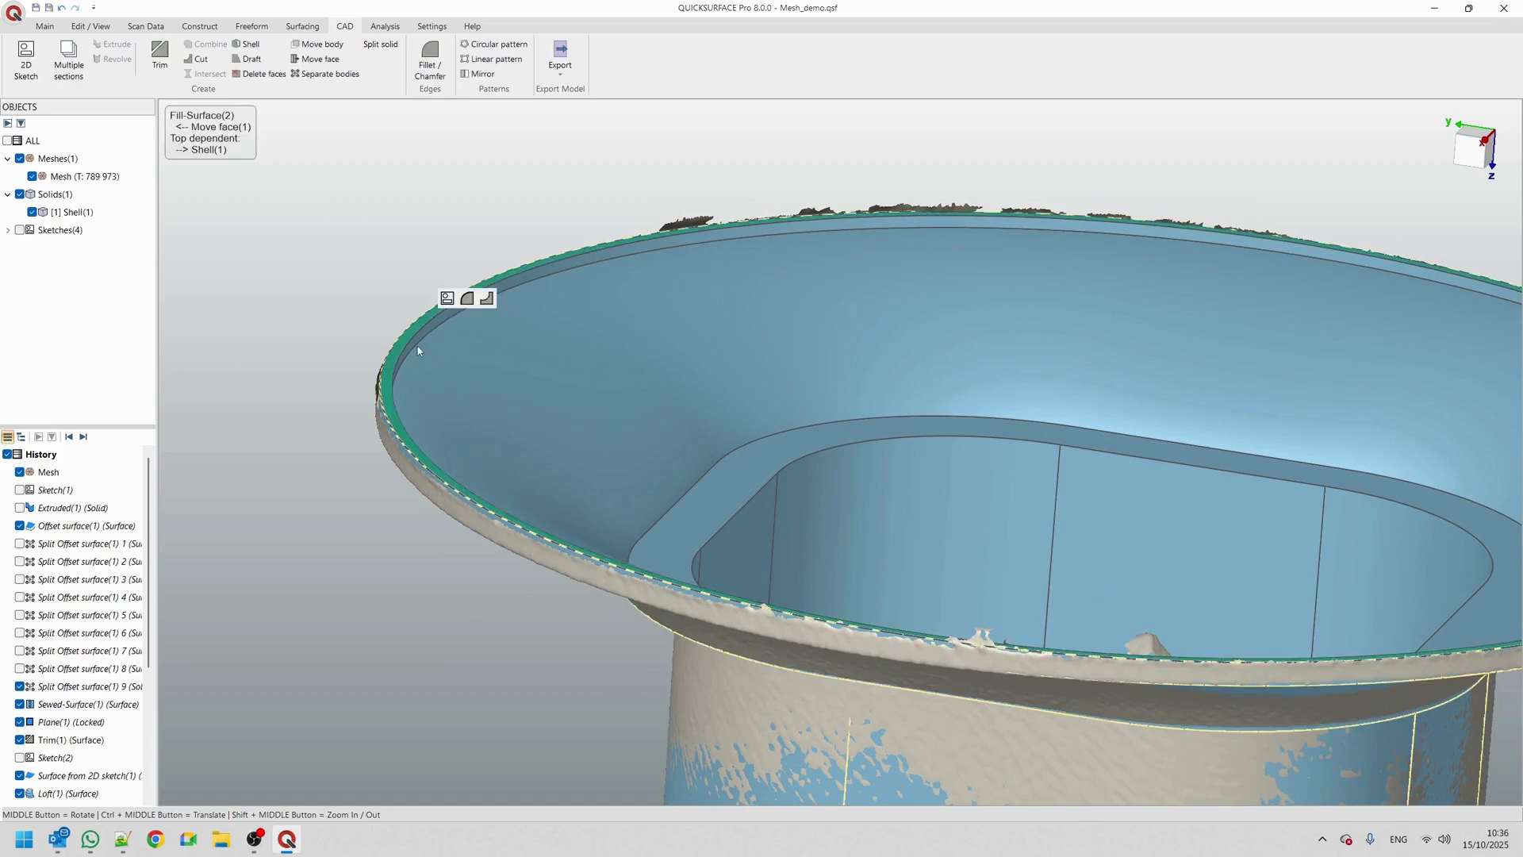
pyautogui.scroll(3, 418, 351)
pyautogui.click(315, 59)
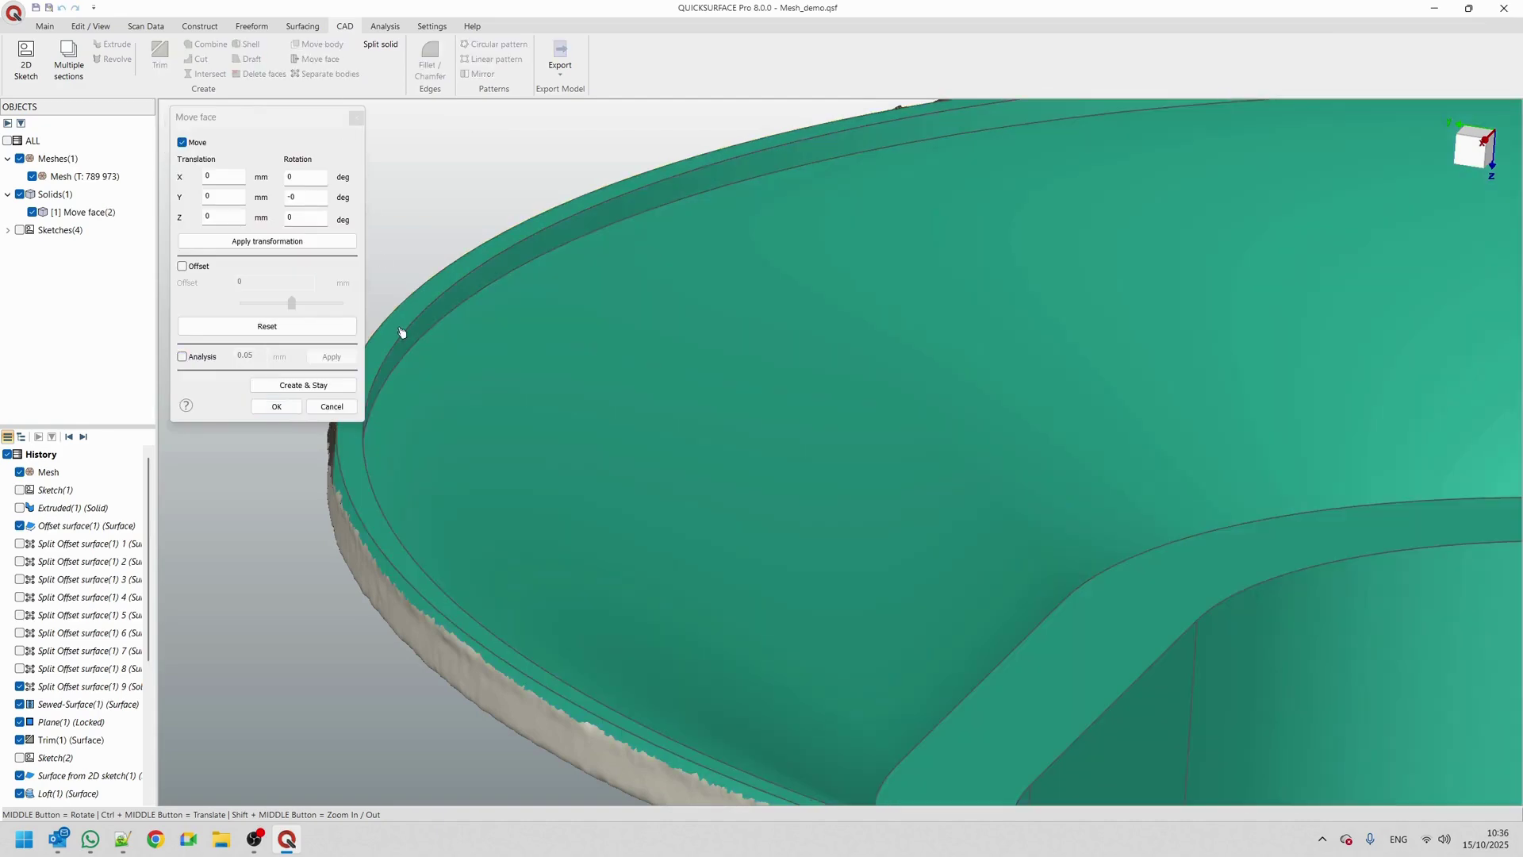
pyautogui.click(400, 334)
pyautogui.moveTo(427, 355); pyautogui.dragTo(573, 353, button='middle')
pyautogui.moveTo(500, 425); pyautogui.dragTo(506, 407)
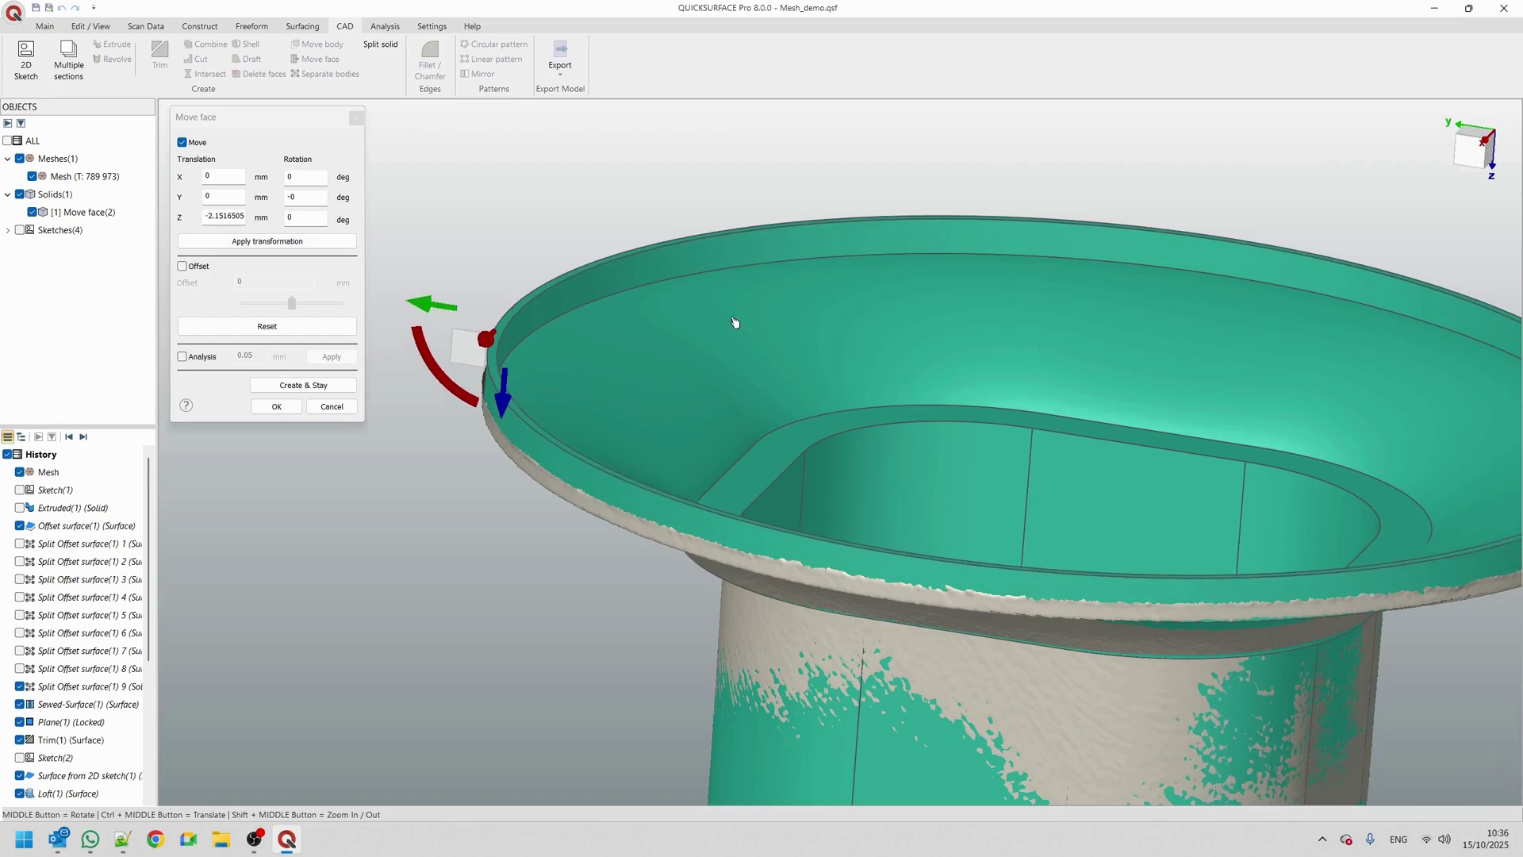
pyautogui.scroll(3, 555, 332)
pyautogui.click(273, 407)
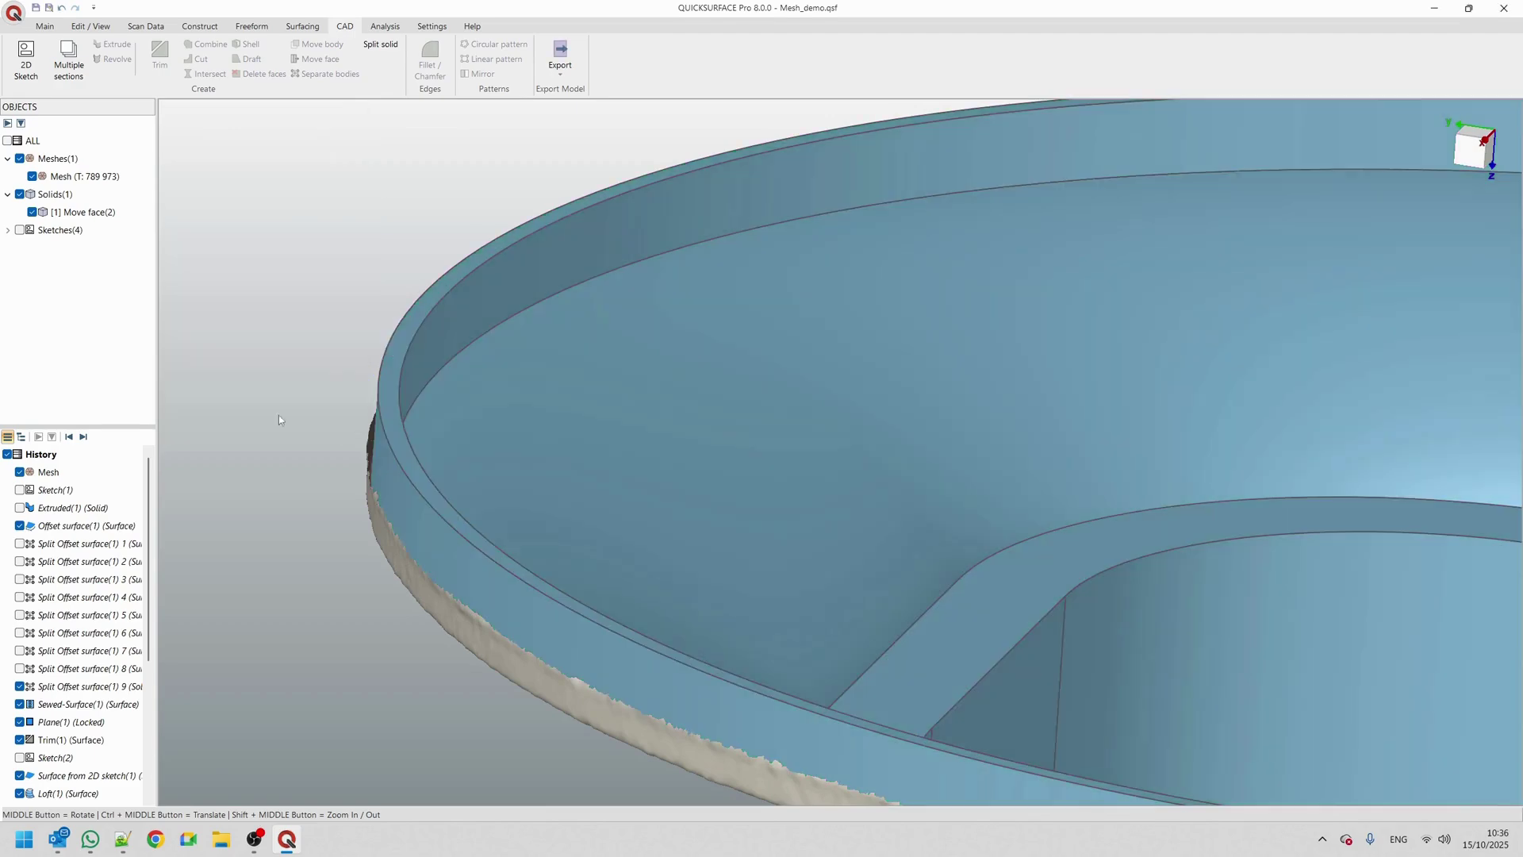
# Try a three-face fillet on the rim, using its inner wall, narrow end face and outer wall, and preview it
pyautogui.moveTo(616, 349); pyautogui.dragTo(627, 293, button='middle')
pyautogui.click(470, 262)
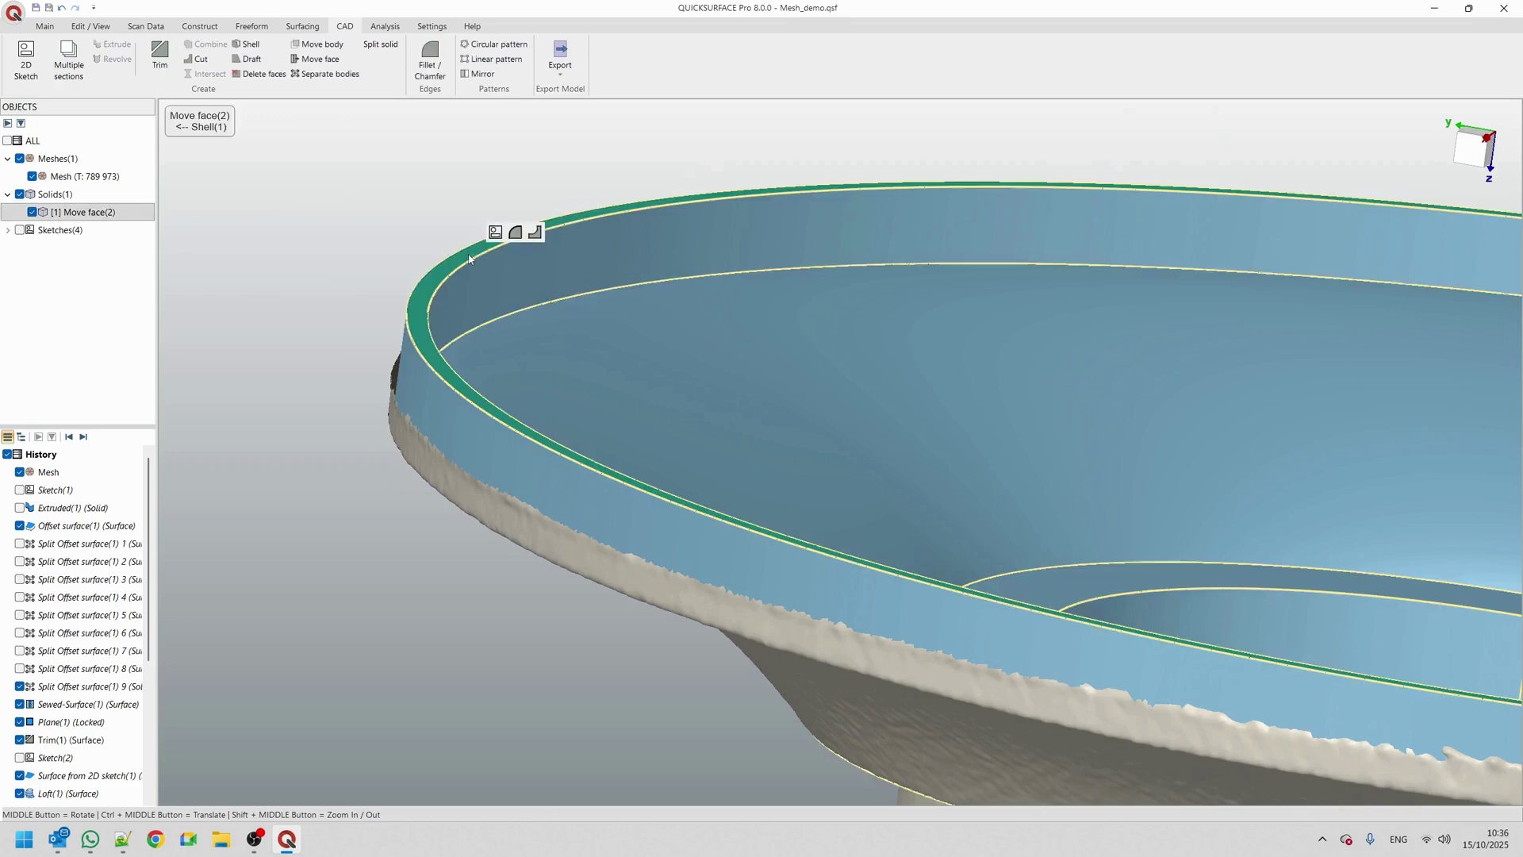
pyautogui.click(432, 64)
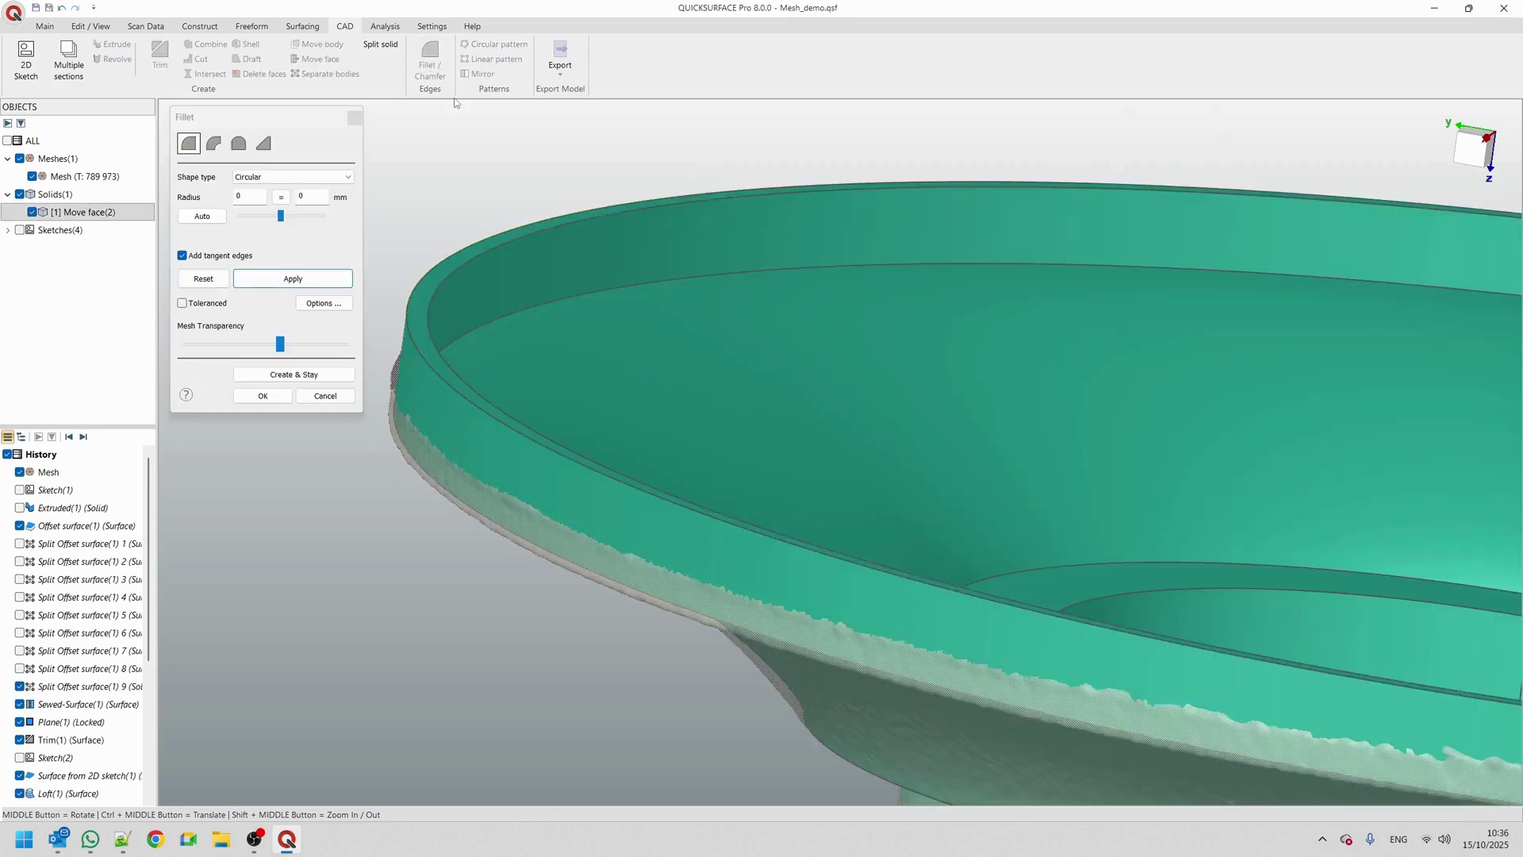
pyautogui.click(237, 145)
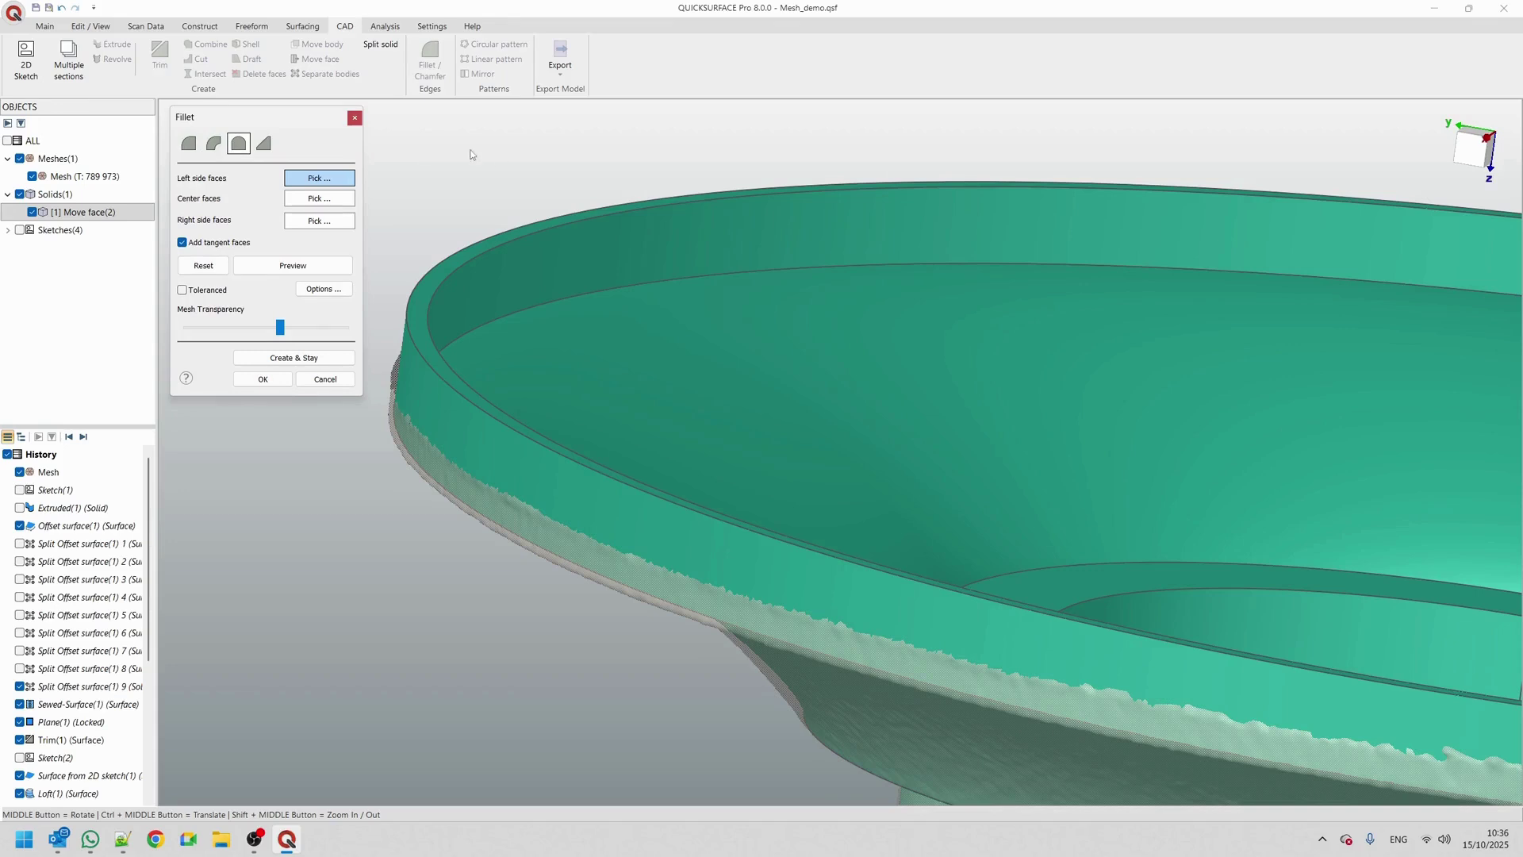
pyautogui.click(527, 273)
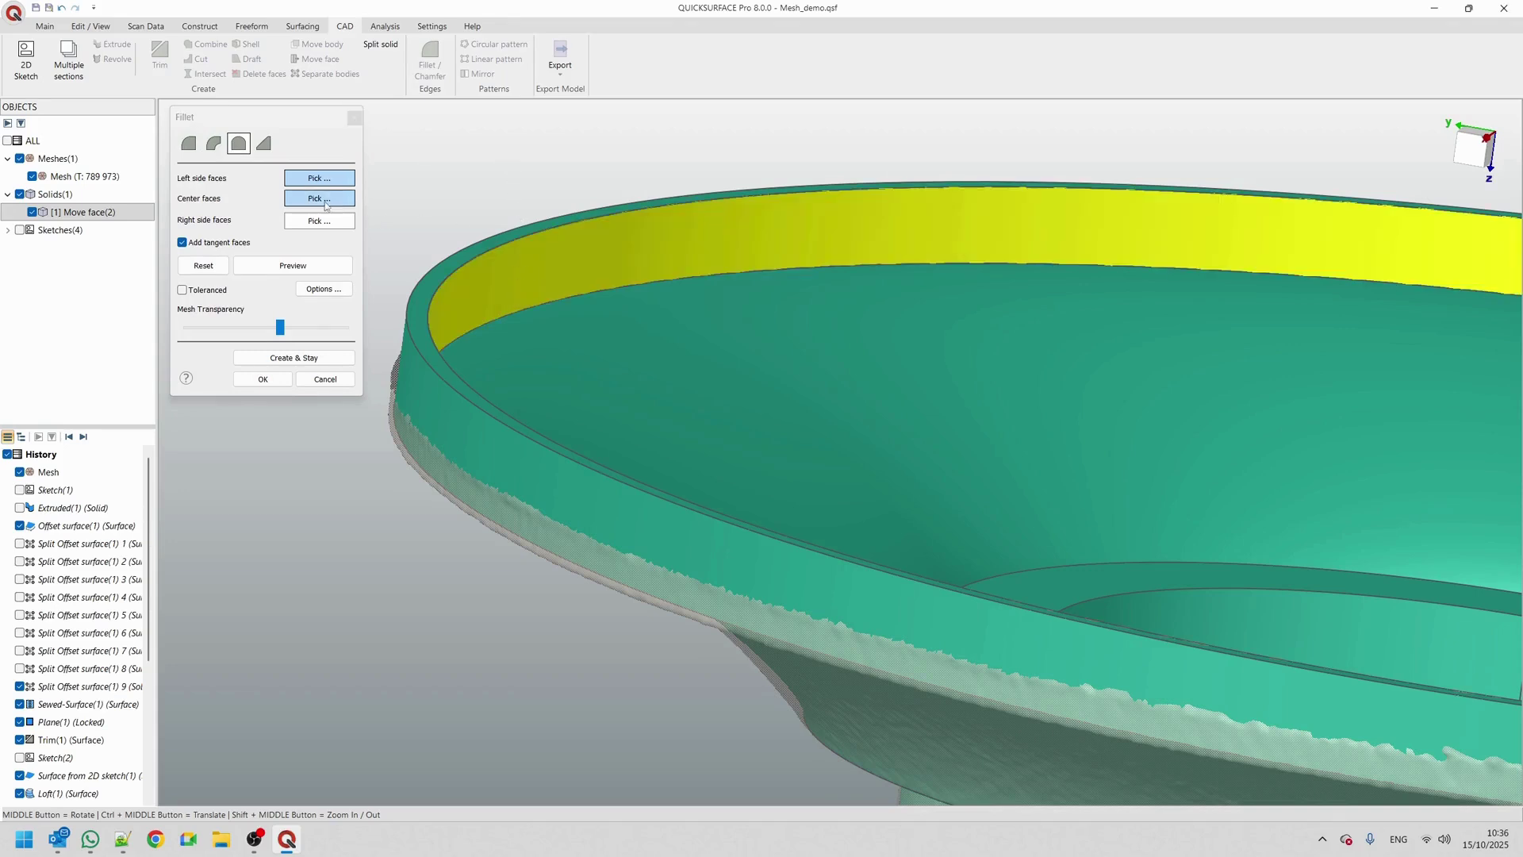
pyautogui.click(456, 264)
pyautogui.moveTo(553, 312); pyautogui.dragTo(468, 327, button='middle')
pyautogui.click(522, 380)
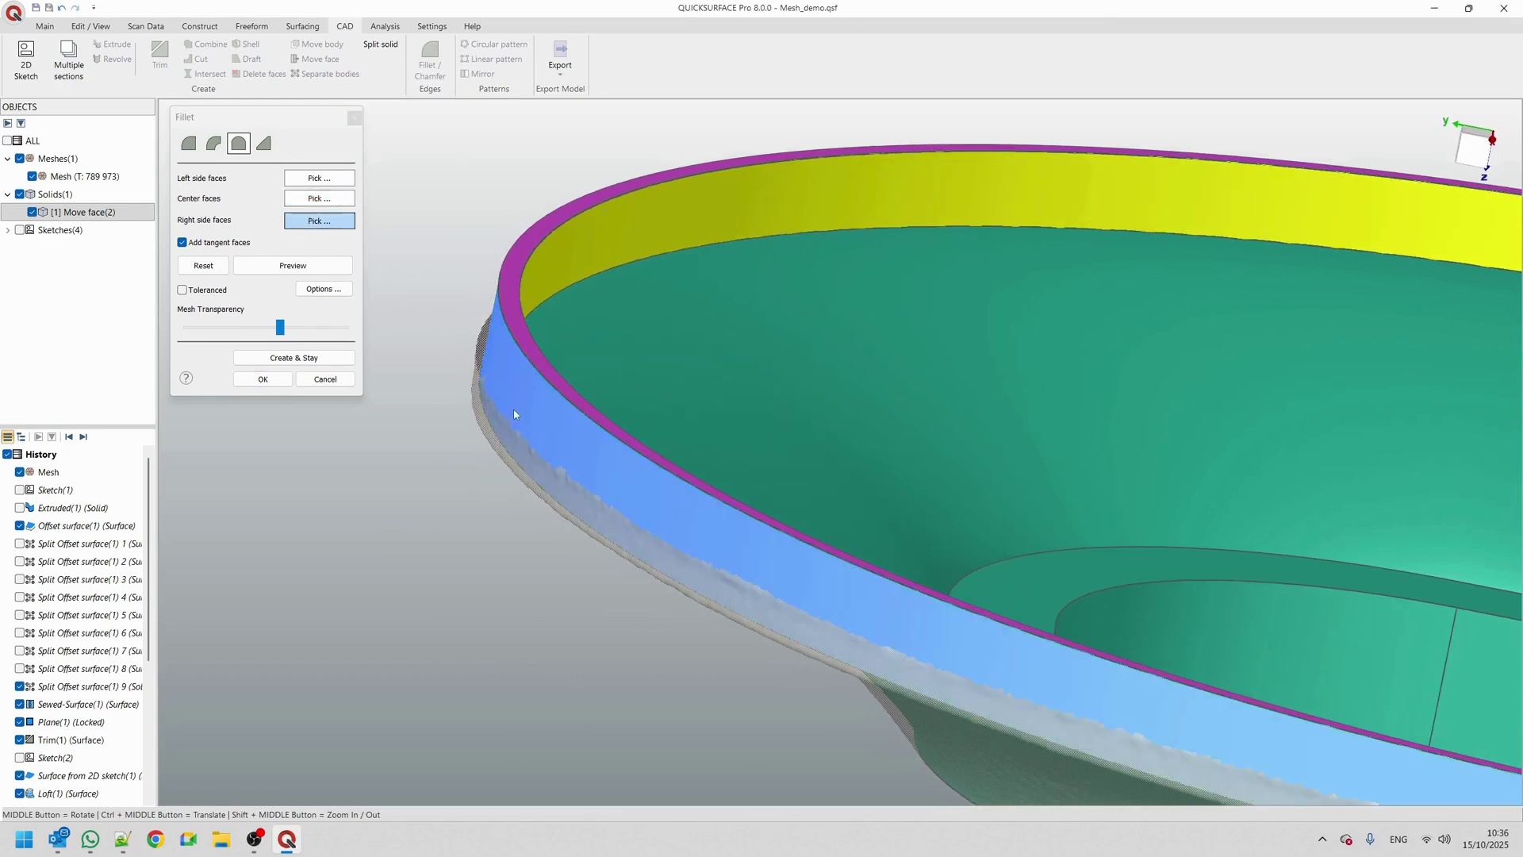
pyautogui.click(293, 265)
pyautogui.moveTo(698, 291); pyautogui.dragTo(584, 235, button='middle')
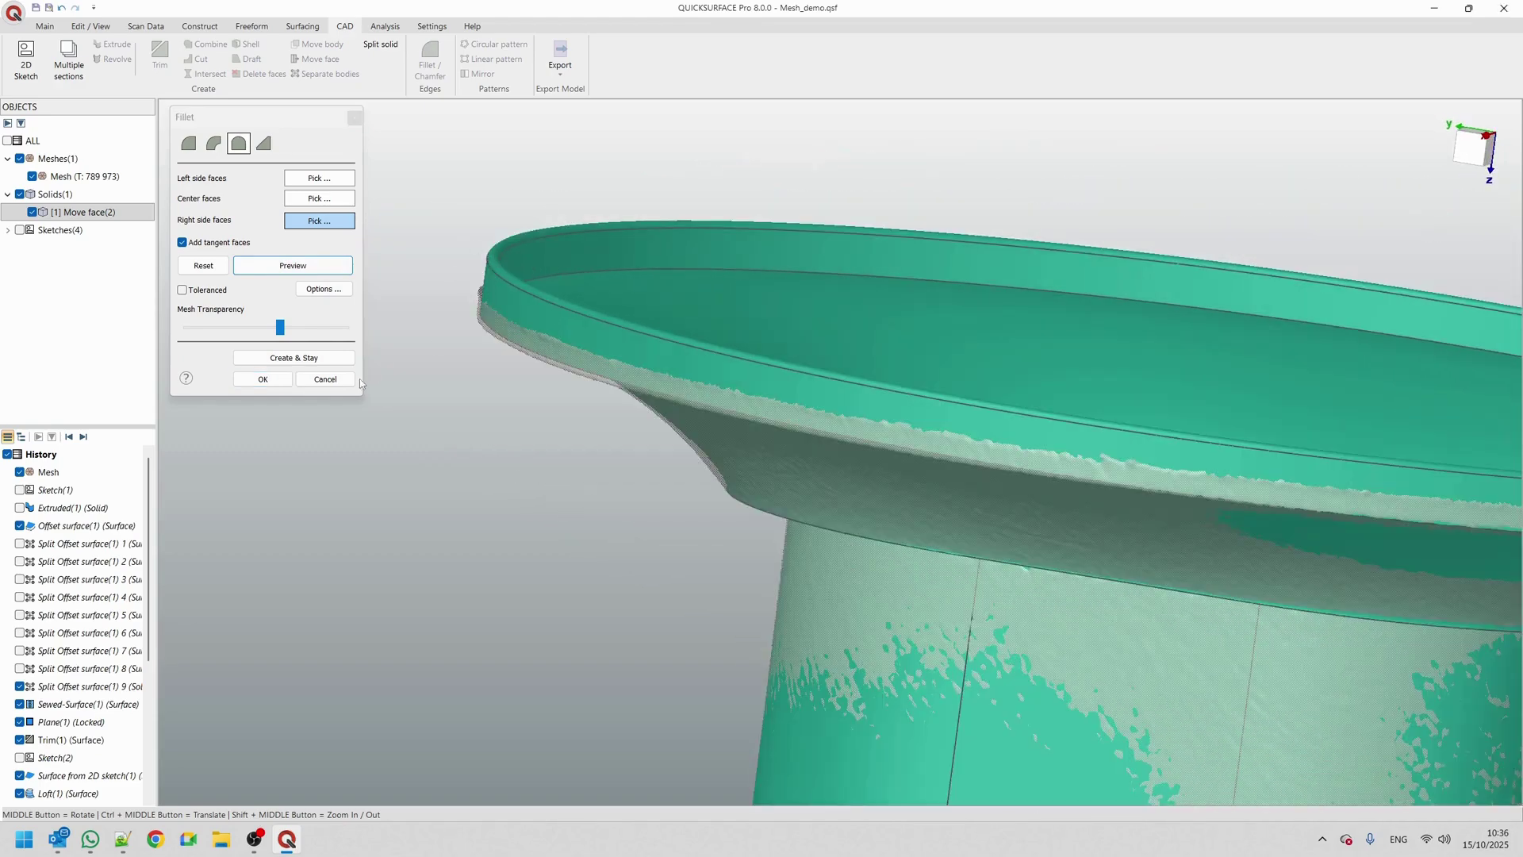
pyautogui.click(325, 379)
# Thicken the rim by offsetting its inner wall face 2.9 mm with Move face
pyautogui.scroll(-5, 272, 307)
pyautogui.moveTo(444, 285); pyautogui.dragTo(577, 315, button='middle')
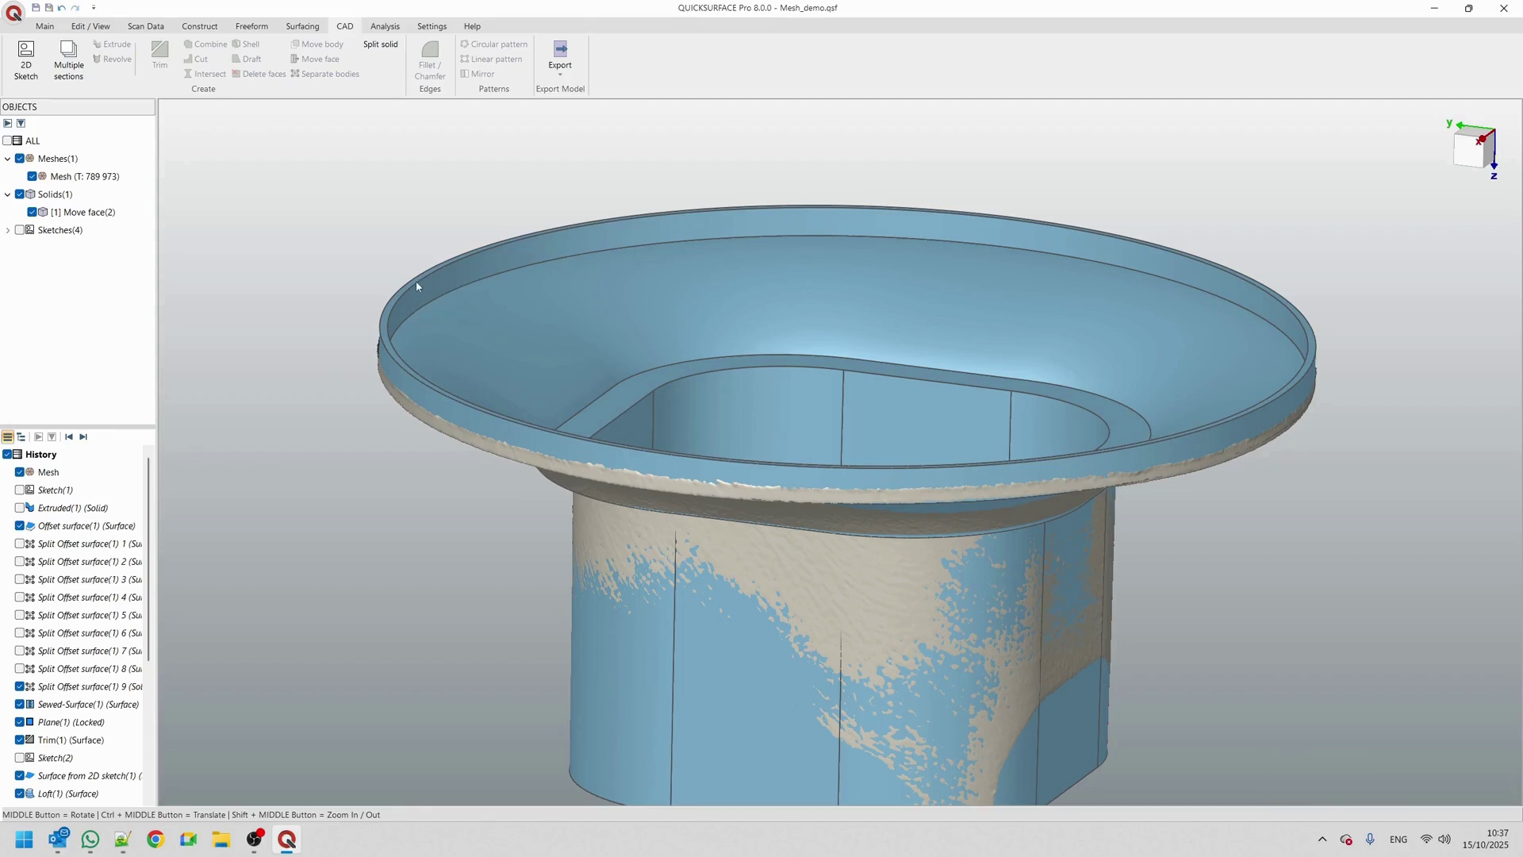
pyautogui.doubleClick(512, 272)
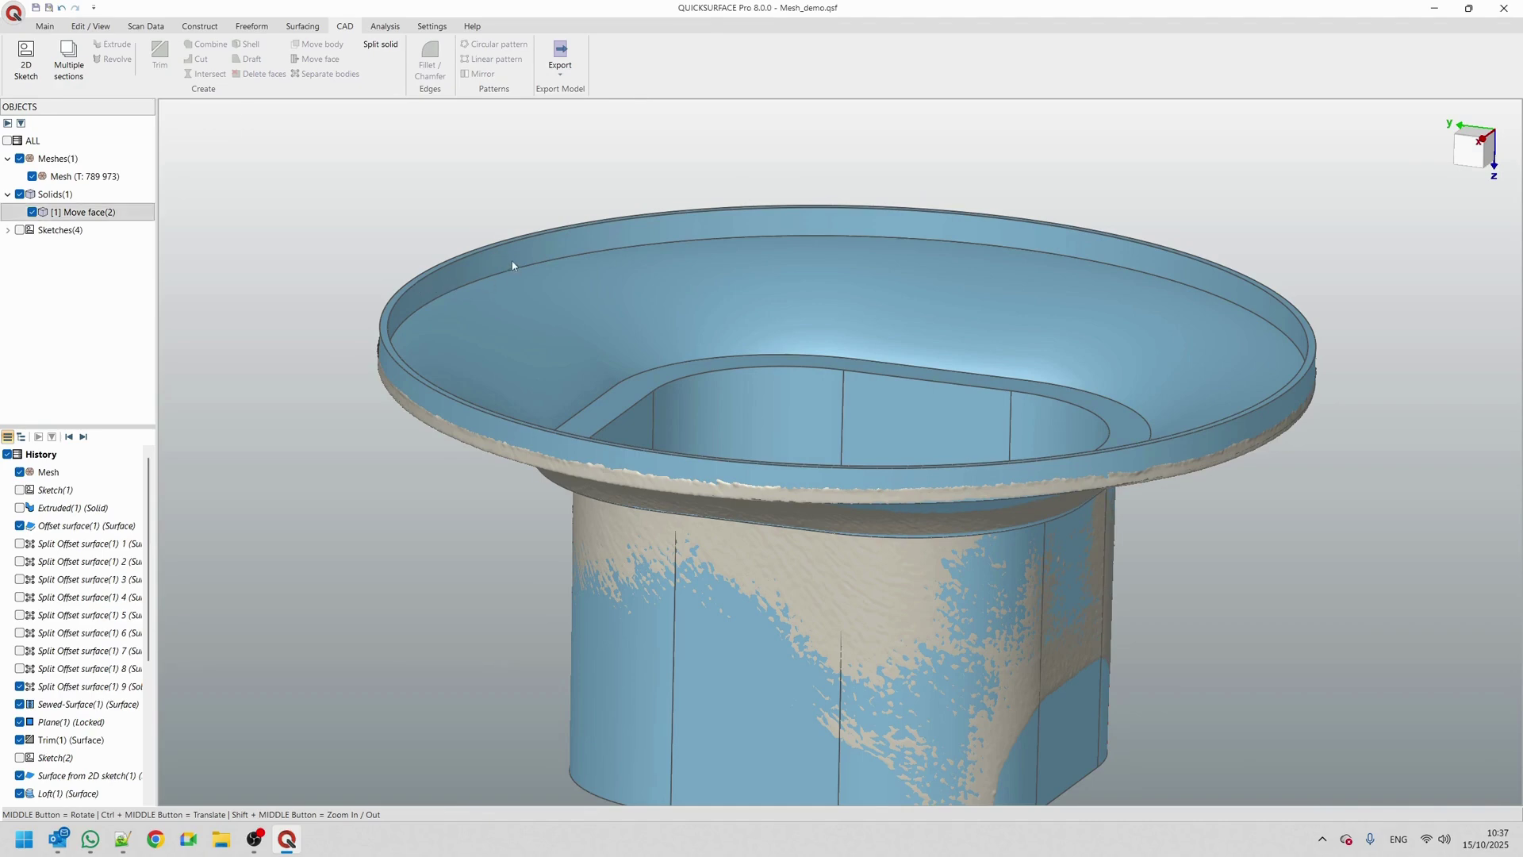
pyautogui.click(770, 230)
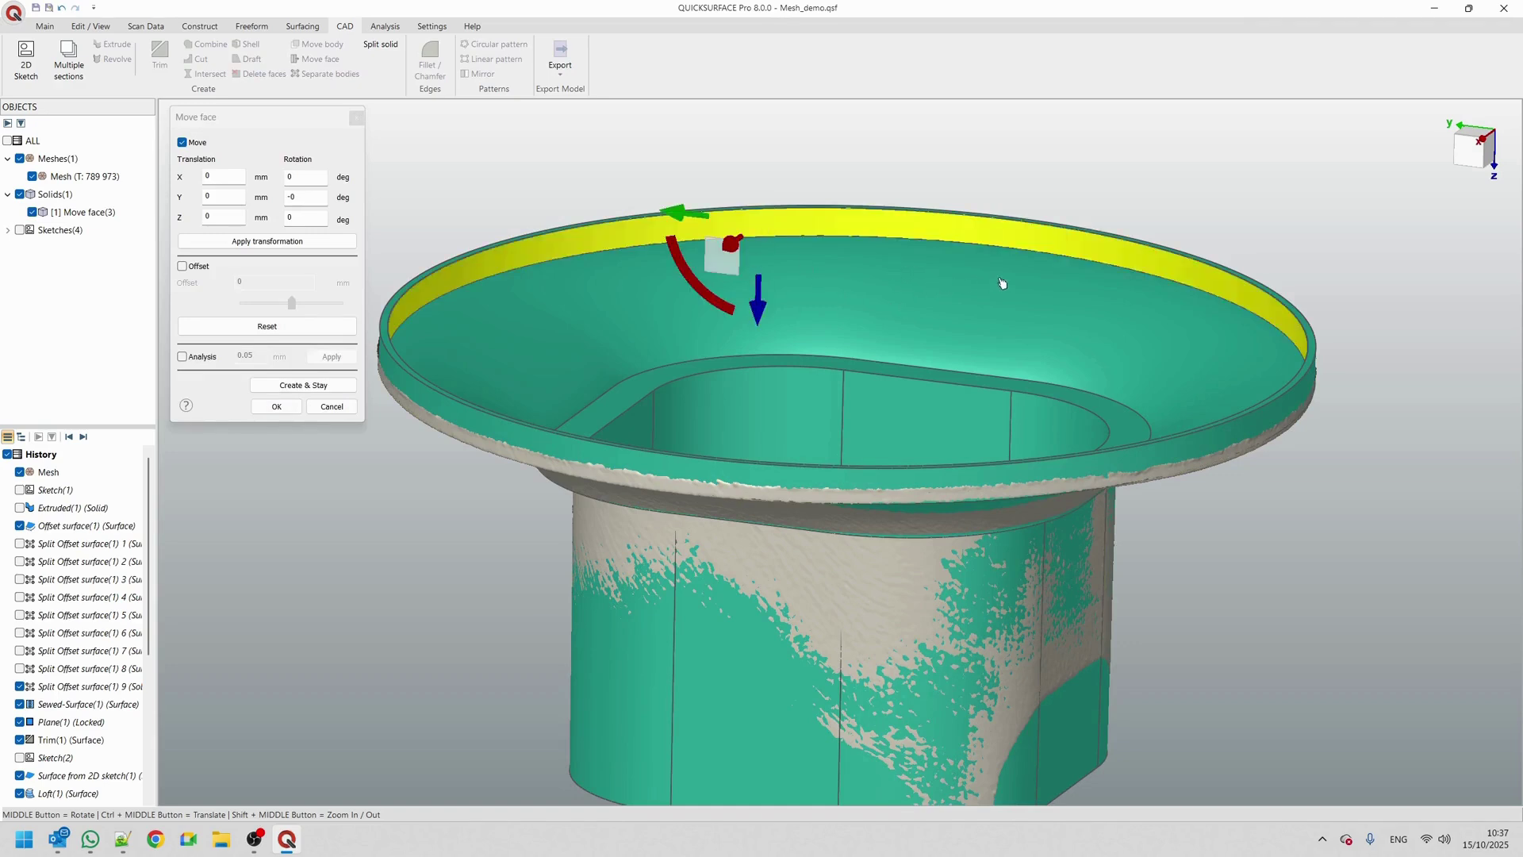
pyautogui.click(182, 265)
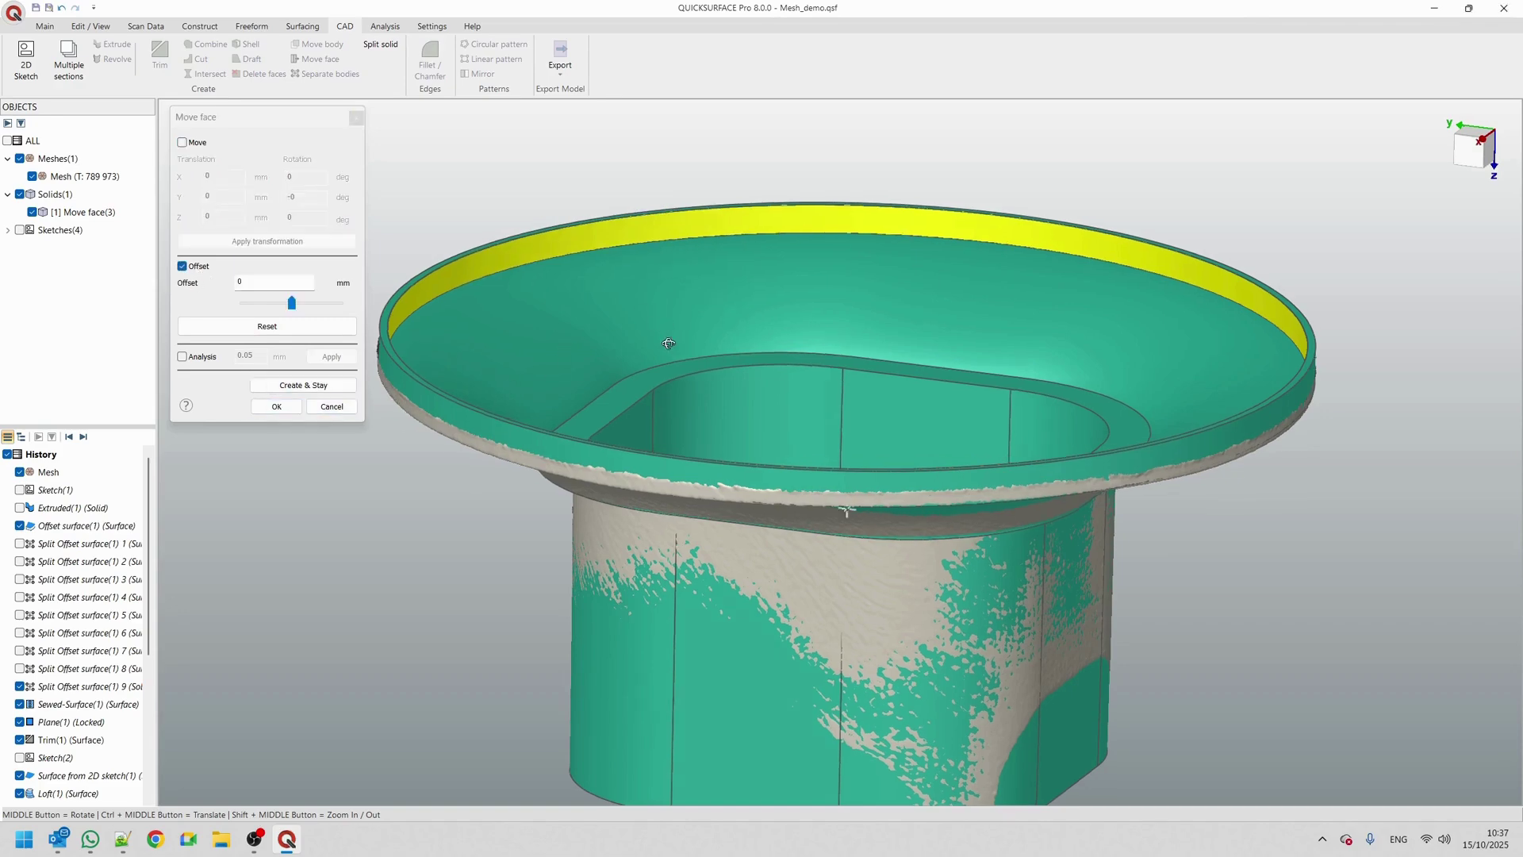
pyautogui.moveTo(666, 330); pyautogui.dragTo(684, 362, button='middle')
pyautogui.scroll(-3, 684, 363)
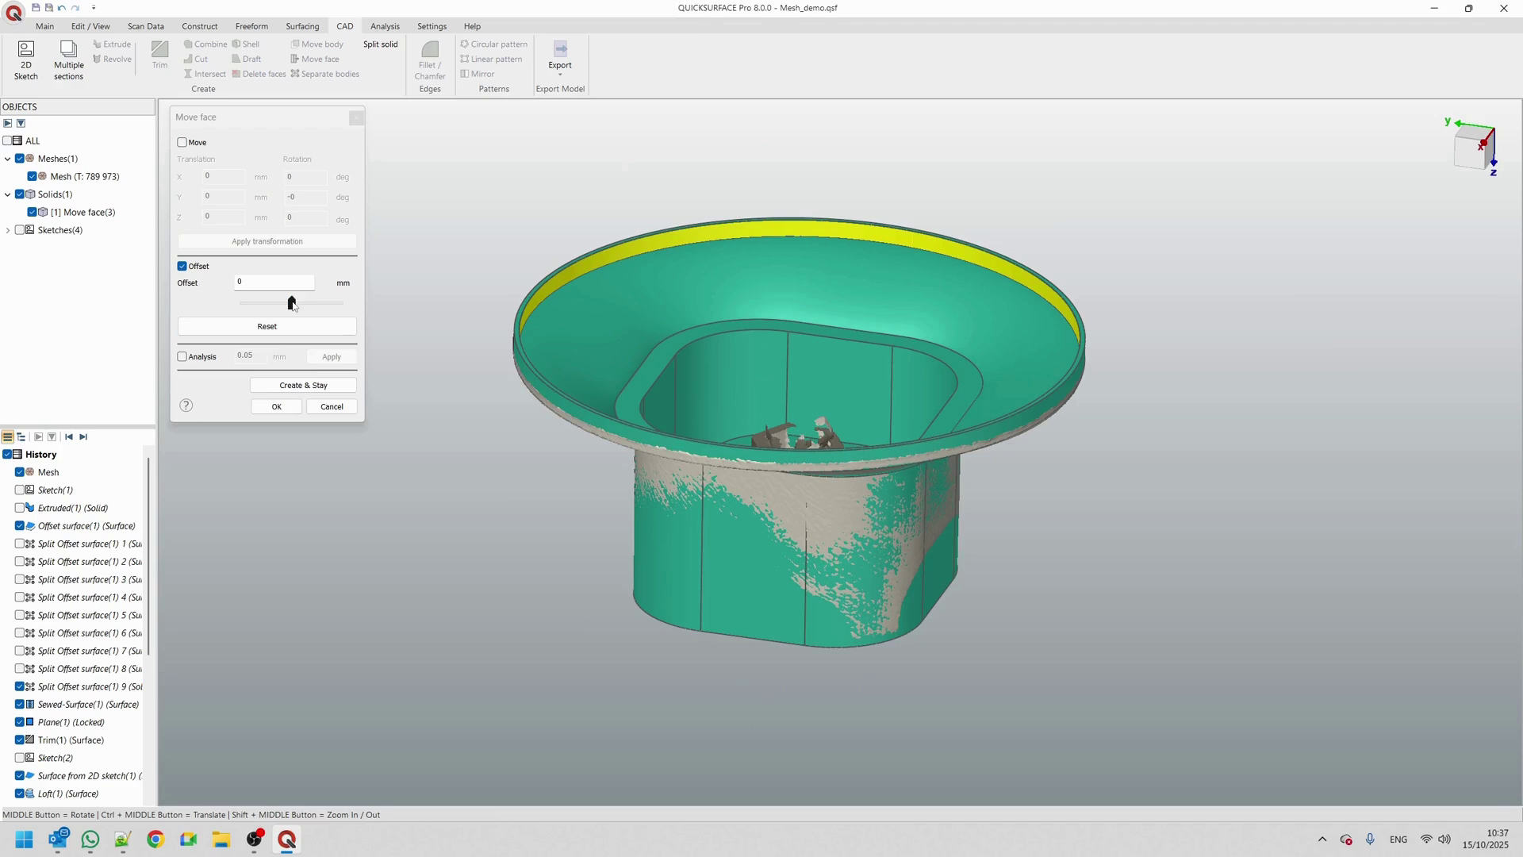
pyautogui.click(294, 303)
pyautogui.moveTo(296, 306); pyautogui.dragTo(315, 304)
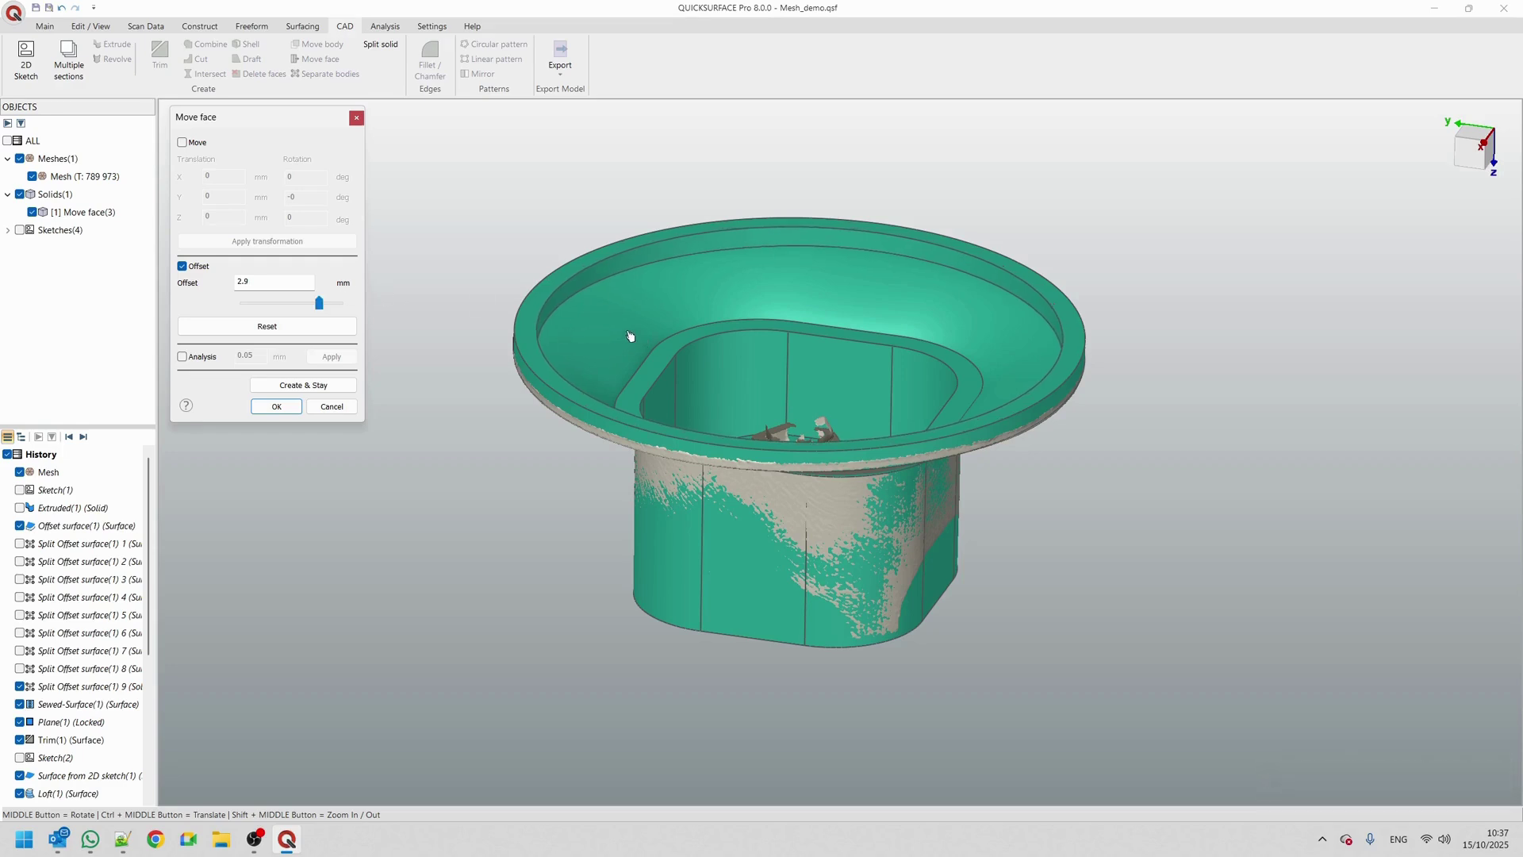
pyautogui.click(276, 406)
# Create a 2D sketch for an extruded surface on the OYZ plane with Outline Mesh enabled
pyautogui.moveTo(682, 412); pyautogui.dragTo(801, 345, button='middle')
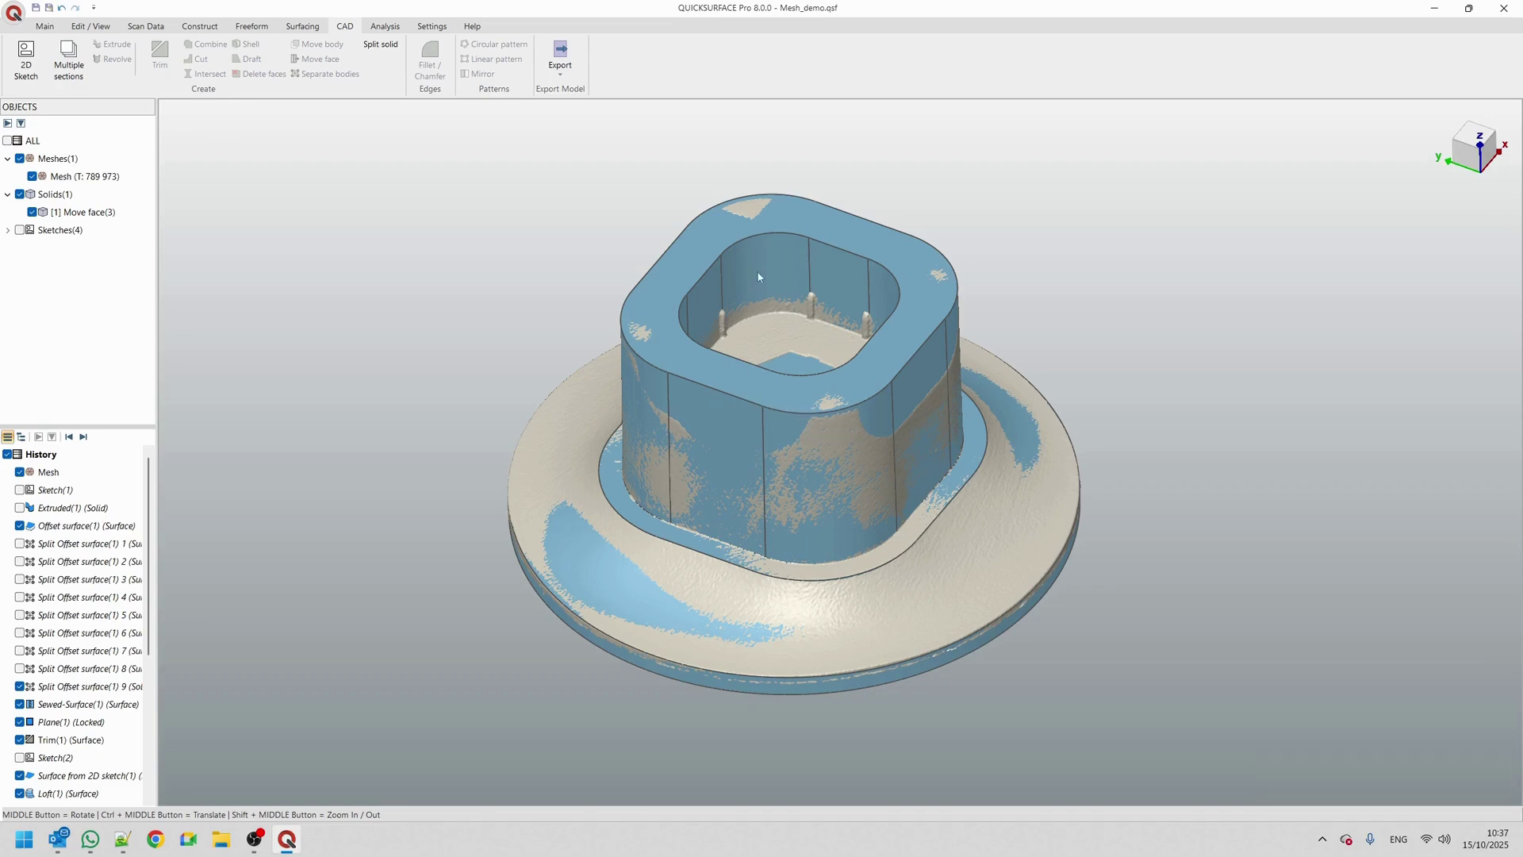
pyautogui.click(45, 26)
pyautogui.click(405, 73)
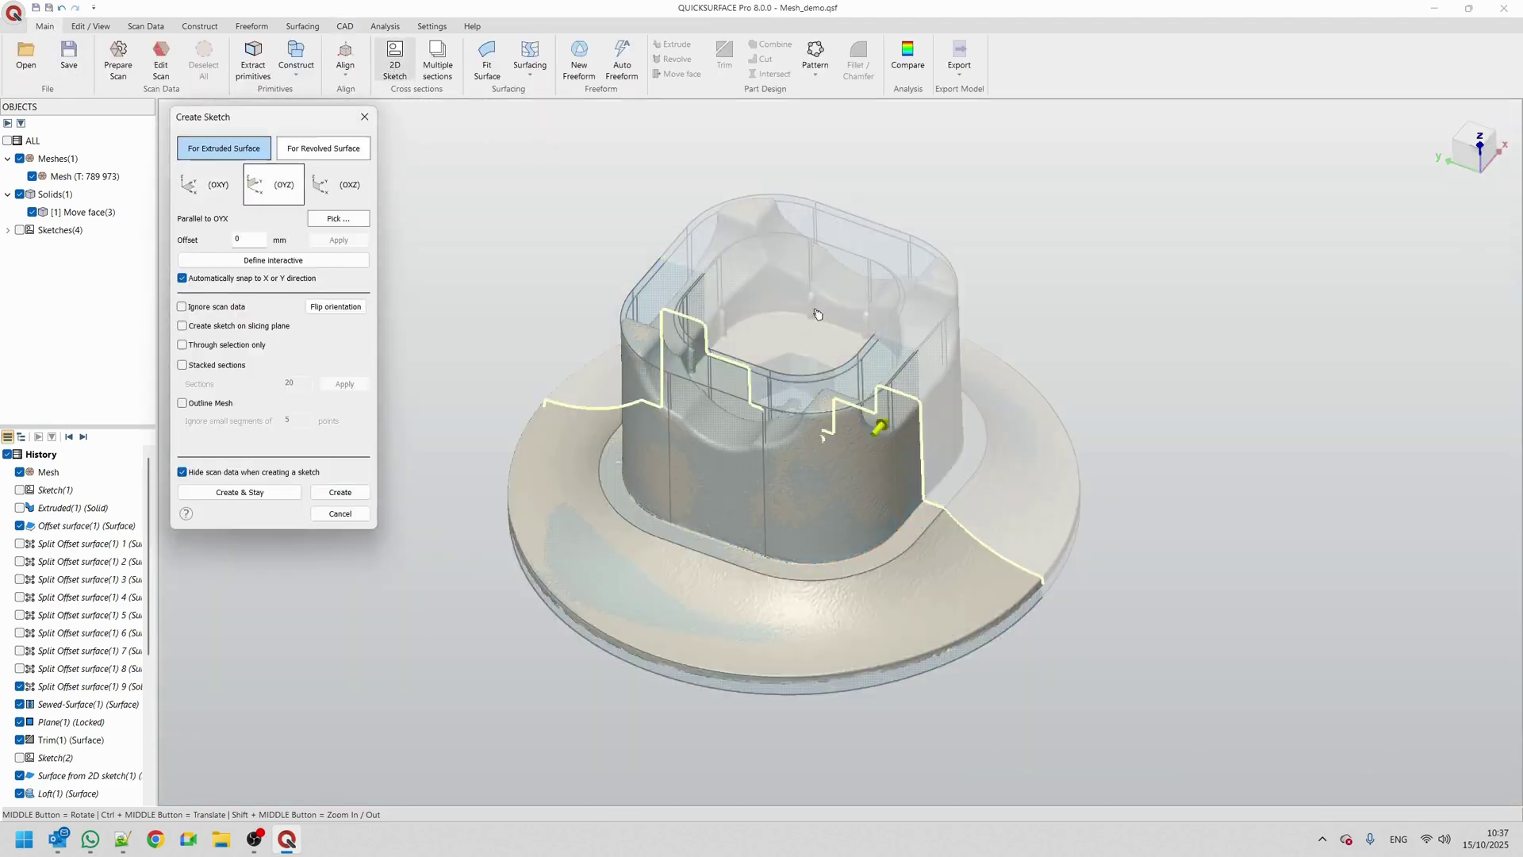
pyautogui.click(209, 403)
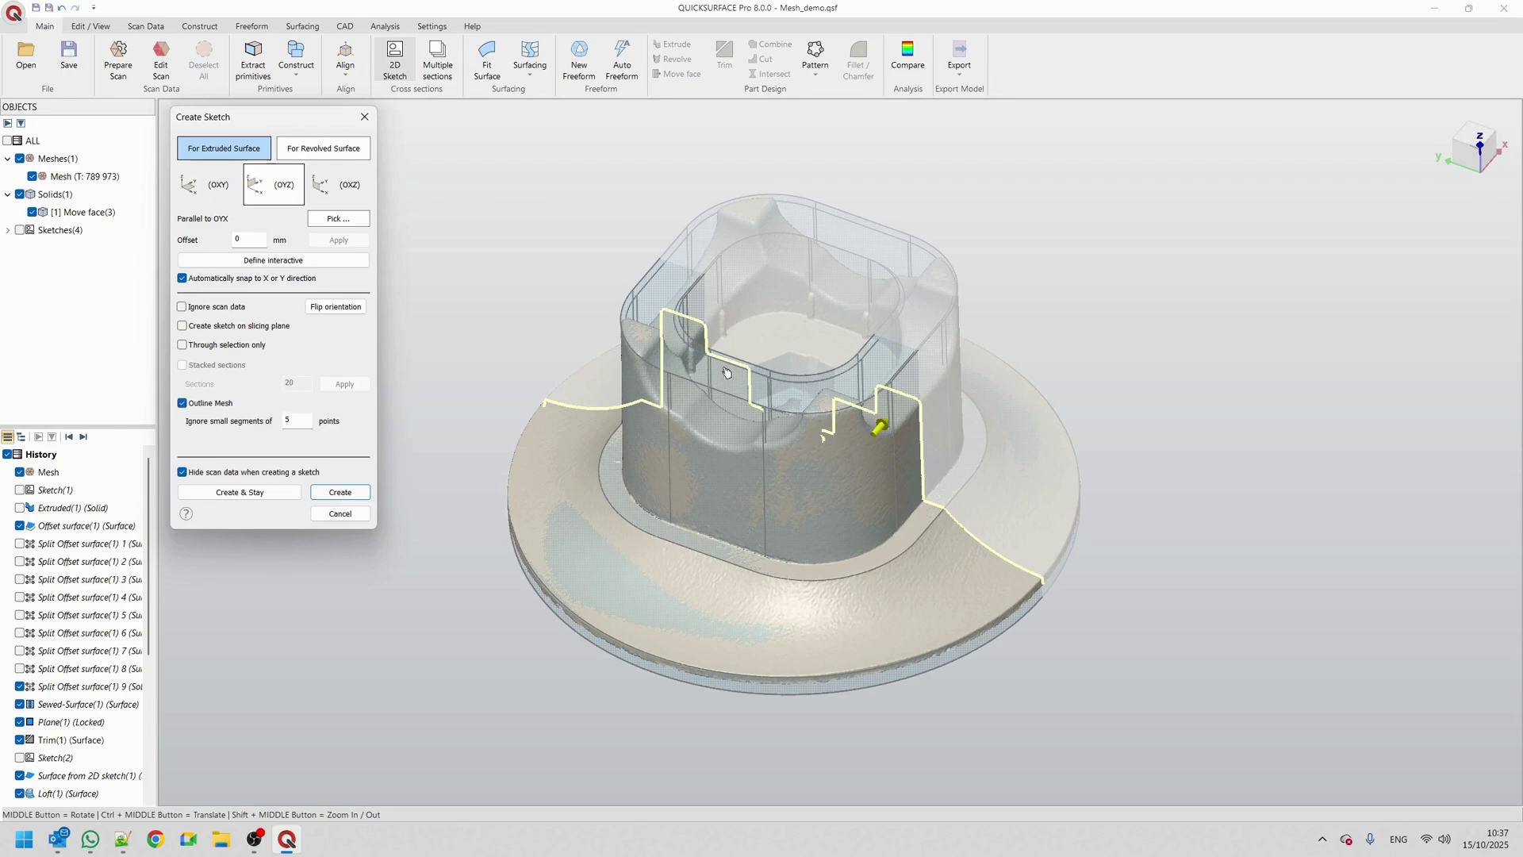
pyautogui.click(340, 492)
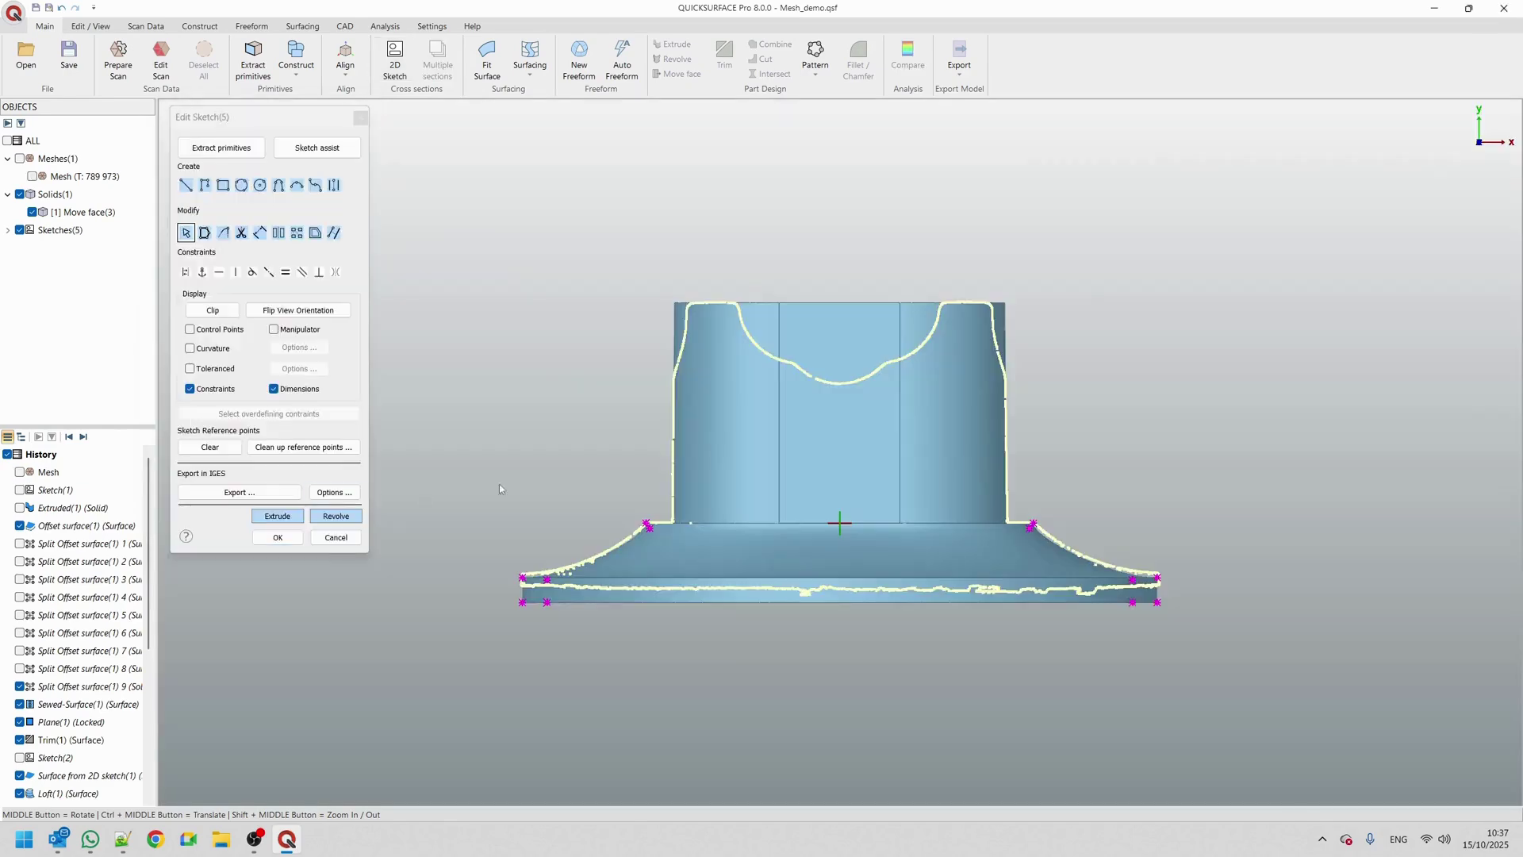
# Fit three arcs to the scanned notch outline, one on each side and one at its lowest part
pyautogui.scroll(3, 867, 325)
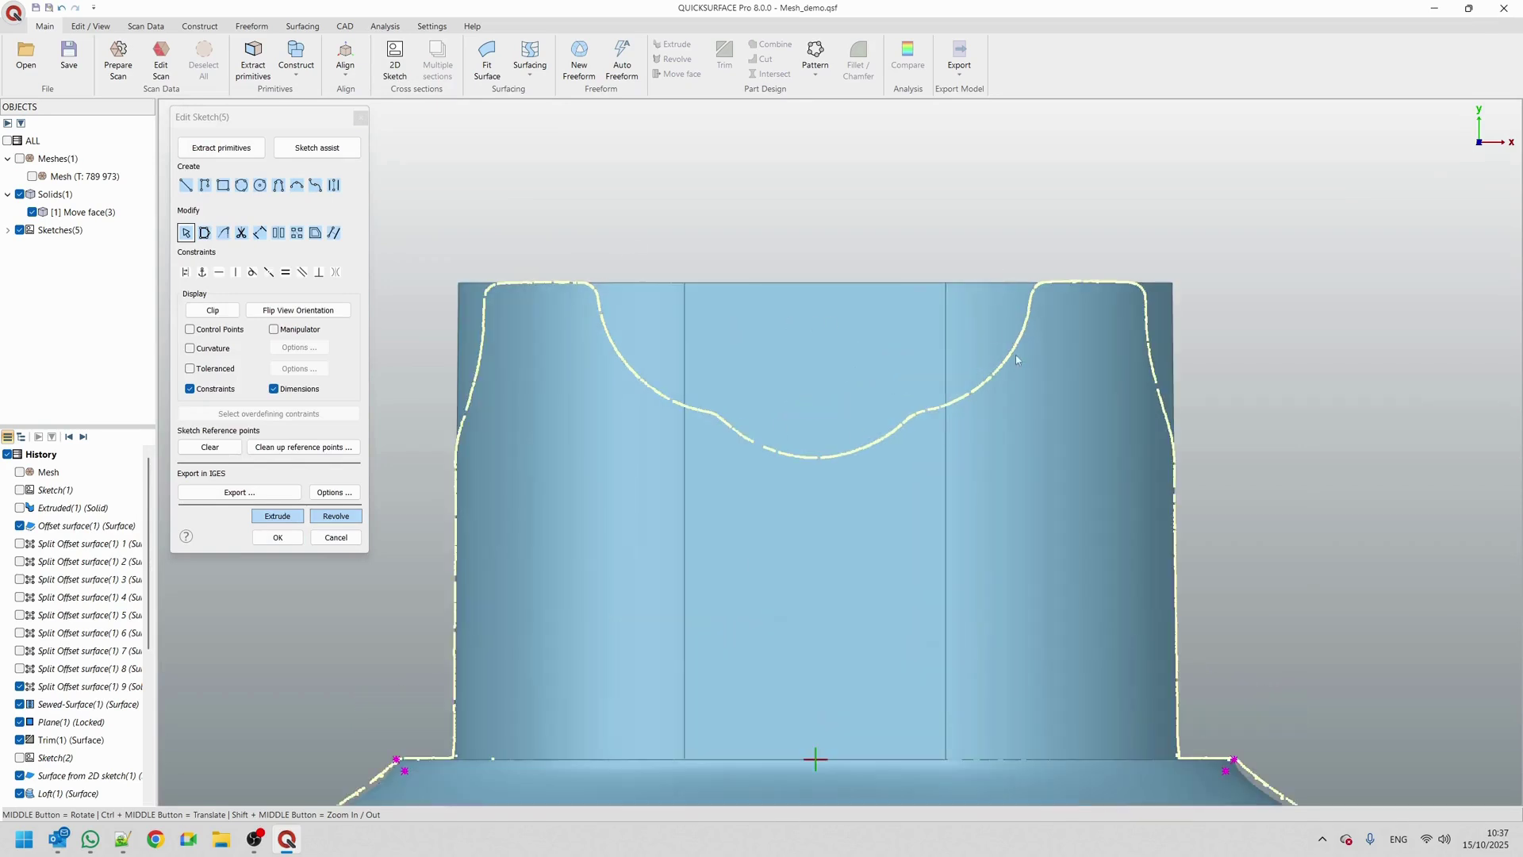
pyautogui.moveTo(649, 304)
pyautogui.mouseDown()
pyautogui.moveTo(622, 354)
pyautogui.moveTo(691, 388)
pyautogui.mouseUp()
pyautogui.moveTo(764, 421)
pyautogui.mouseDown()
pyautogui.moveTo(716, 453)
pyautogui.moveTo(888, 417)
pyautogui.moveTo(841, 408)
pyautogui.mouseUp()
pyautogui.moveTo(1027, 309)
pyautogui.mouseDown()
pyautogui.moveTo(961, 351)
pyautogui.moveTo(1027, 430)
pyautogui.mouseUp()
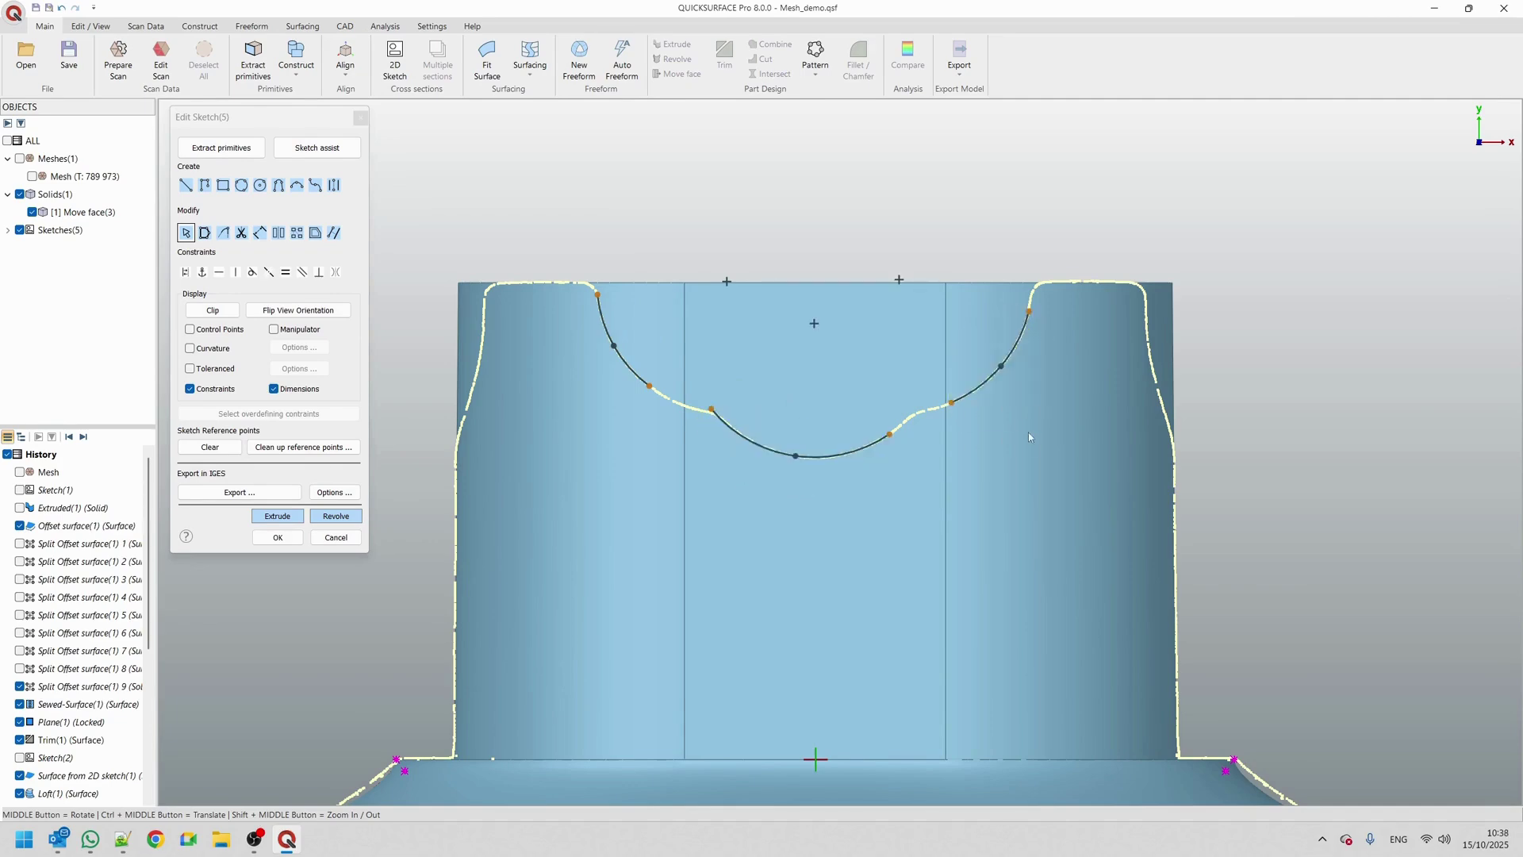
# Join the three notch arcs end to end and extend both outer ends above the wall's upper edge
pyautogui.scroll(-3, 726, 342)
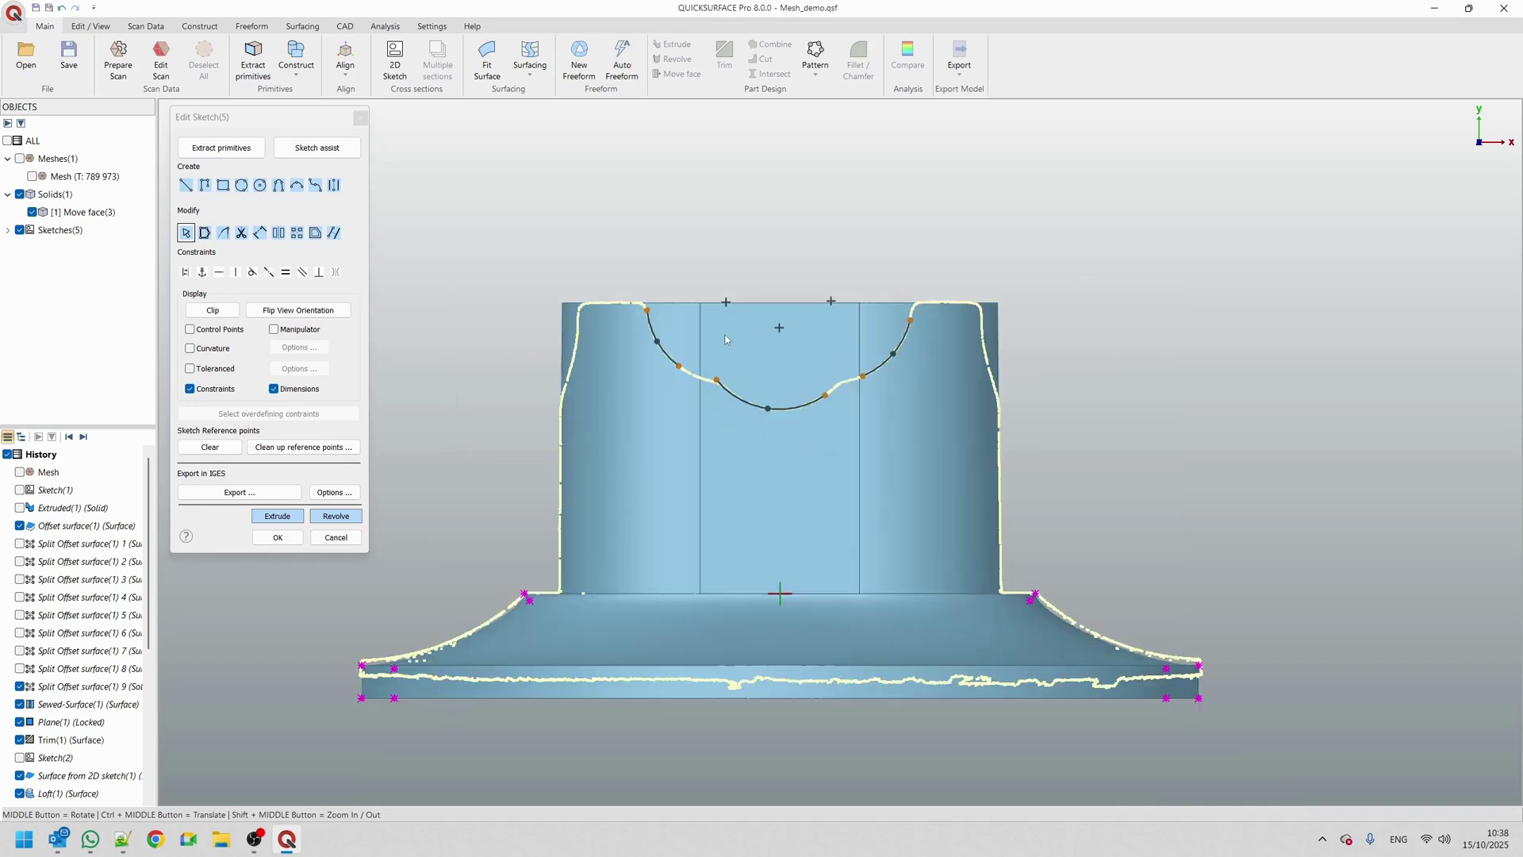
pyautogui.moveTo(754, 372)
pyautogui.mouseDown()
pyautogui.moveTo(643, 353)
pyautogui.moveTo(699, 392)
pyautogui.moveTo(746, 377)
pyautogui.mouseUp()
pyautogui.moveTo(880, 363)
pyautogui.mouseDown()
pyautogui.moveTo(816, 399)
pyautogui.moveTo(825, 413)
pyautogui.mouseUp()
pyautogui.click(912, 314)
pyautogui.moveTo(913, 315); pyautogui.dragTo(913, 290)
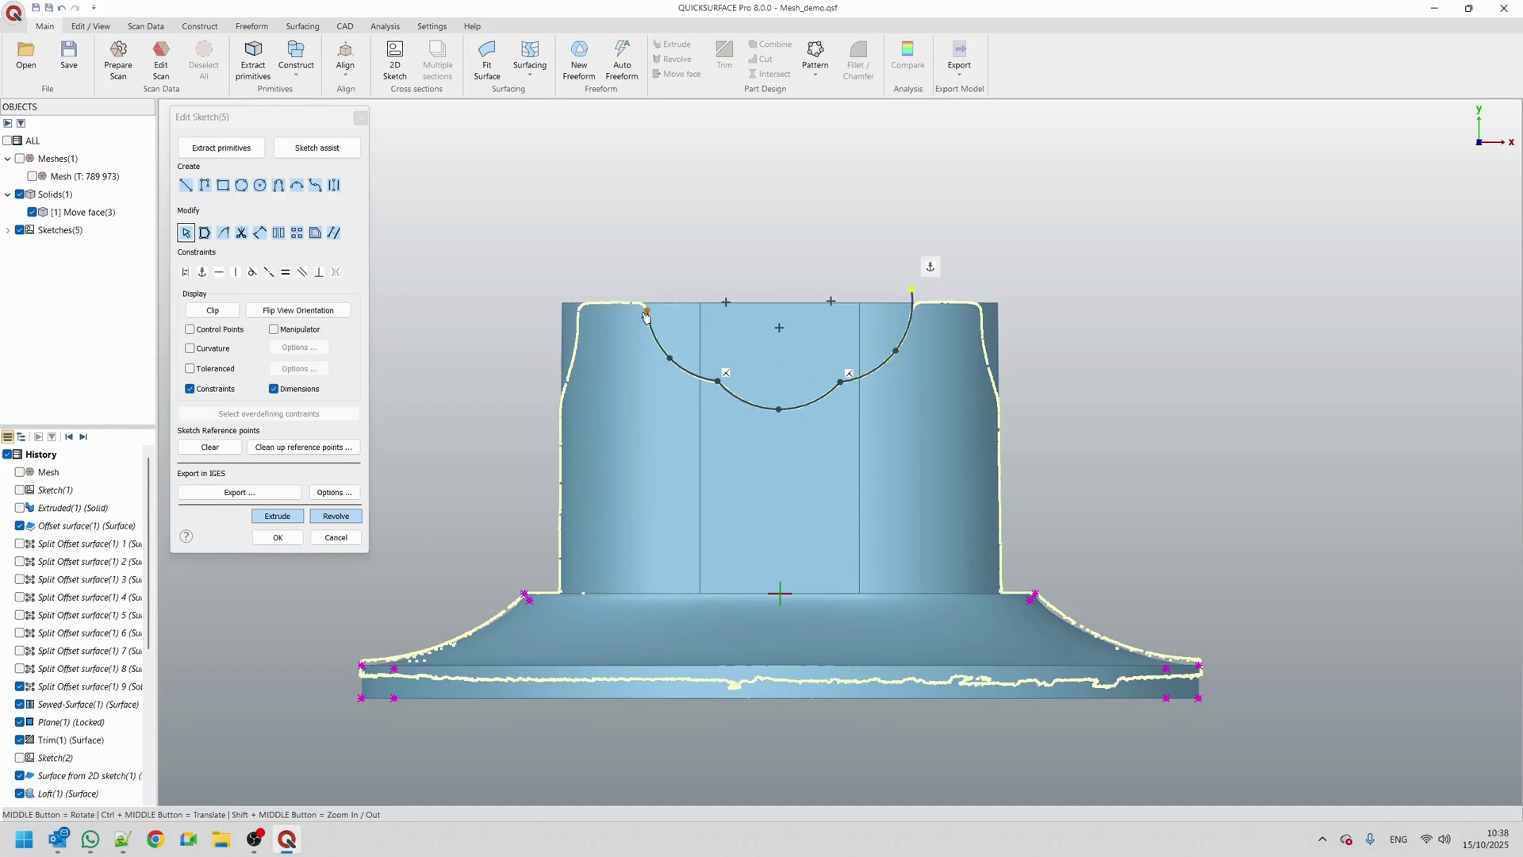
pyautogui.moveTo(648, 309); pyautogui.dragTo(649, 291)
# Close the notch profile with a line about 30 mm long between the outer arc ends and finish the sketch
pyautogui.click(185, 185)
pyautogui.click(648, 292)
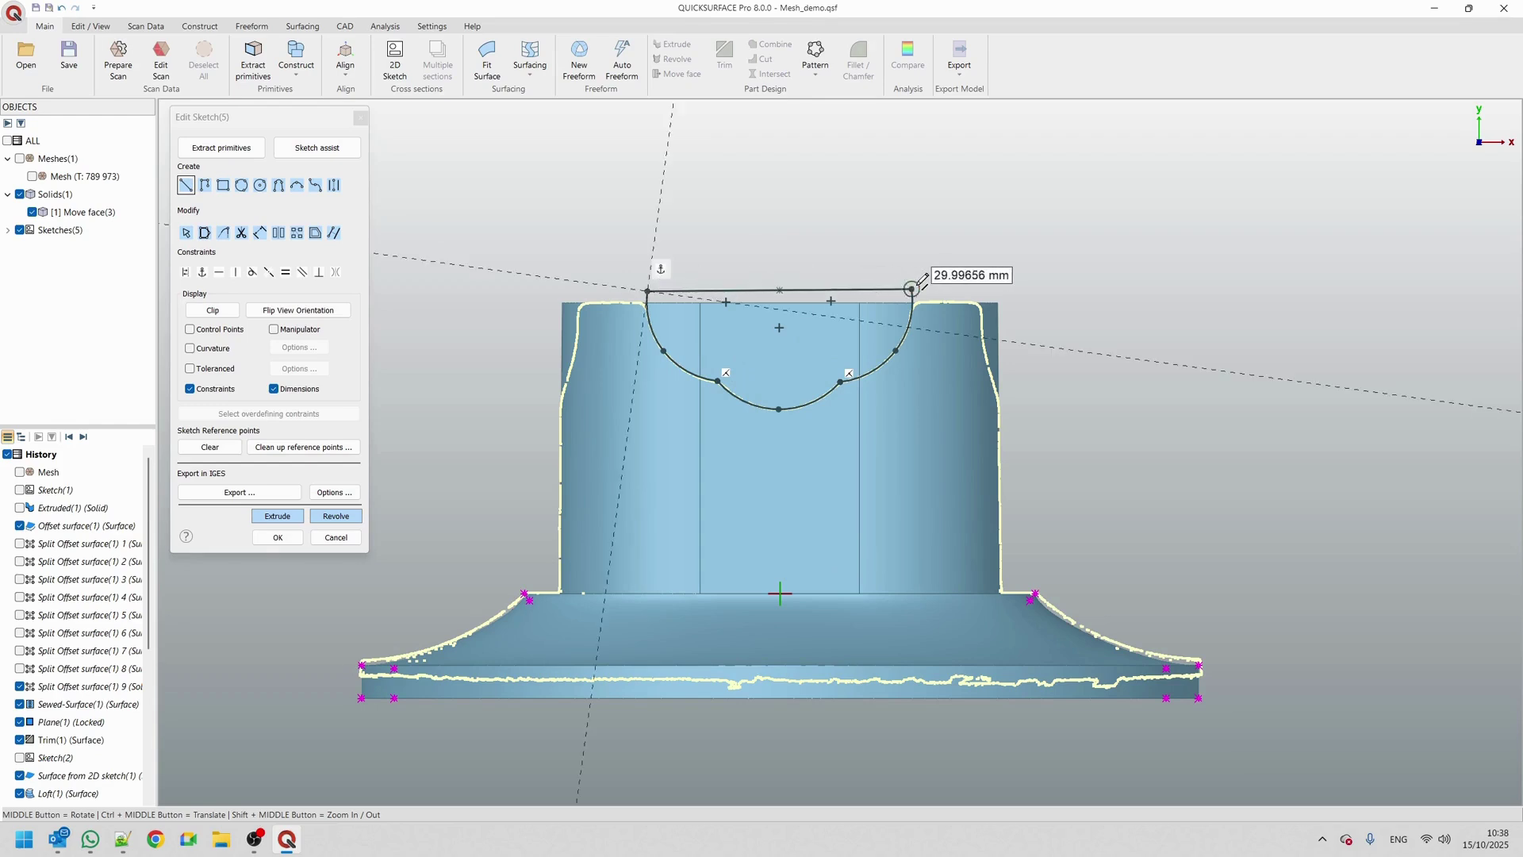
pyautogui.click(912, 289)
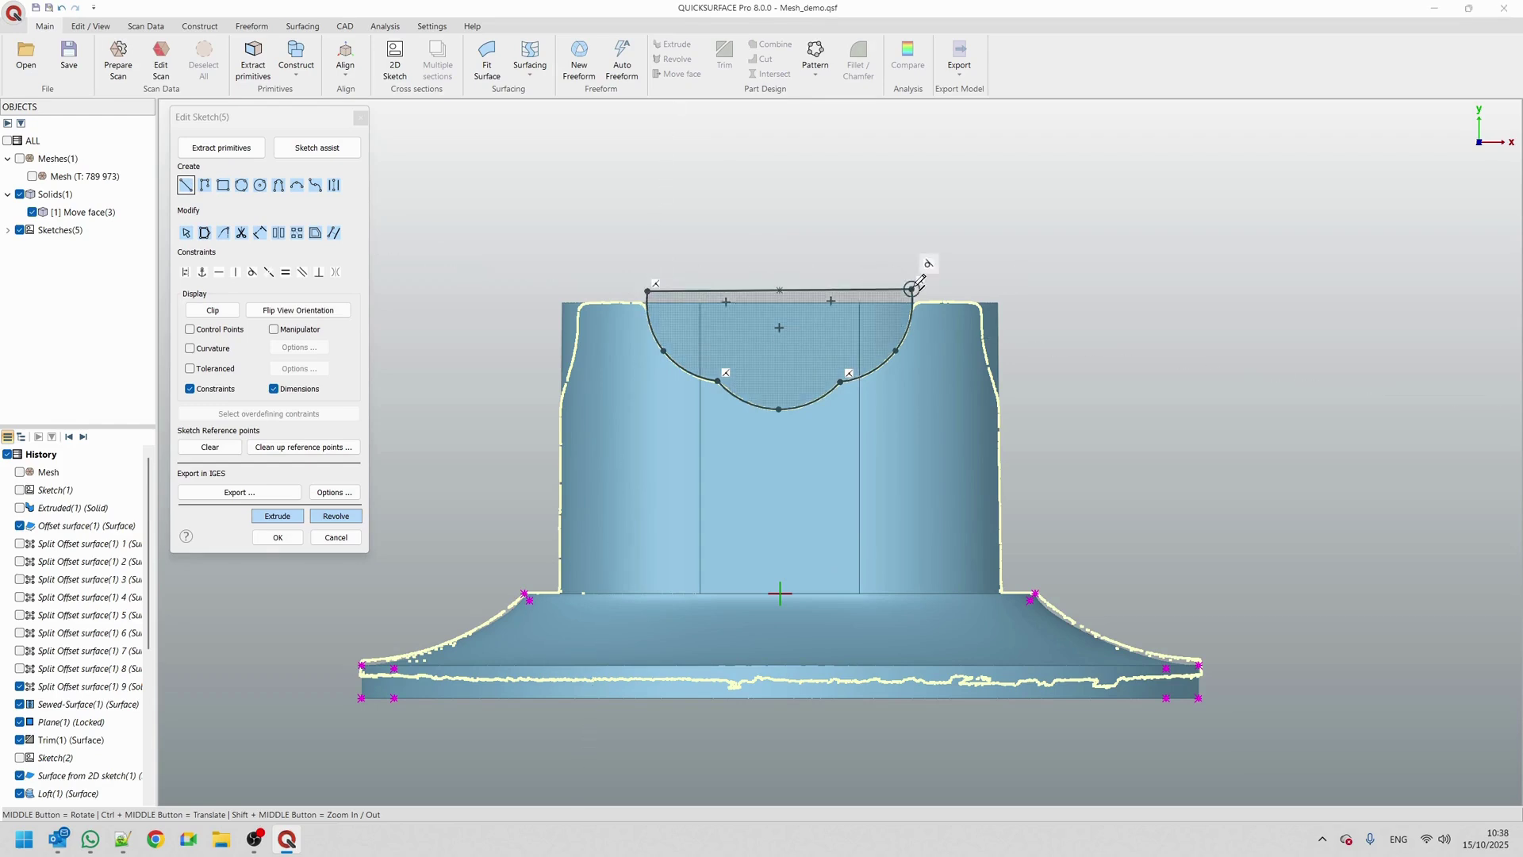
pyautogui.click(285, 541)
pyautogui.scroll(-3, 68, 702)
pyautogui.scroll(-1, 67, 702)
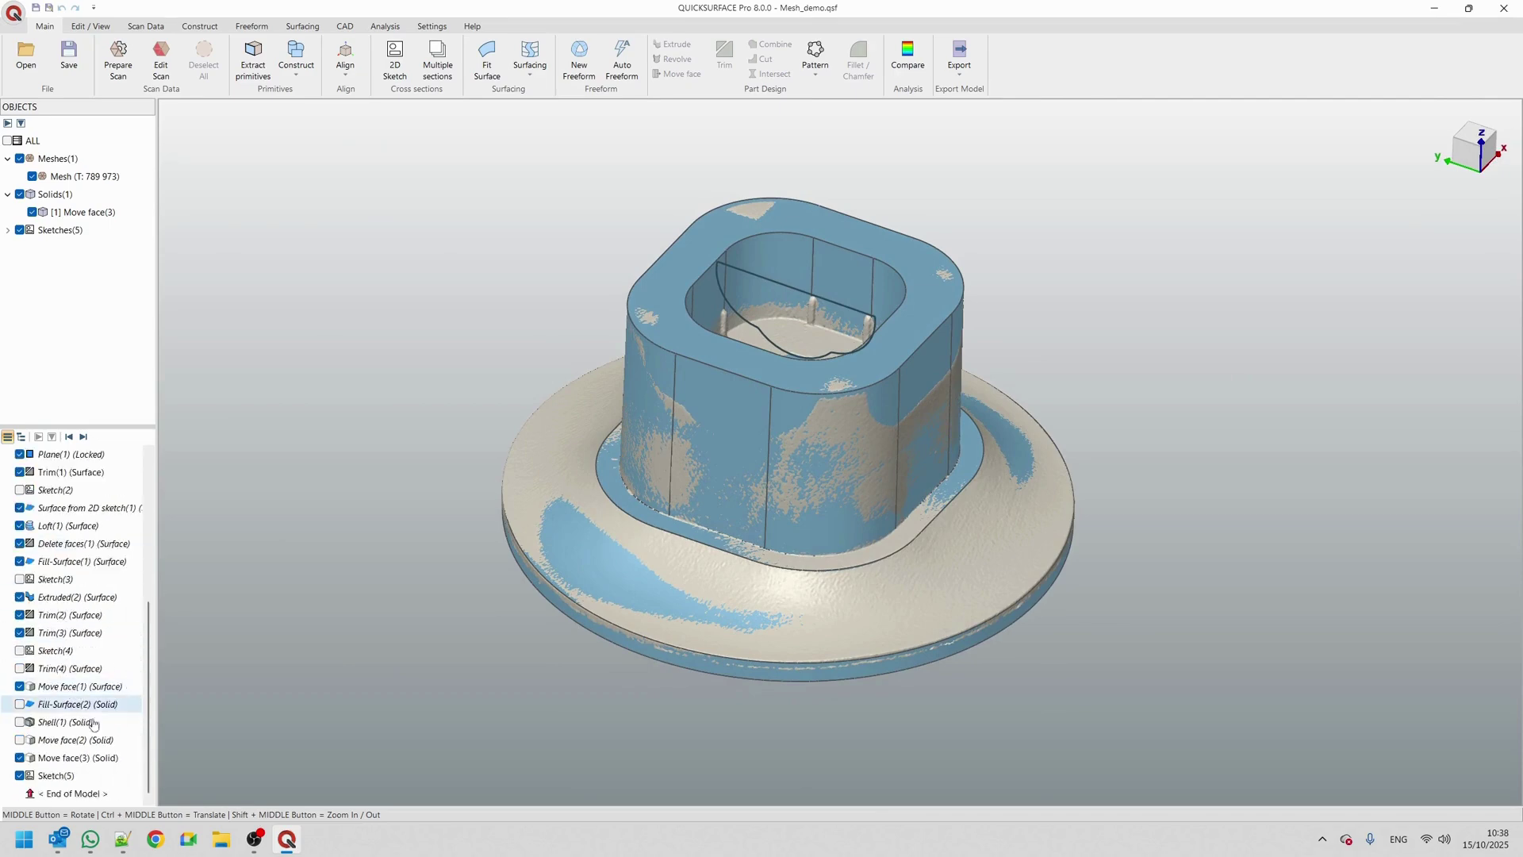
# Delete the Shell(1) feature from the model history and confirm the deletion
pyautogui.rightClick(73, 725)
pyautogui.click(123, 710)
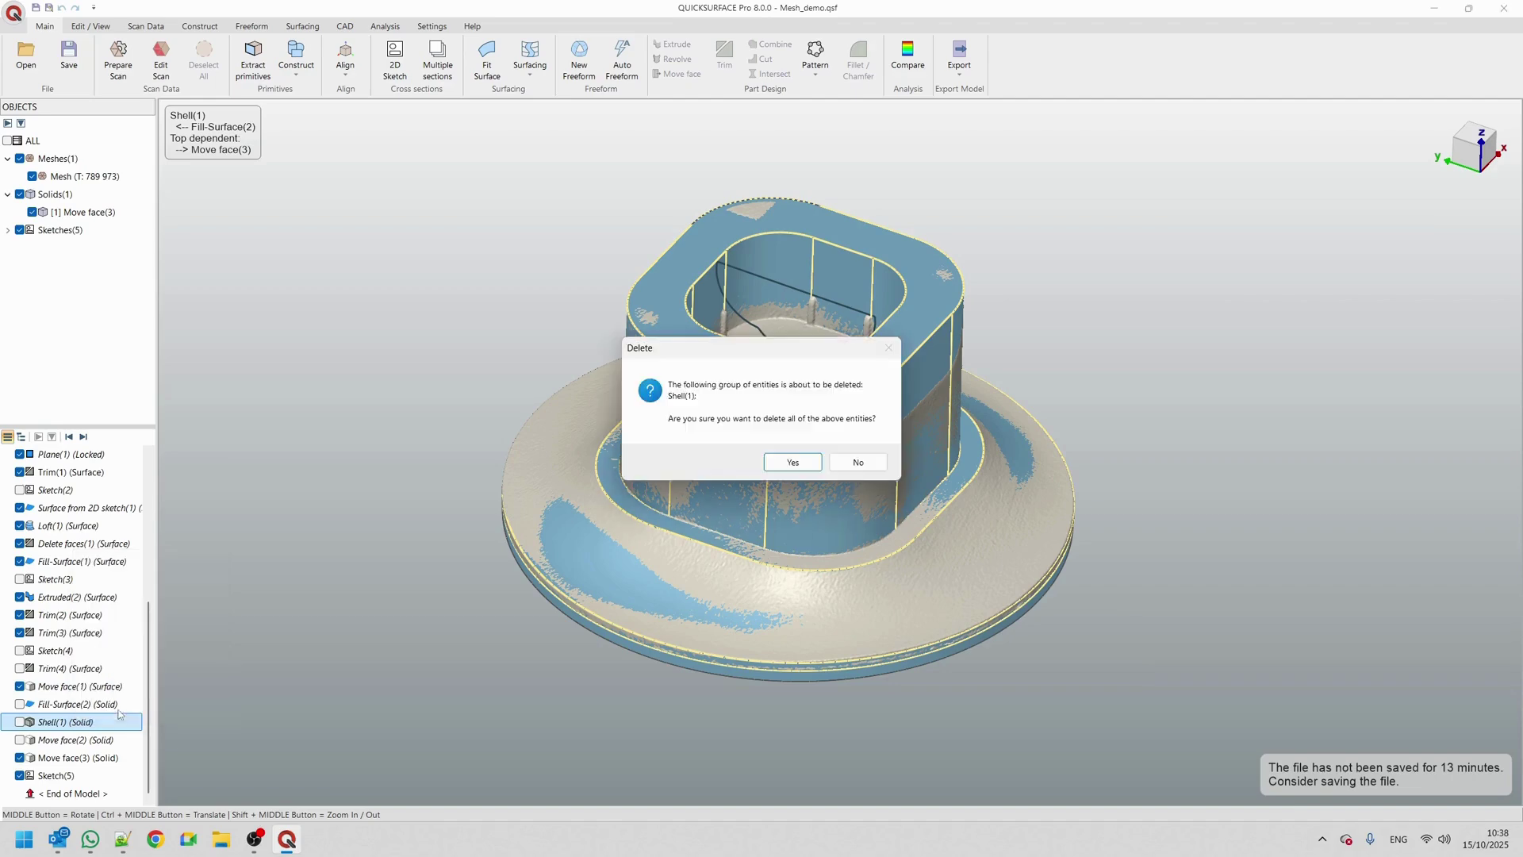
pyautogui.click(797, 460)
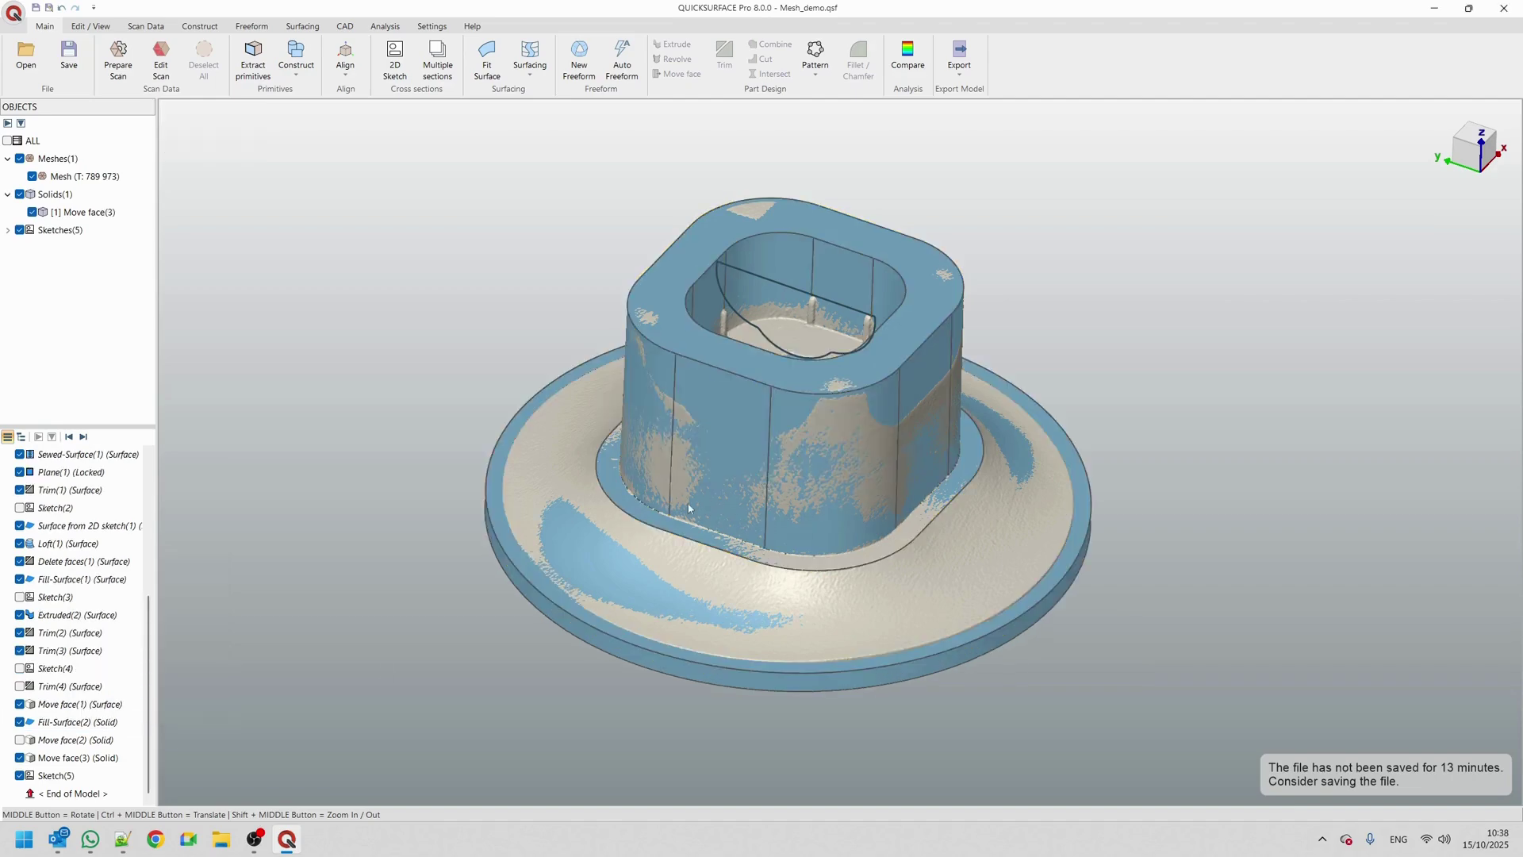
# Extrude the closed notch profile as a two-sided solid through both walls, about 41.9 mm and 38.9 mm deep, with snapping disabled
pyautogui.click(797, 361)
pyautogui.click(821, 335)
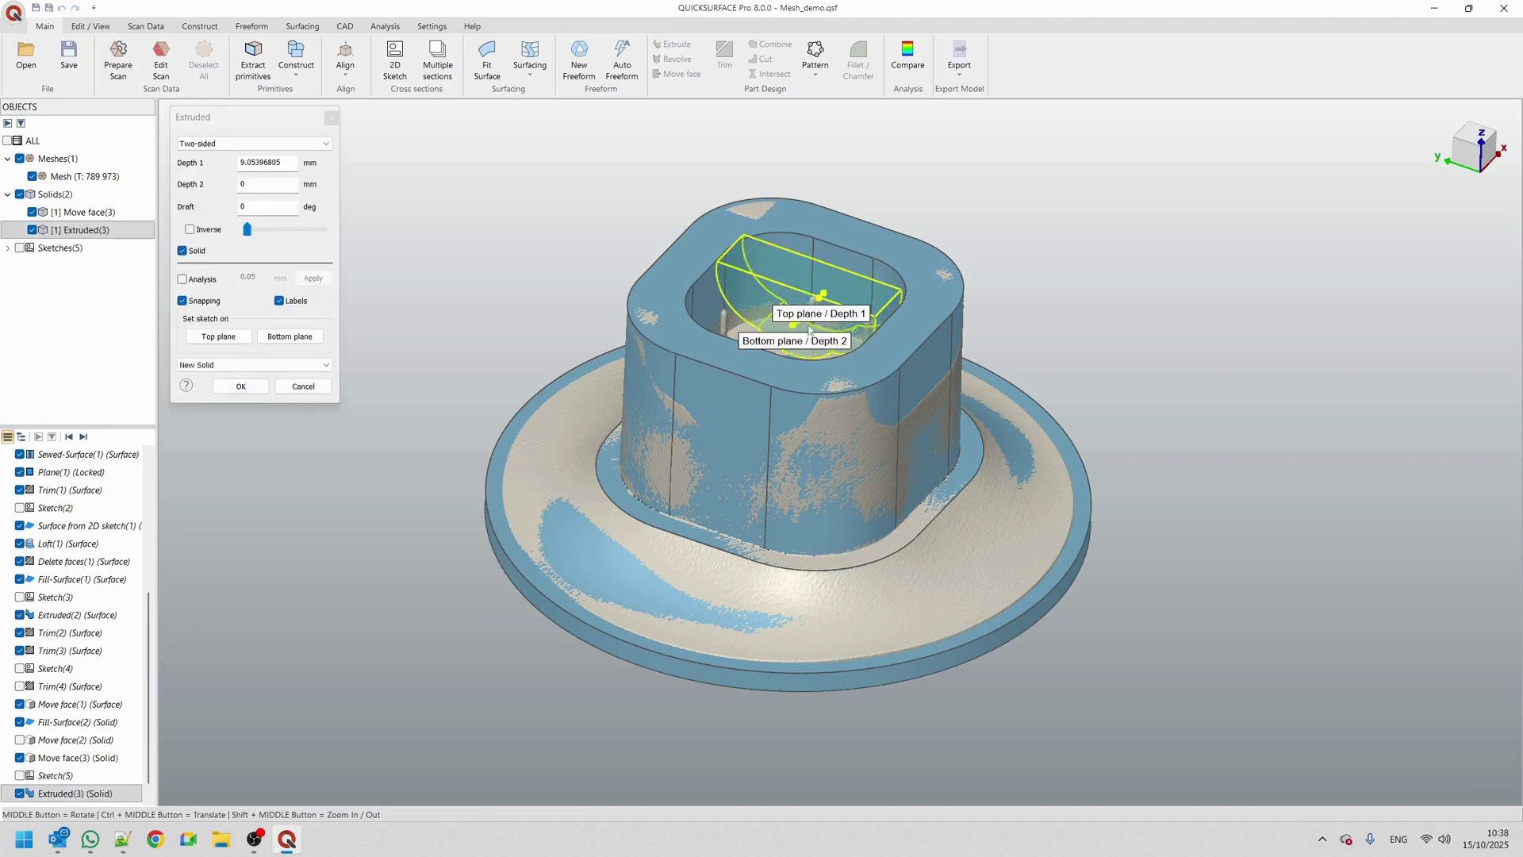
pyautogui.moveTo(798, 332); pyautogui.dragTo(642, 458)
pyautogui.click(181, 301)
pyautogui.click(181, 278)
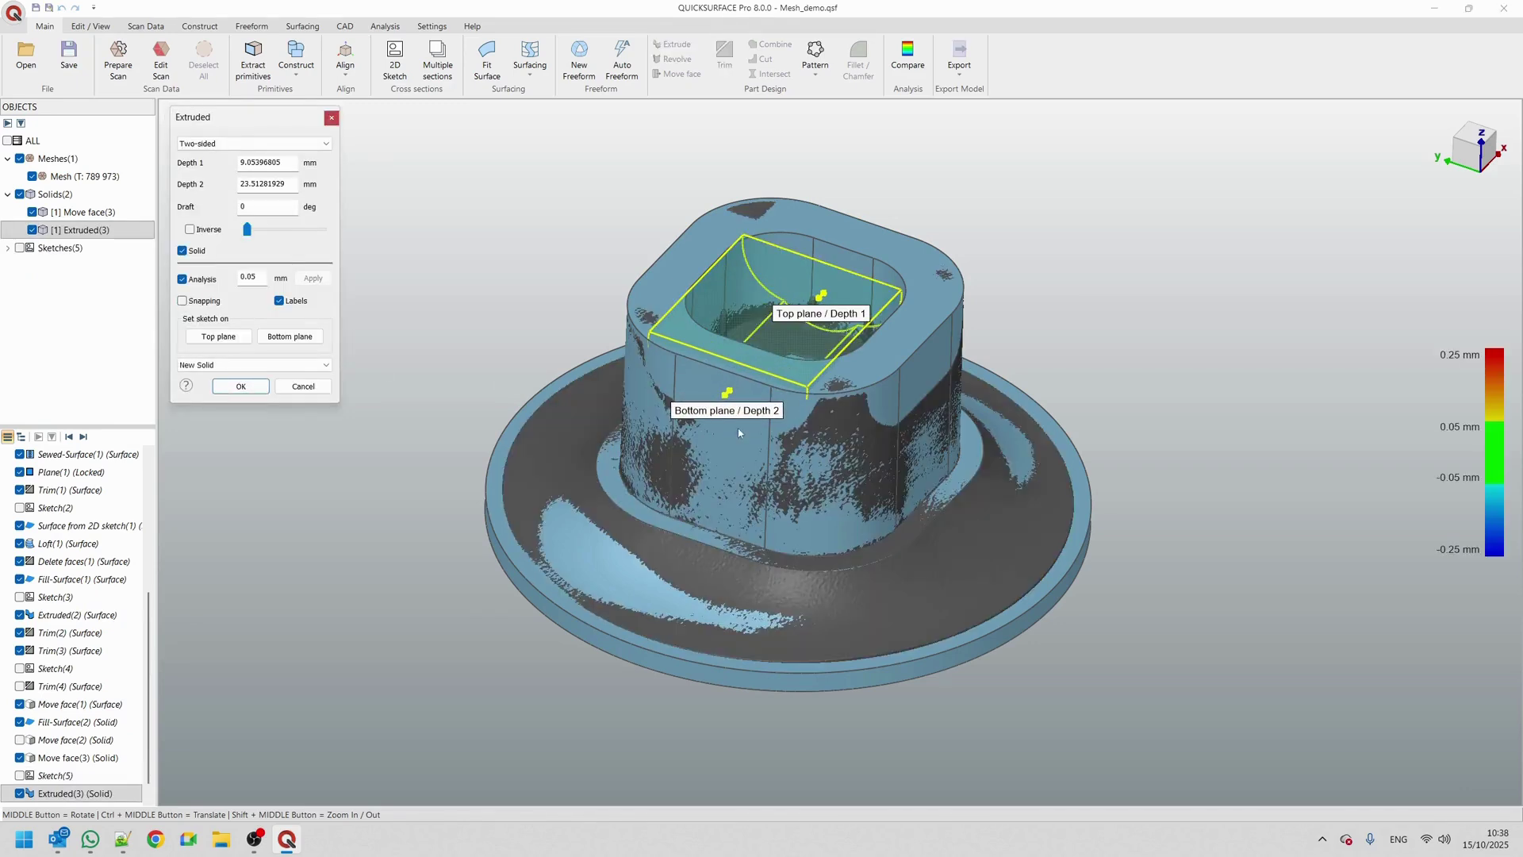
pyautogui.moveTo(679, 453); pyautogui.dragTo(742, 420)
pyautogui.moveTo(826, 300); pyautogui.dragTo(919, 200)
pyautogui.click(195, 283)
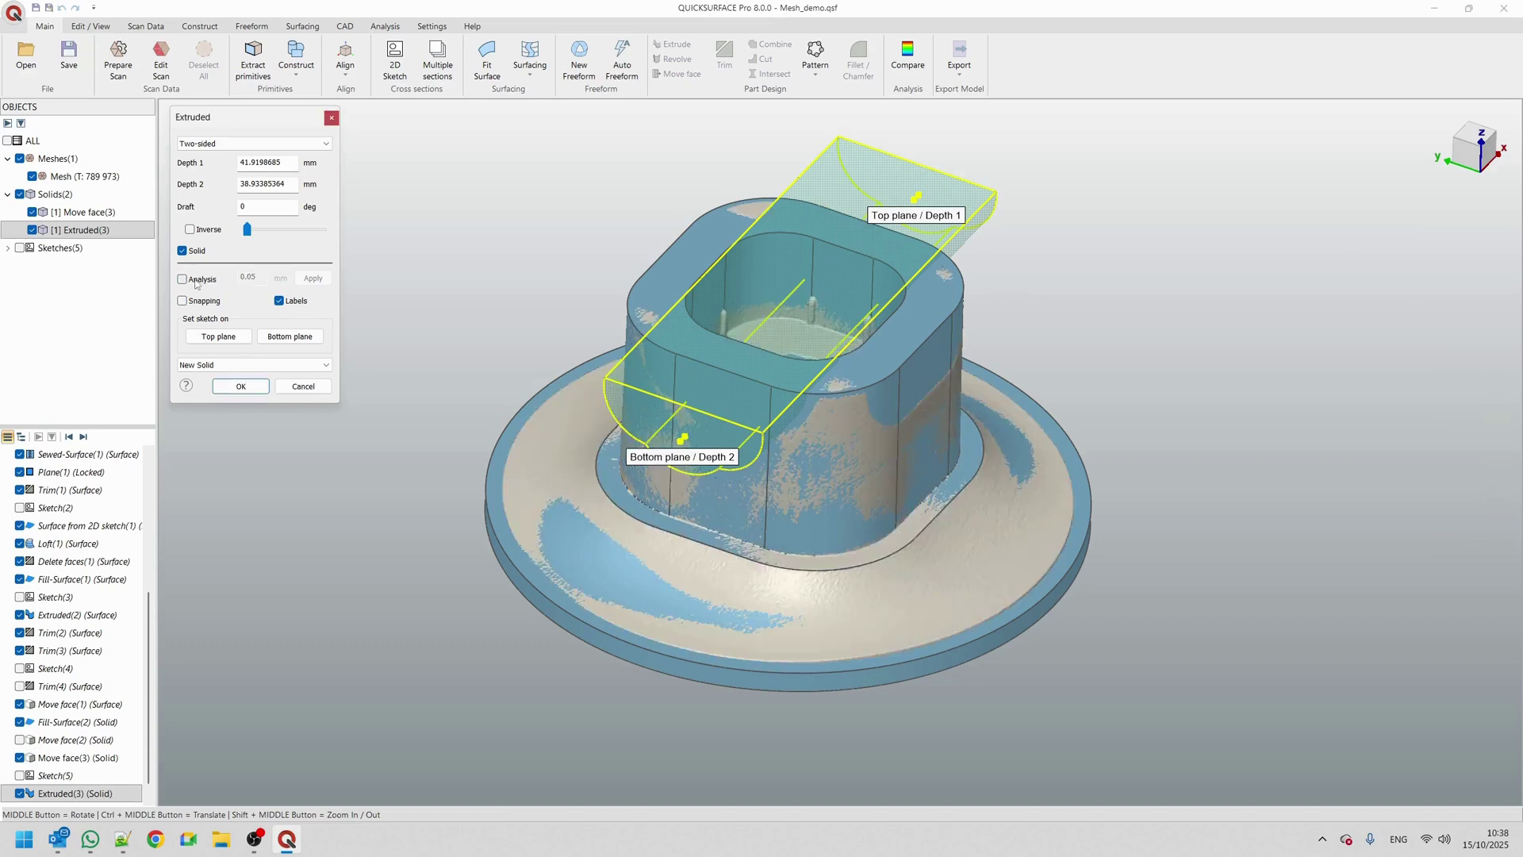
# Set the notch extrusion to Cut and apply it to the body
pyautogui.moveTo(582, 420); pyautogui.dragTo(535, 327, button='middle')
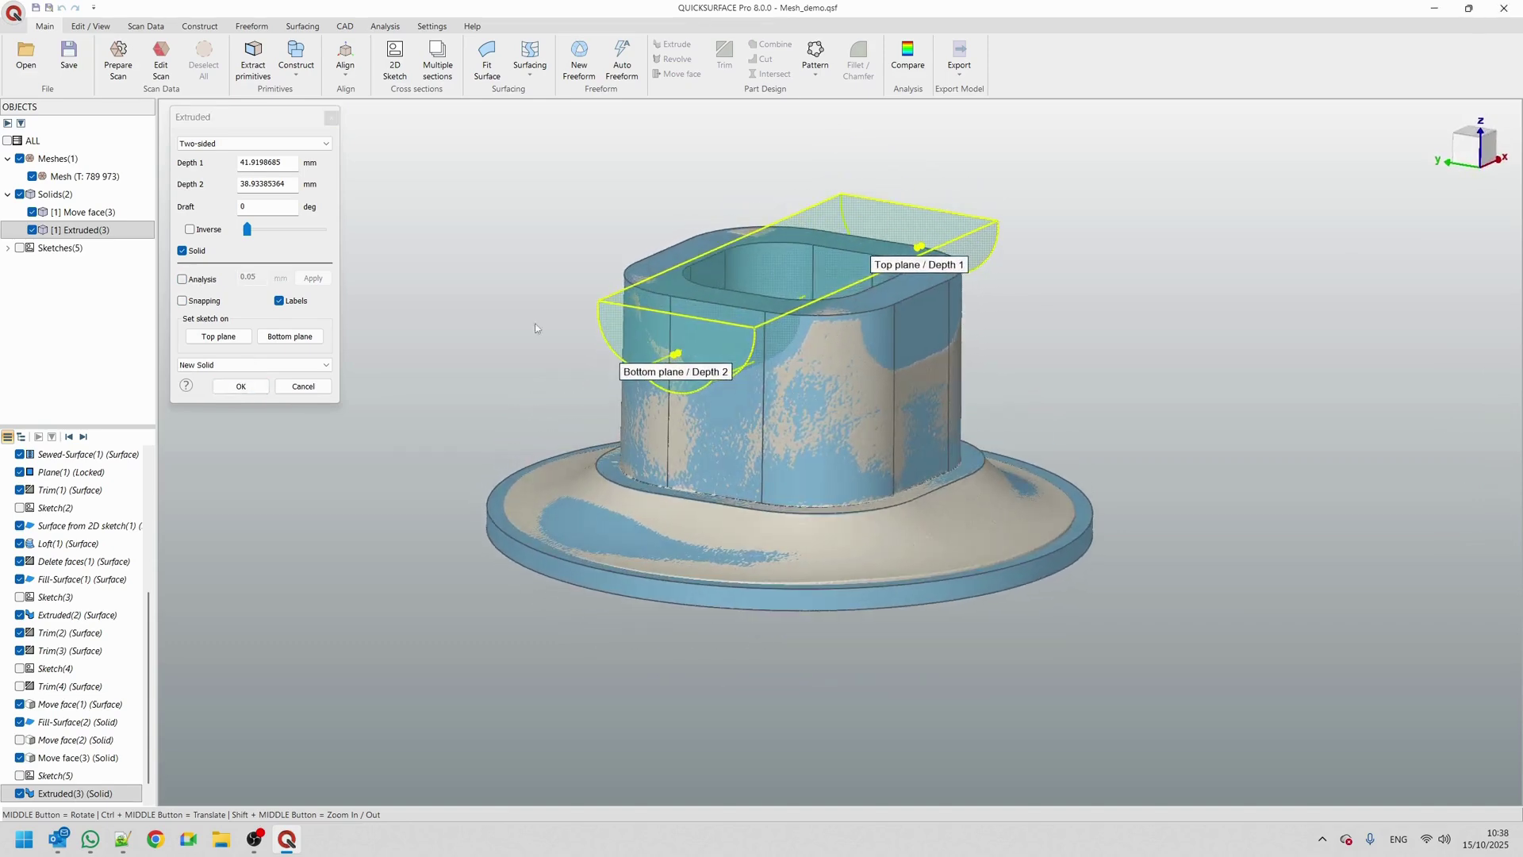
pyautogui.click(238, 365)
pyautogui.click(214, 399)
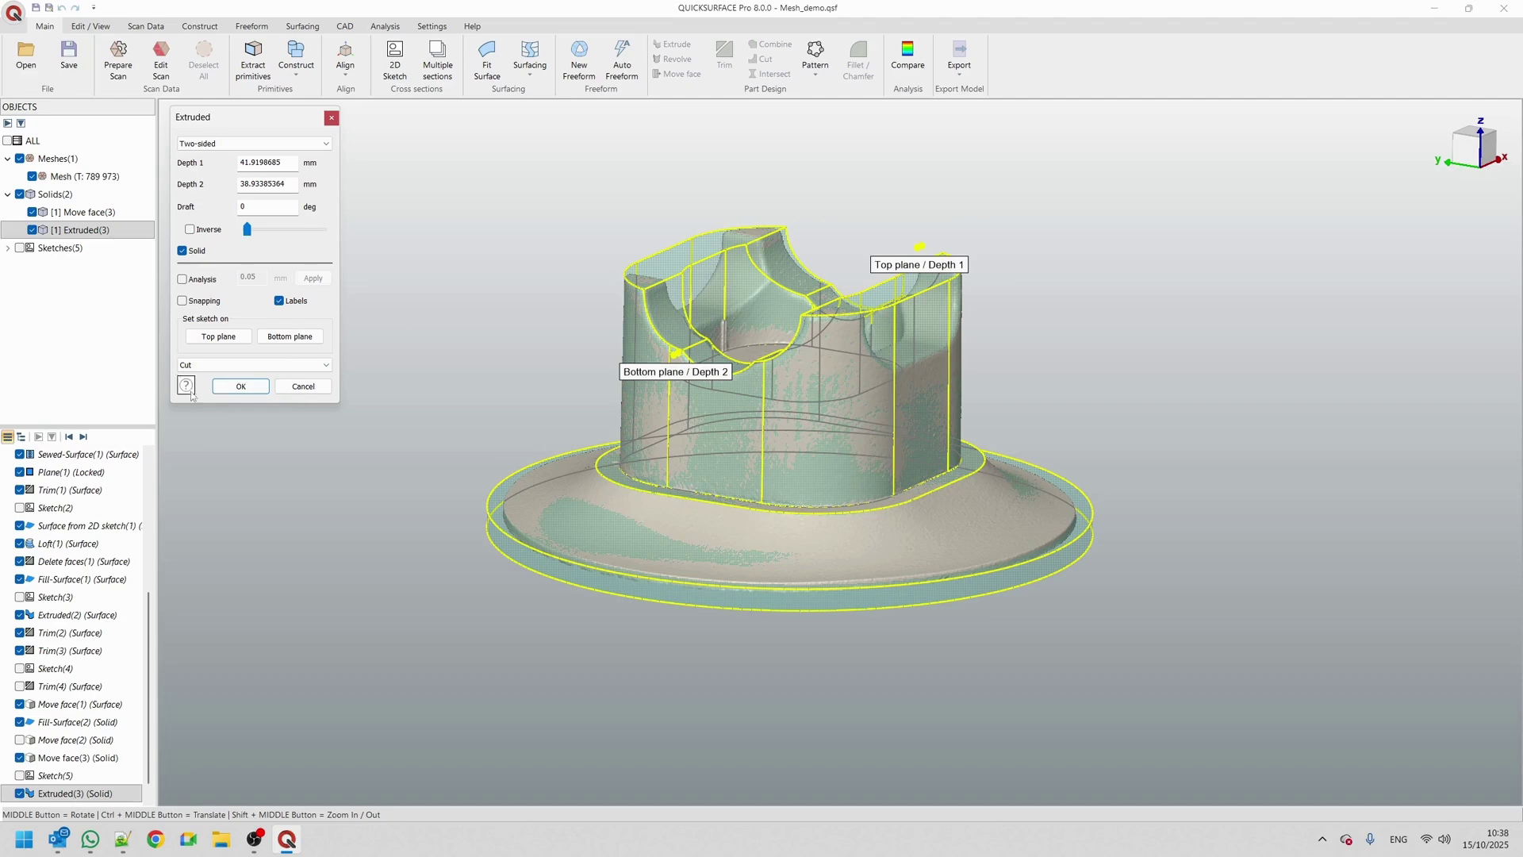
pyautogui.click(240, 386)
pyautogui.moveTo(635, 444)
pyautogui.mouseDown(button='middle')
pyautogui.moveTo(681, 540)
pyautogui.moveTo(642, 416)
pyautogui.mouseUp(button='middle')
# Start a circular fillet and select all three outer arc edges of the notch on the near wall
pyautogui.moveTo(737, 478); pyautogui.dragTo(690, 320, button='middle')
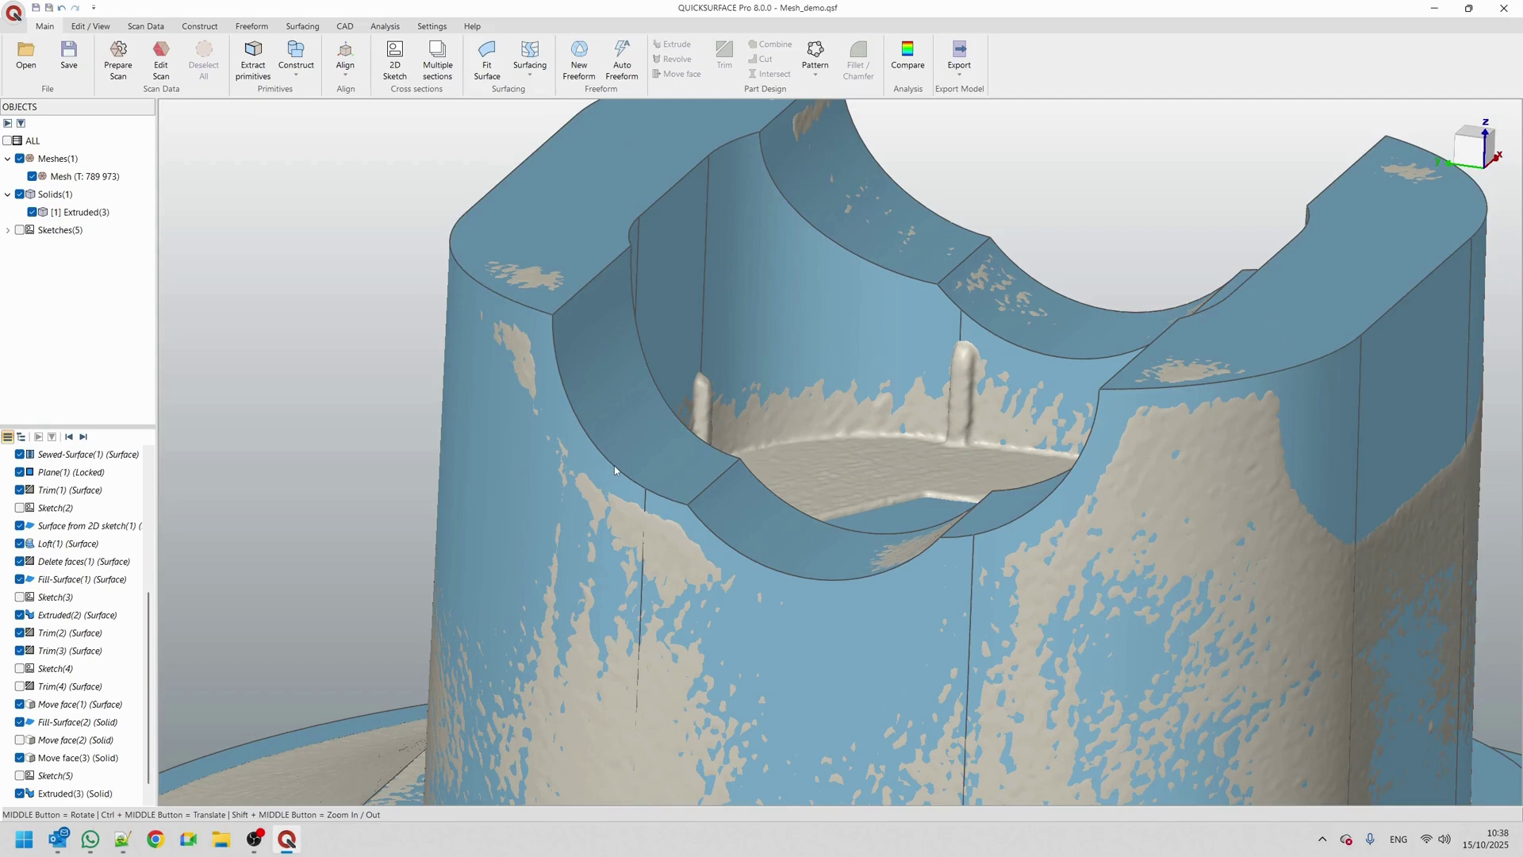
pyautogui.click(665, 478)
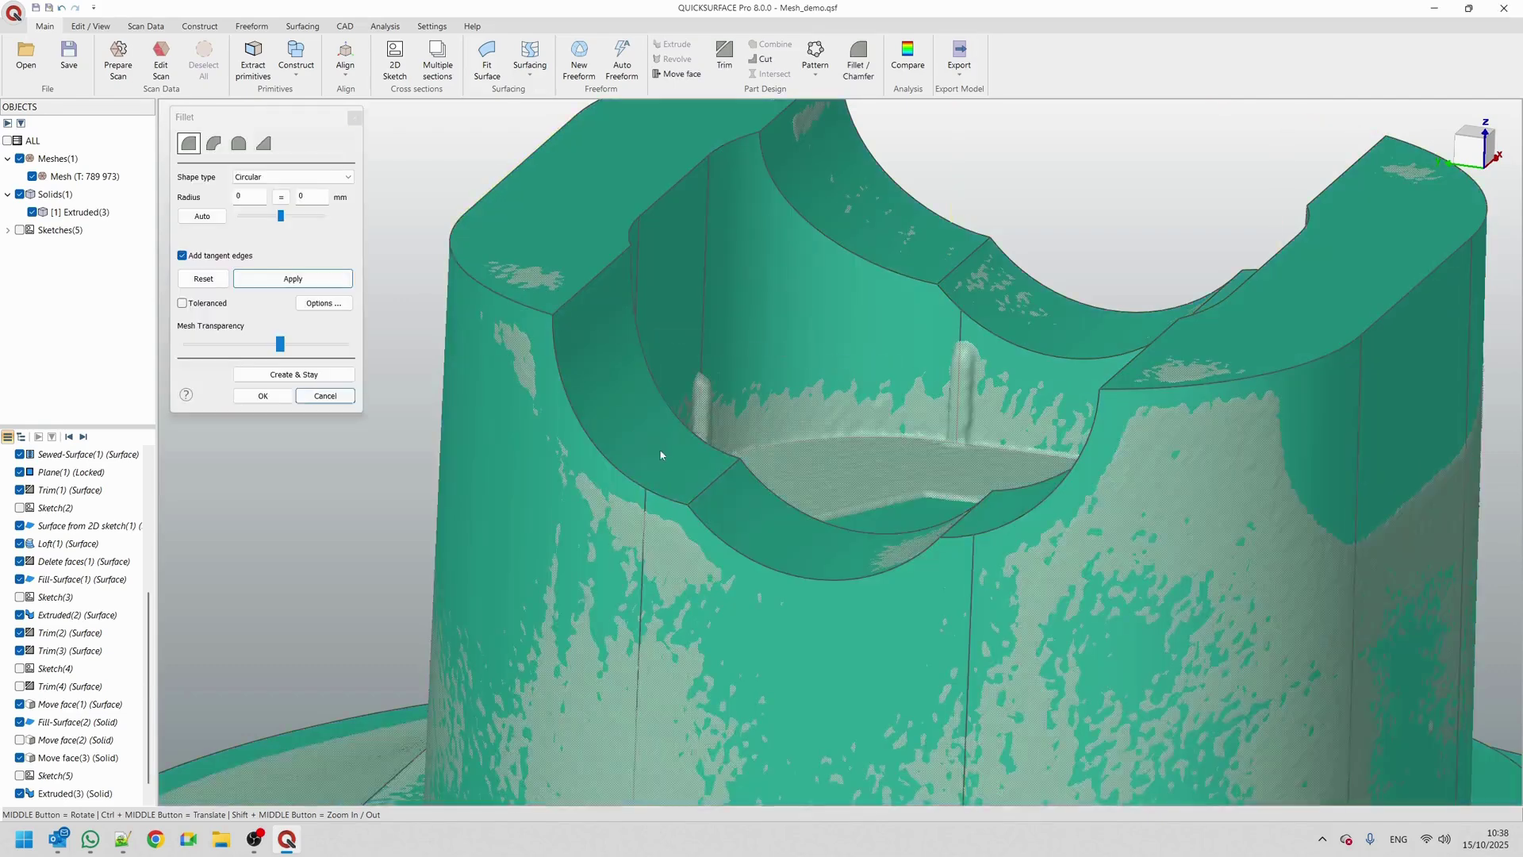
pyautogui.click(663, 498)
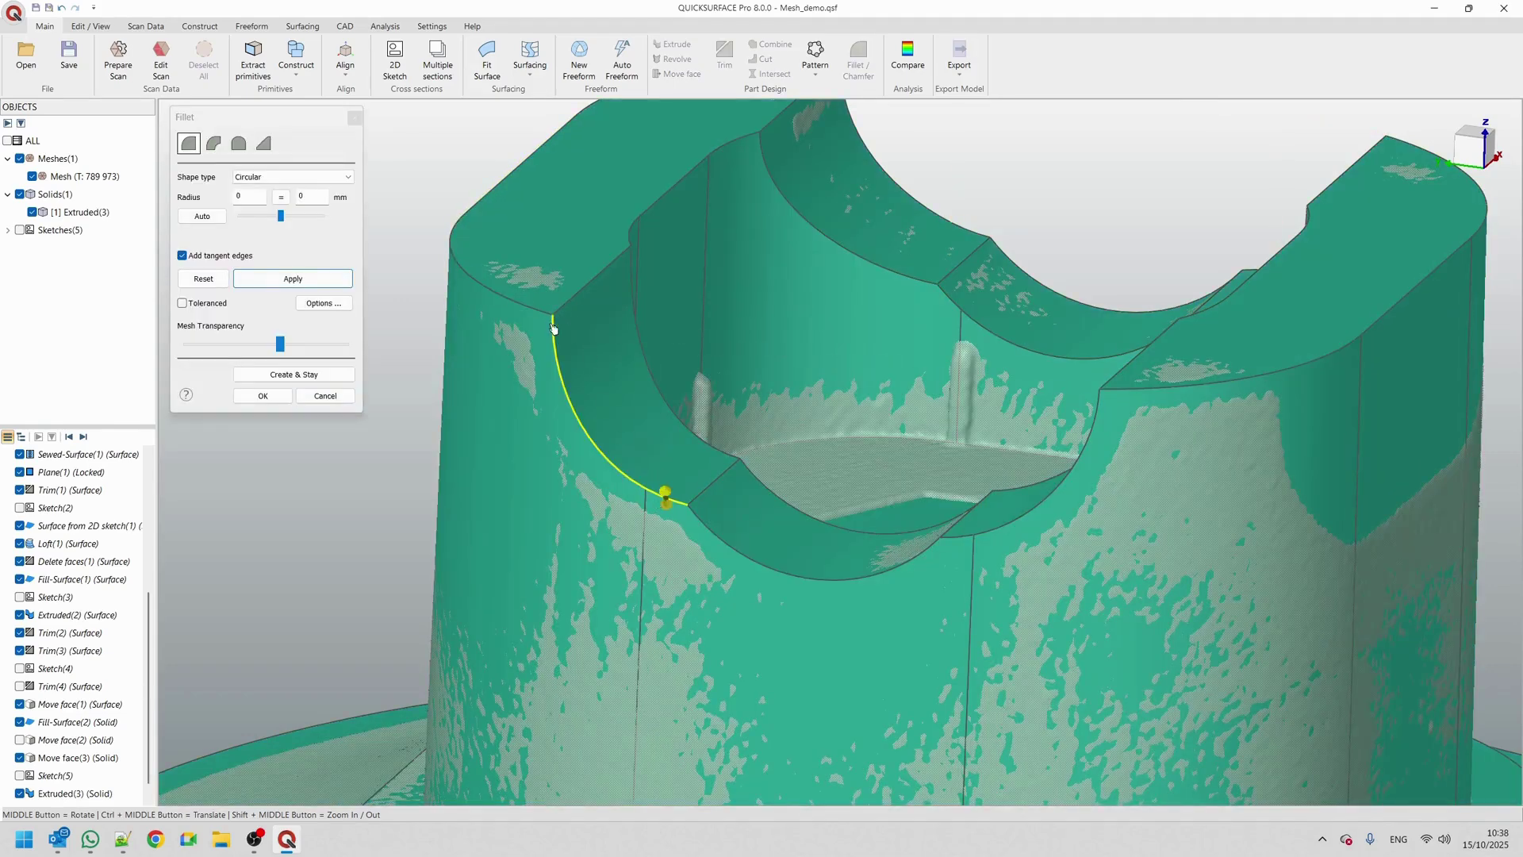
pyautogui.click(706, 532)
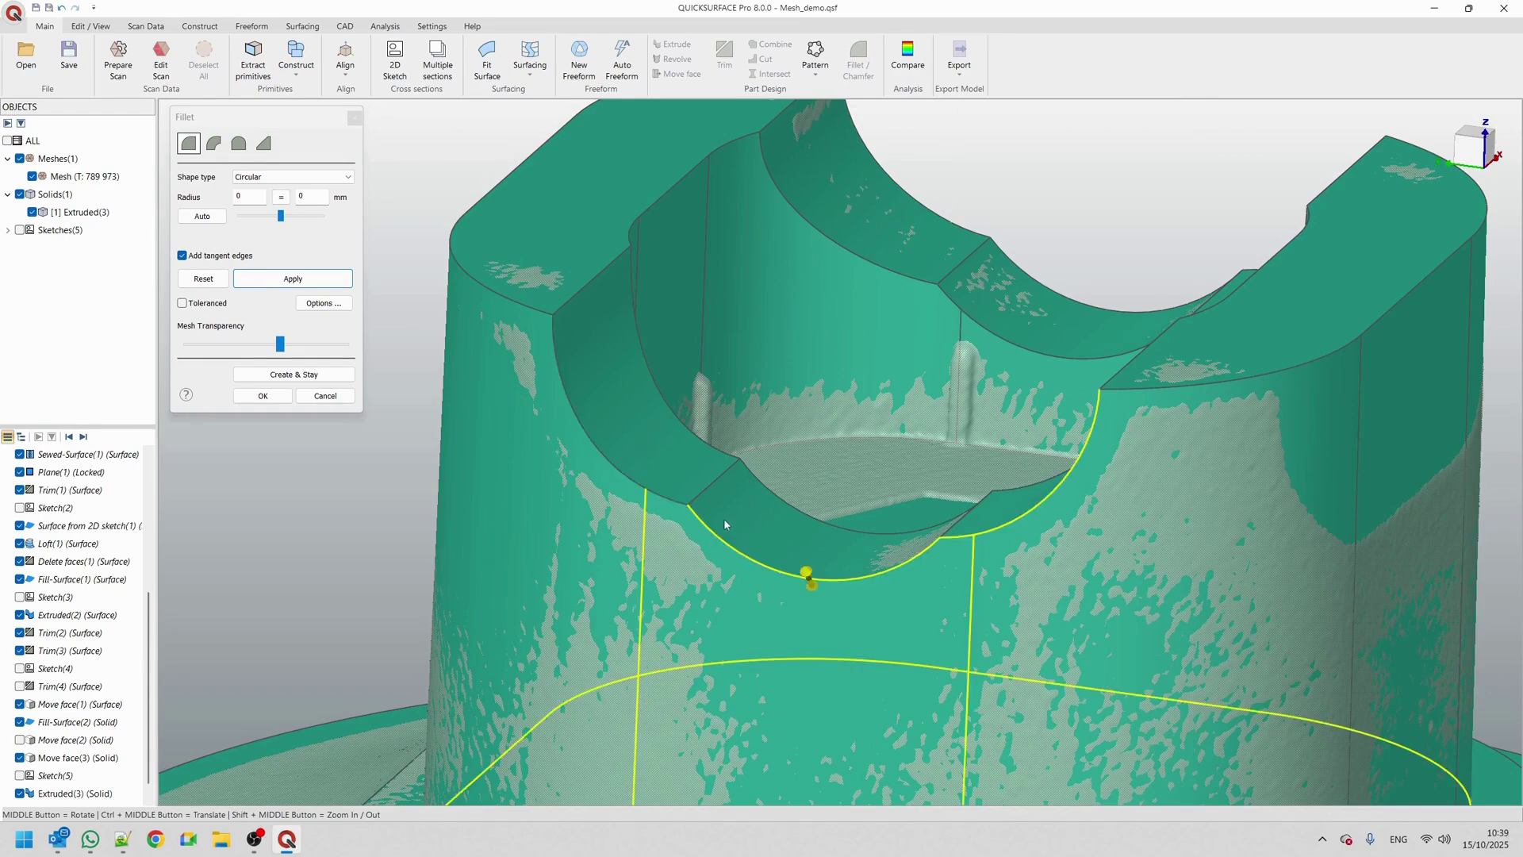
pyautogui.click(722, 507)
pyautogui.click(703, 509)
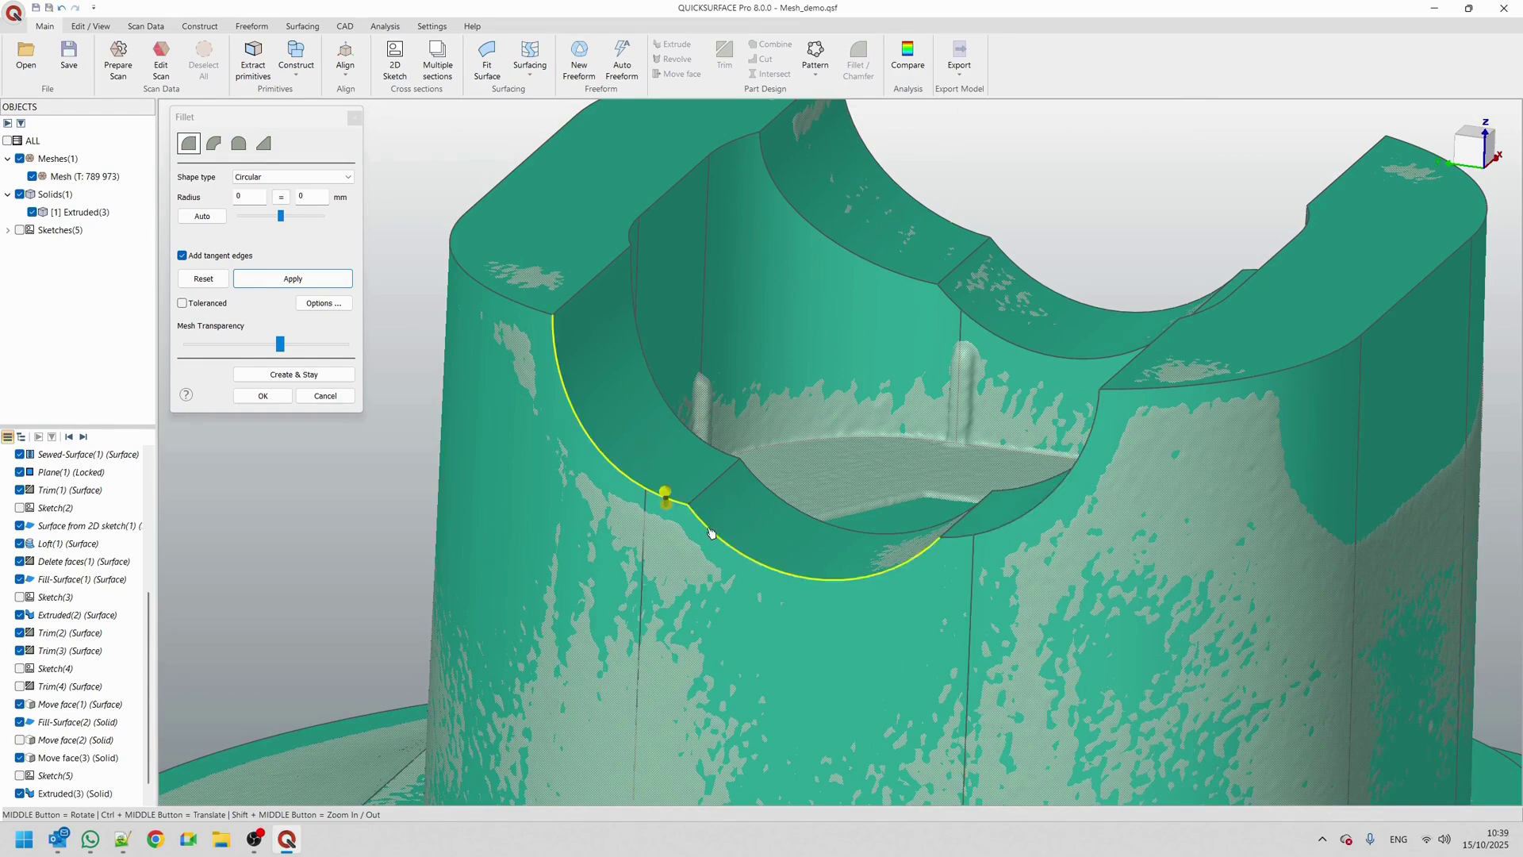
pyautogui.click(960, 544)
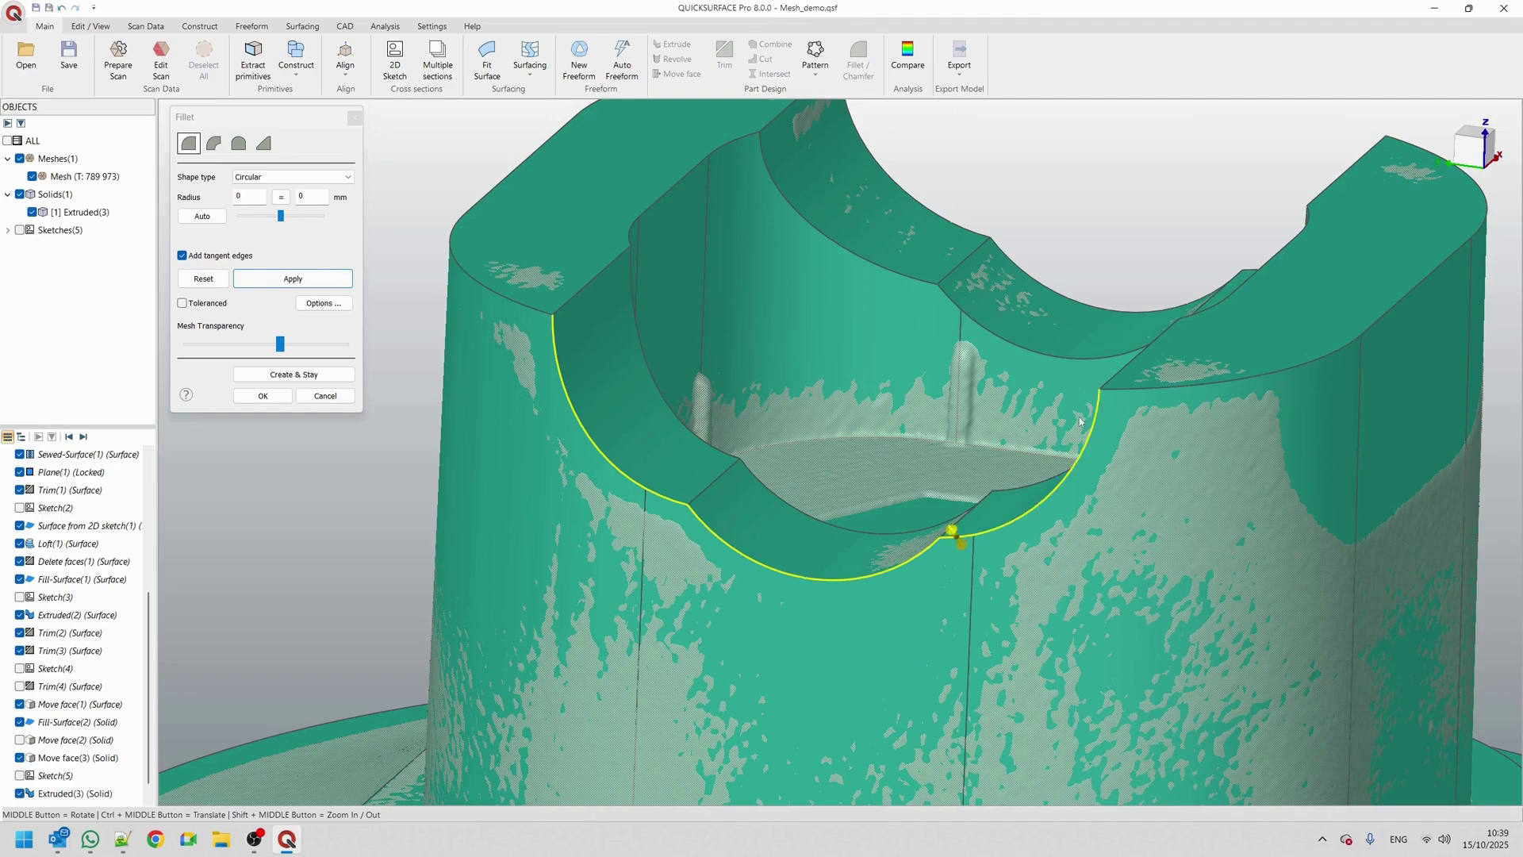
# Estimate the constant fillet radius from the mesh, adjust it to about 1.31 mm and compare the fillet with the scan
pyautogui.moveTo(806, 561); pyautogui.dragTo(632, 597, button='middle')
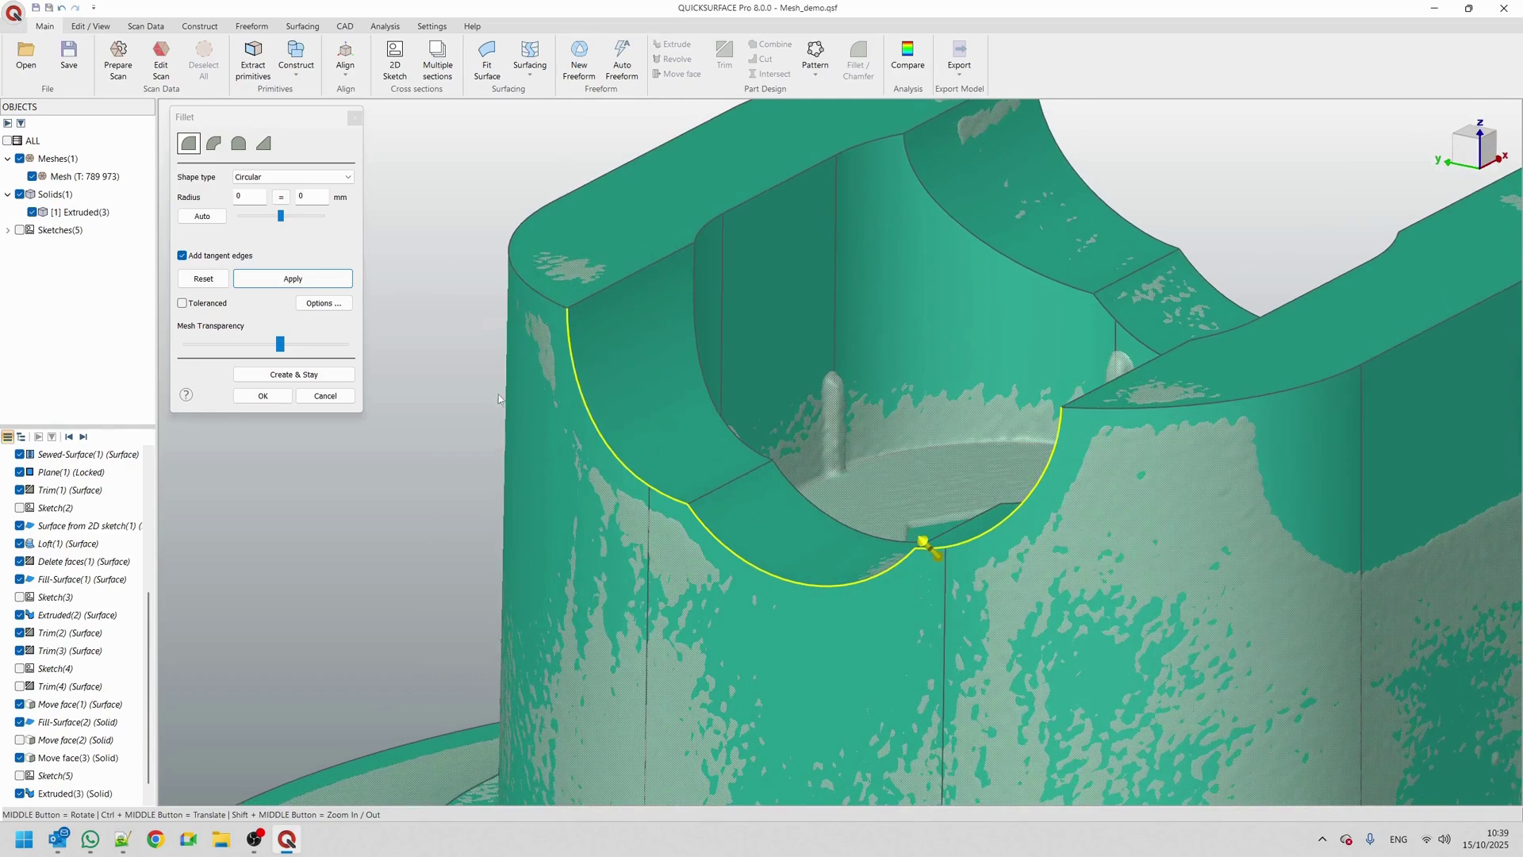
pyautogui.click(210, 218)
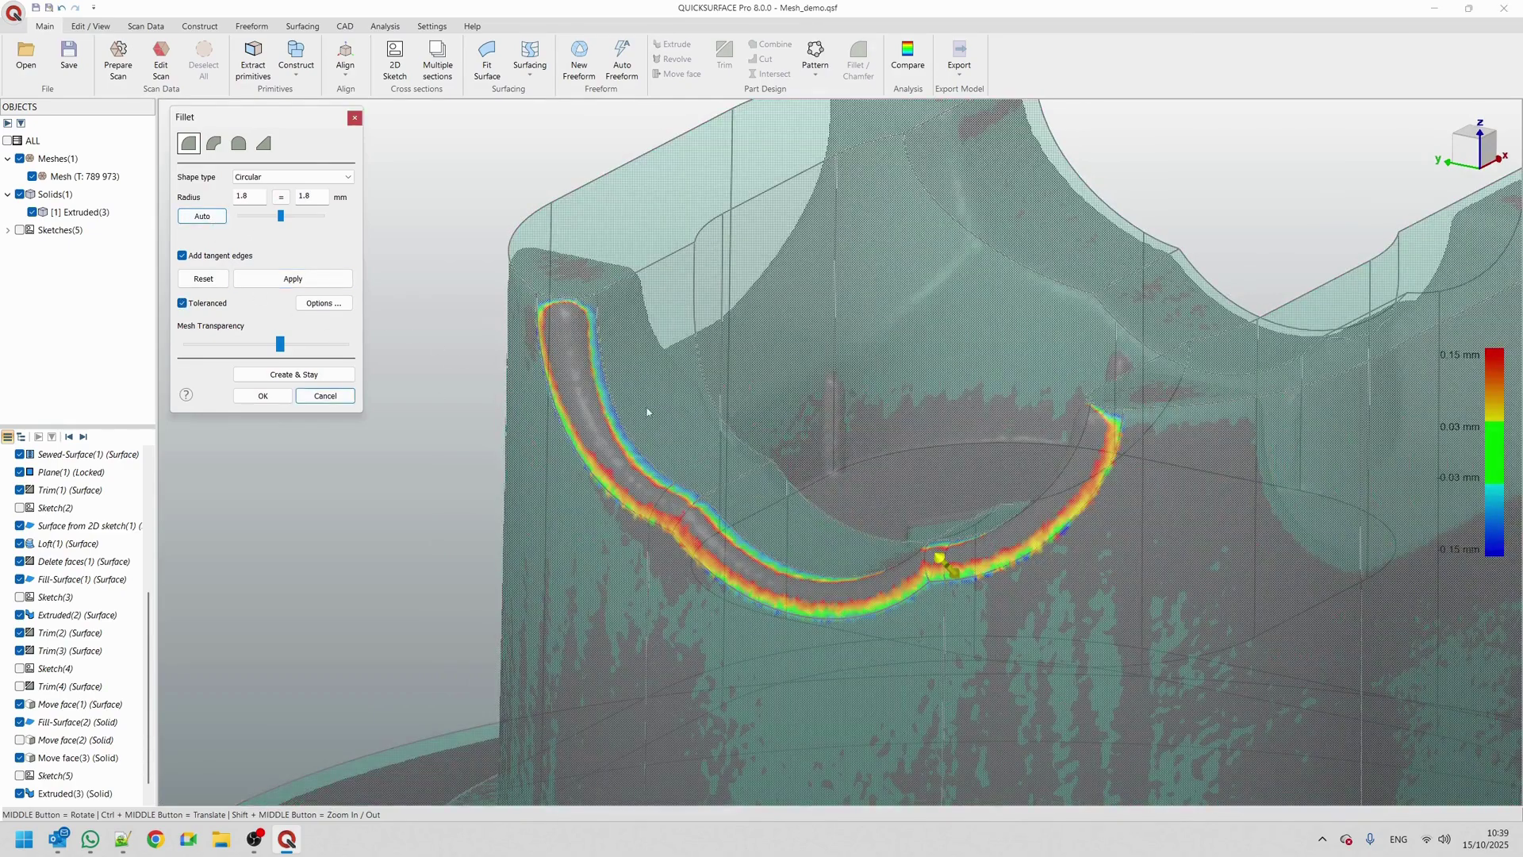
pyautogui.moveTo(733, 450); pyautogui.dragTo(776, 313, button='middle')
pyautogui.moveTo(943, 381); pyautogui.dragTo(937, 372)
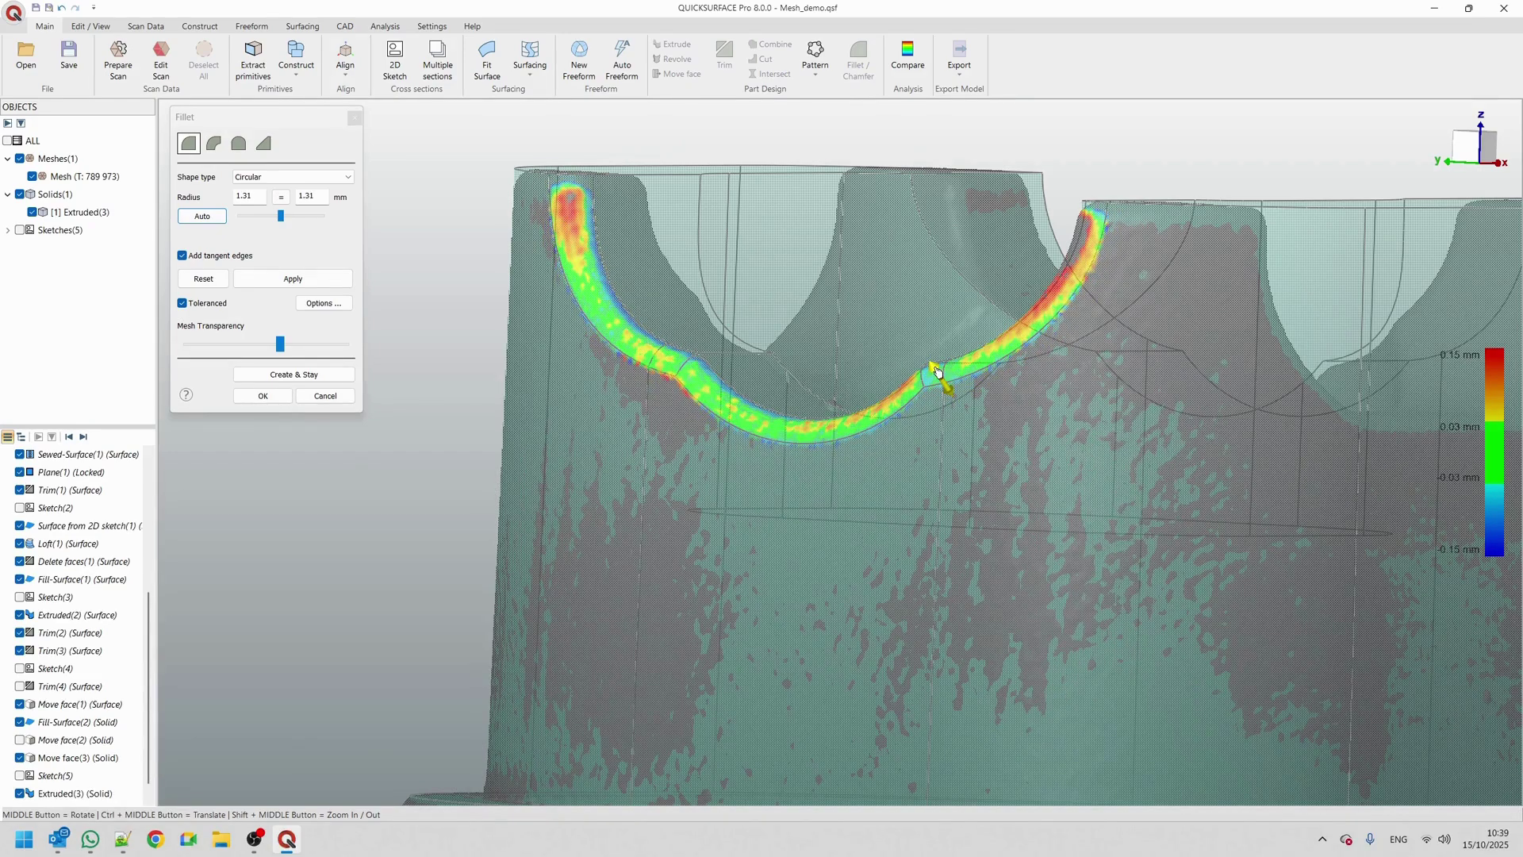
pyautogui.click(937, 372)
pyautogui.moveTo(620, 300)
pyautogui.mouseDown(button='middle')
pyautogui.moveTo(745, 397)
pyautogui.moveTo(746, 432)
pyautogui.mouseUp(button='middle')
pyautogui.click(183, 303)
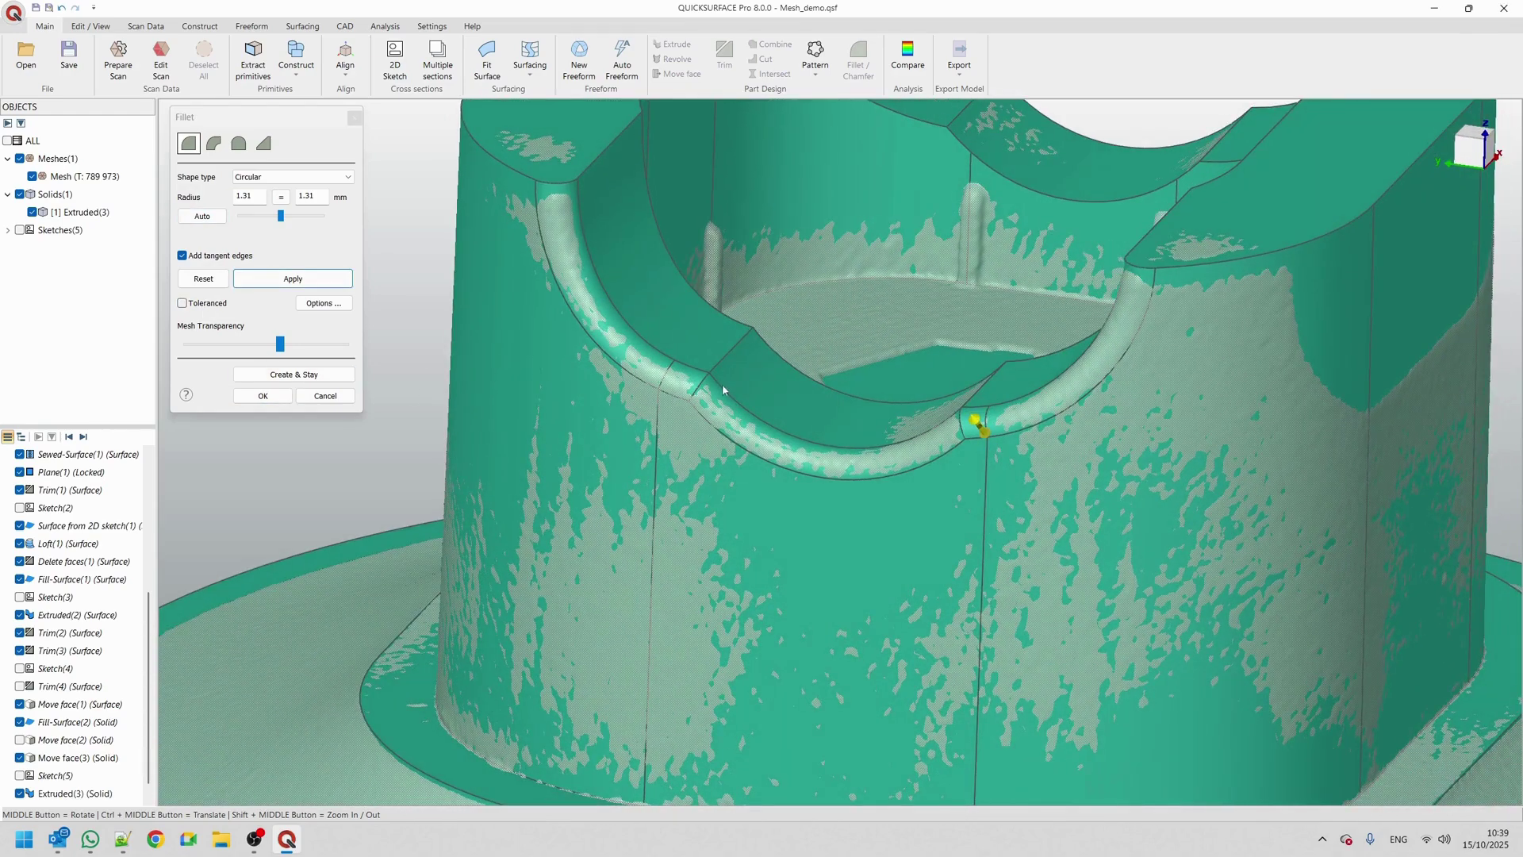
pyautogui.scroll(-3, 677, 392)
pyautogui.scroll(3, 804, 346)
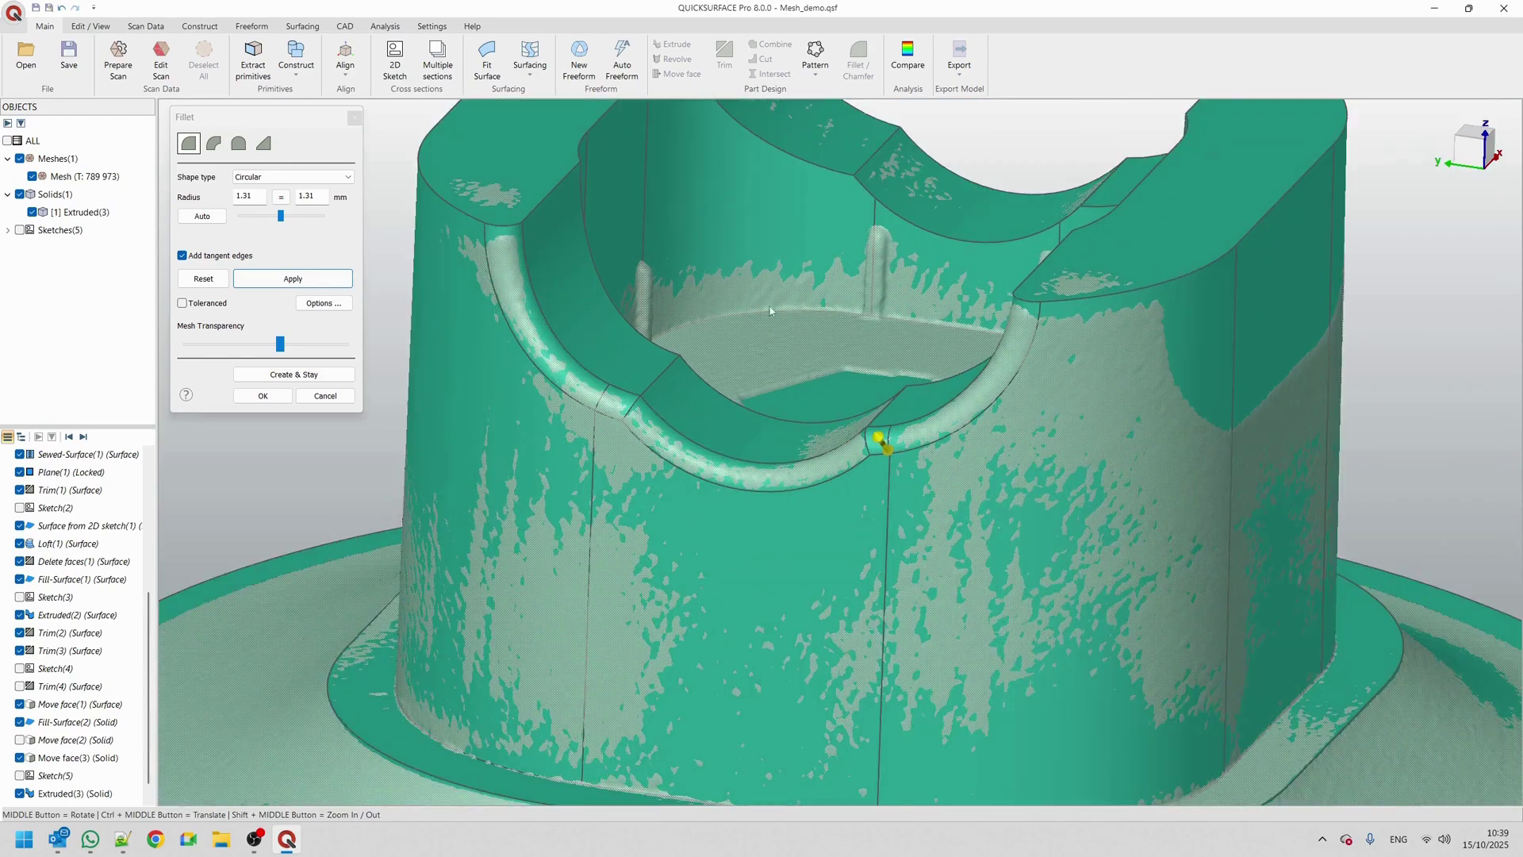
# Switch to a variable-radius fillet with tolerance analysis and set its end radii to about 1.23 mm and 1.8 mm
pyautogui.click(214, 143)
pyautogui.moveTo(771, 346)
pyautogui.mouseDown(button='middle')
pyautogui.moveTo(785, 326)
pyautogui.moveTo(781, 341)
pyautogui.mouseUp(button='middle')
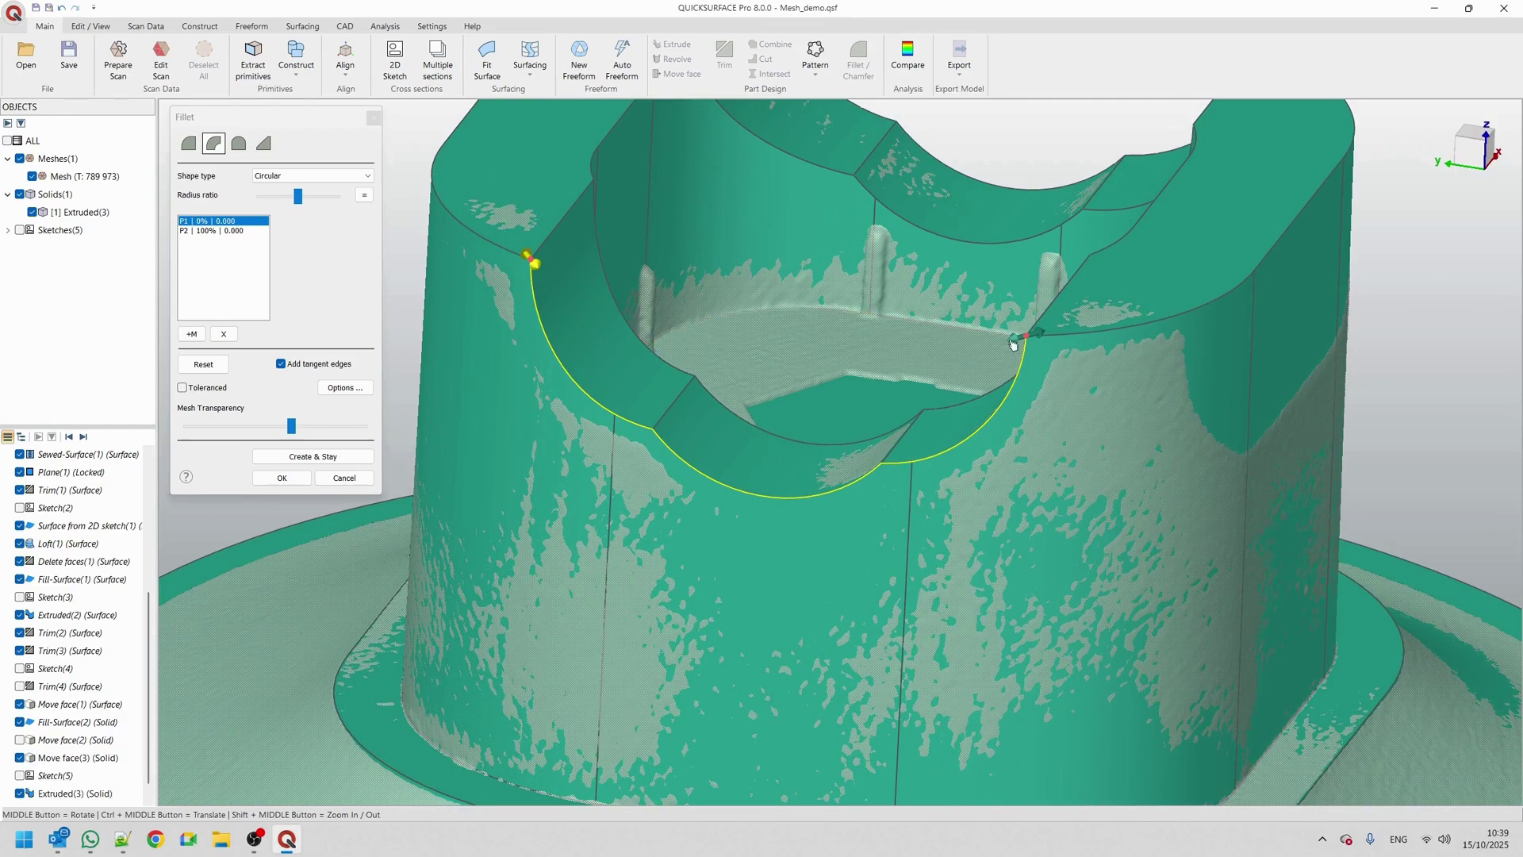
pyautogui.moveTo(1016, 343); pyautogui.dragTo(1048, 337)
pyautogui.doubleClick(1048, 337)
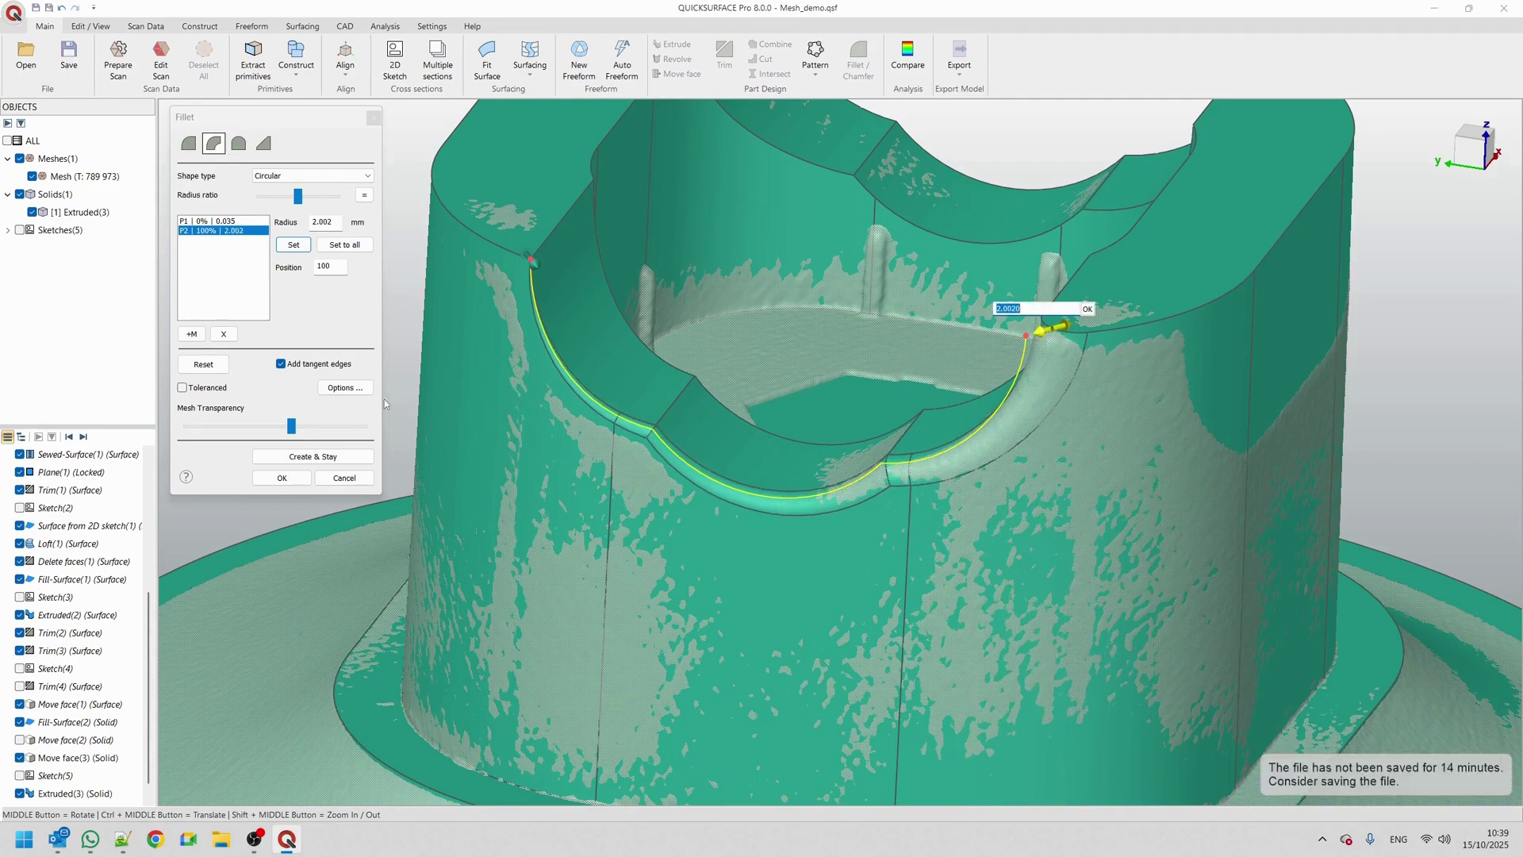
pyautogui.click(208, 388)
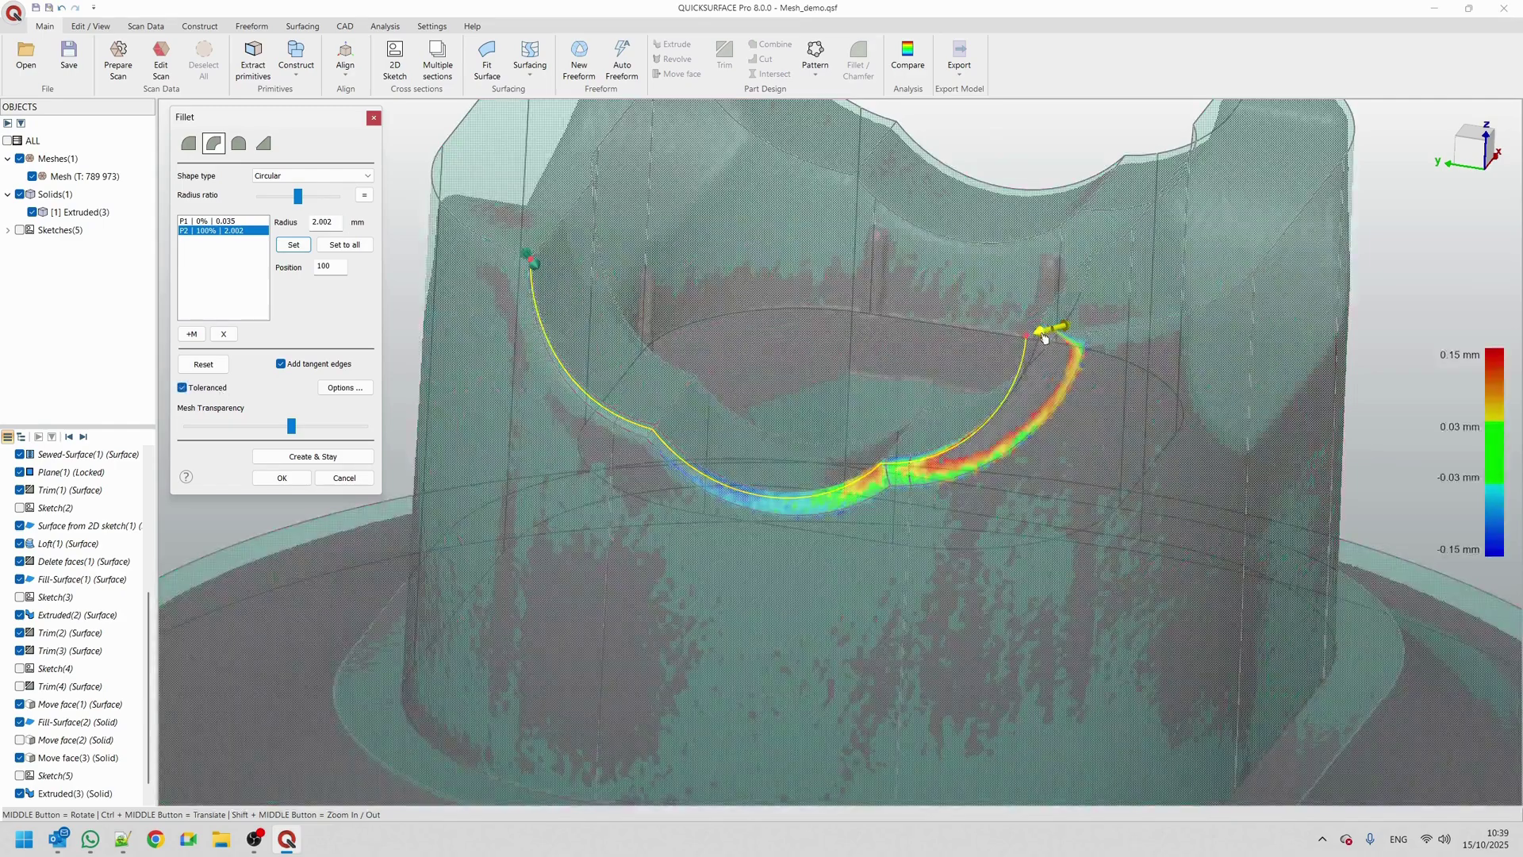
pyautogui.moveTo(1041, 340); pyautogui.dragTo(1041, 340)
pyautogui.doubleClick(1041, 341)
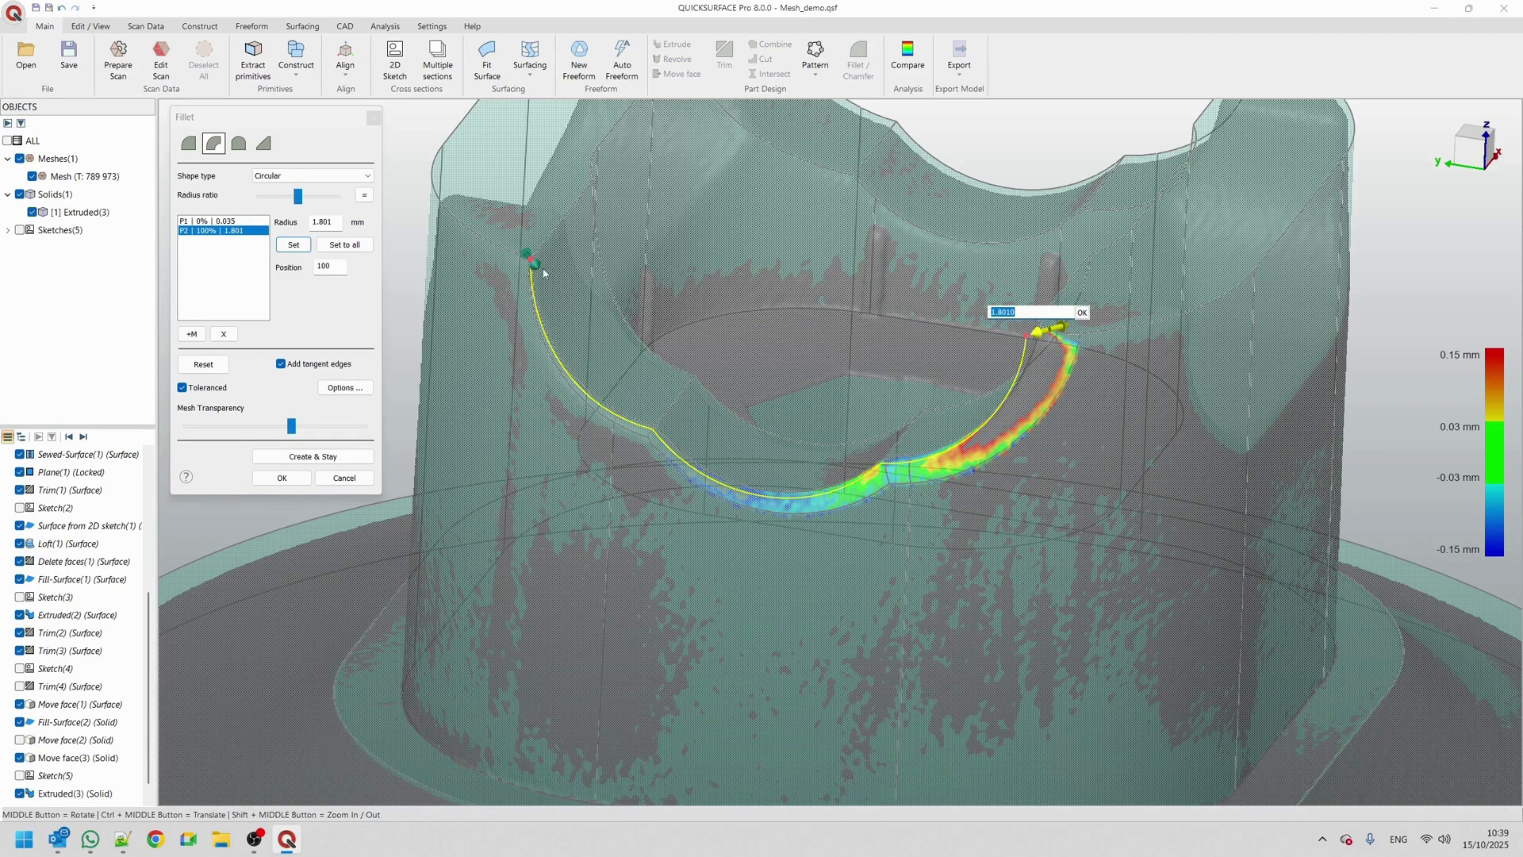
pyautogui.moveTo(540, 271); pyautogui.dragTo(527, 253)
# Try the Curvature continuous shape and a different radius ratio on the fillet, returning to Circular with an equal ratio
pyautogui.click(311, 175)
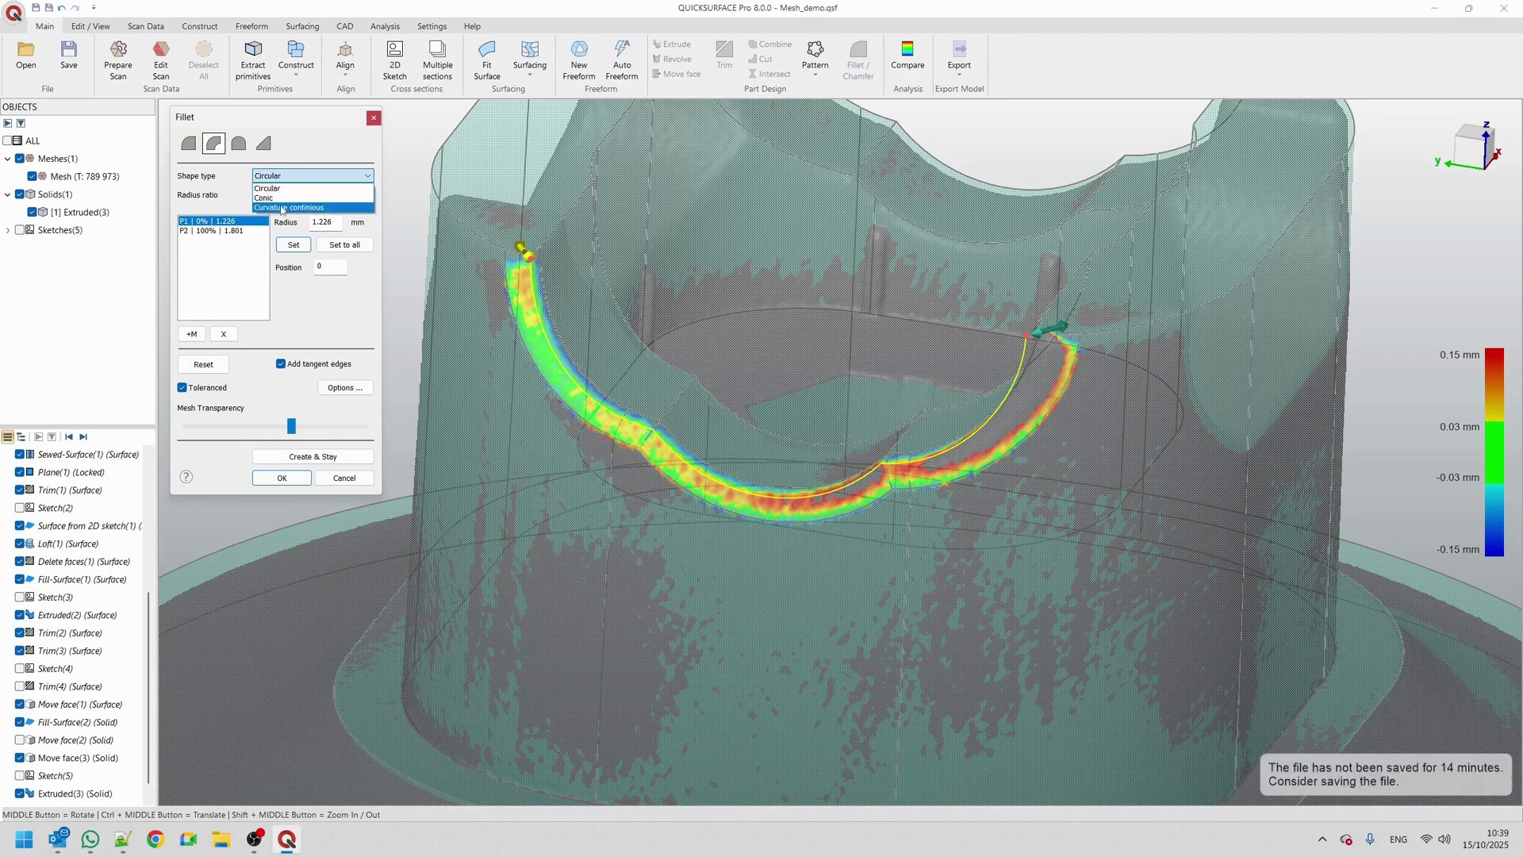
pyautogui.click(282, 209)
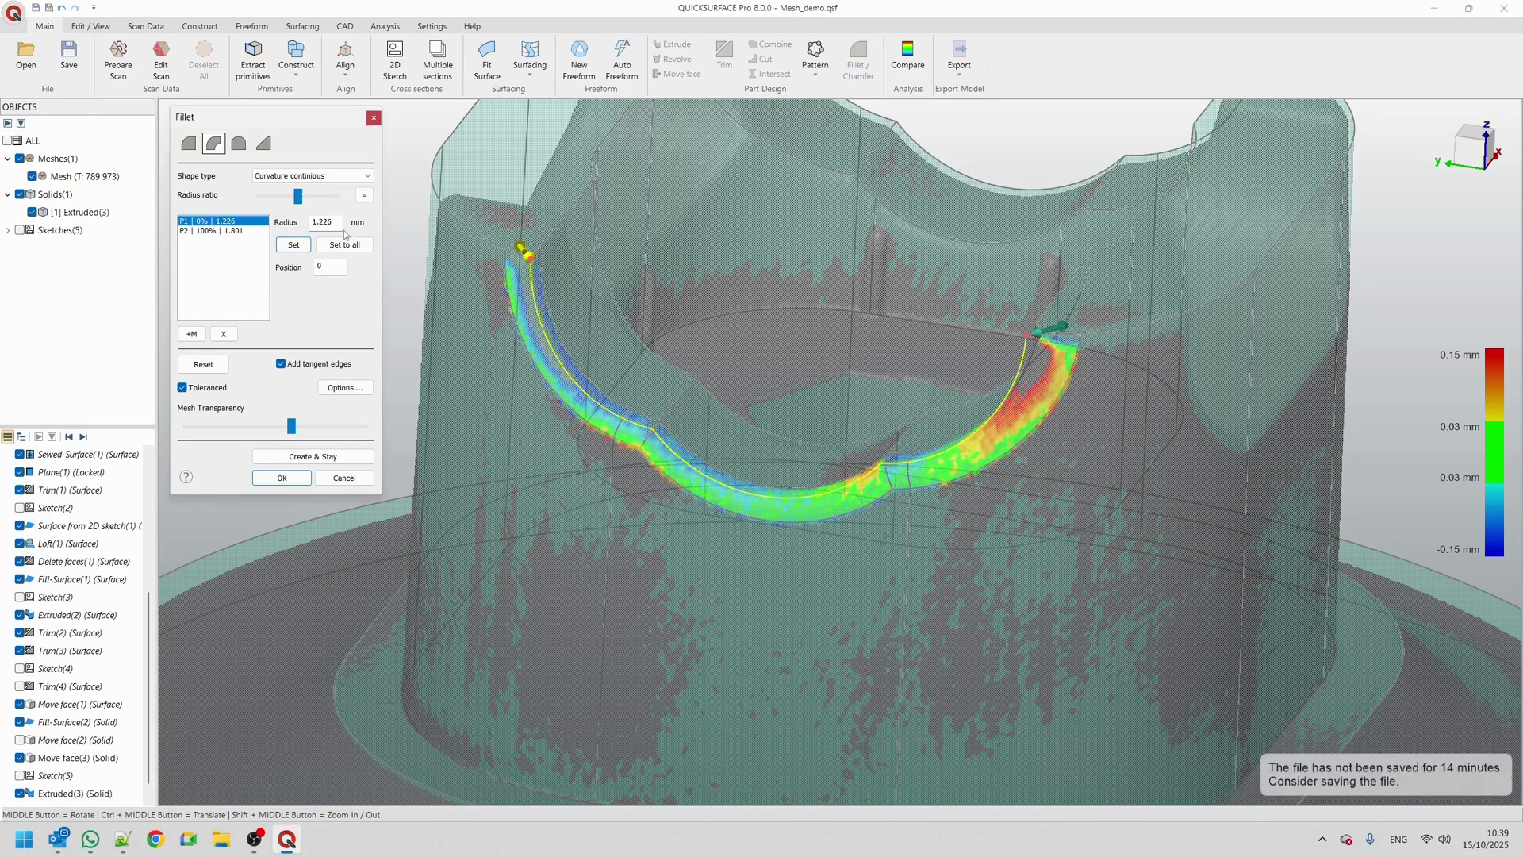
pyautogui.click(302, 178)
pyautogui.click(292, 189)
pyautogui.moveTo(641, 399); pyautogui.dragTo(616, 173, button='middle')
pyautogui.scroll(3, 545, 301)
pyautogui.moveTo(298, 198); pyautogui.dragTo(296, 199)
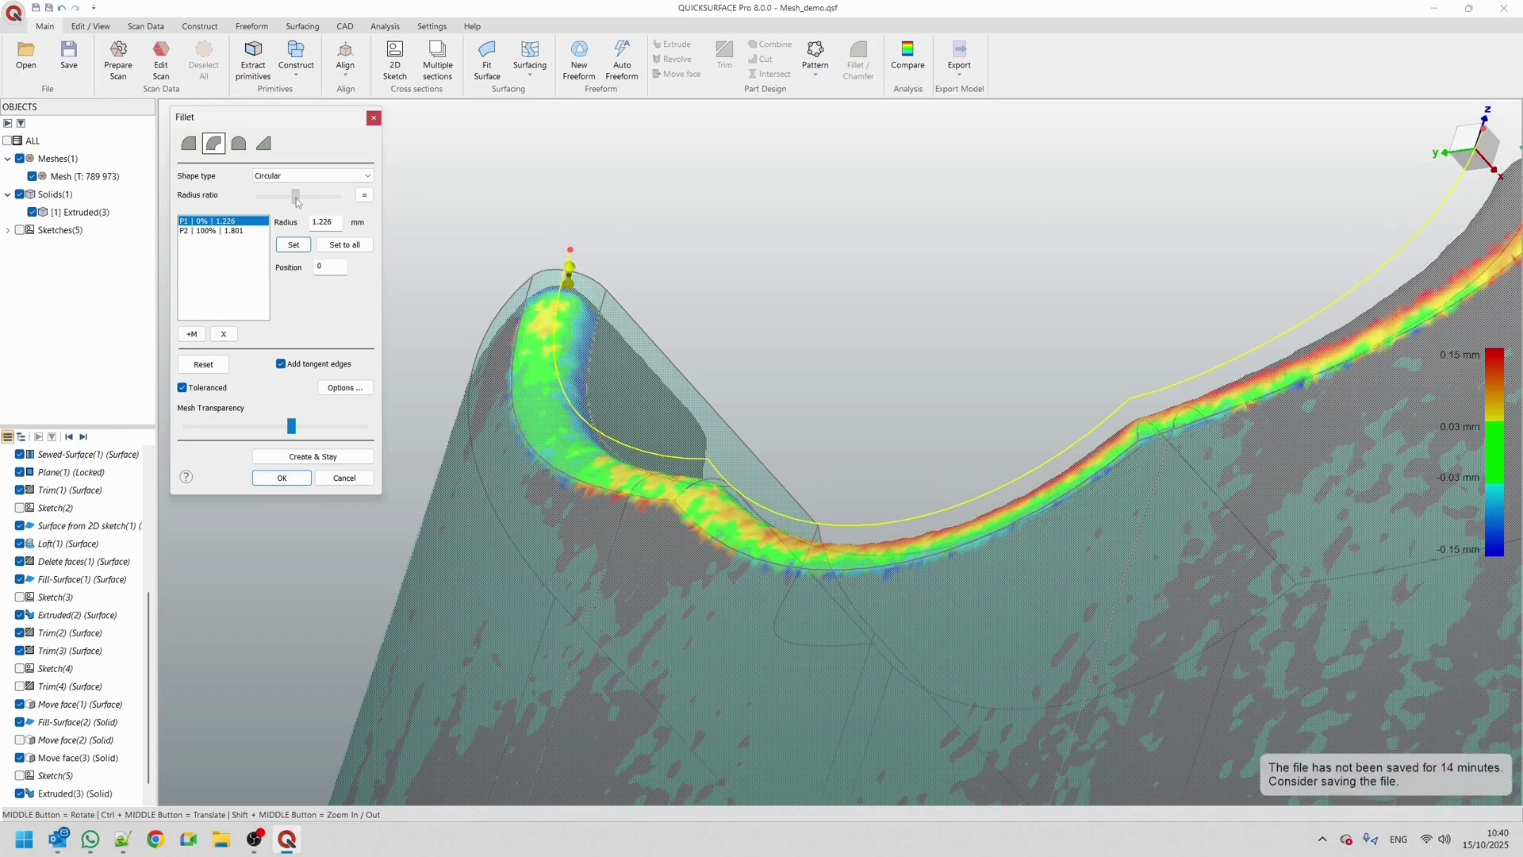
pyautogui.click(364, 196)
# Turn off Toleranced and add an intermediate fillet point at about 76% of the notch edge with a radius of about 2.8 mm
pyautogui.moveTo(487, 298); pyautogui.dragTo(457, 243, button='middle')
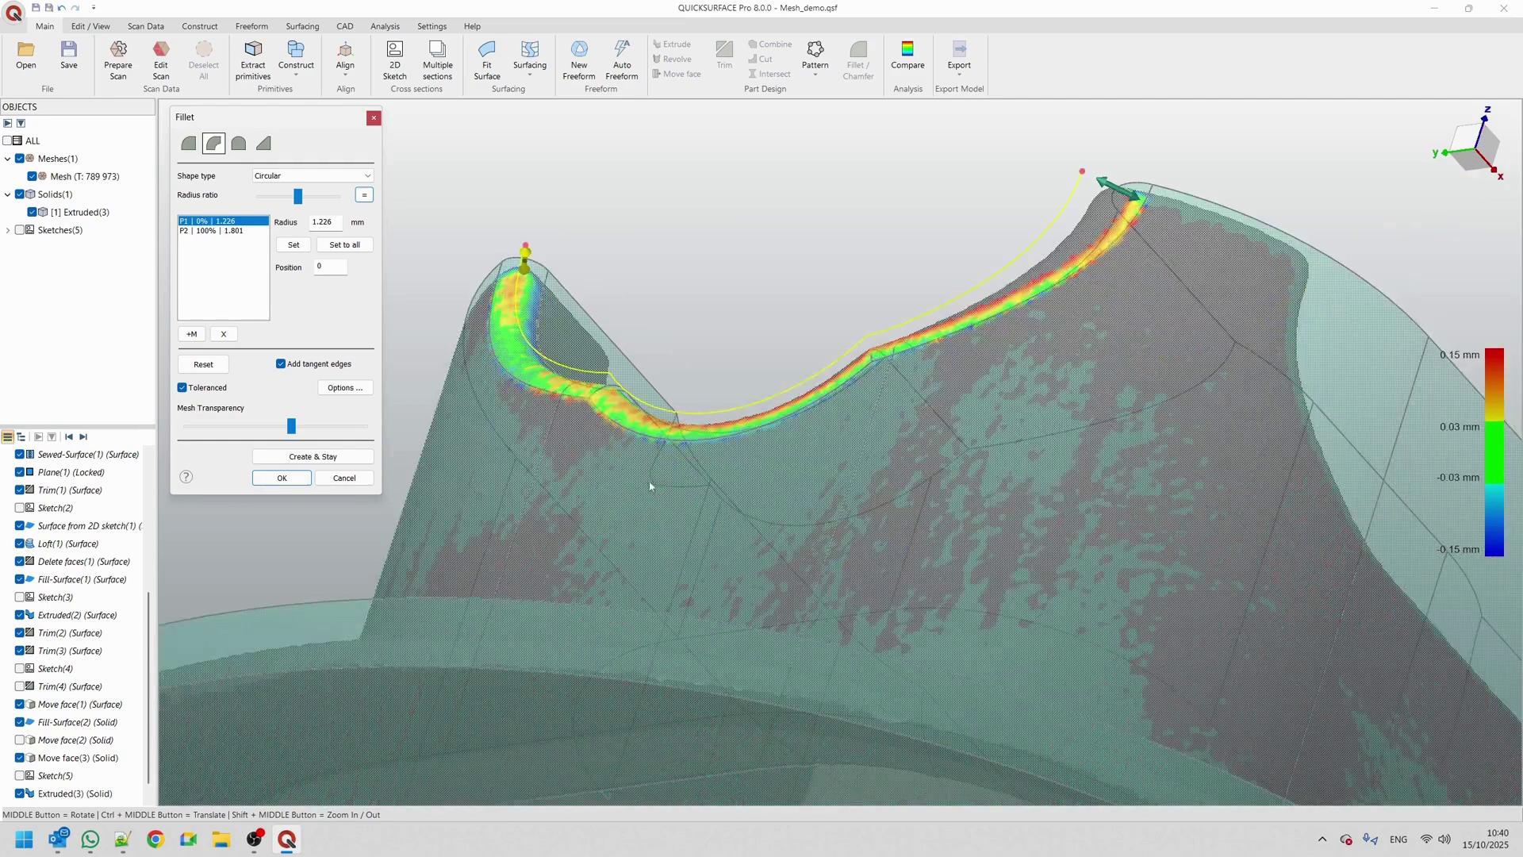
pyautogui.moveTo(638, 510); pyautogui.dragTo(555, 412, button='middle')
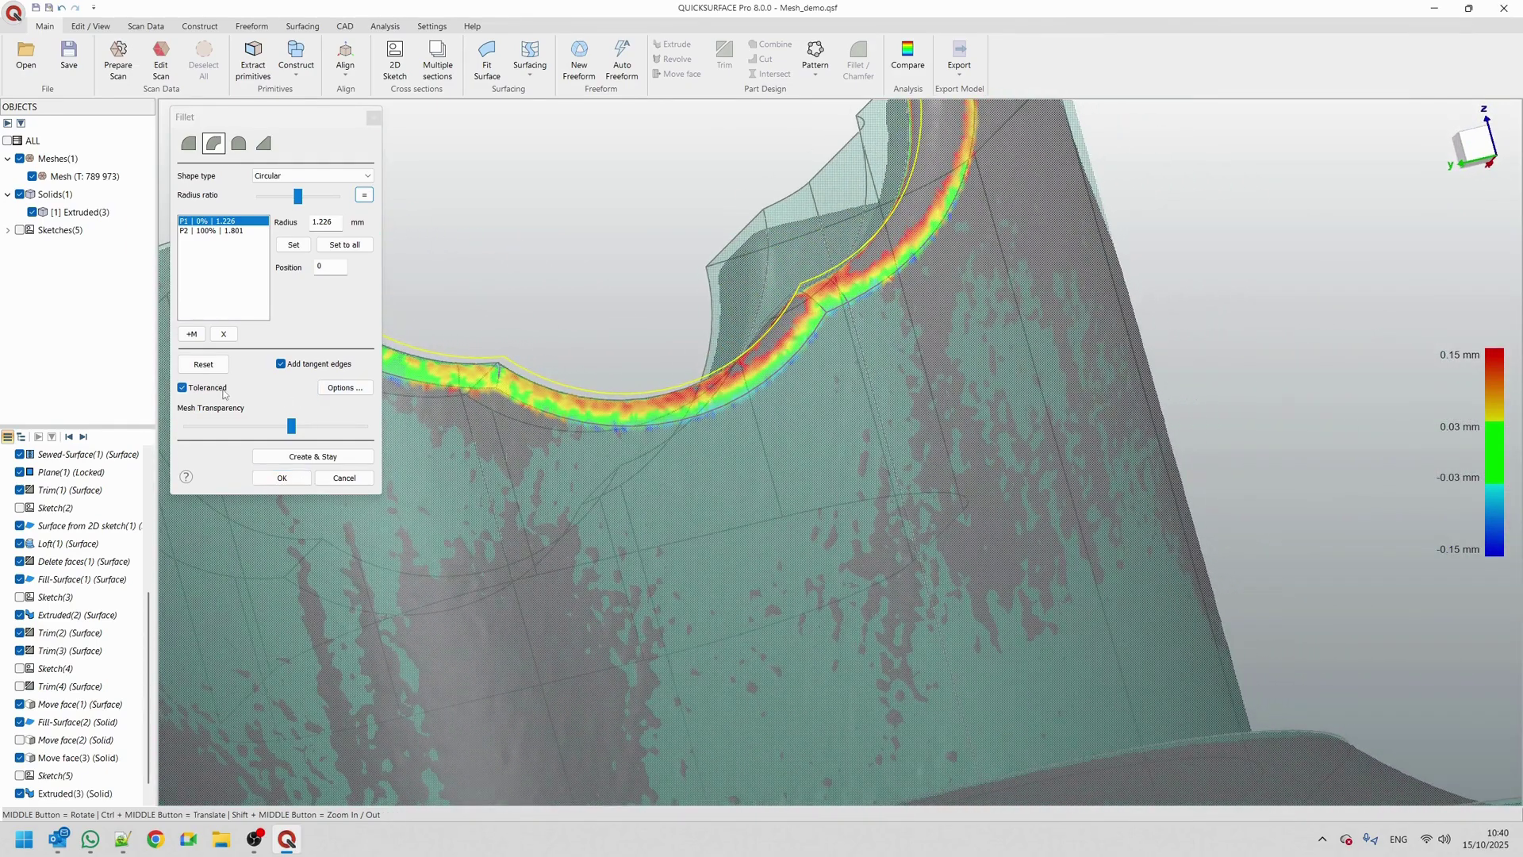
pyautogui.click(183, 387)
pyautogui.scroll(-5, 504, 386)
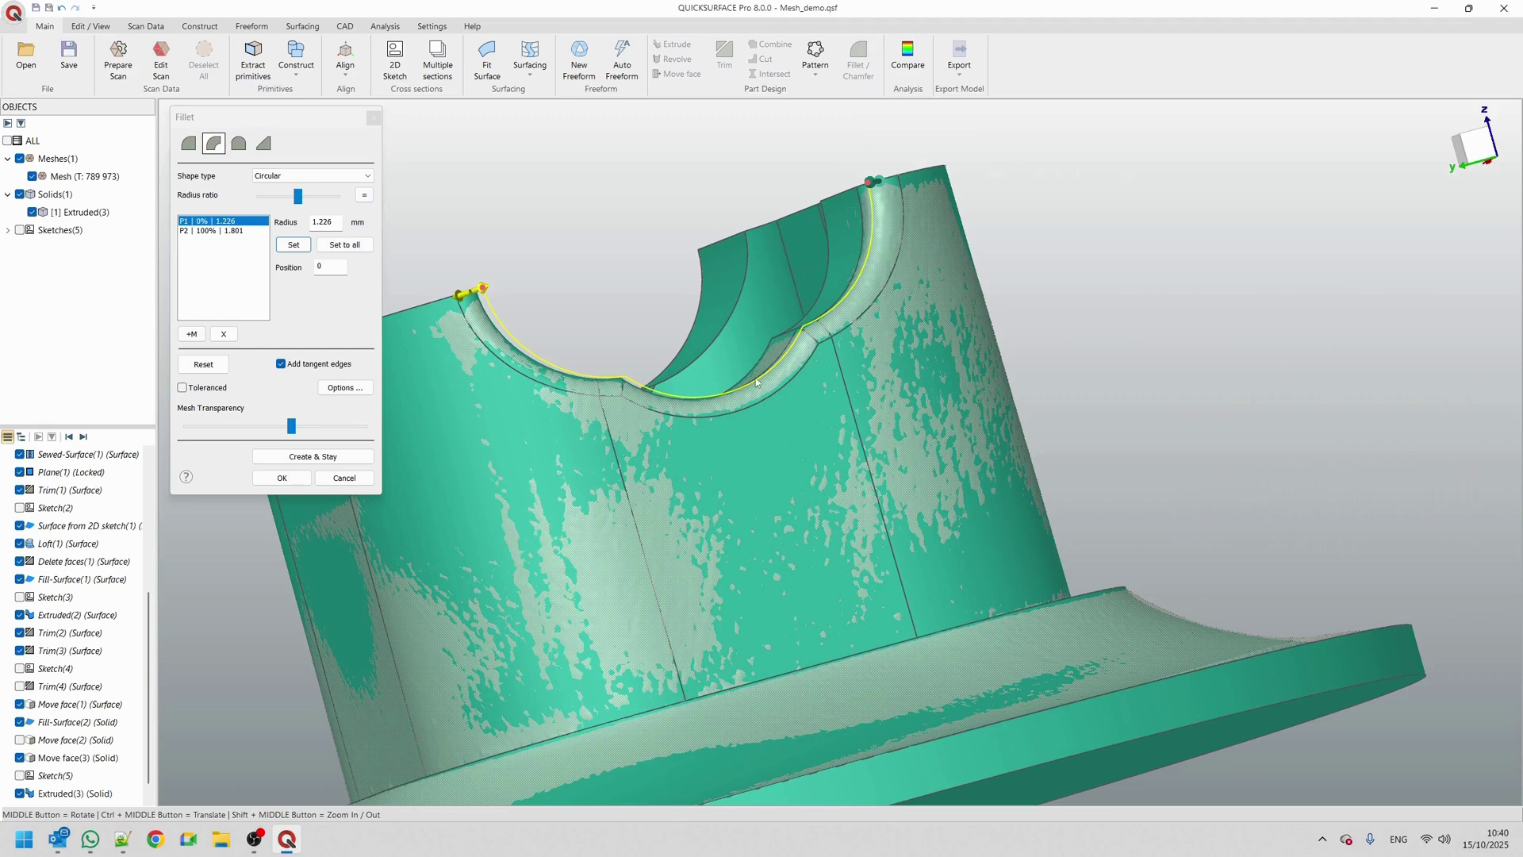
pyautogui.click(753, 383)
pyautogui.moveTo(758, 419); pyautogui.dragTo(756, 399, button='middle')
pyautogui.moveTo(755, 396)
pyautogui.mouseDown()
pyautogui.moveTo(758, 436)
pyautogui.moveTo(751, 406)
pyautogui.mouseUp()
pyautogui.doubleClick(751, 406)
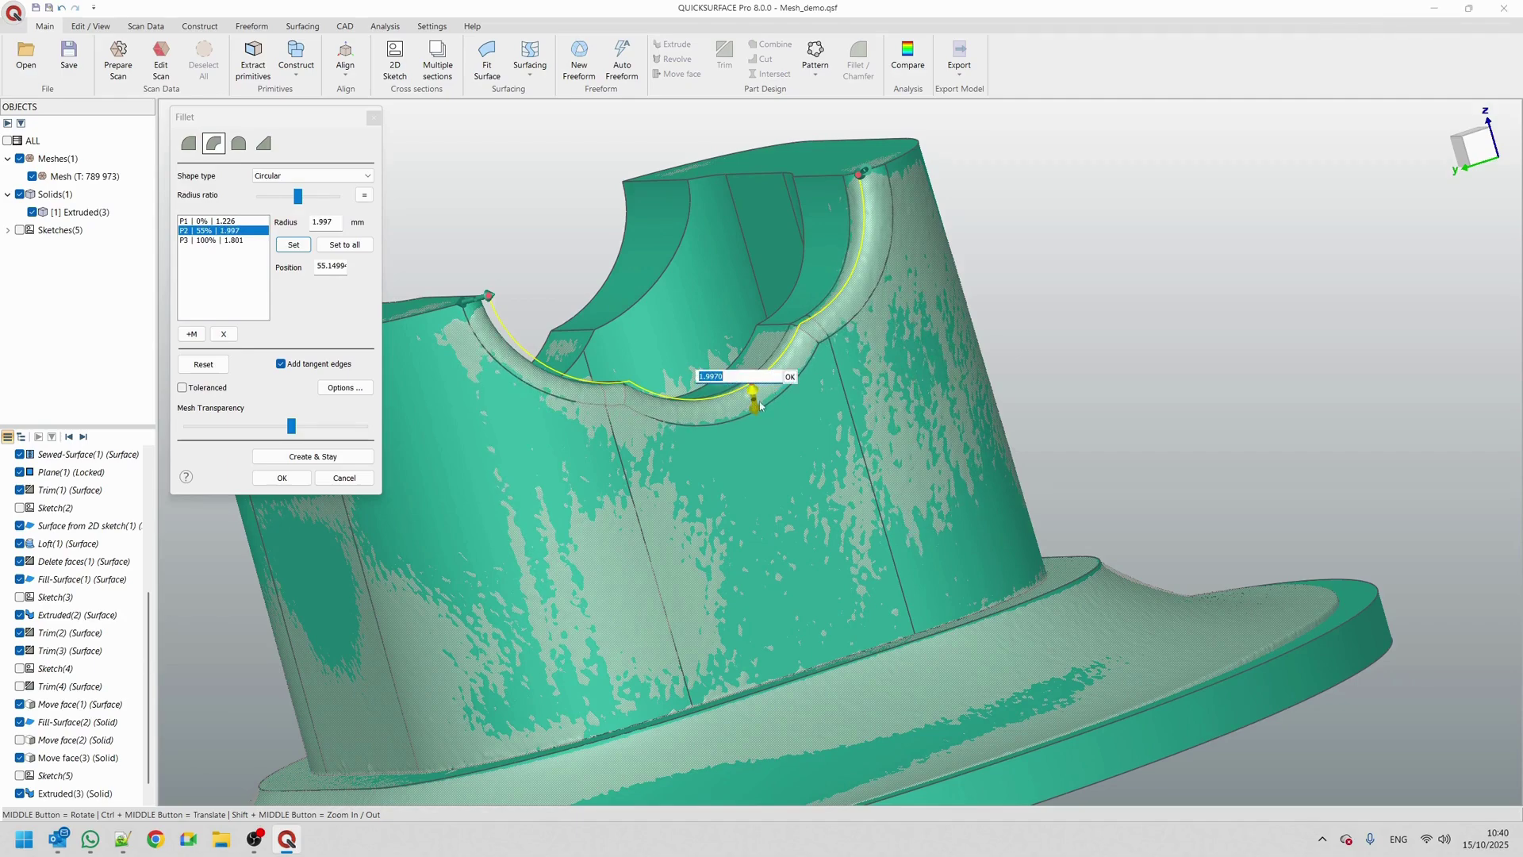
pyautogui.scroll(3, 760, 406)
pyautogui.moveTo(749, 361); pyautogui.dragTo(948, 190)
pyautogui.moveTo(948, 194); pyautogui.dragTo(842, 156, button='middle')
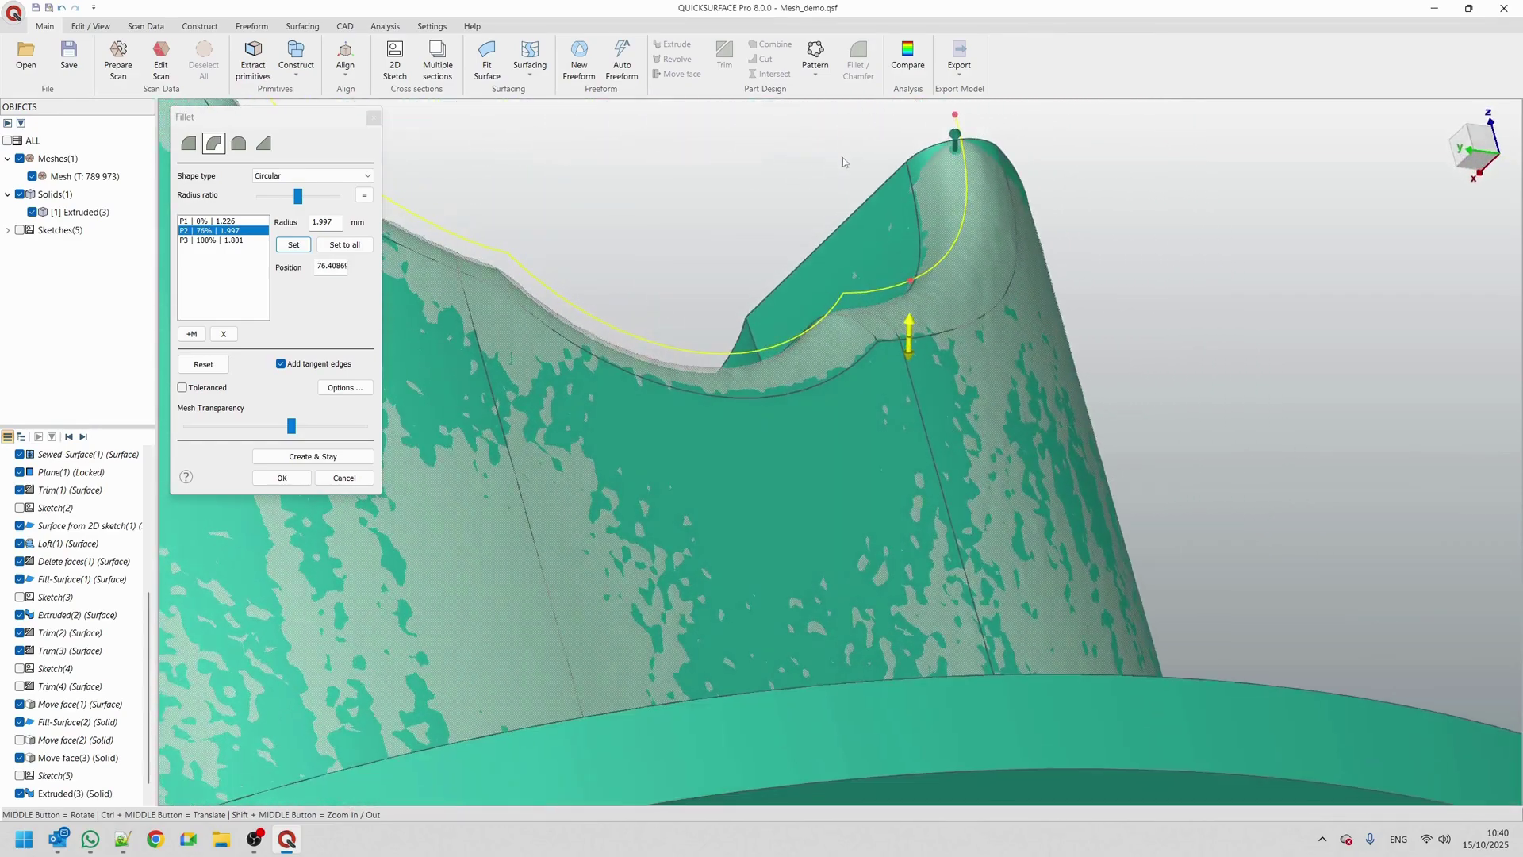
pyautogui.moveTo(911, 325); pyautogui.dragTo(726, 421)
pyautogui.moveTo(726, 421); pyautogui.dragTo(792, 453, button='middle')
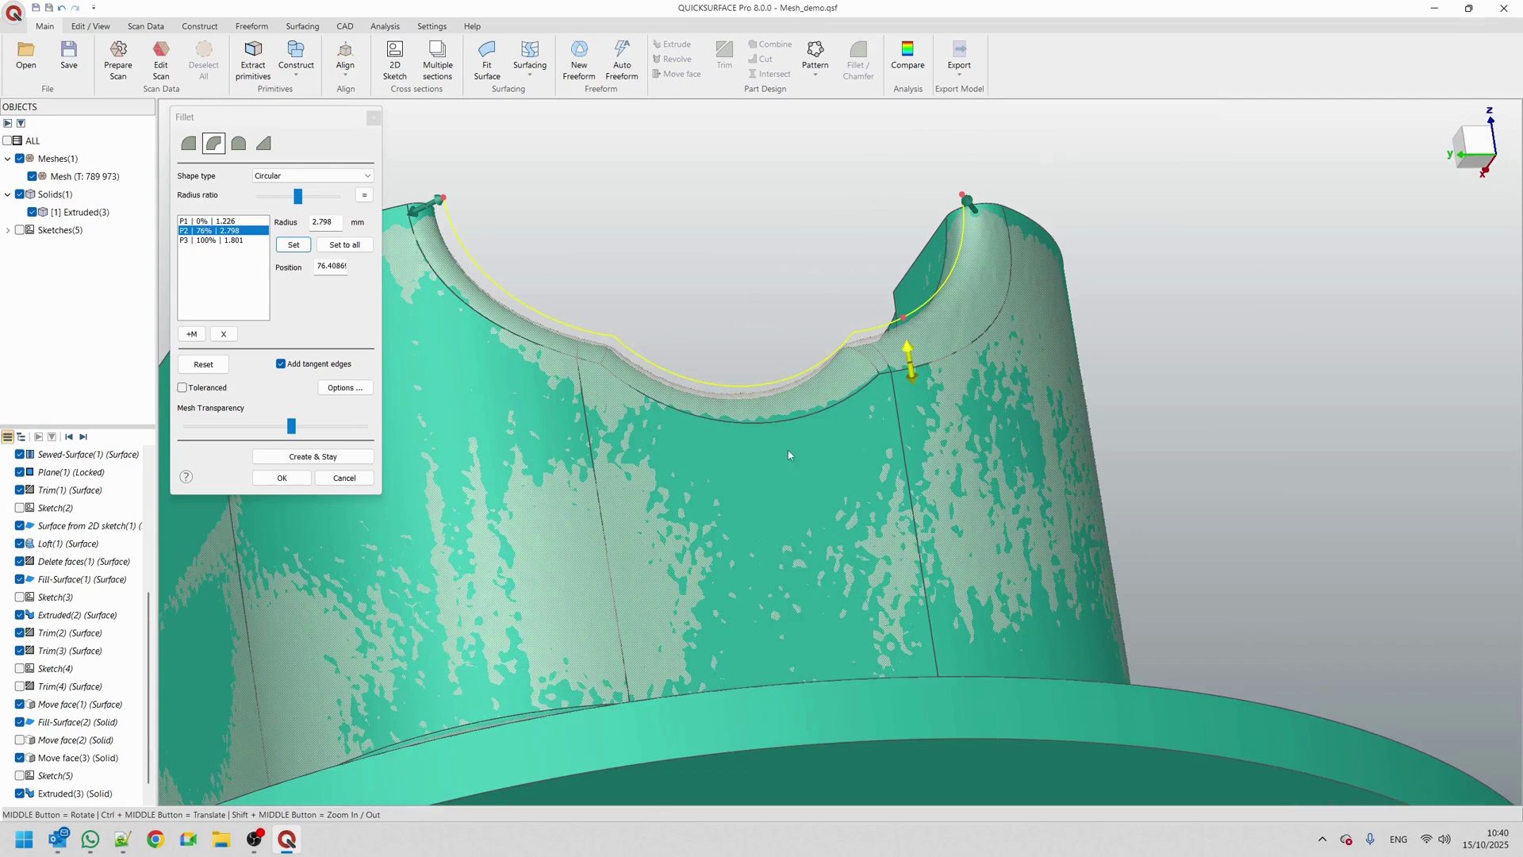
# Add another fillet point at about 26% of the notch edge, set its radius to about 3.77 mm and create the fillet
pyautogui.click(573, 330)
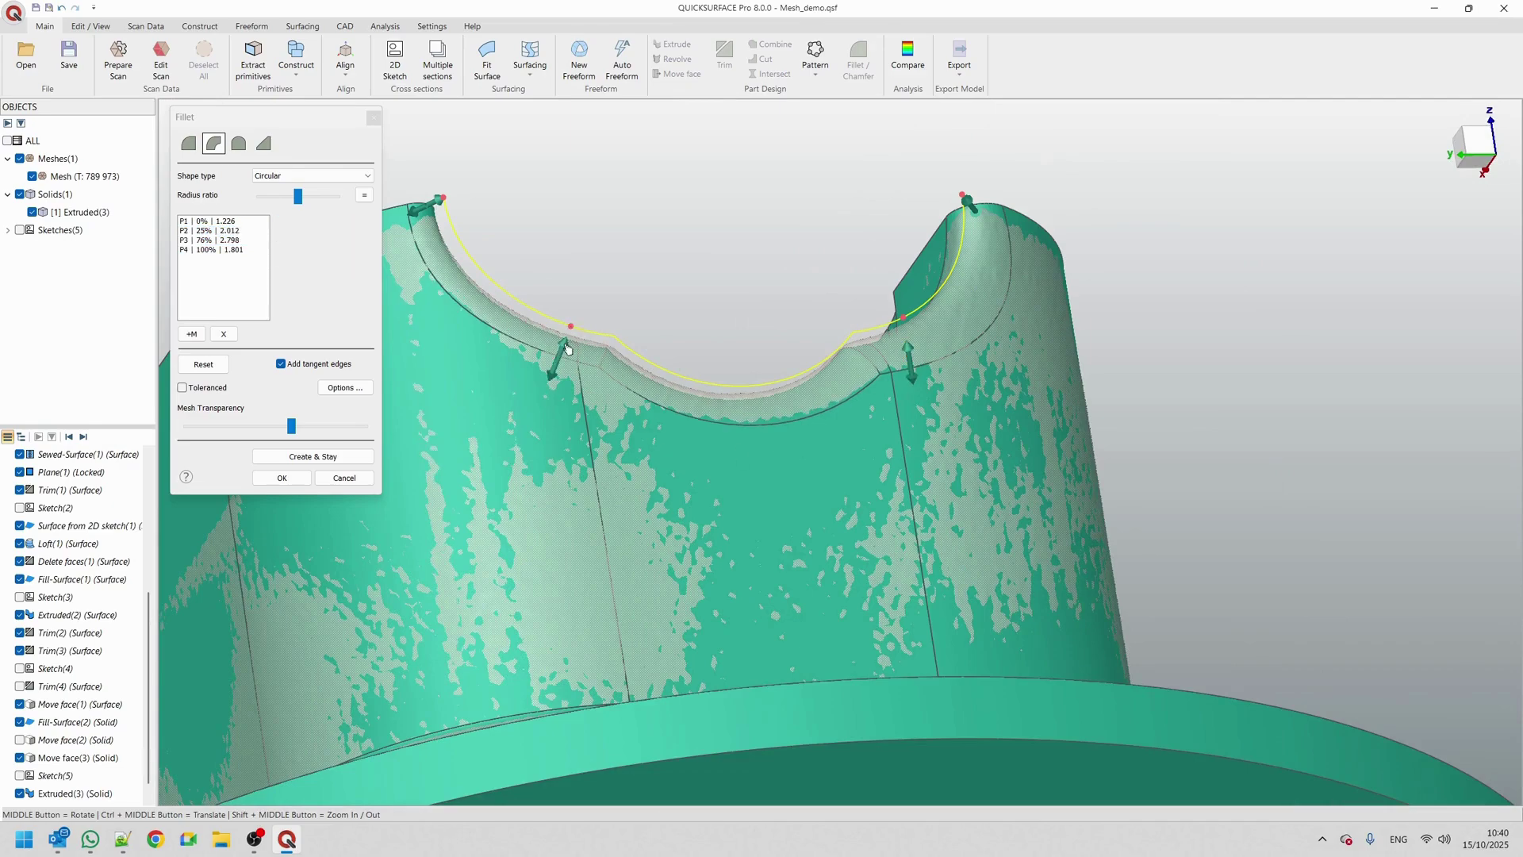
pyautogui.scroll(2, 563, 350)
pyautogui.moveTo(566, 364); pyautogui.dragTo(549, 471, button='middle')
pyautogui.moveTo(576, 358); pyautogui.dragTo(572, 419)
pyautogui.scroll(-3, 687, 319)
pyautogui.moveTo(687, 320); pyautogui.dragTo(754, 350, button='middle')
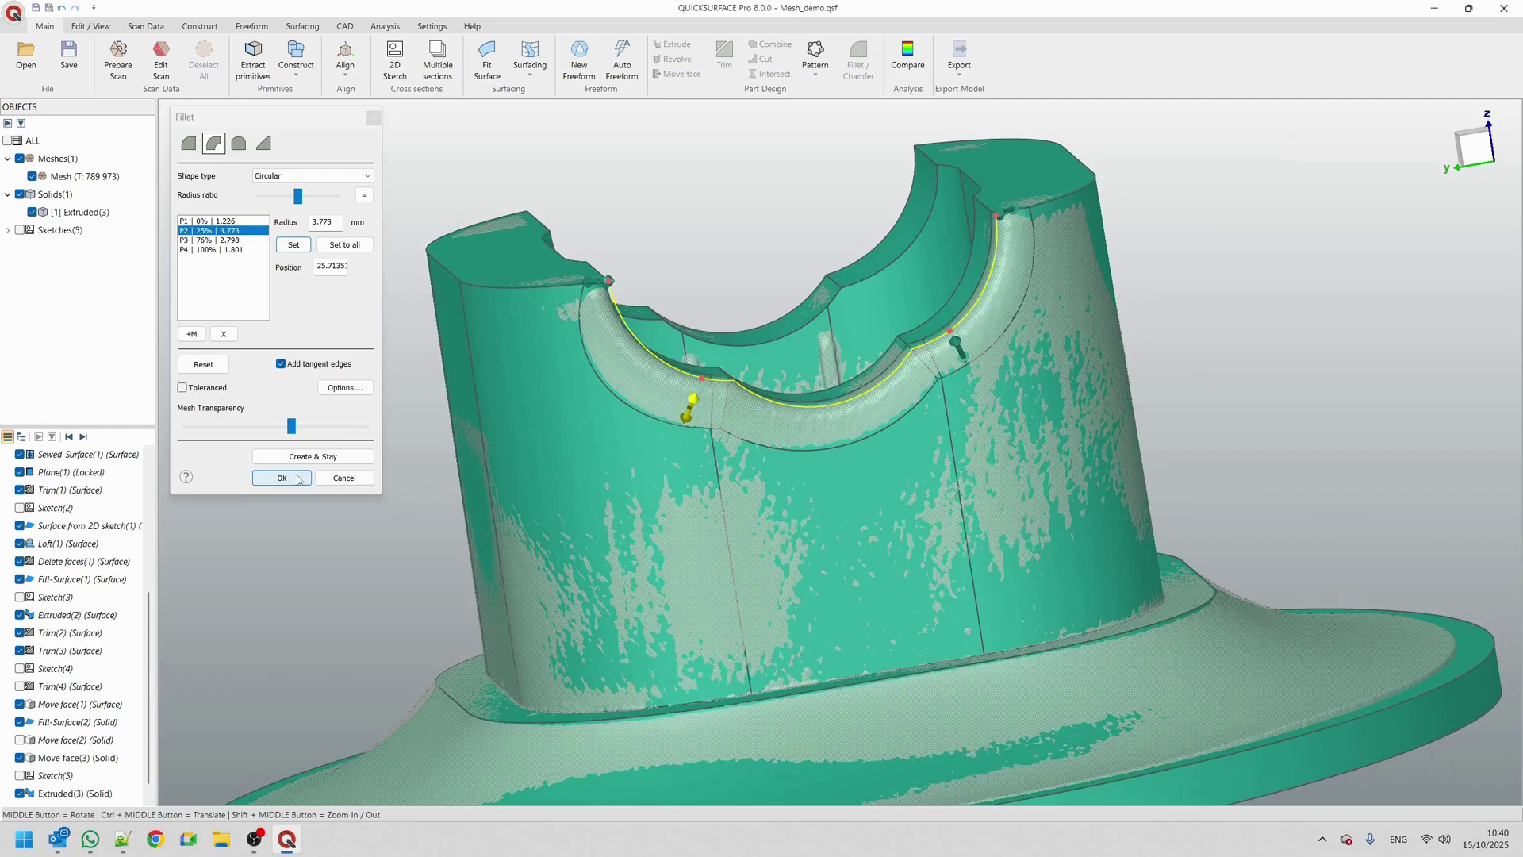
pyautogui.click(282, 478)
# Hide the scanned mesh and inspect the filleted notch and the whole solid
pyautogui.moveTo(333, 444); pyautogui.dragTo(198, 302, button='middle')
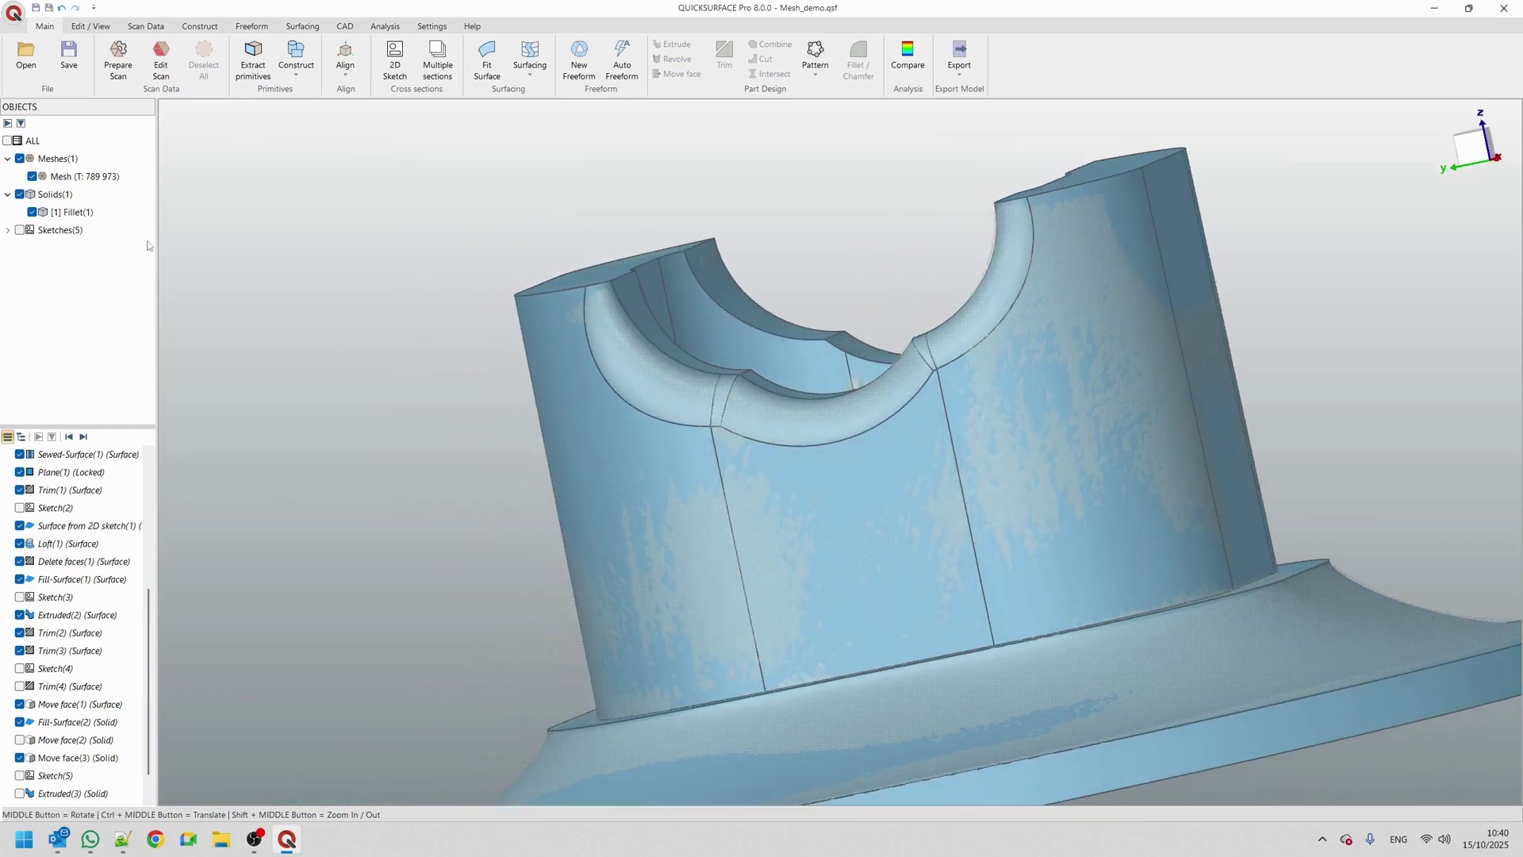
pyautogui.click(32, 177)
pyautogui.moveTo(680, 323); pyautogui.dragTo(853, 338, button='middle')
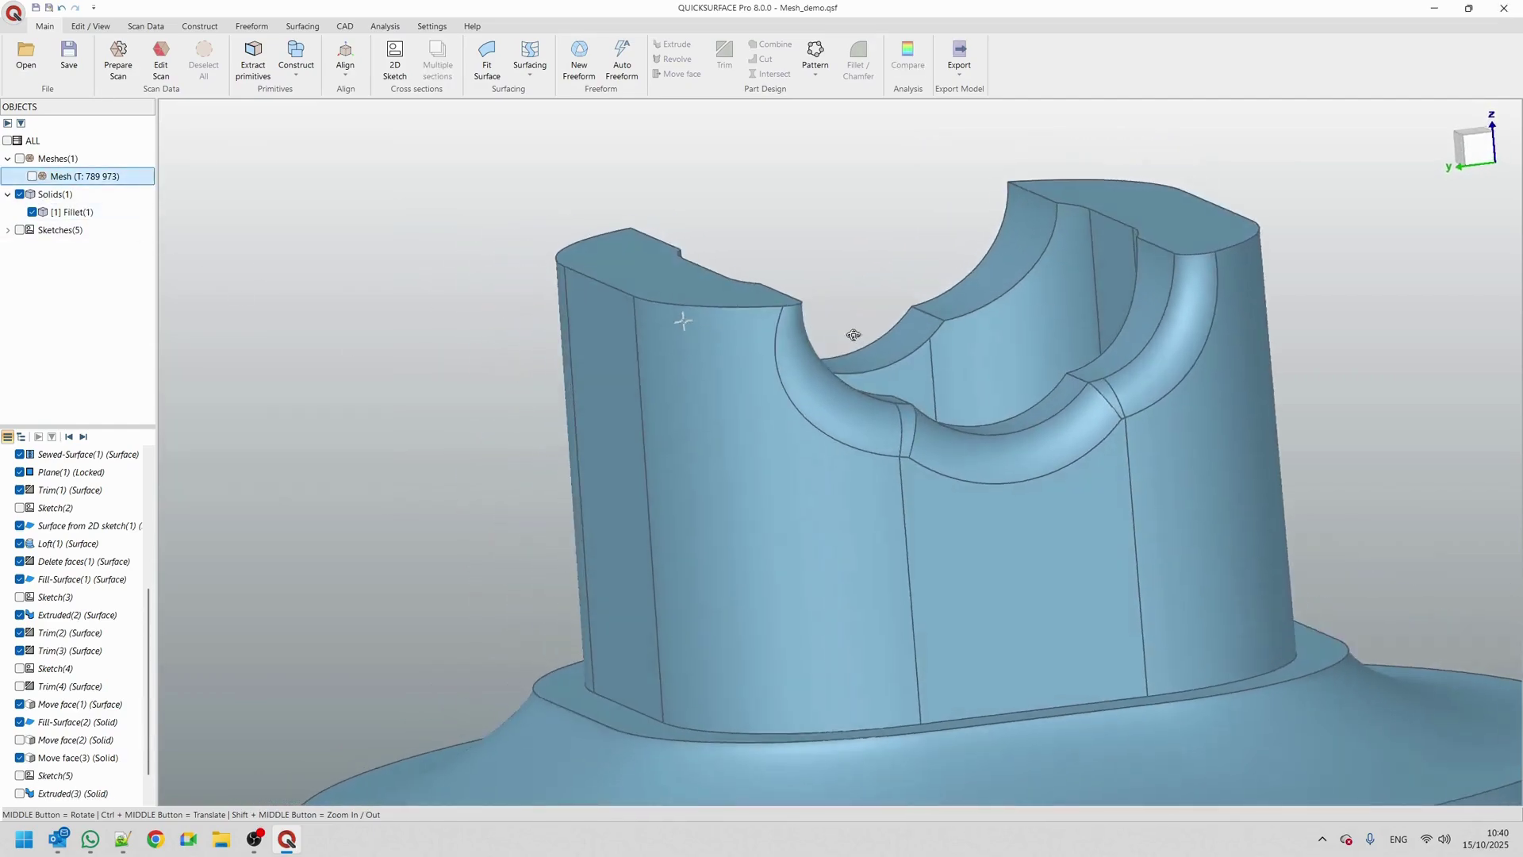
pyautogui.scroll(-3, 853, 337)
pyautogui.moveTo(599, 296); pyautogui.dragTo(817, 528, button='middle')
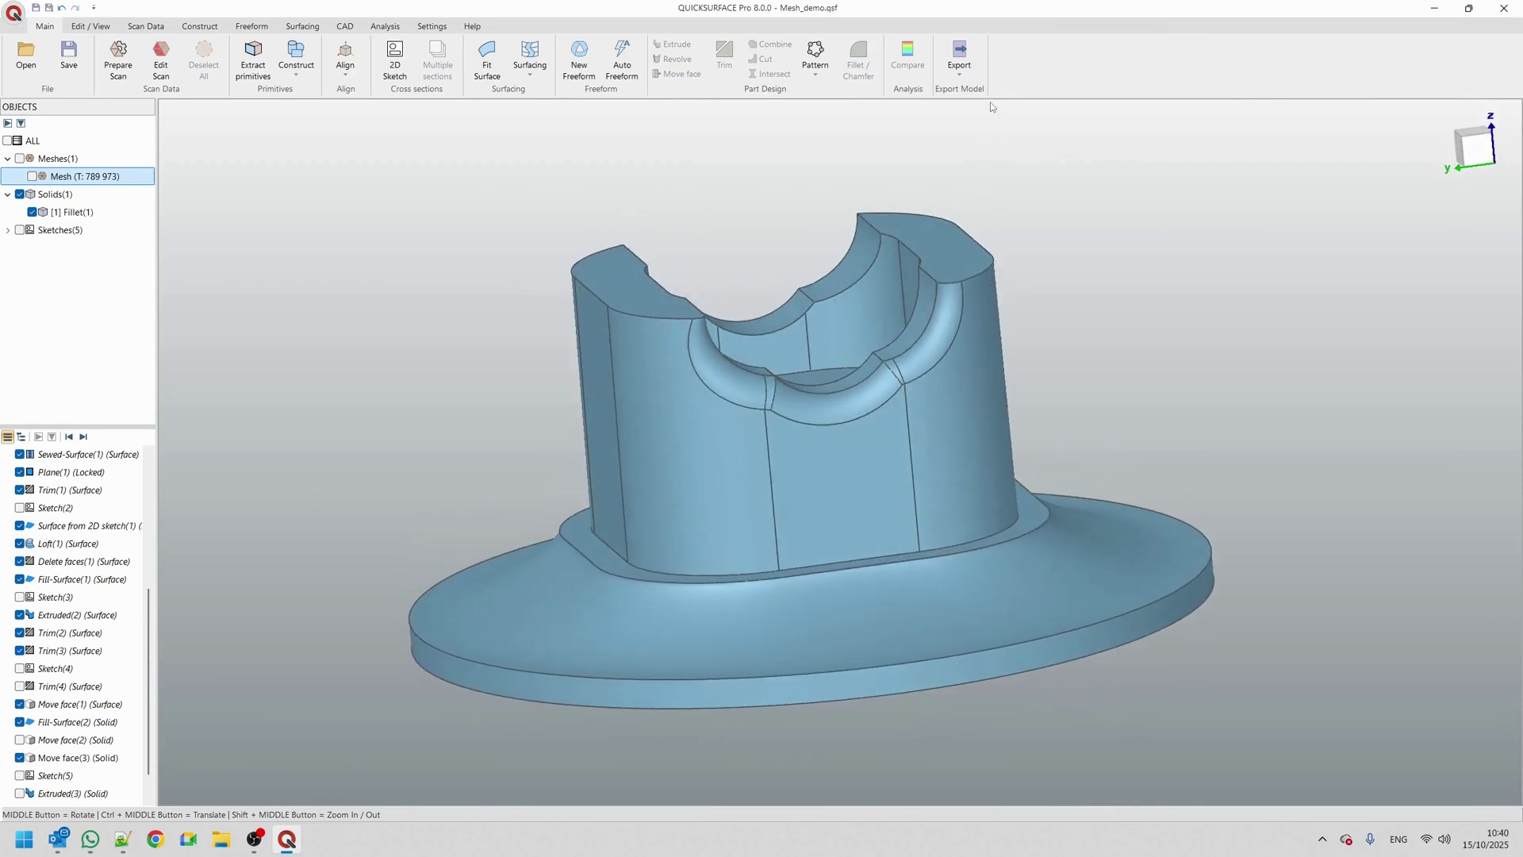
# Start exporting the solid as Mesh_demo.stp and review the available file types, keeping STEP AP242
pyautogui.click(959, 57)
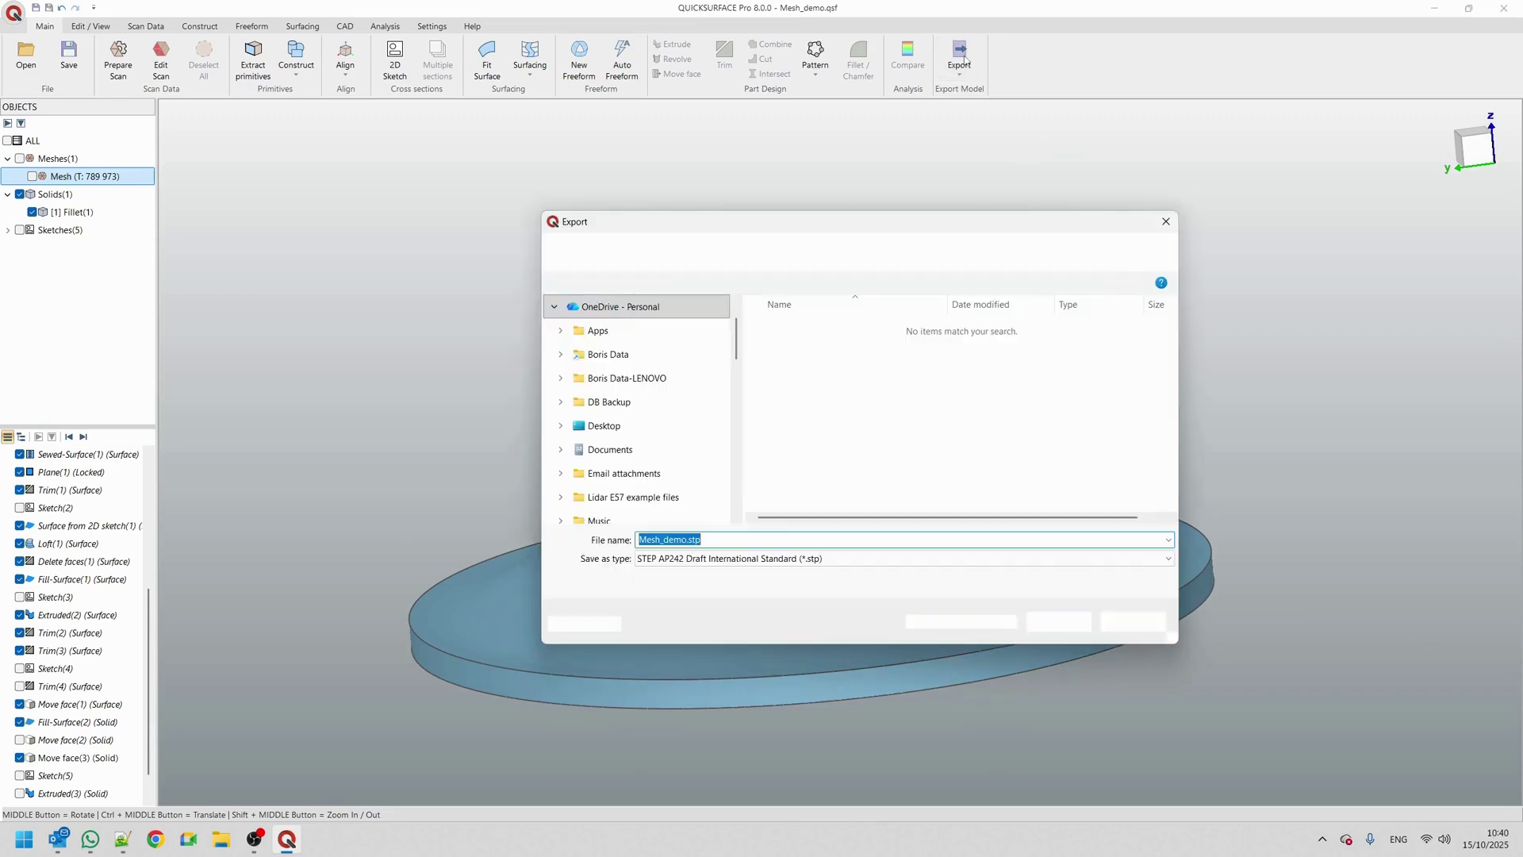
pyautogui.click(722, 565)
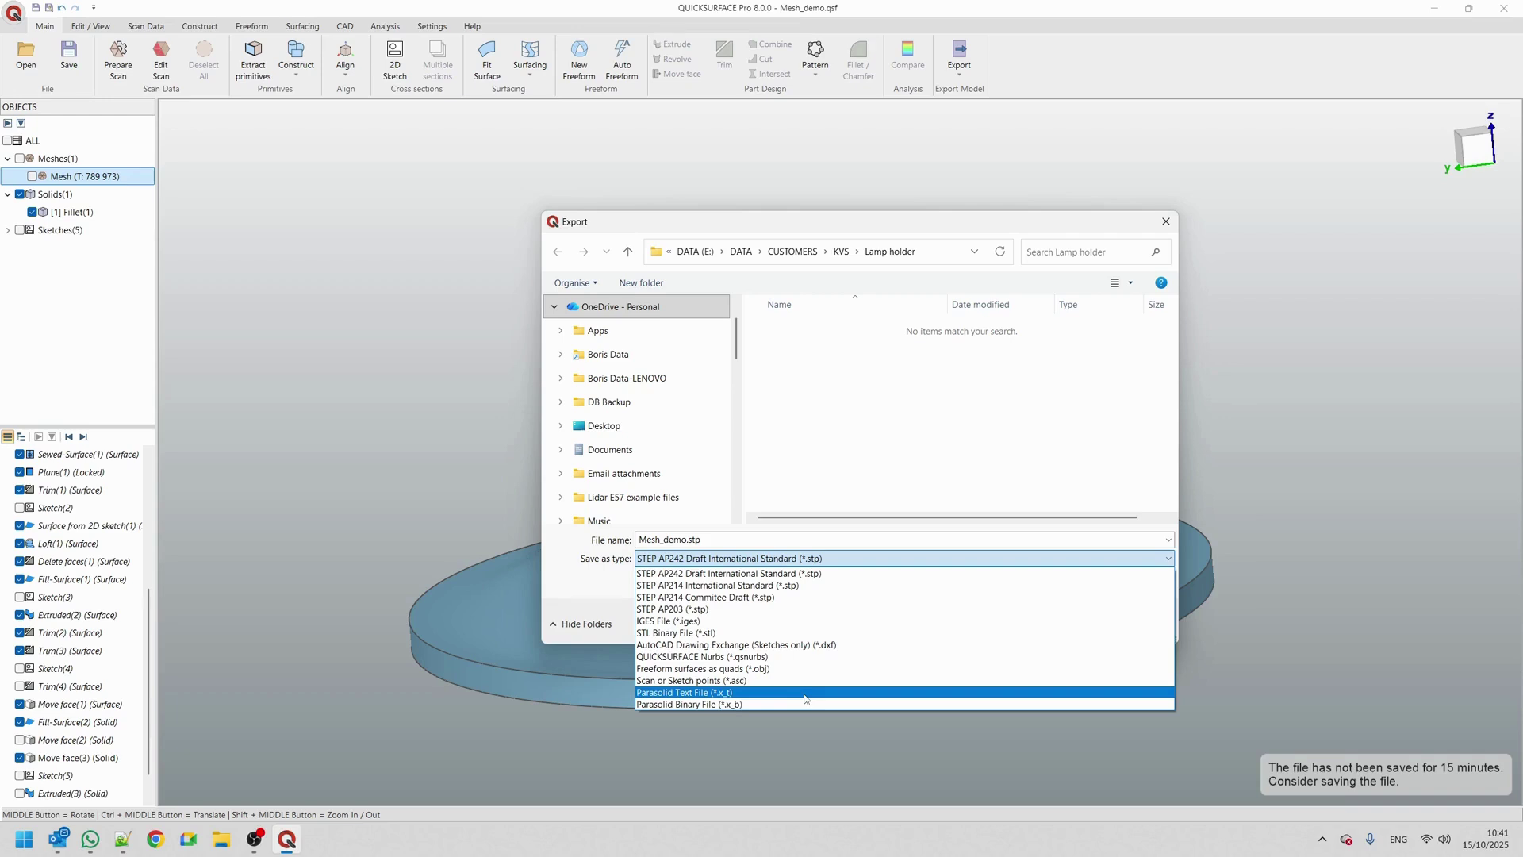
pyautogui.click(872, 454)
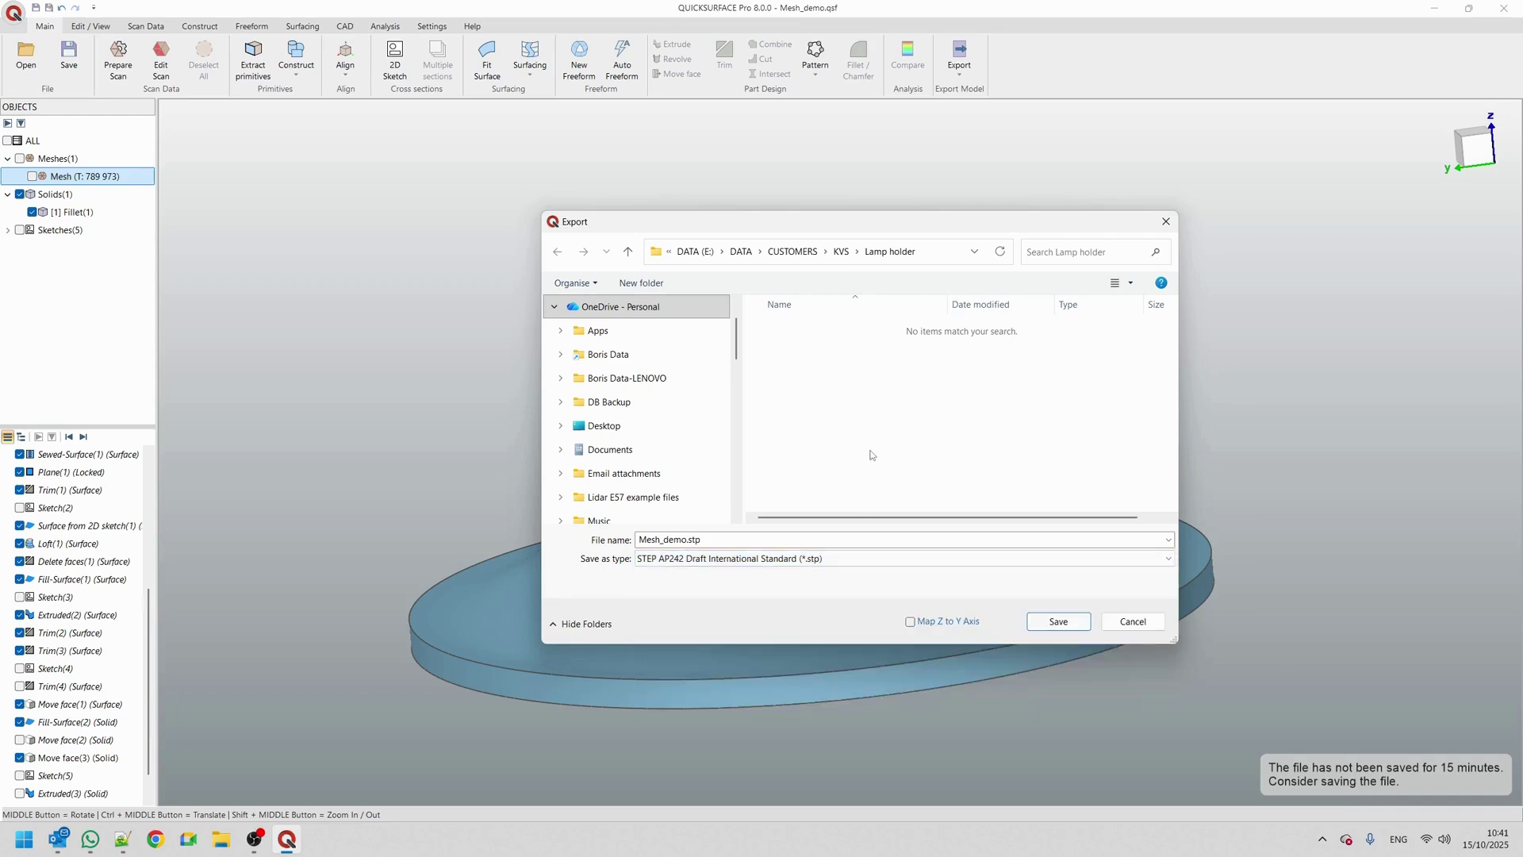